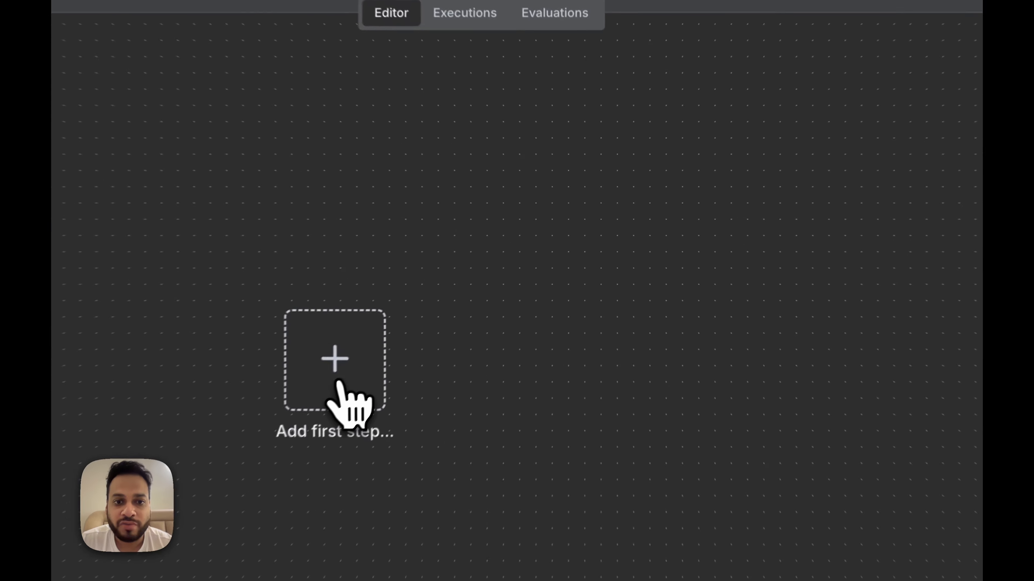
# Step: Add a HubSpot Trigger node that fires On Contact Created, then open its credential selector
pyautogui.click(458, 304)
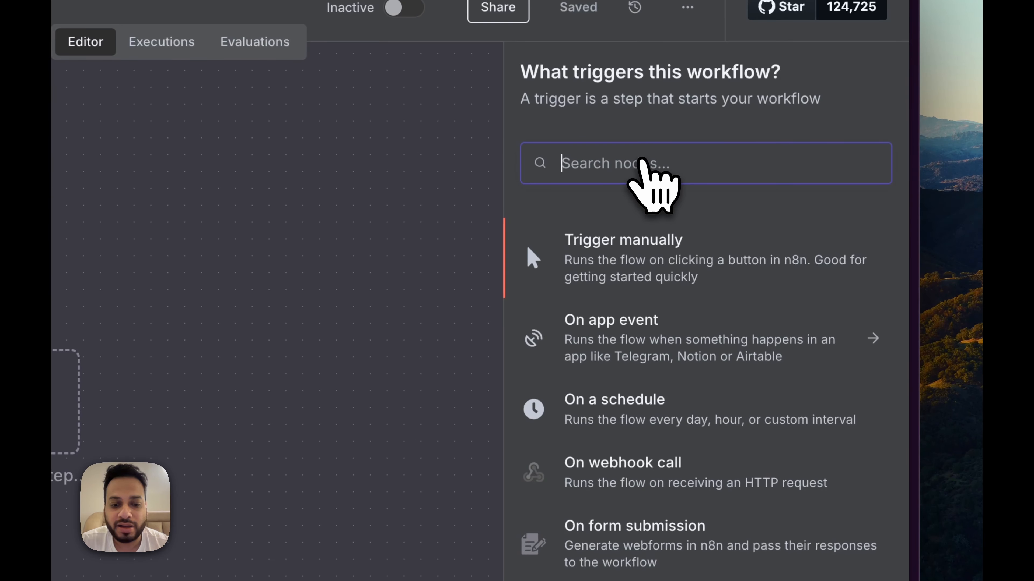
pyautogui.write('hubp')
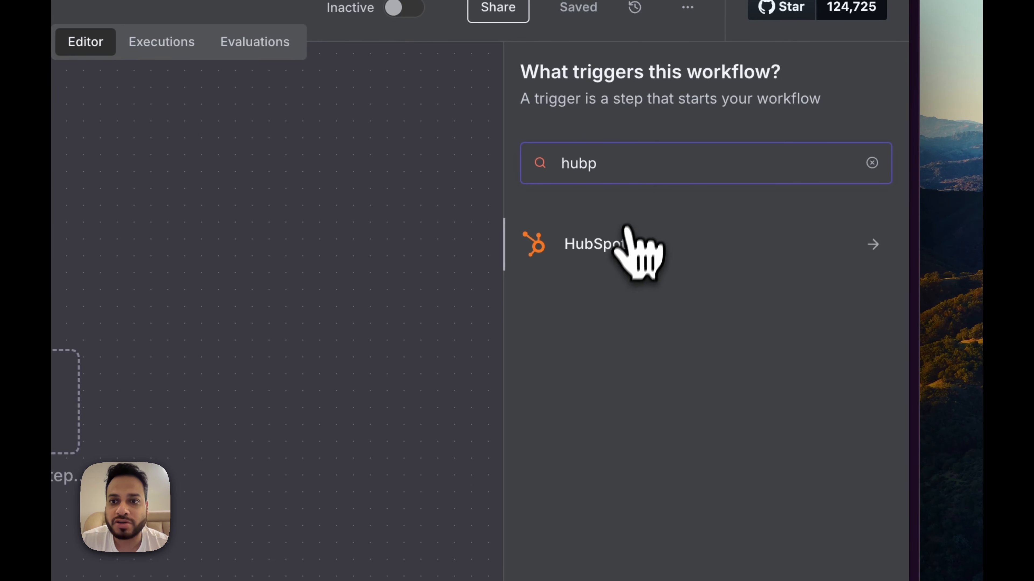
pyautogui.click(635, 244)
pyautogui.scroll(-4, 793, 326)
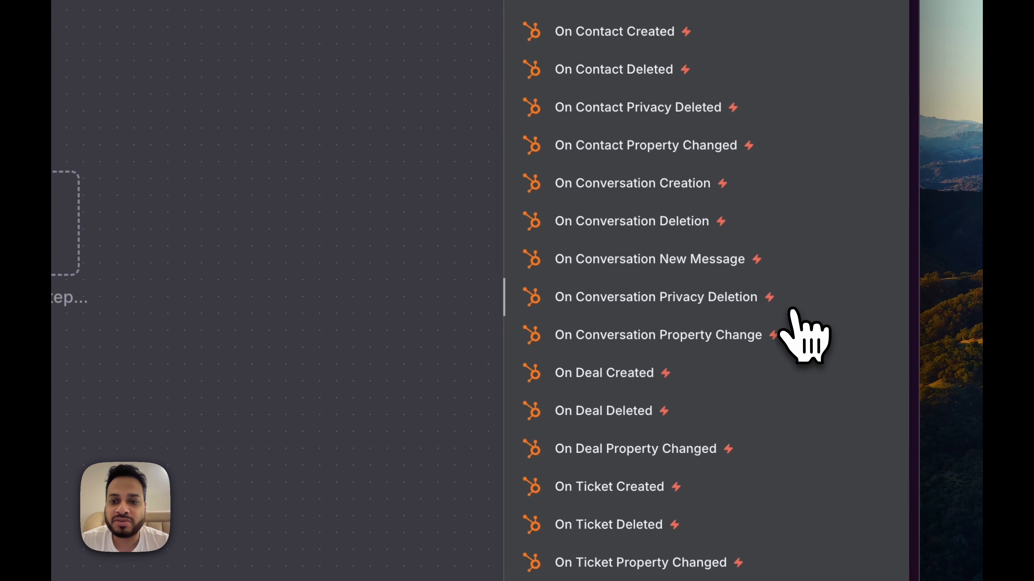
pyautogui.scroll(3, 853, 342)
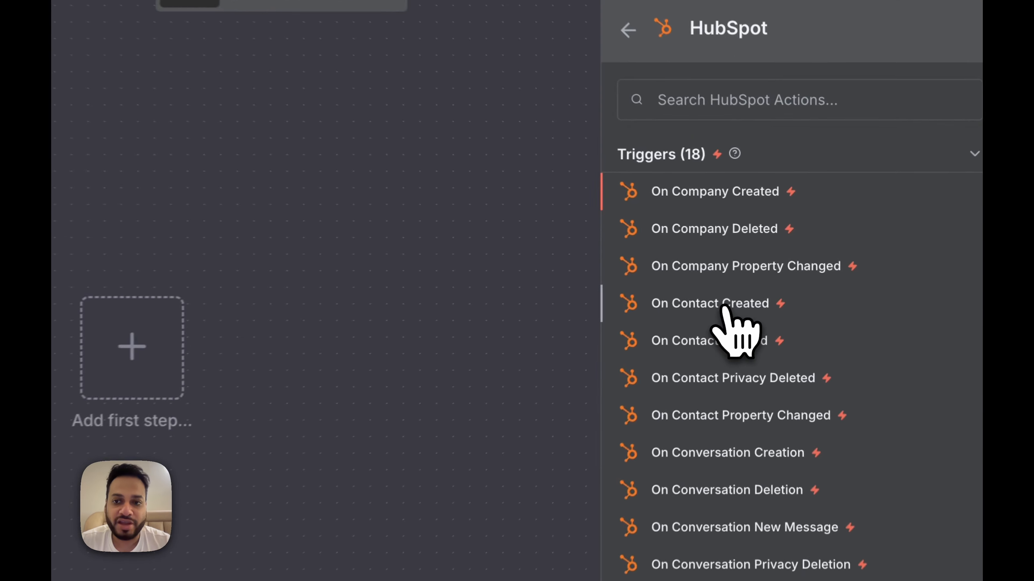
pyautogui.click(767, 270)
pyautogui.click(531, 299)
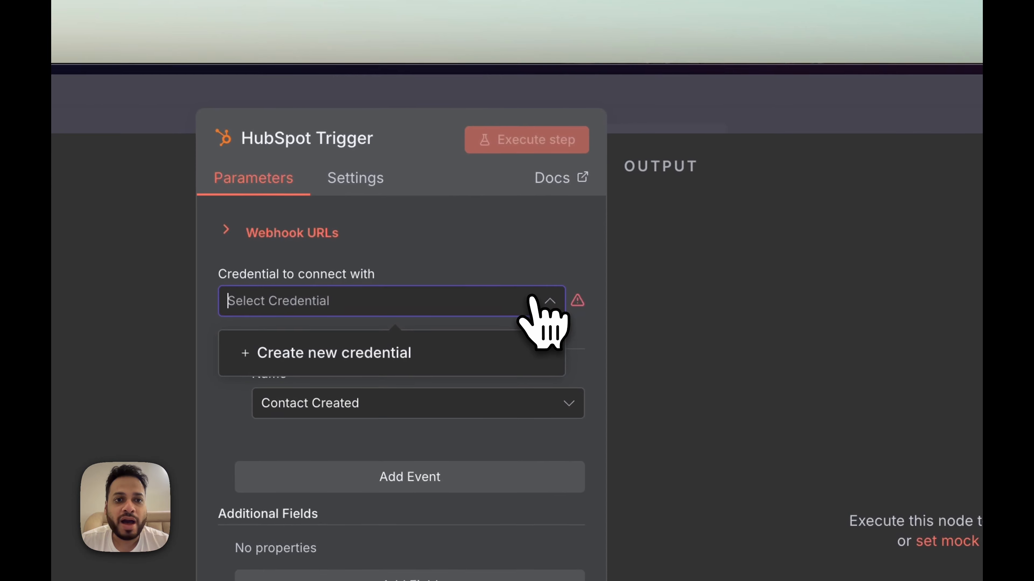
# Step: Create a new HubSpot Developer account credential and review its redirect URL and key fields
pyautogui.click(365, 358)
pyautogui.scroll(-5, 732, 411)
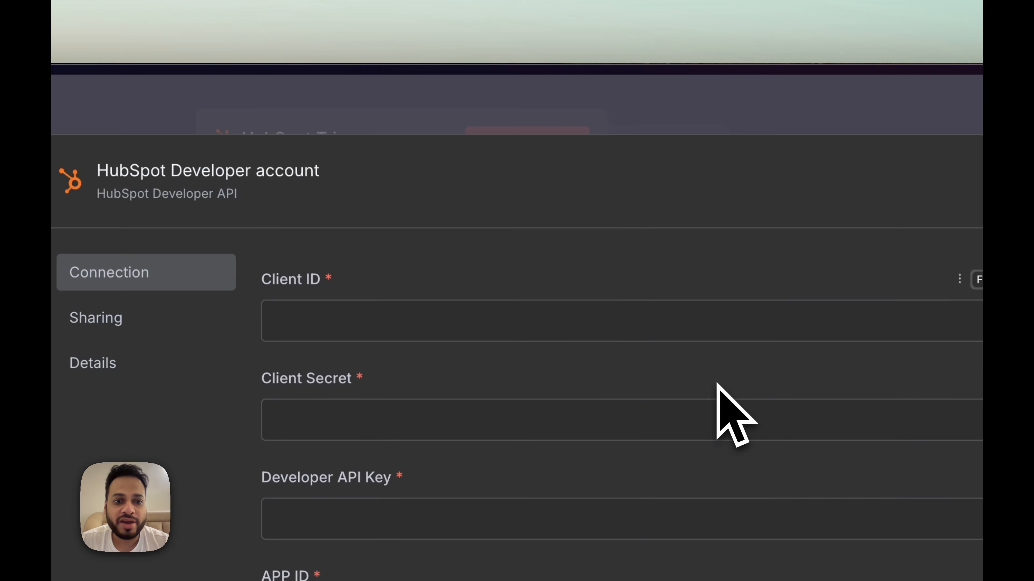
pyautogui.scroll(5, 732, 412)
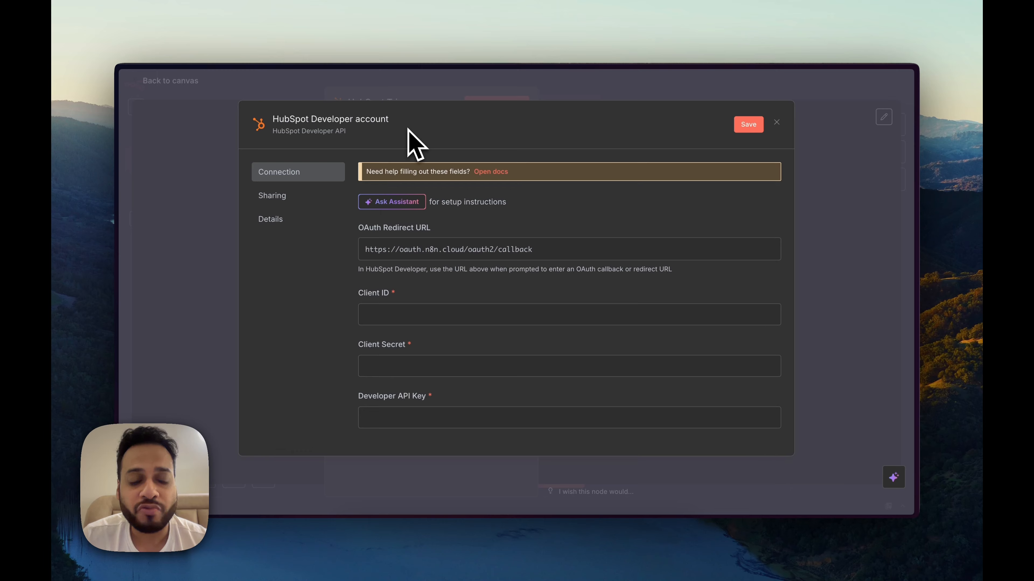
# Step: Search Google for 'hubspot developer' and open the HubSpot Developers website
pyautogui.press('super+t')
pyautogui.write('hubsp')
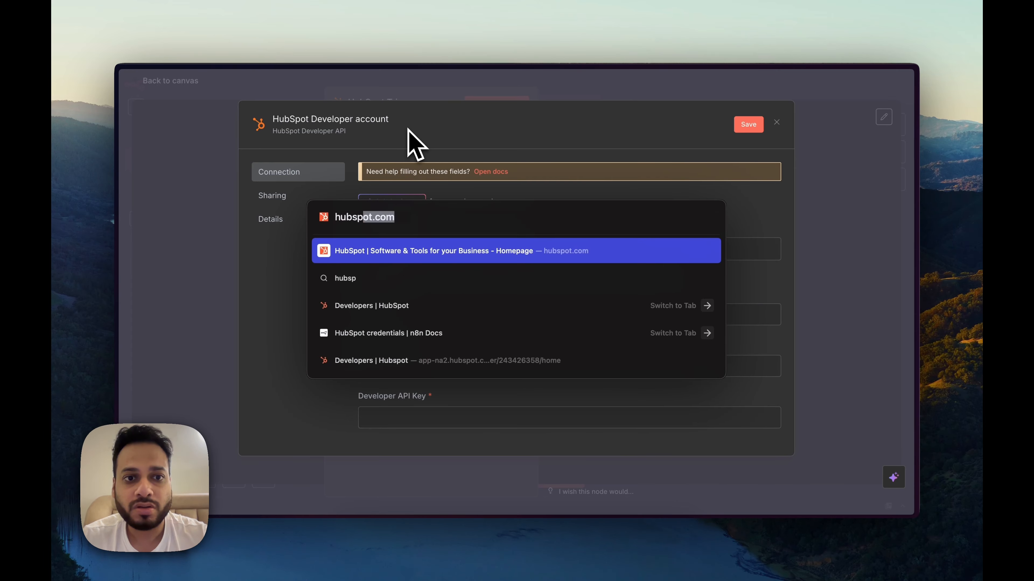
pyautogui.write('ot developer')
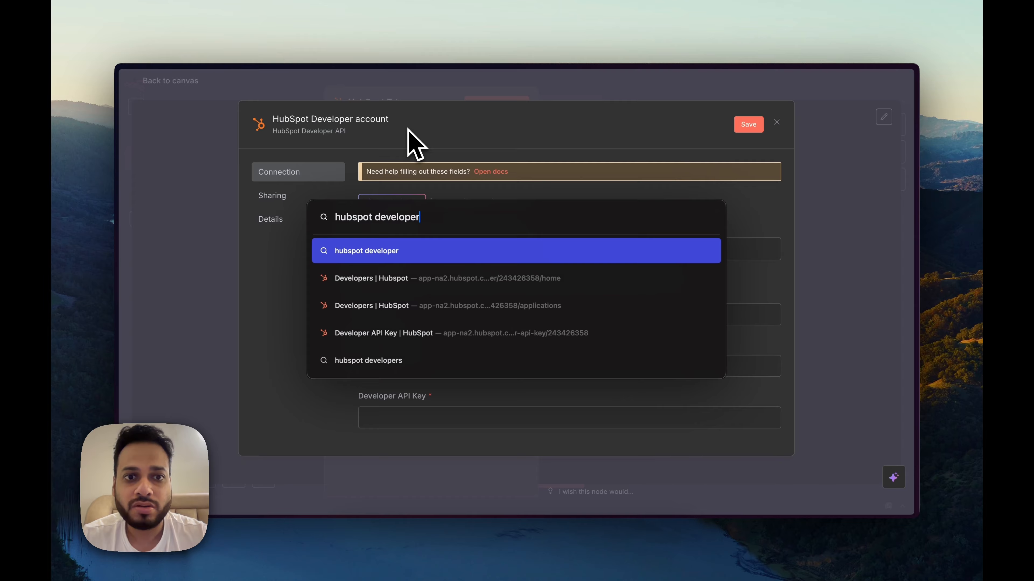
pyautogui.press('Return')
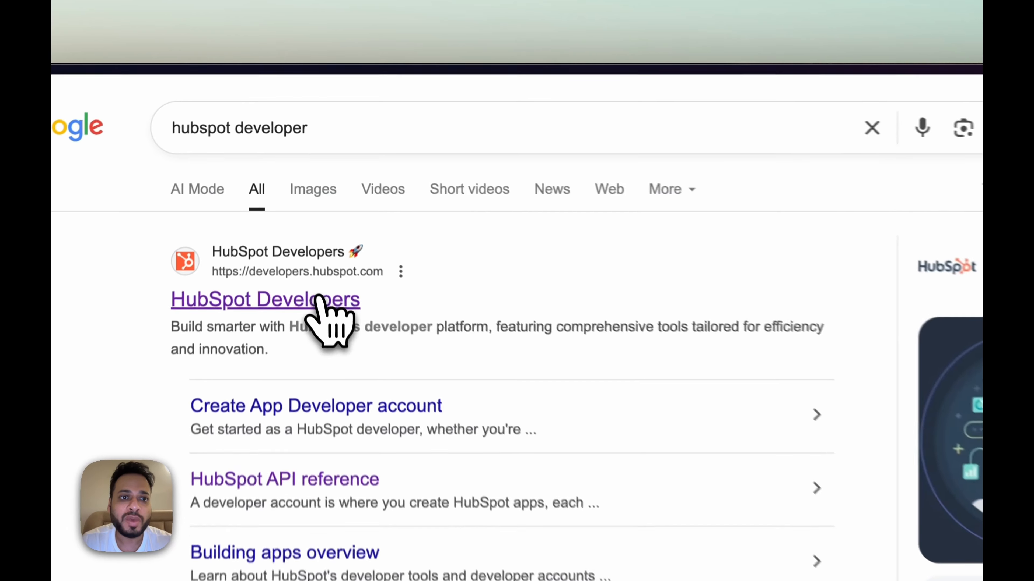
pyautogui.click(317, 299)
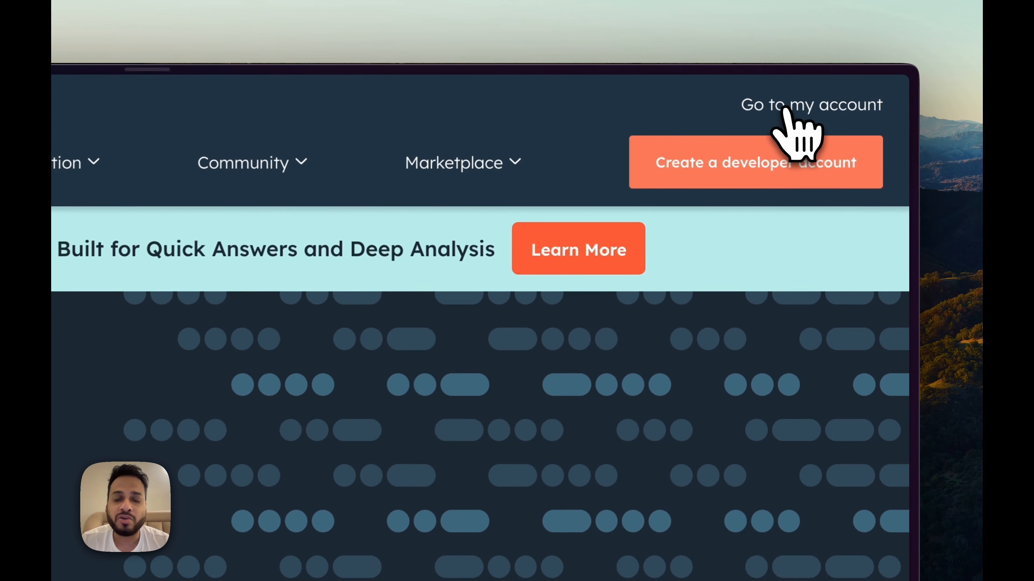
# Step: Go to the HubSpot developer account's home and start building a public app
pyautogui.click(862, 85)
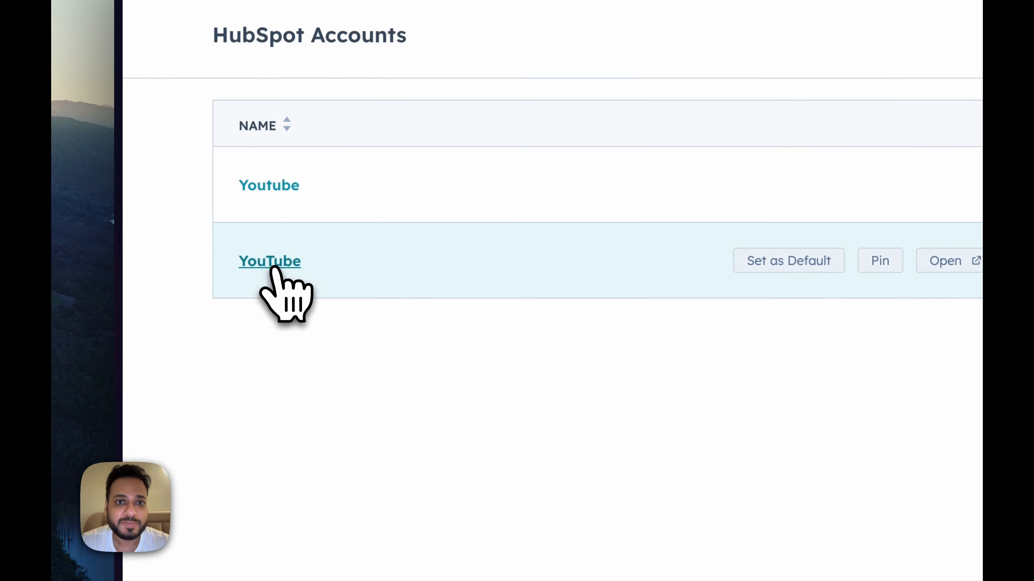
pyautogui.click(271, 262)
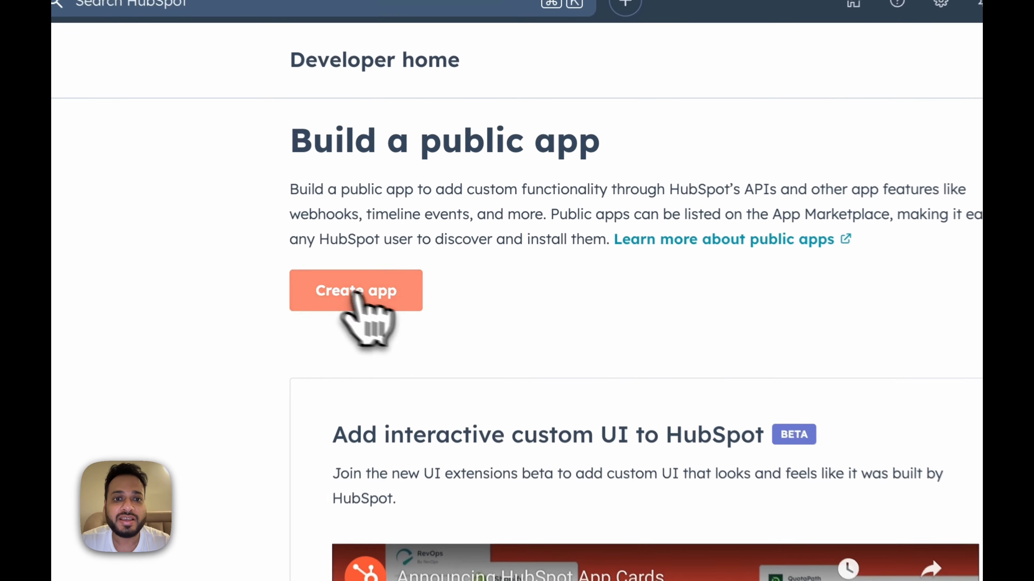
pyautogui.click(422, 235)
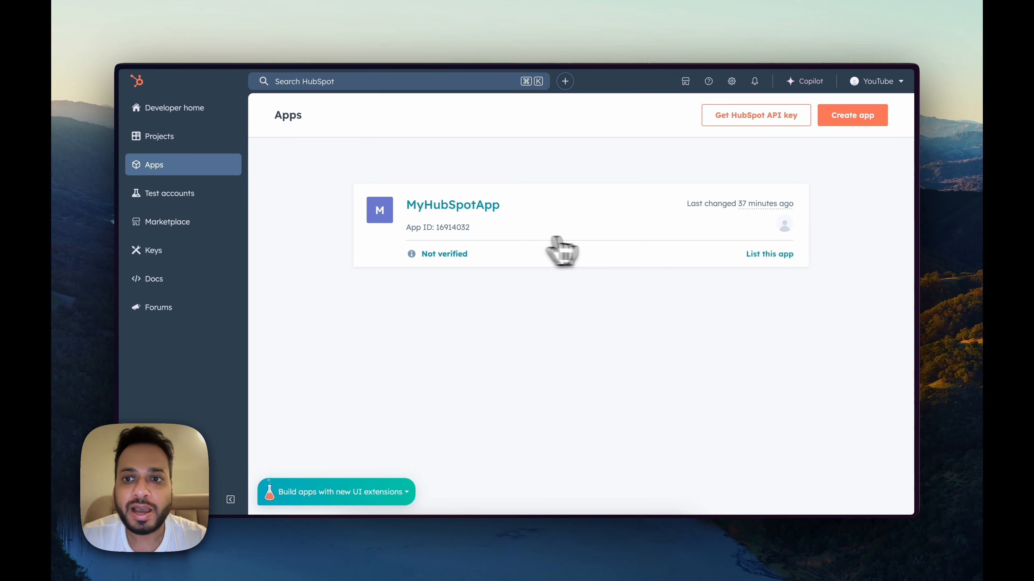
# Step: Create the app MyHubSpotApp1 with the description 'test'
pyautogui.click(853, 117)
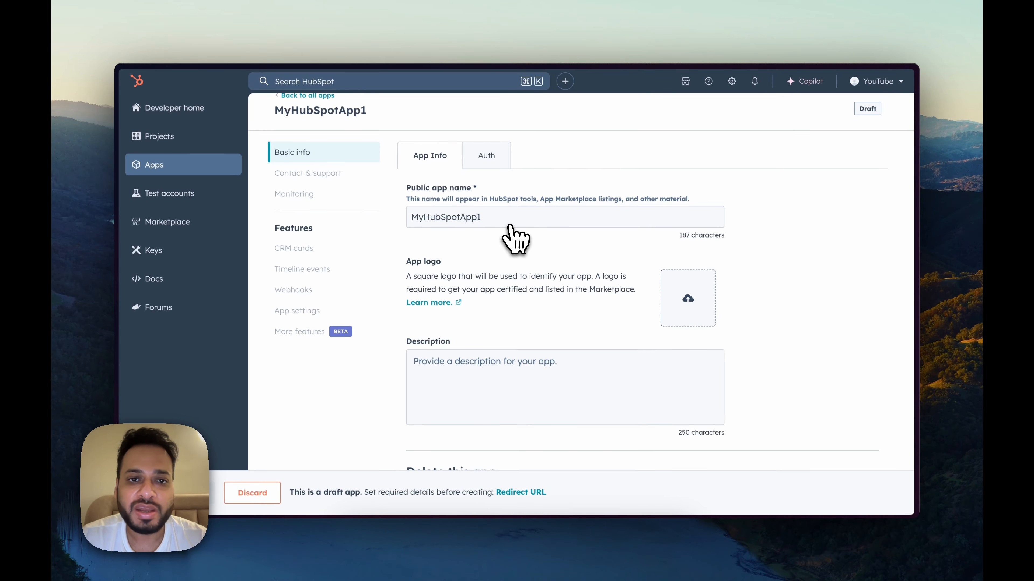
pyautogui.click(494, 385)
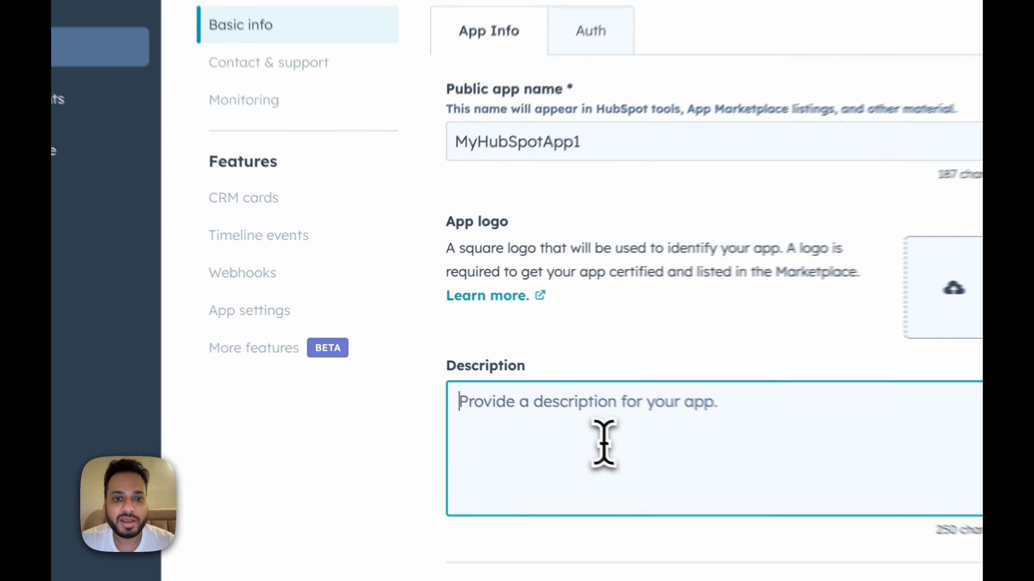
pyautogui.write('test')
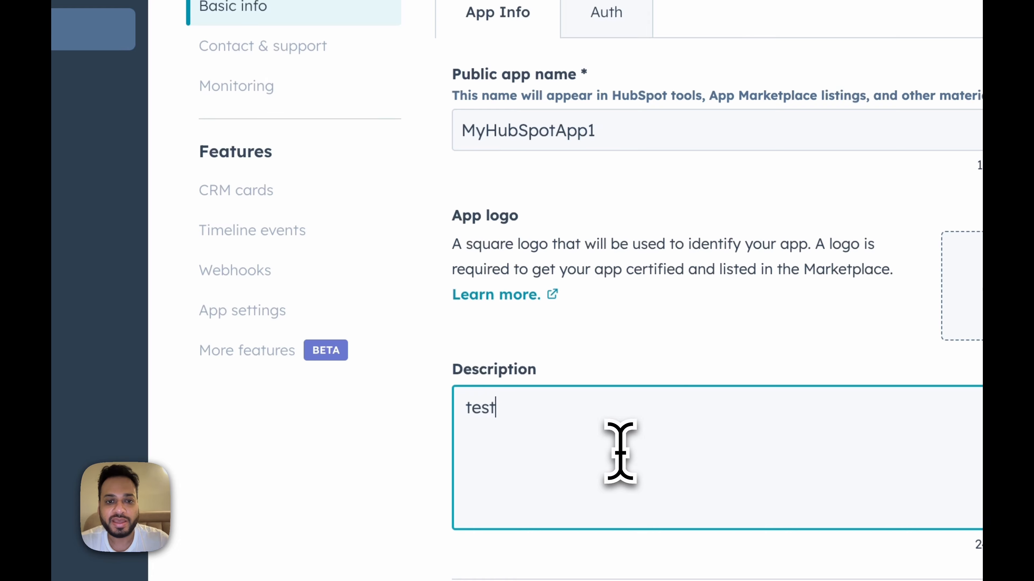
pyautogui.scroll(-3, 620, 452)
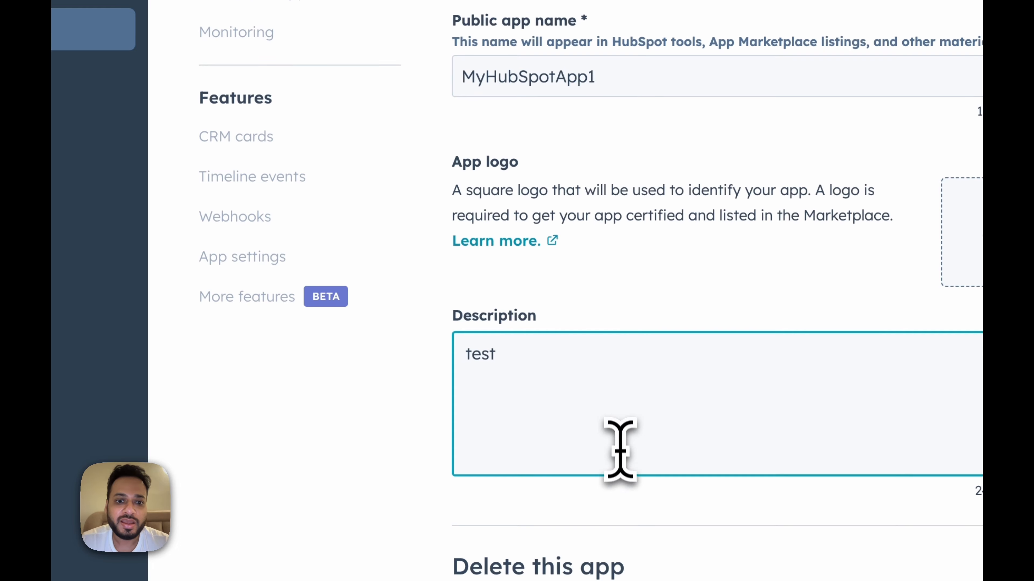
pyautogui.scroll(3, 619, 411)
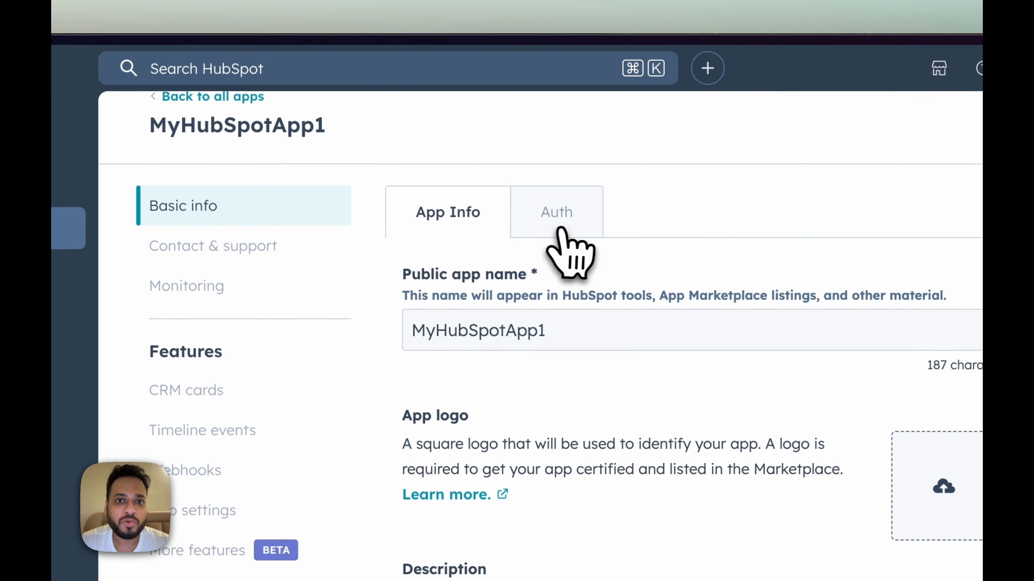
# Step: Paste n8n's OAuth redirect URL into the app's Auth Redirect URLs field
pyautogui.click(584, 103)
pyautogui.scroll(-5, 719, 229)
pyautogui.scroll(-10, 710, 337)
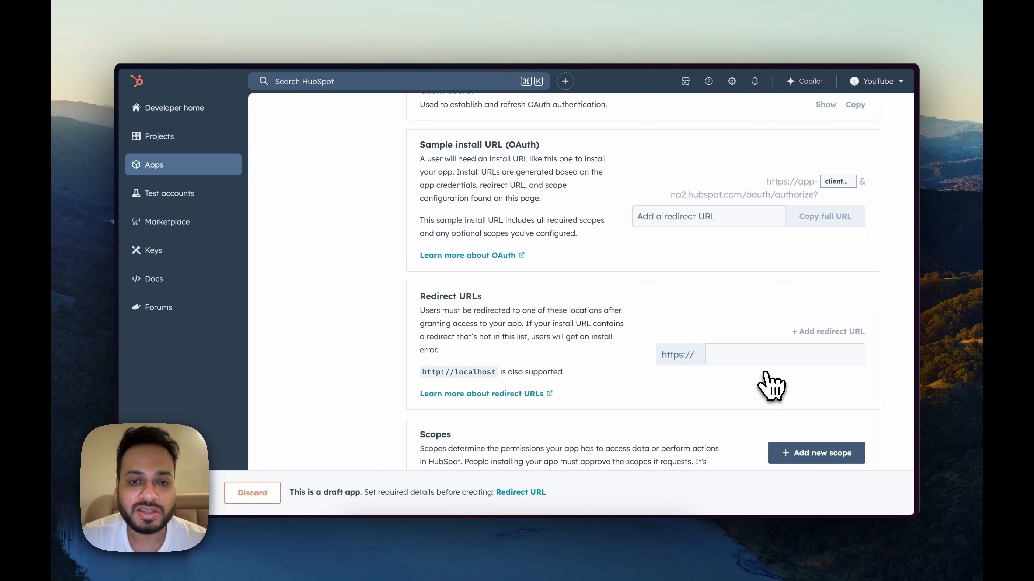
pyautogui.hotkey('ctrl', 'Tab')
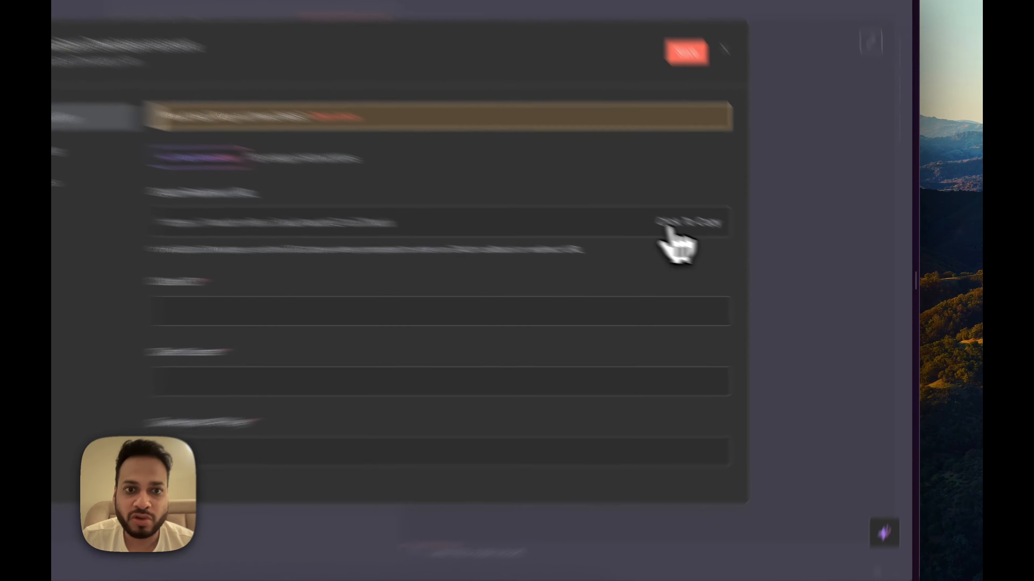
pyautogui.click(738, 253)
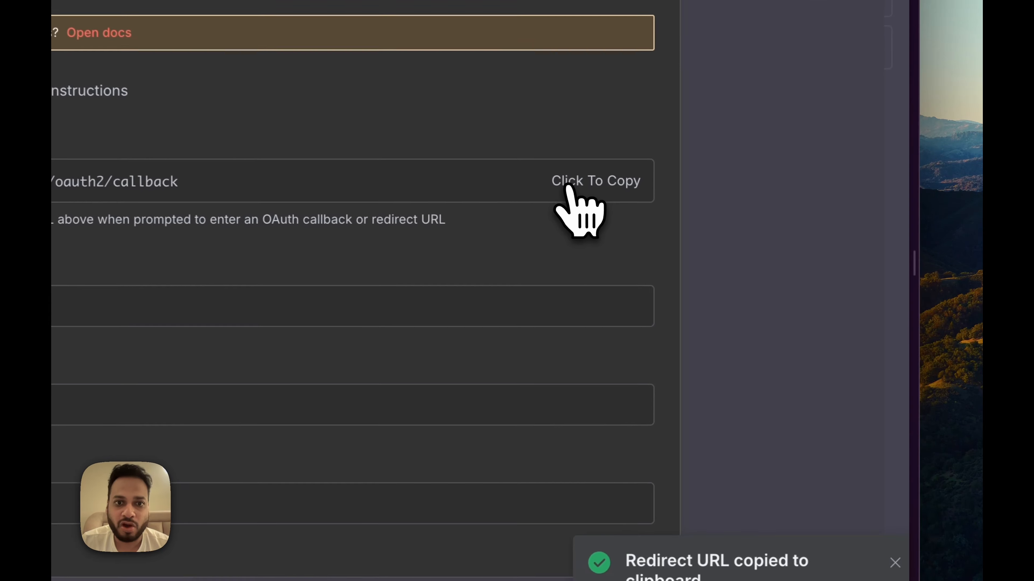
pyautogui.hotkey('ctrl', 'Tab')
pyautogui.click(612, 386)
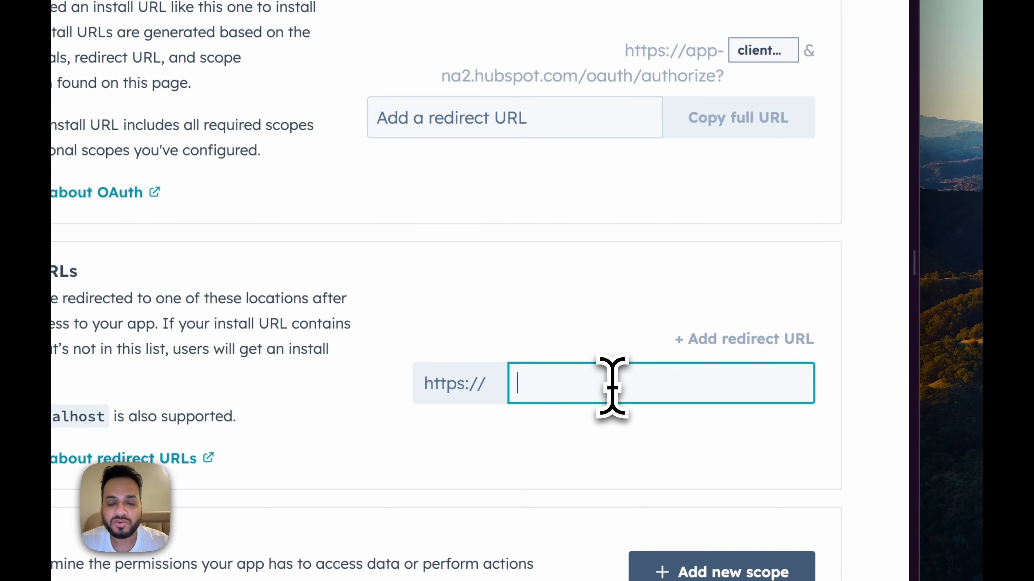
pyautogui.hotkey('ctrl', 'v')
pyautogui.click(634, 342)
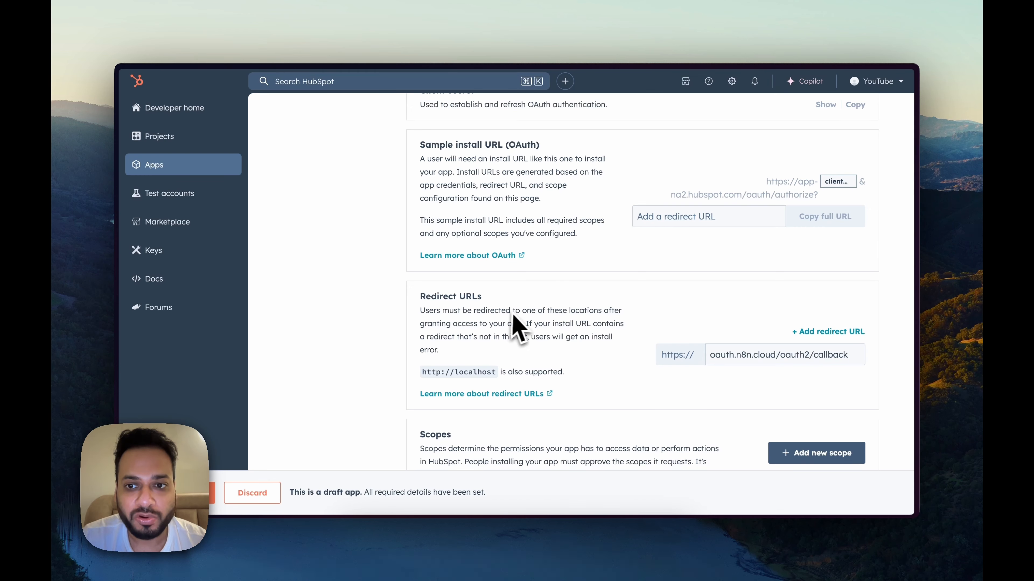
pyautogui.scroll(-2, 671, 313)
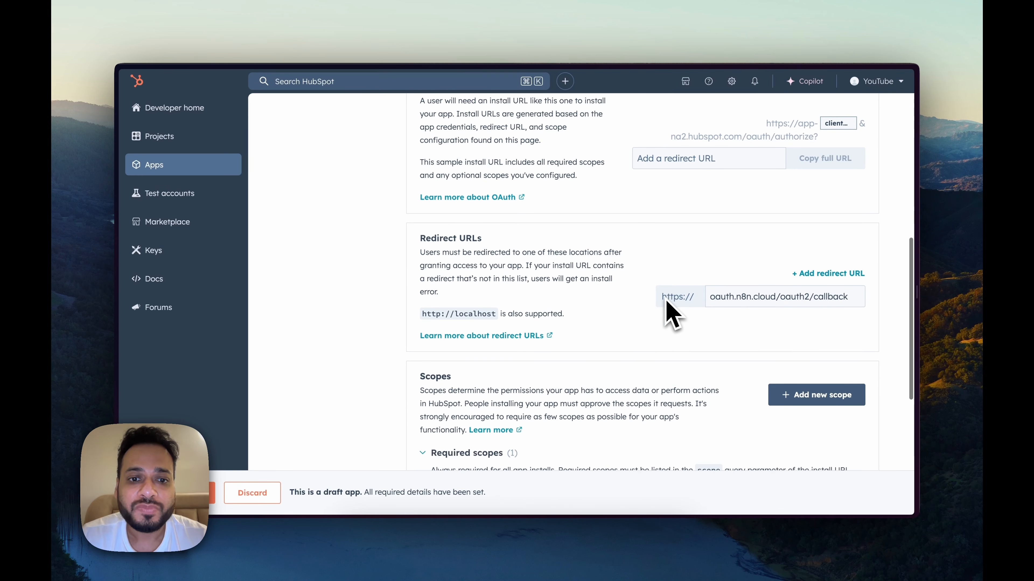
pyautogui.scroll(1, 671, 314)
pyautogui.scroll(-3, 671, 314)
pyautogui.scroll(-5, 670, 312)
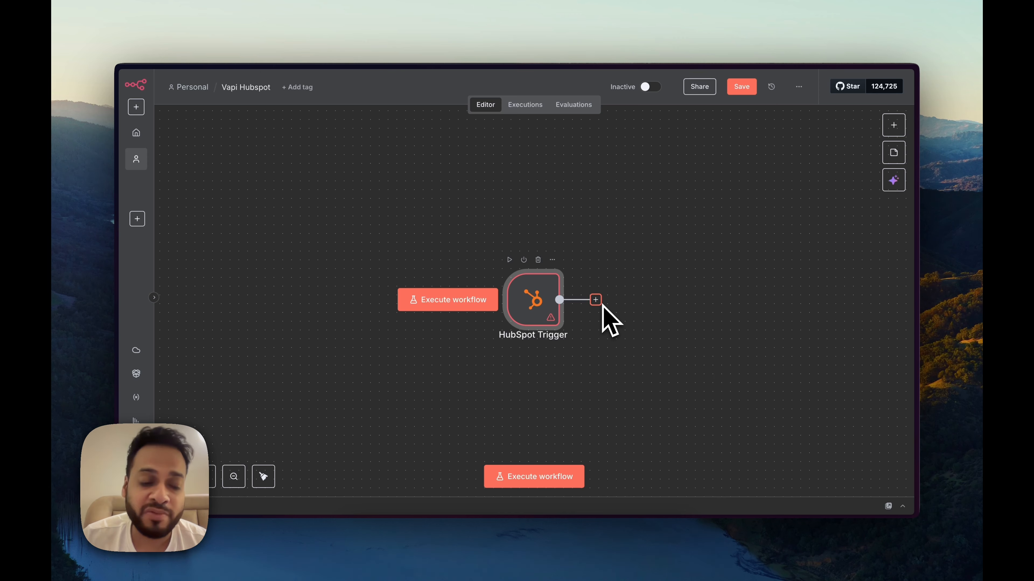
# Step: Find the 'Required scopes for HubSpot Trigger node' table in n8n's HubSpot credentials docs
pyautogui.hotkey('ctrl', 'Tab')
pyautogui.hotkey('ctrl', 'Tab')
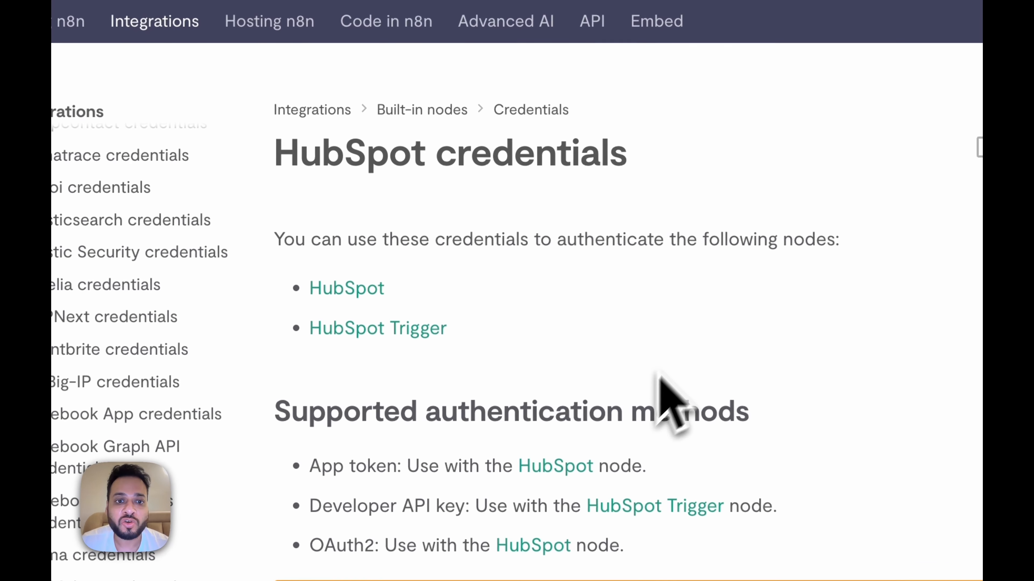
pyautogui.scroll(-1, 545, 268)
pyautogui.scroll(-1, 692, 322)
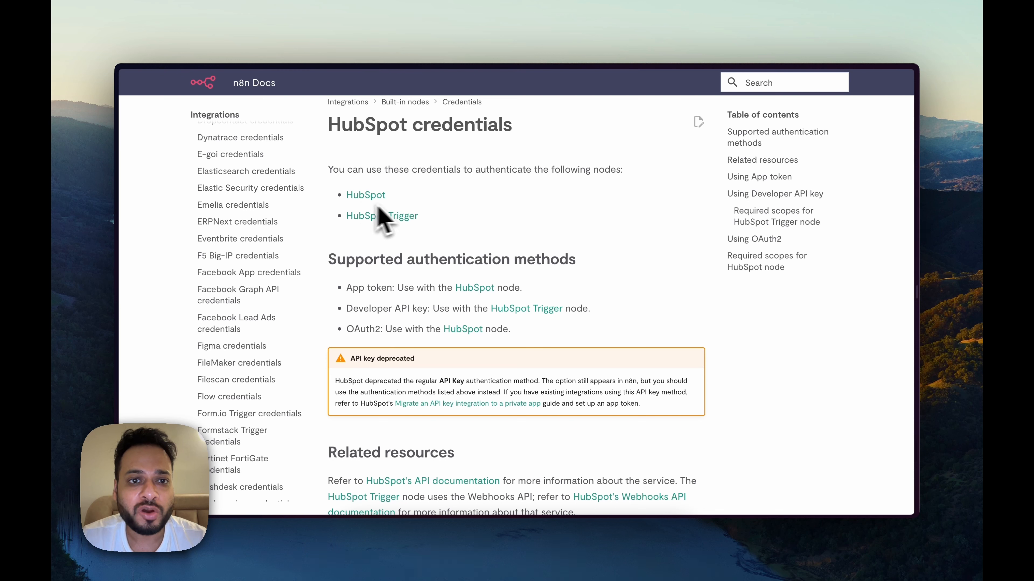
pyautogui.scroll(-10, 434, 289)
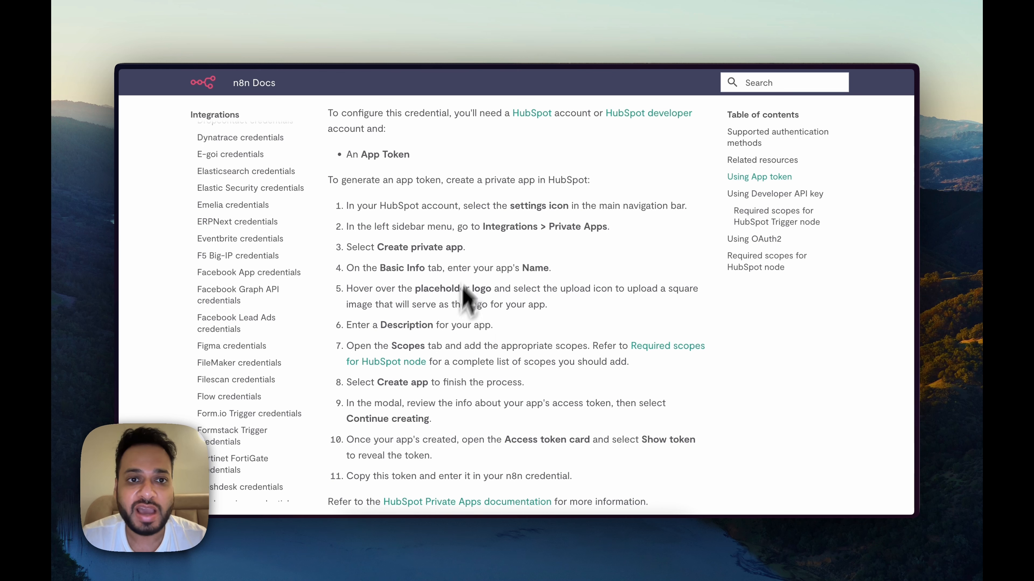
pyautogui.scroll(-8, 460, 380)
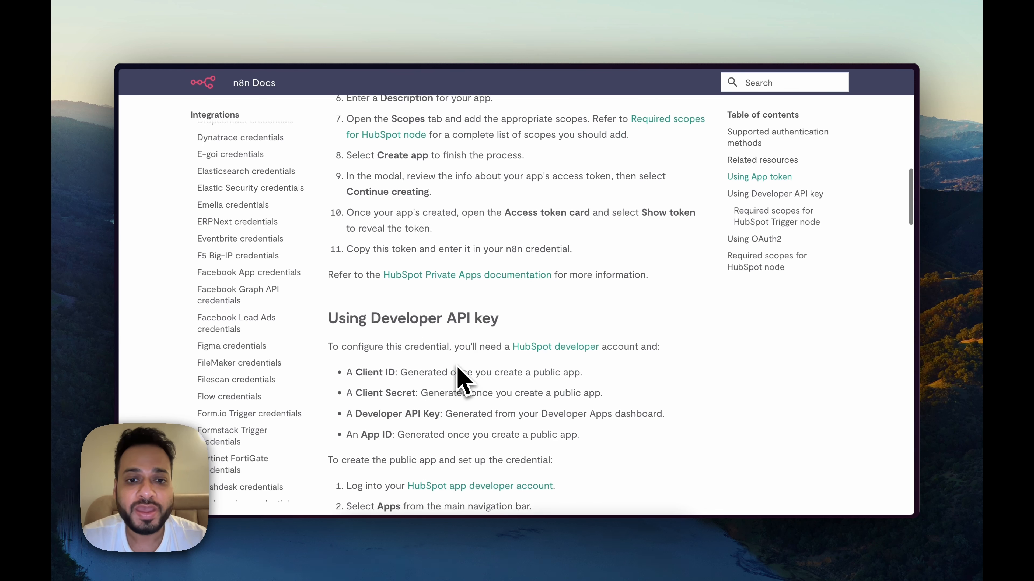
pyautogui.scroll(-15, 452, 393)
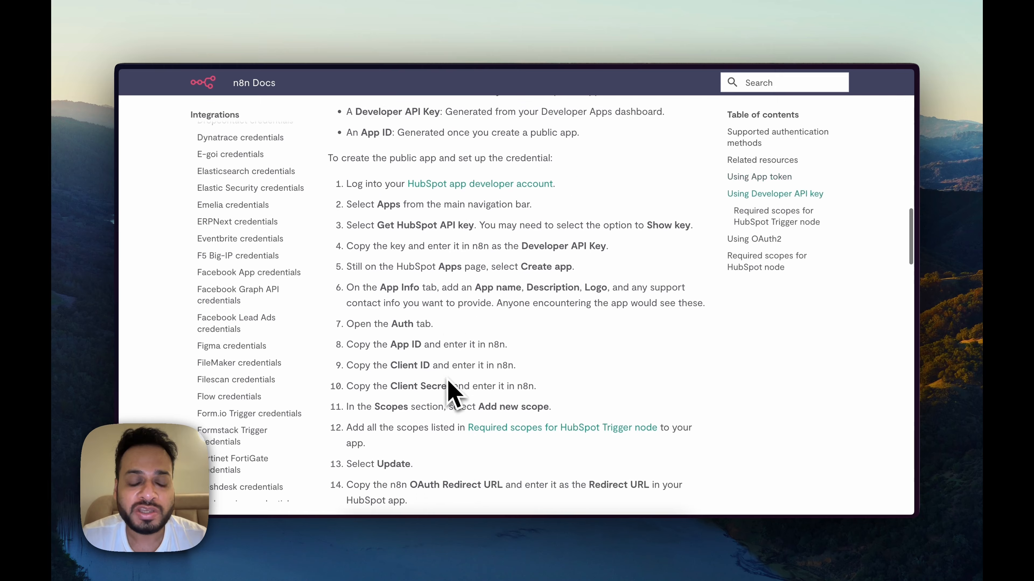
pyautogui.click(591, 350)
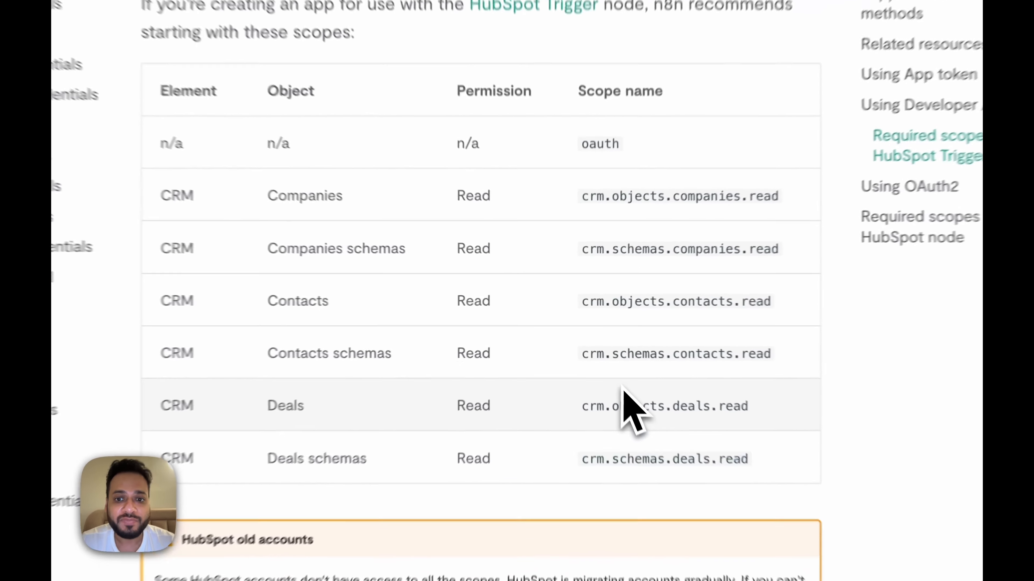
pyautogui.scroll(2, 545, 228)
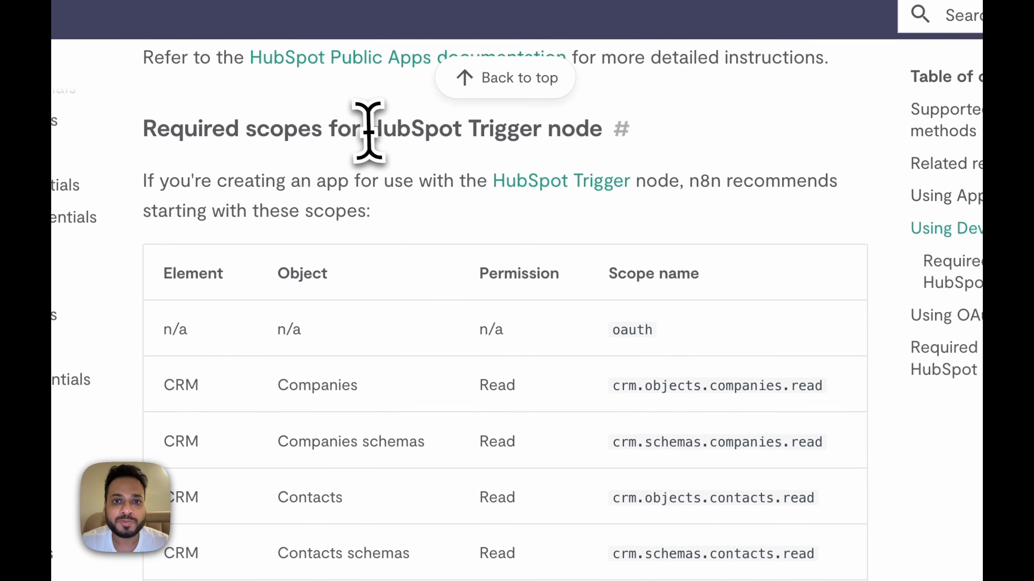
pyautogui.moveTo(355, 63); pyautogui.dragTo(583, 63)
pyautogui.click(628, 64)
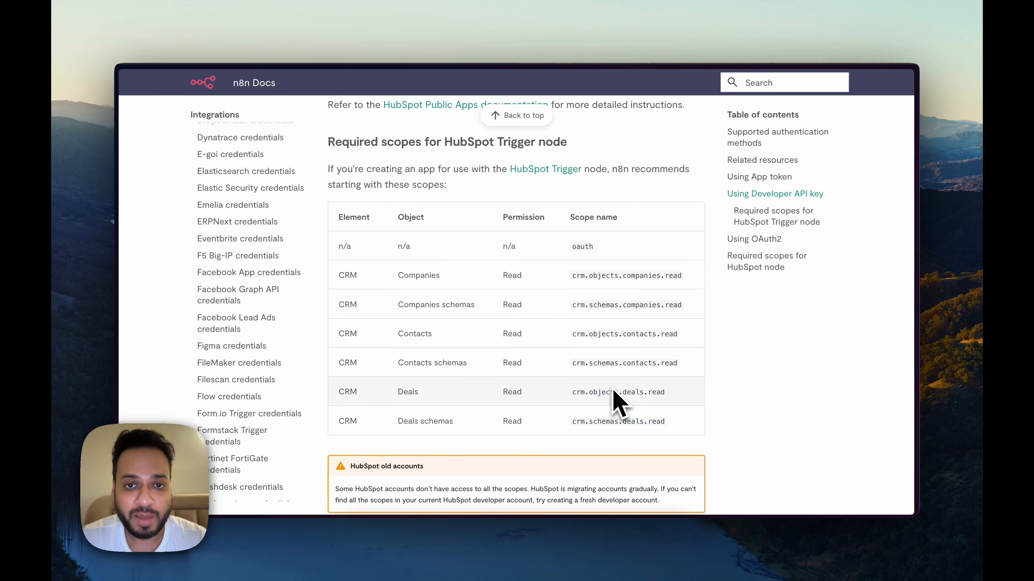
pyautogui.hotkey('ctrl', 'Tab')
pyautogui.hotkey('ctrl', 'Tab')
pyautogui.hotkey('ctrl', 'Tab')
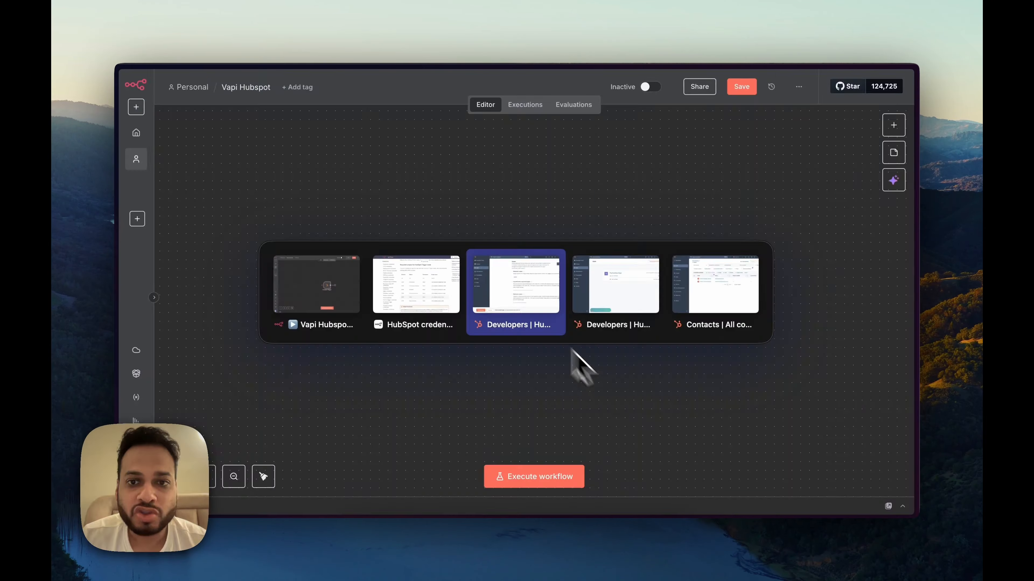
# Step: Open the Add new scope panel and browse the CMS, Communication preferences, Conversations and Marketing groups
pyautogui.scroll(-1, 709, 291)
pyautogui.scroll(2, 720, 288)
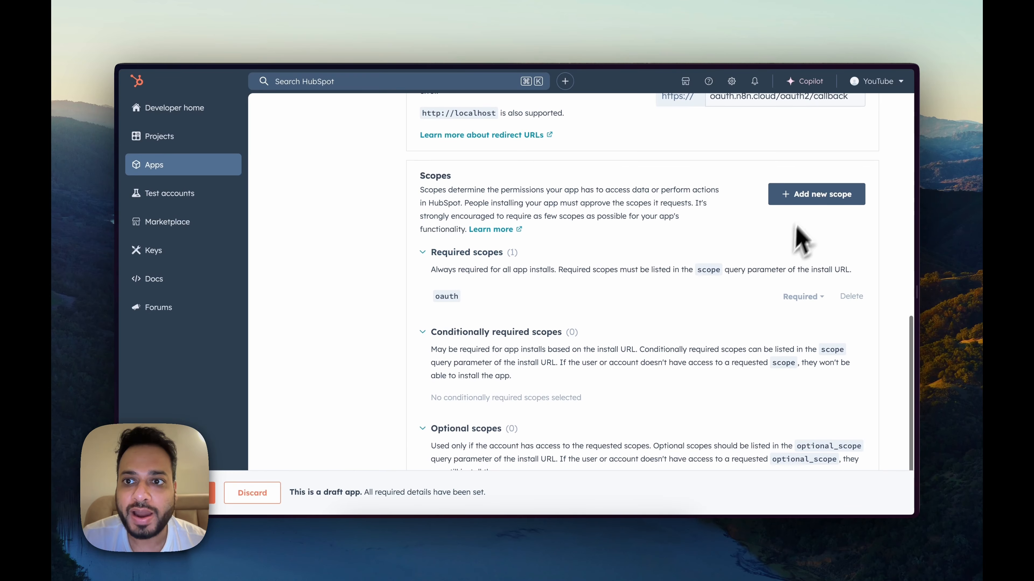
pyautogui.click(808, 197)
pyautogui.scroll(-20, 738, 322)
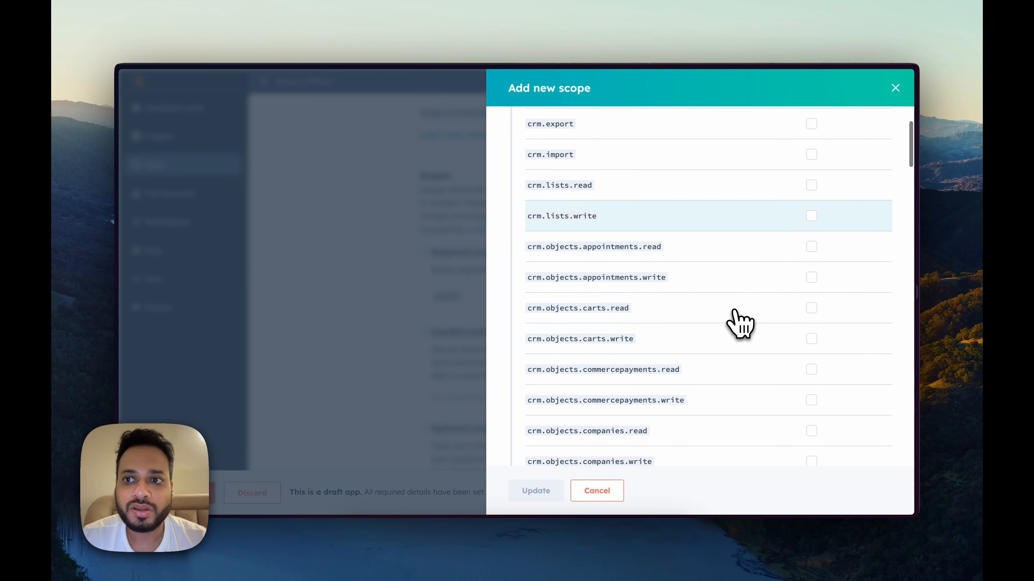
pyautogui.scroll(-15, 738, 323)
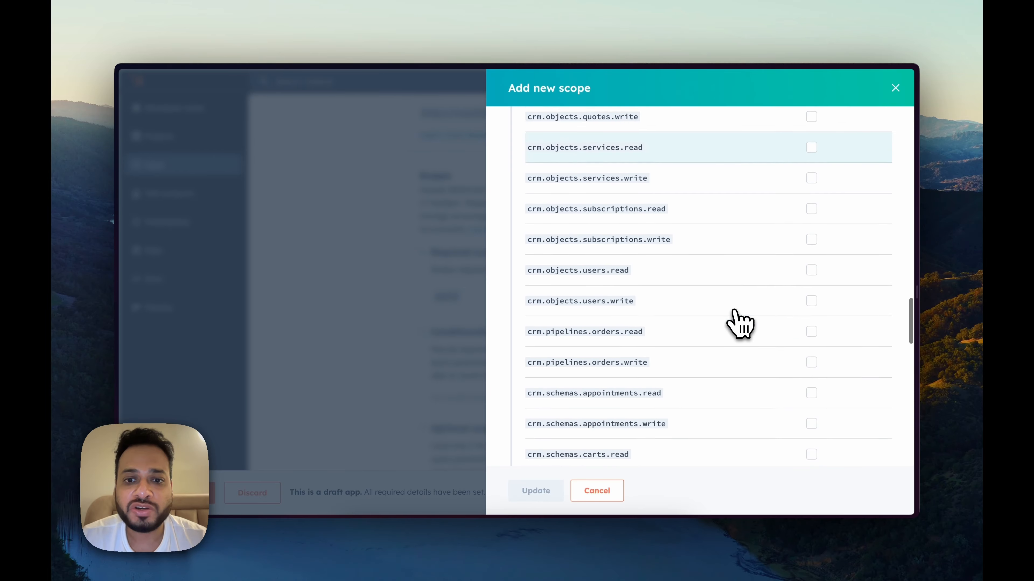
pyautogui.scroll(-5, 739, 324)
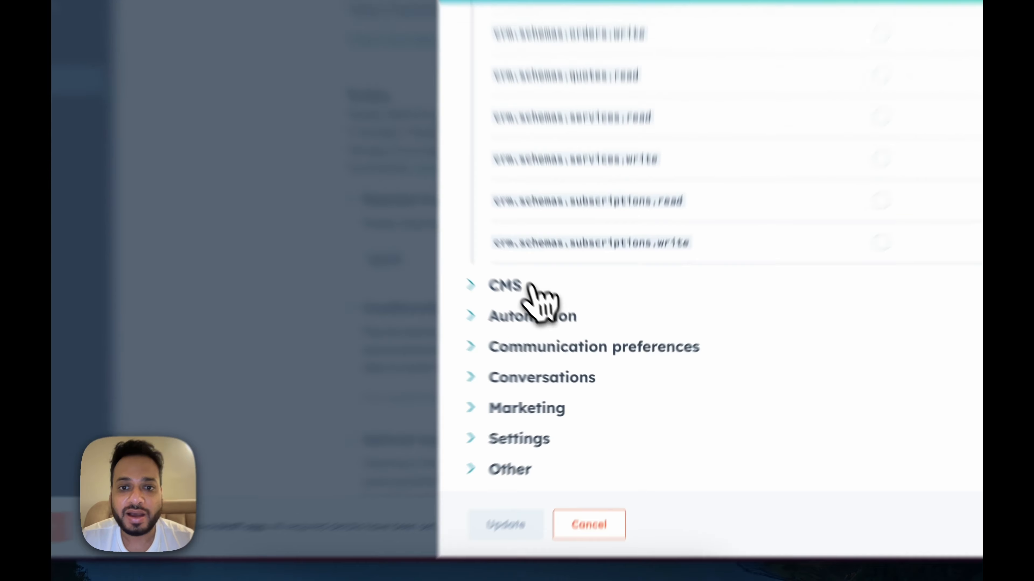
pyautogui.click(560, 330)
pyautogui.scroll(-10, 582, 285)
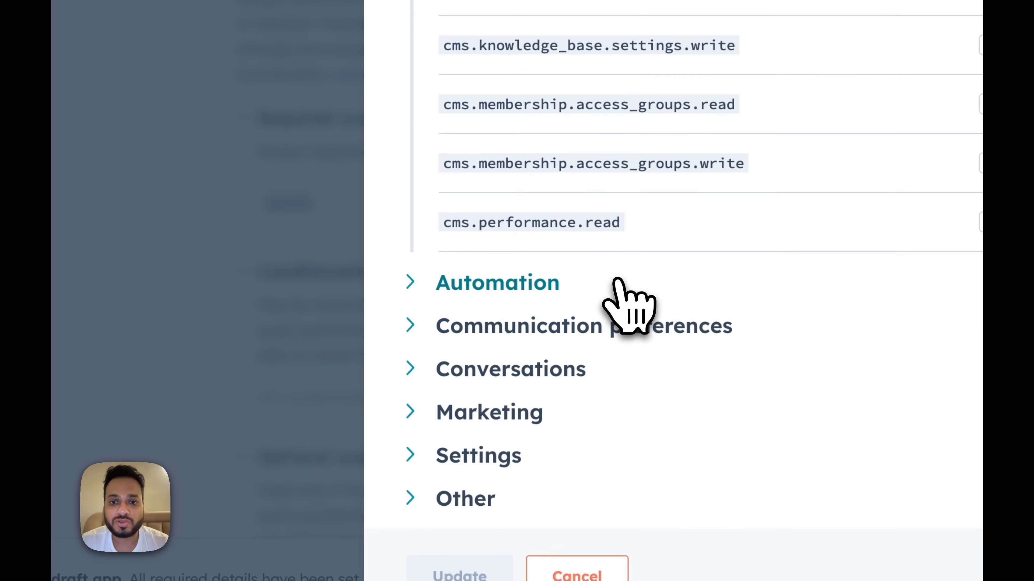
pyautogui.click(523, 326)
pyautogui.scroll(-5, 562, 351)
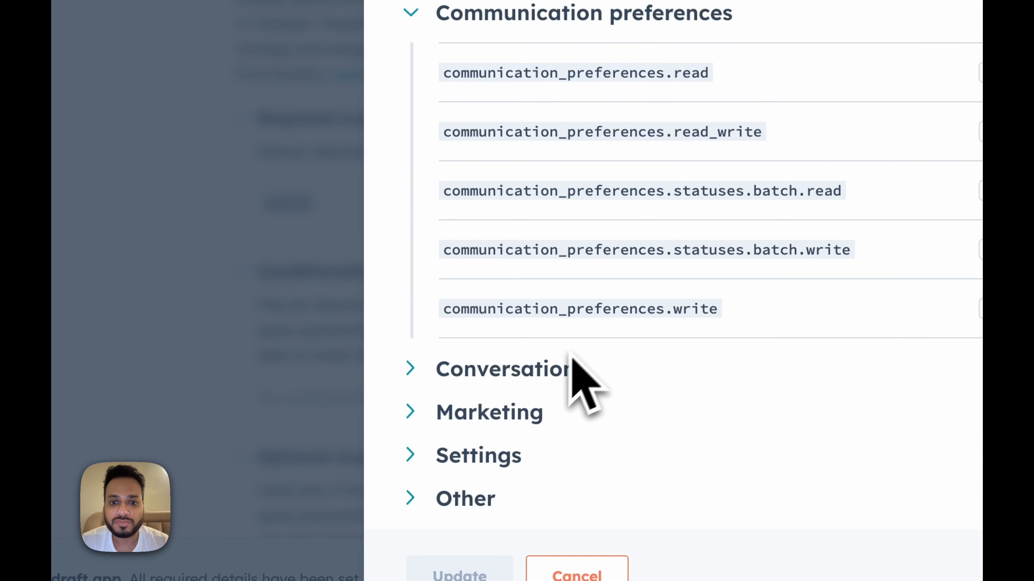
pyautogui.click(548, 377)
pyautogui.scroll(-5, 634, 380)
pyautogui.click(512, 409)
pyautogui.scroll(-3, 645, 372)
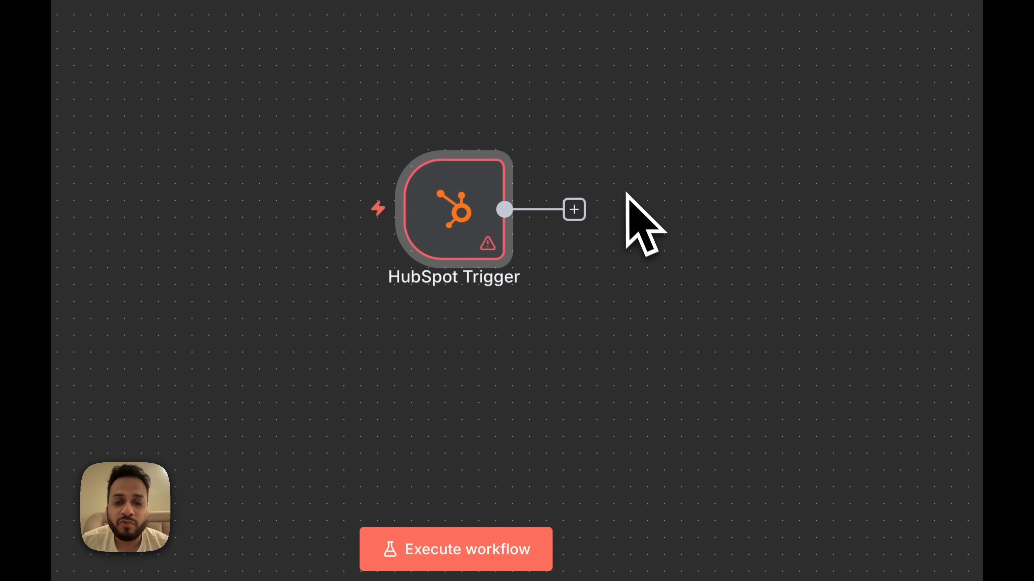
# Step: Copy crm.objects.companies.read from the n8n docs and mark it as a required scope
pyautogui.hotkey('ctrl', 'Tab')
pyautogui.click(422, 231)
pyautogui.scroll(2, 664, 233)
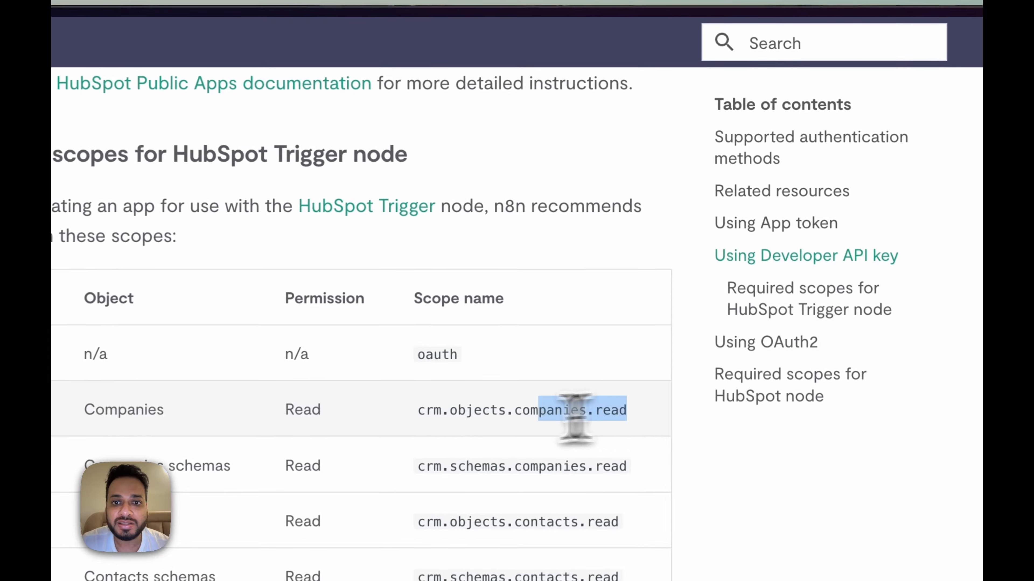
pyautogui.doubleClick(655, 273)
pyautogui.hotkey('ctrl', 'c')
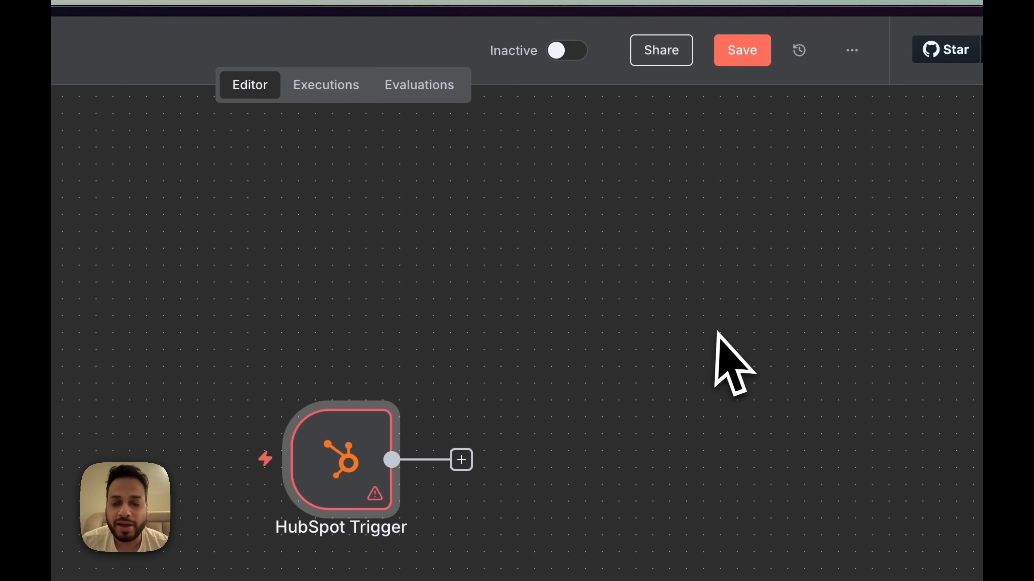
pyautogui.hotkey('alt', 'Tab')
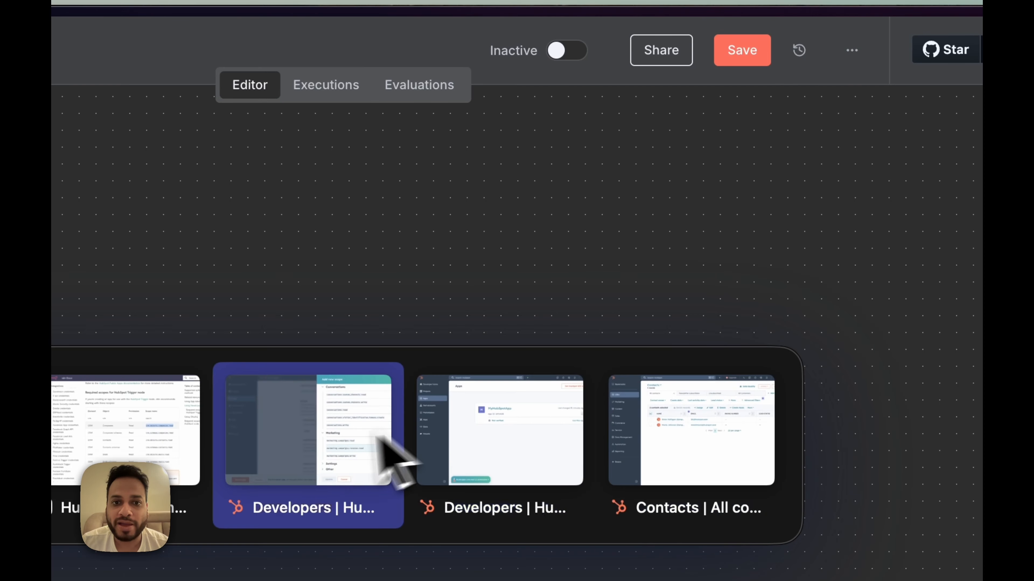
pyautogui.click(392, 450)
pyautogui.scroll(20, 681, 404)
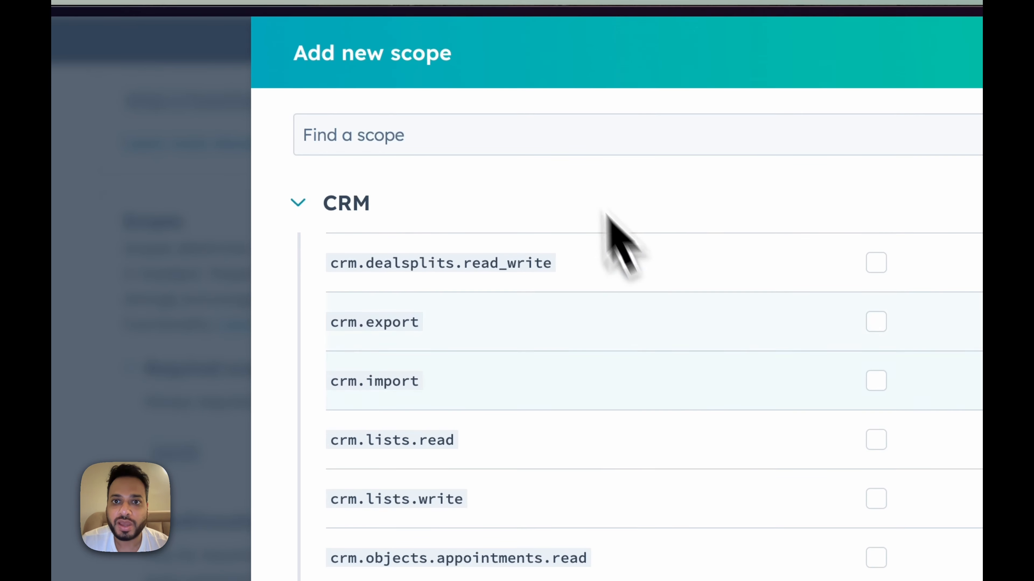
pyautogui.click(558, 134)
pyautogui.hotkey('ctrl', 'v')
pyautogui.click(712, 251)
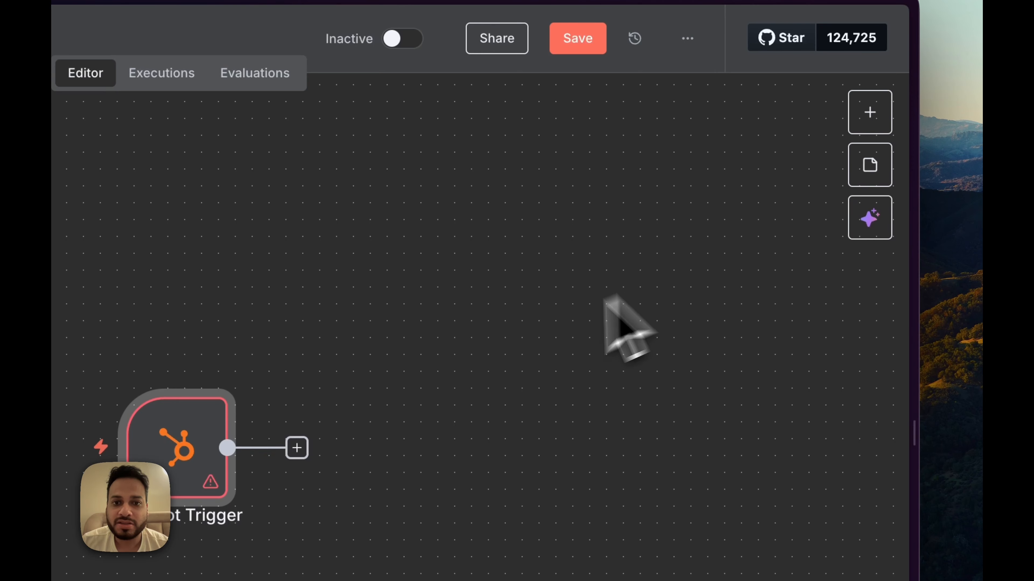
# Step: Add crm.schemas.companies.read and crm.schemas.contacts.read from the docs as required scopes
pyautogui.hotkey('alt', 'Tab')
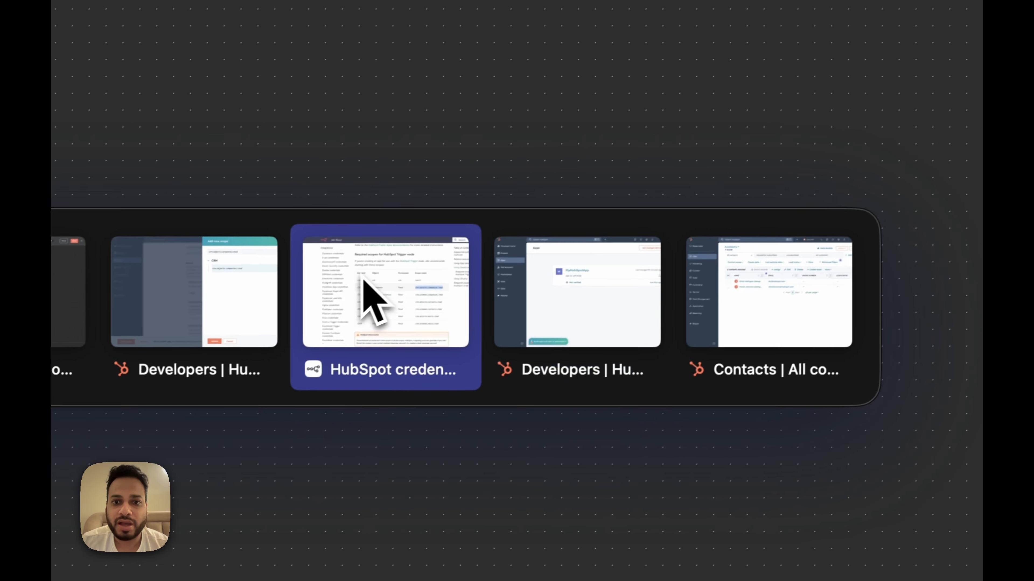
pyautogui.click(364, 295)
pyautogui.moveTo(726, 345); pyautogui.dragTo(474, 334)
pyautogui.press('super+c')
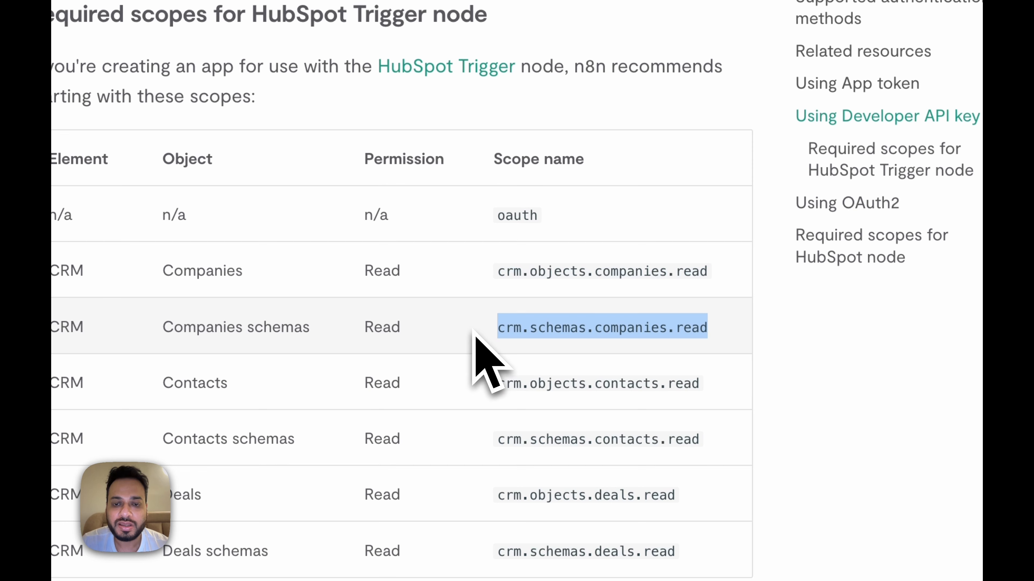
pyautogui.hotkey('alt', 'Tab')
pyautogui.click(407, 285)
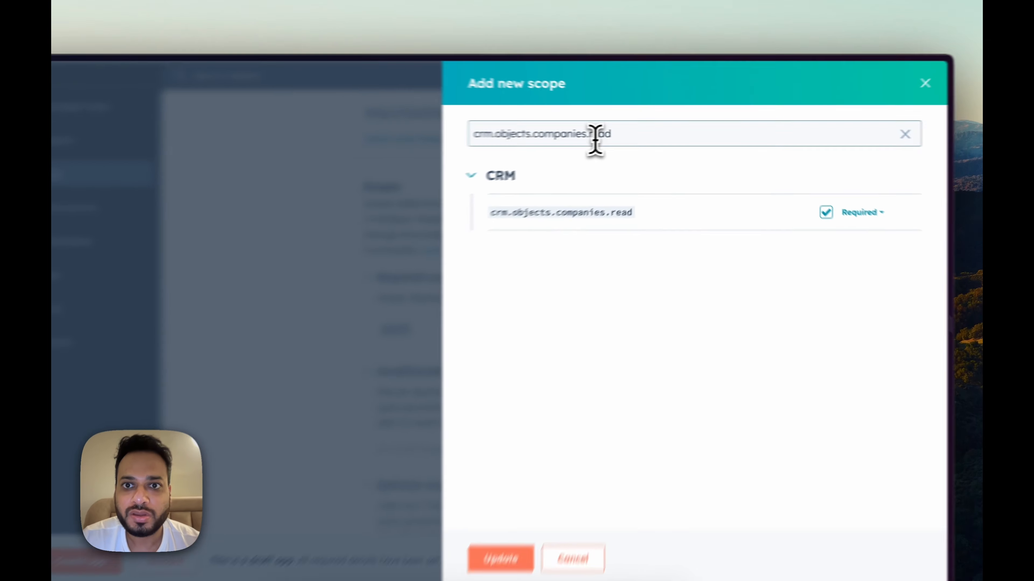
pyautogui.tripleClick(450, 8)
pyautogui.press('super+v')
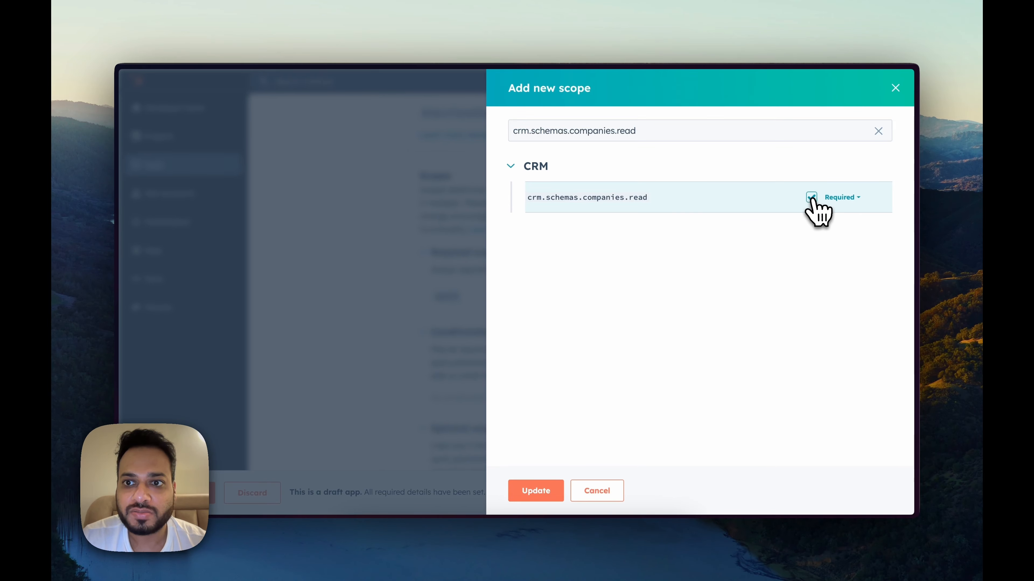
pyautogui.hotkey('alt', 'Tab')
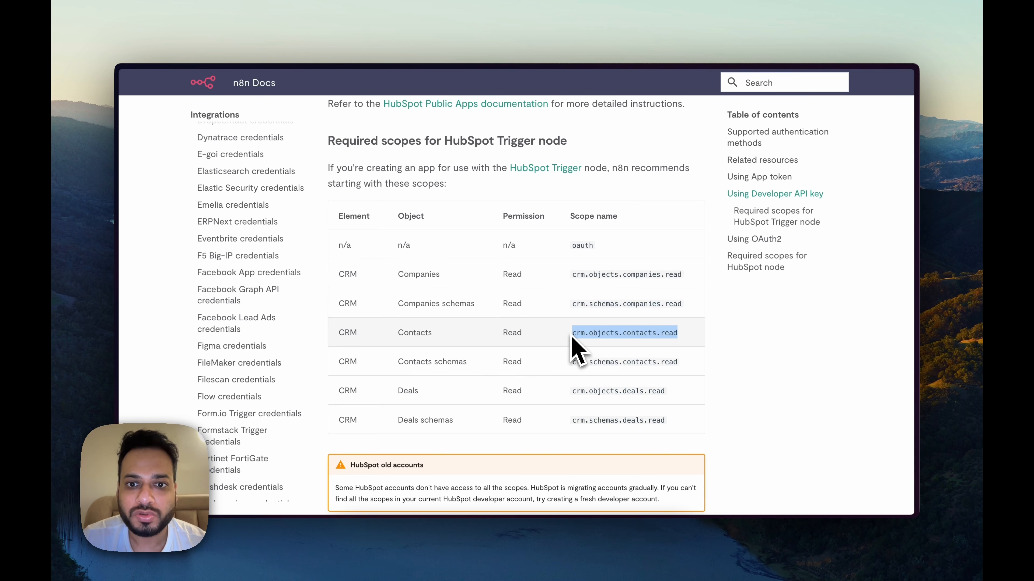
pyautogui.hotkey('alt', 'Tab')
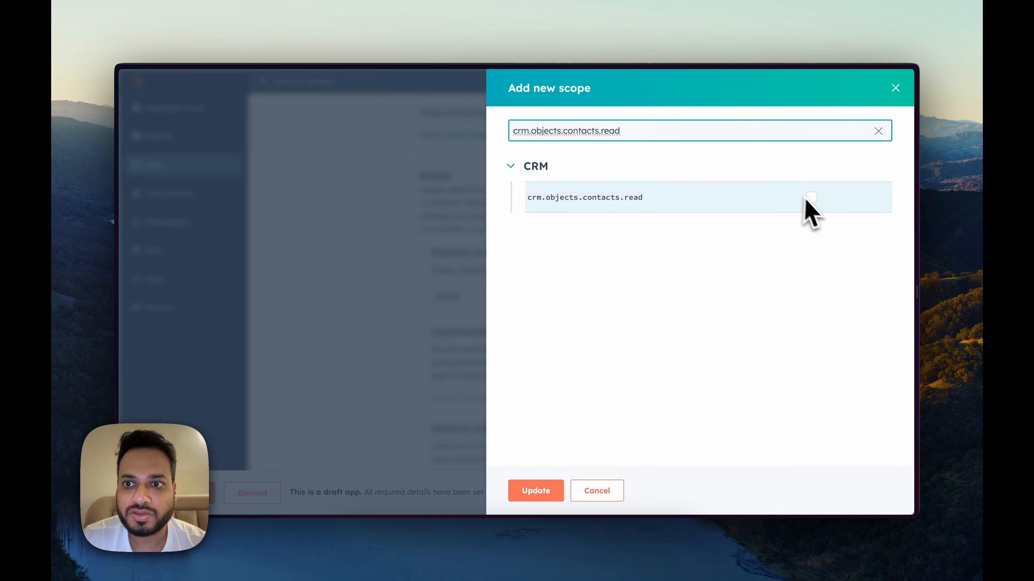
pyautogui.hotkey('alt', 'Tab')
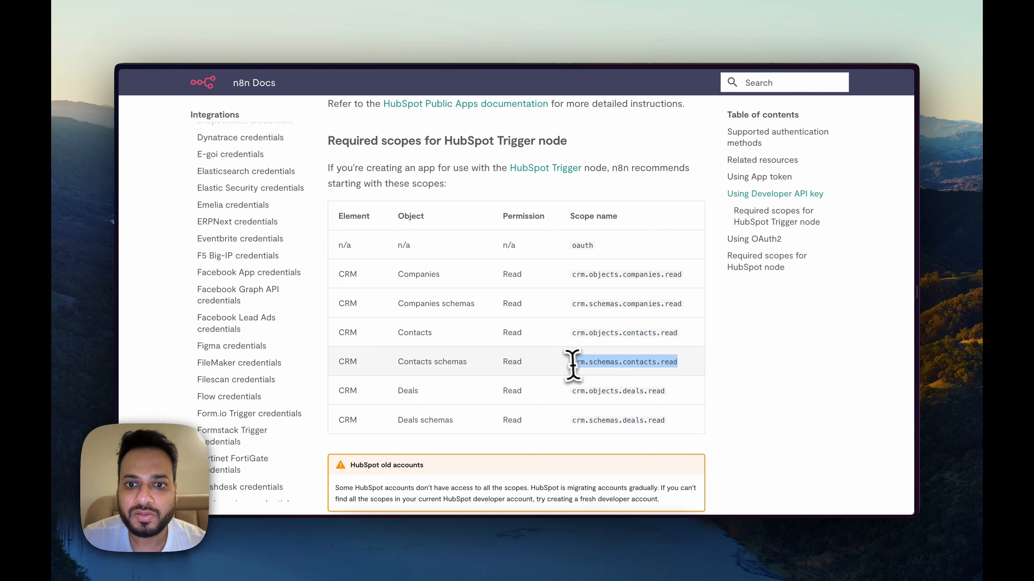
pyautogui.hotkey('alt', 'Tab')
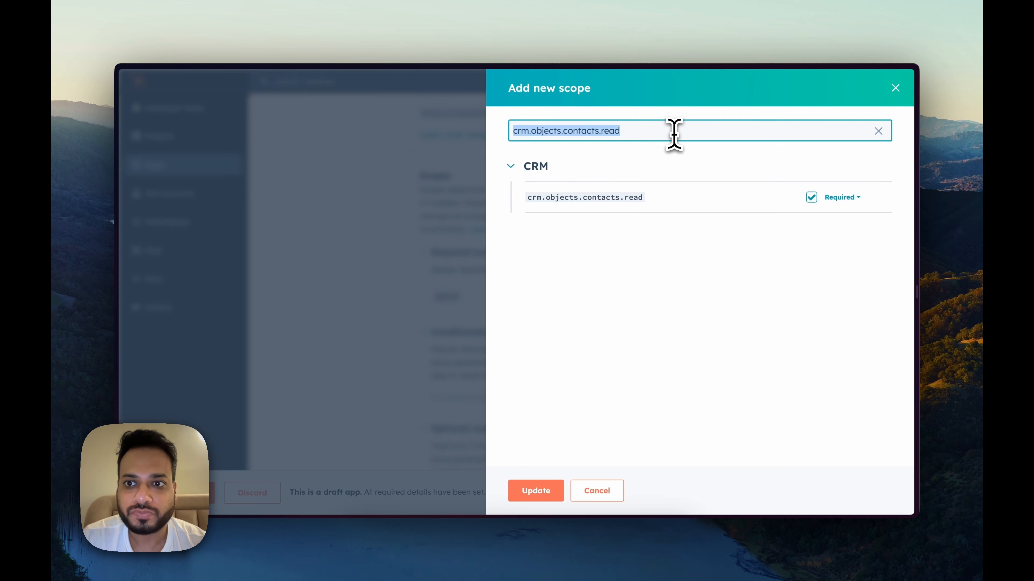
pyautogui.write('crm.schemas.contacts.read')
# Step: Add crm.objects.deals.read and crm.schemas.deals.read as required scopes and click Update
pyautogui.hotkey('alt', 'Tab')
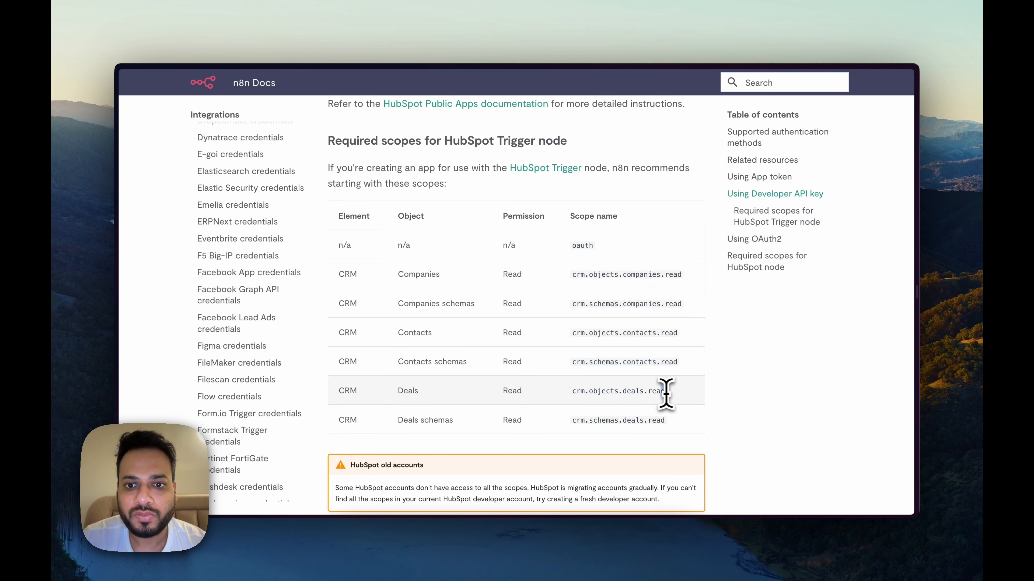
pyautogui.hotkey('alt', 'Tab')
pyautogui.tripleClick(717, 127)
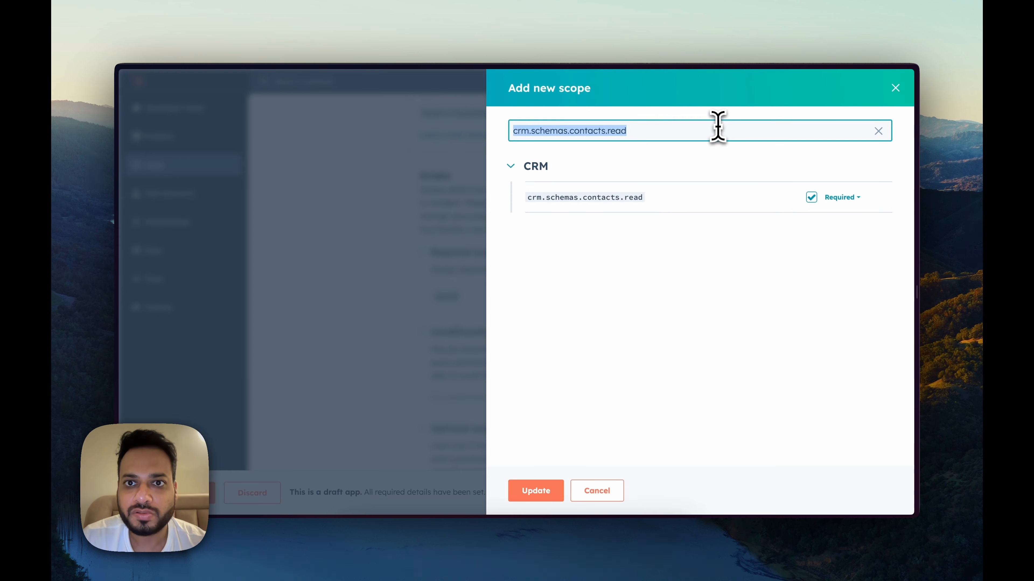
pyautogui.write('crm.objects.deals.read')
pyautogui.hotkey('alt', 'Tab')
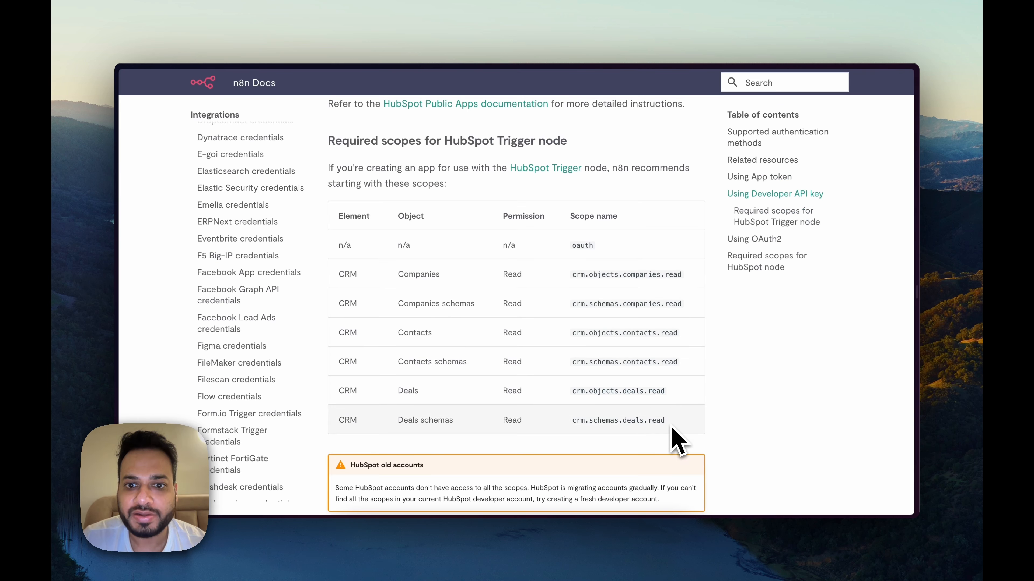
pyautogui.hotkey('alt', 'Tab')
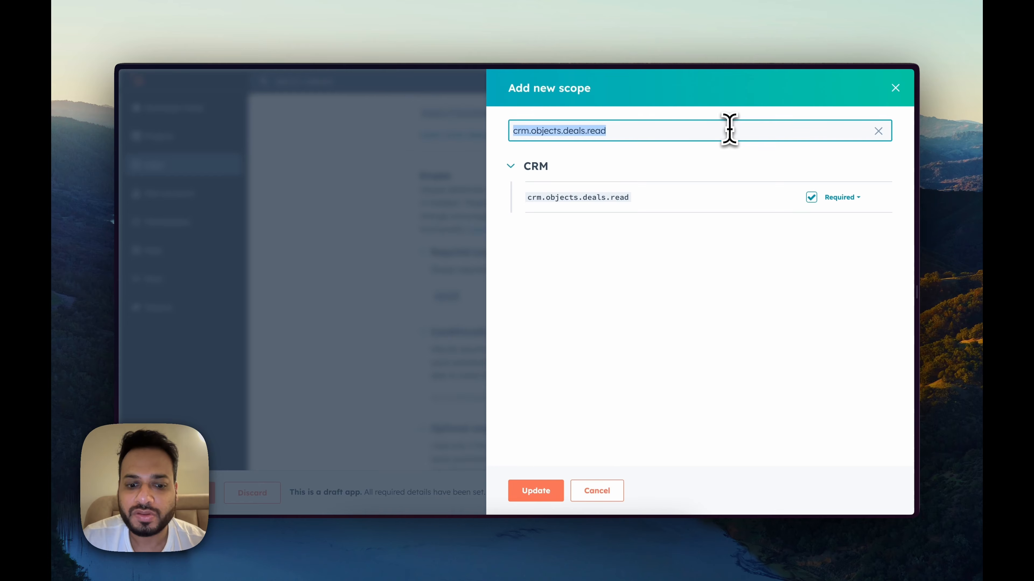
pyautogui.click(811, 197)
pyautogui.click(535, 491)
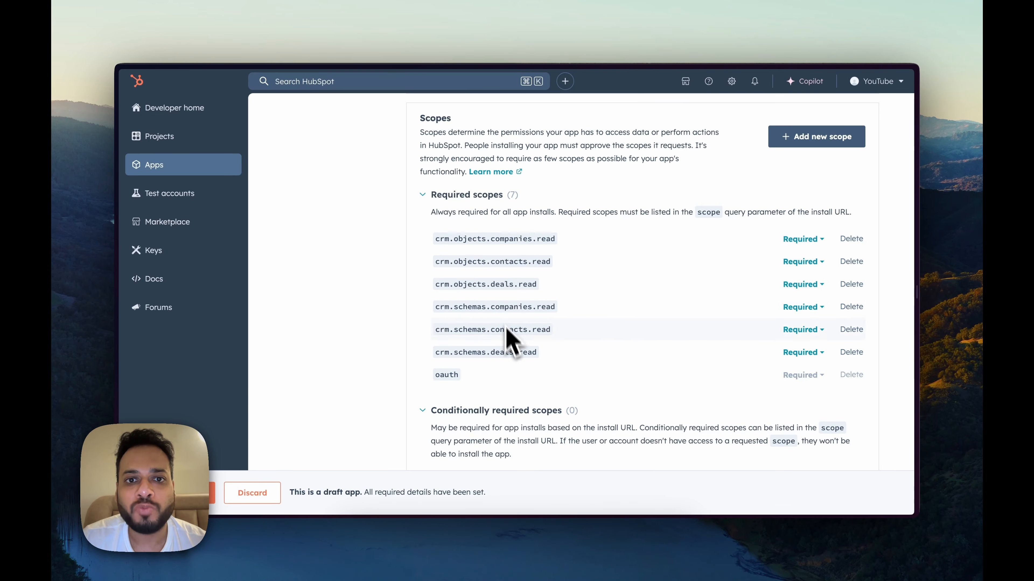
# Step: Clear the docs selection and return to the app's scopes page to review it
pyautogui.hotkey('alt', 'Tab')
pyautogui.click(601, 379)
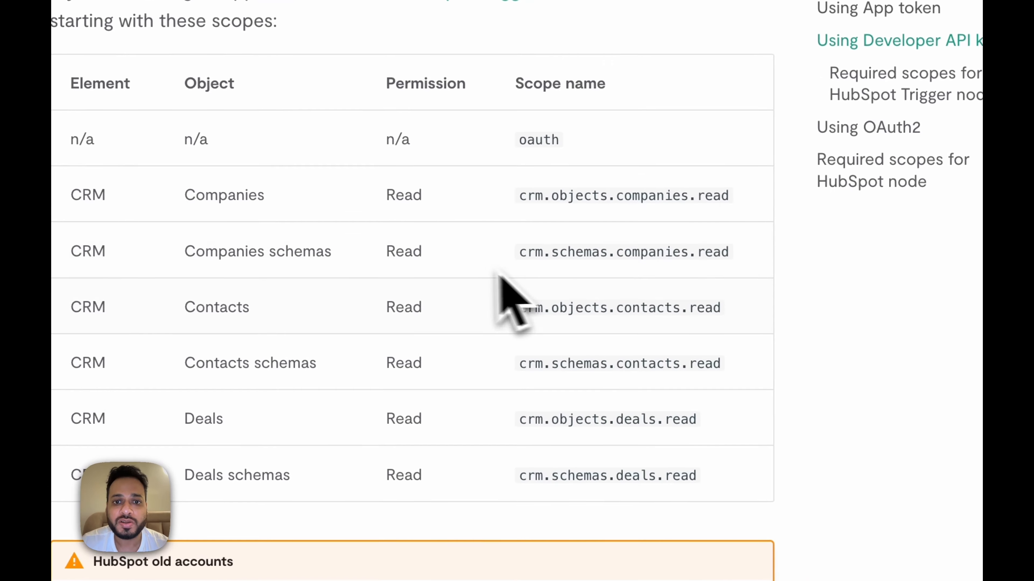
pyautogui.scroll(-2, 521, 383)
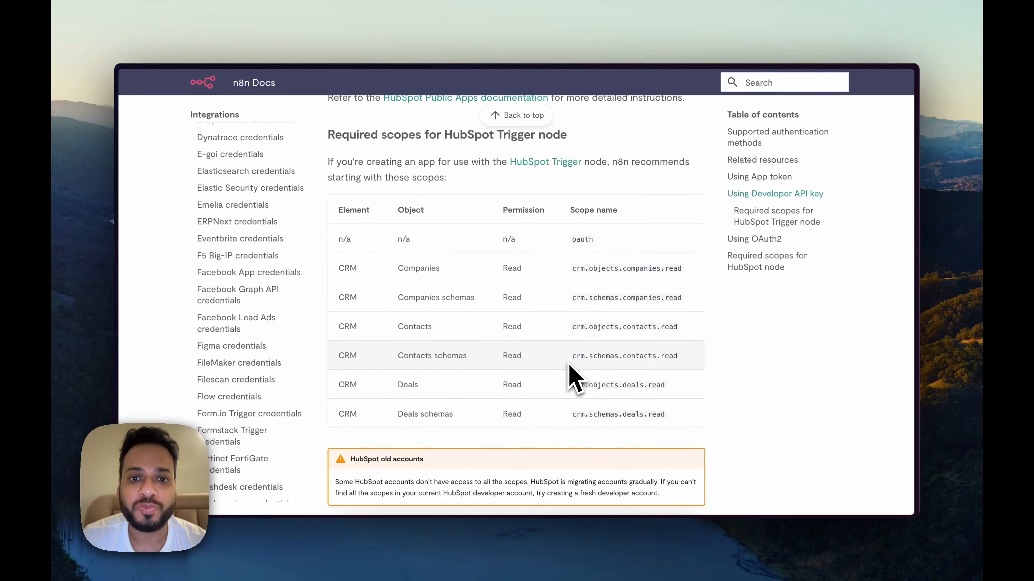
pyautogui.hotkey('alt', 'Tab')
pyautogui.scroll(-5, 563, 407)
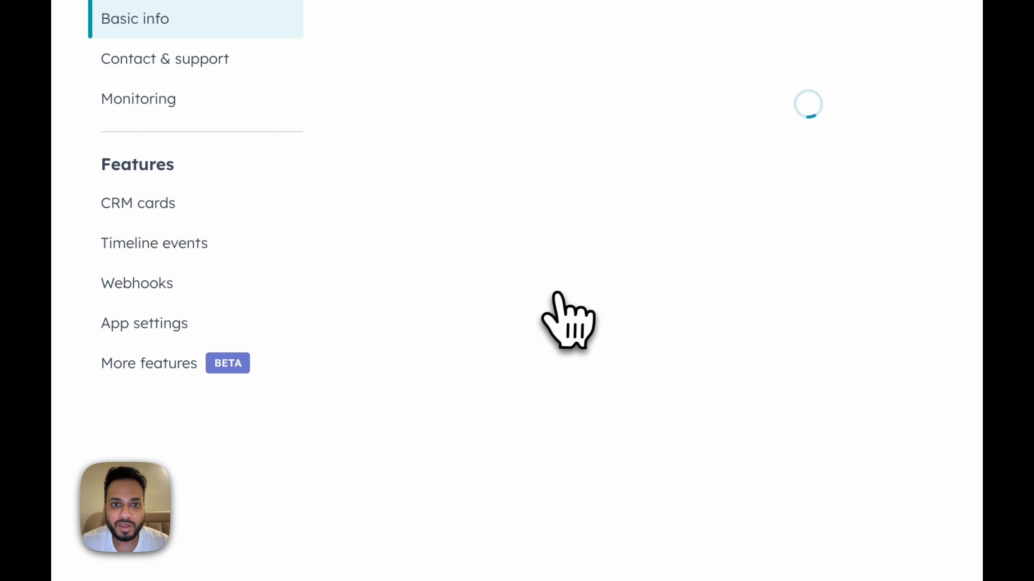
# Step: In n8n's HubSpot Trigger node, start a new HubSpot Developer credential
pyautogui.click(511, 171)
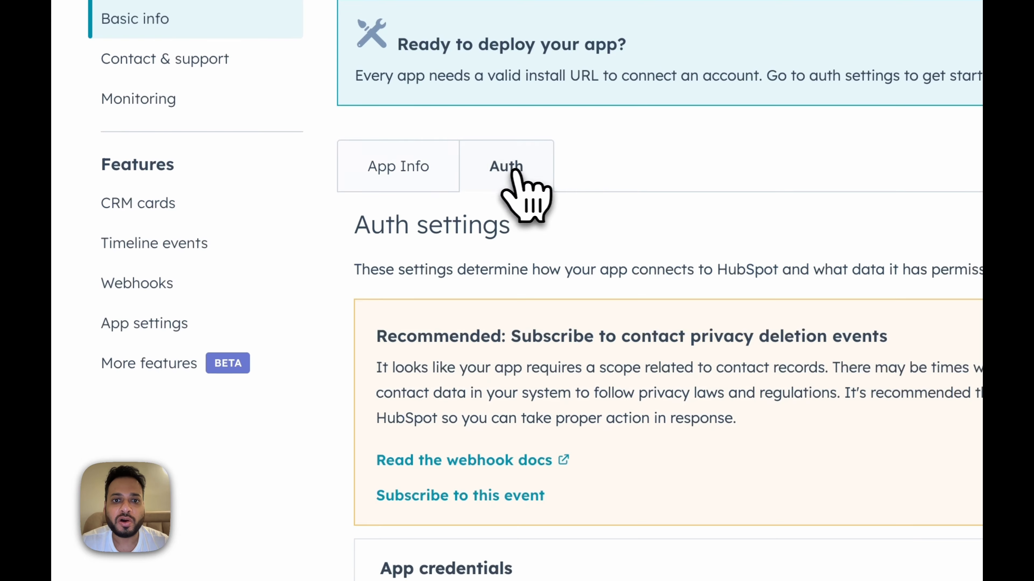
pyautogui.scroll(-10, 642, 196)
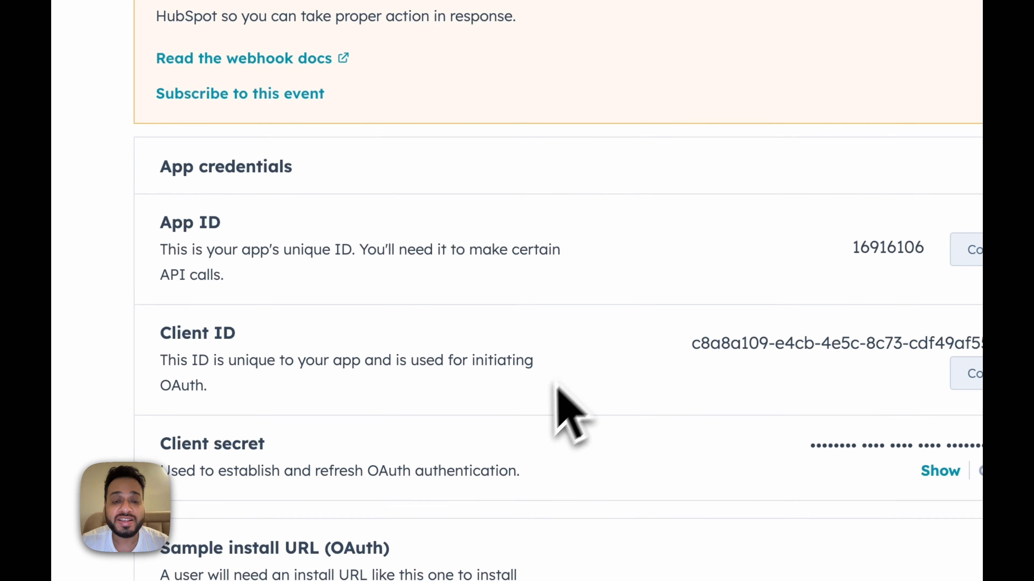
pyautogui.hotkey('alt', 'Tab')
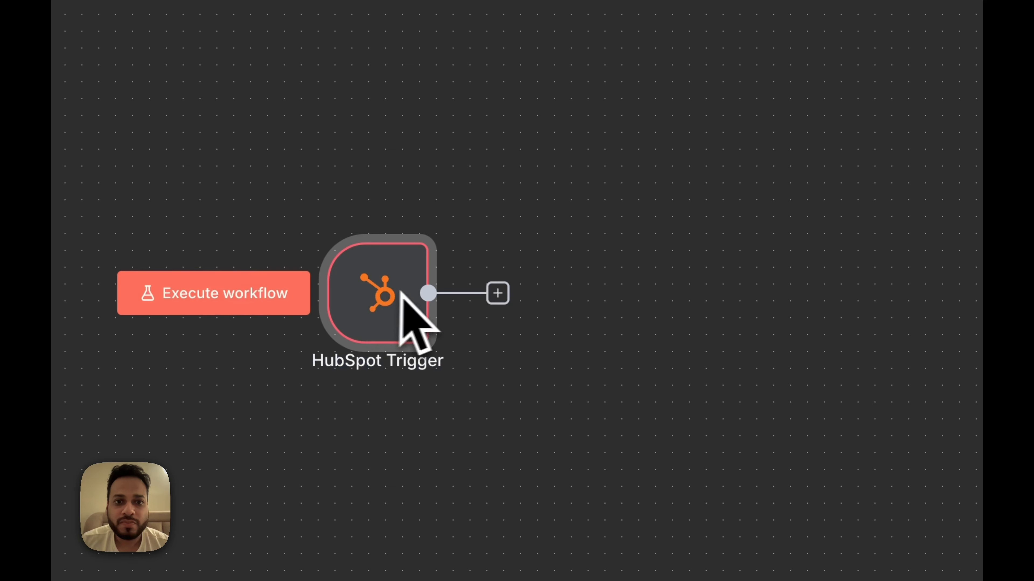
pyautogui.doubleClick(414, 294)
pyautogui.click(482, 211)
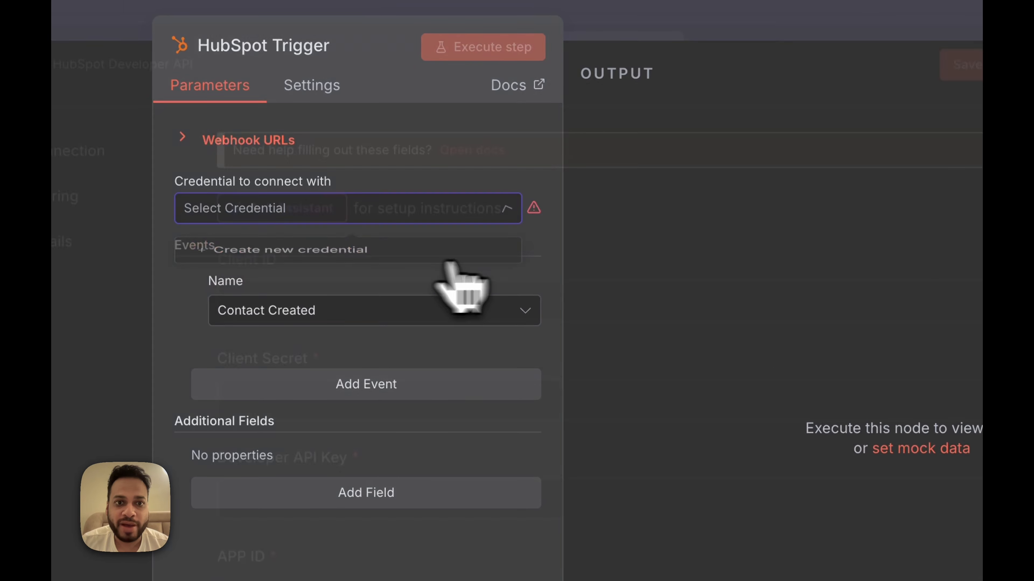
pyautogui.click(442, 259)
pyautogui.scroll(-5, 643, 348)
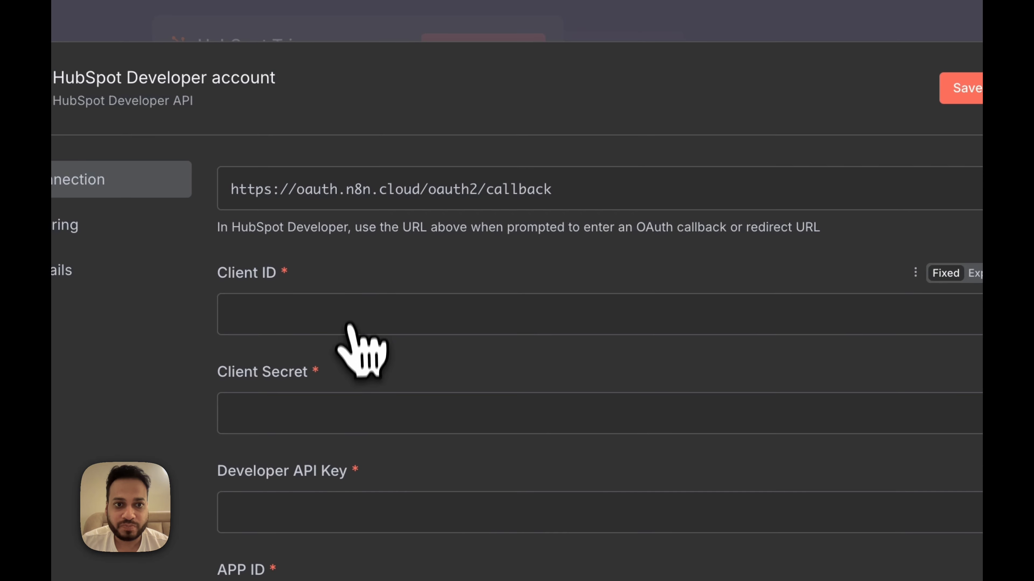
# Step: Copy the App ID, Client ID and Client secret from HubSpot into the n8n credential fields
pyautogui.hotkey('alt', 'Tab')
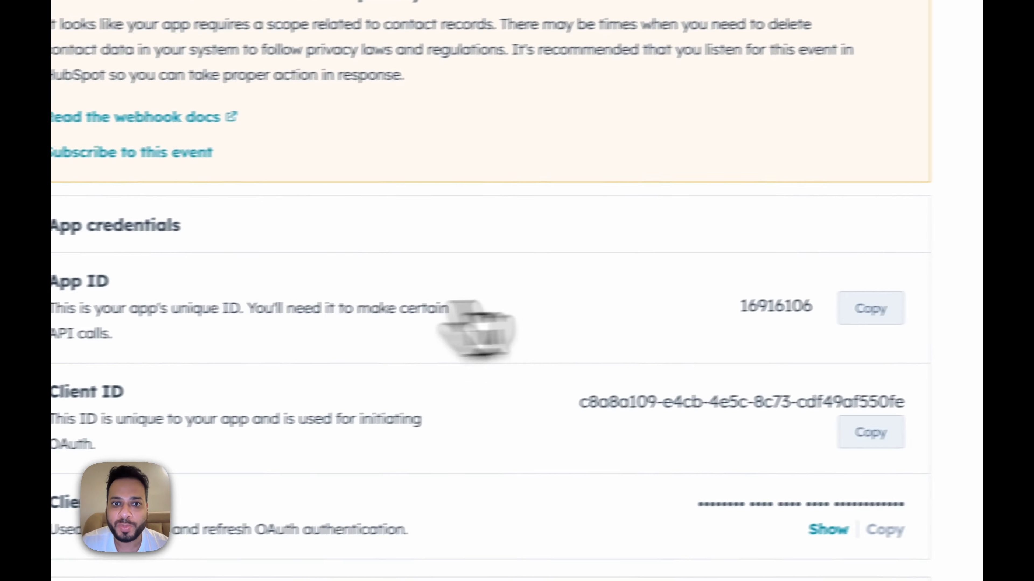
pyautogui.click(787, 293)
pyautogui.hotkey('alt', 'Tab')
pyautogui.click(364, 334)
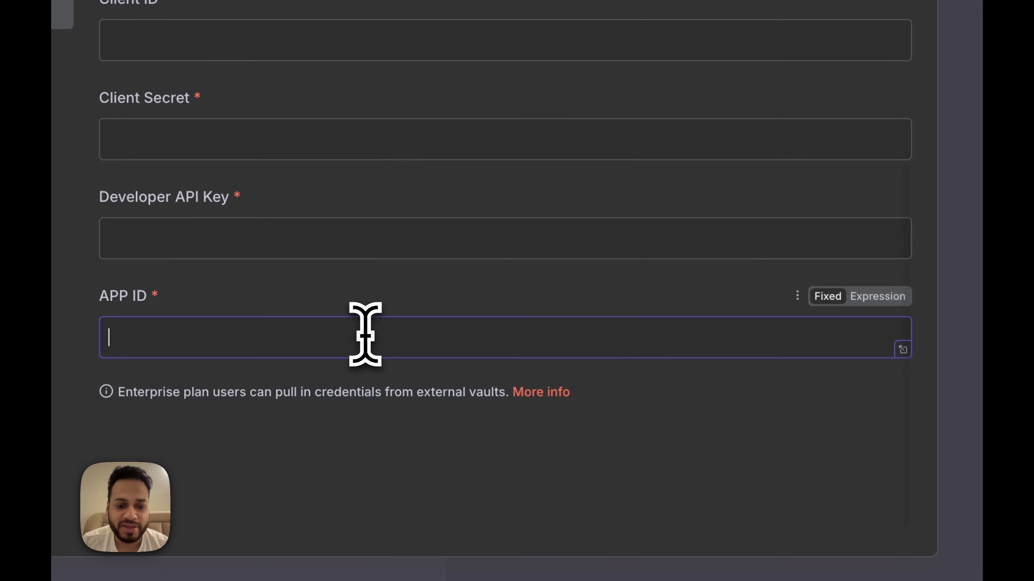
pyautogui.hotkey('alt', 'Tab')
pyautogui.click(867, 330)
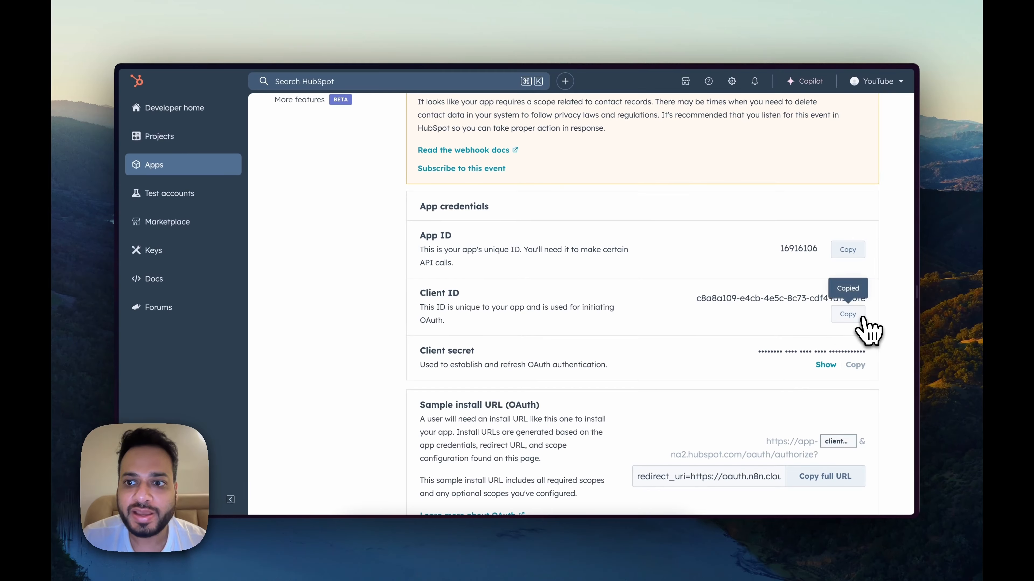
pyautogui.hotkey('alt', 'Tab')
pyautogui.scroll(2, 590, 305)
pyautogui.hotkey('alt', 'Tab')
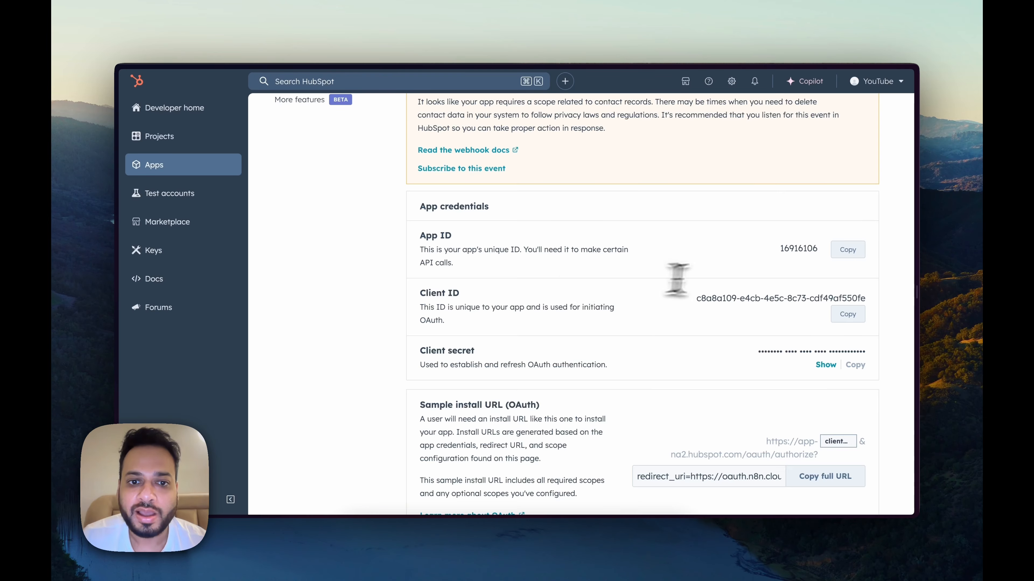
pyautogui.scroll(-3, 798, 293)
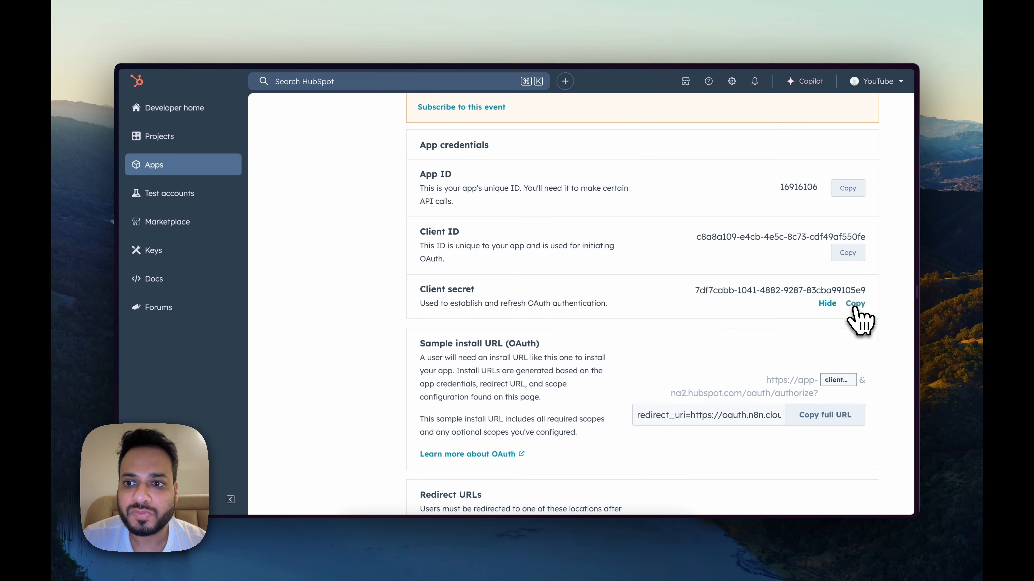
pyautogui.hotkey('alt', 'Tab')
pyautogui.hotkey('alt', 'Tab')
pyautogui.hotkey('alt', 'Tab')
pyautogui.hotkey('alt', 'Tab')
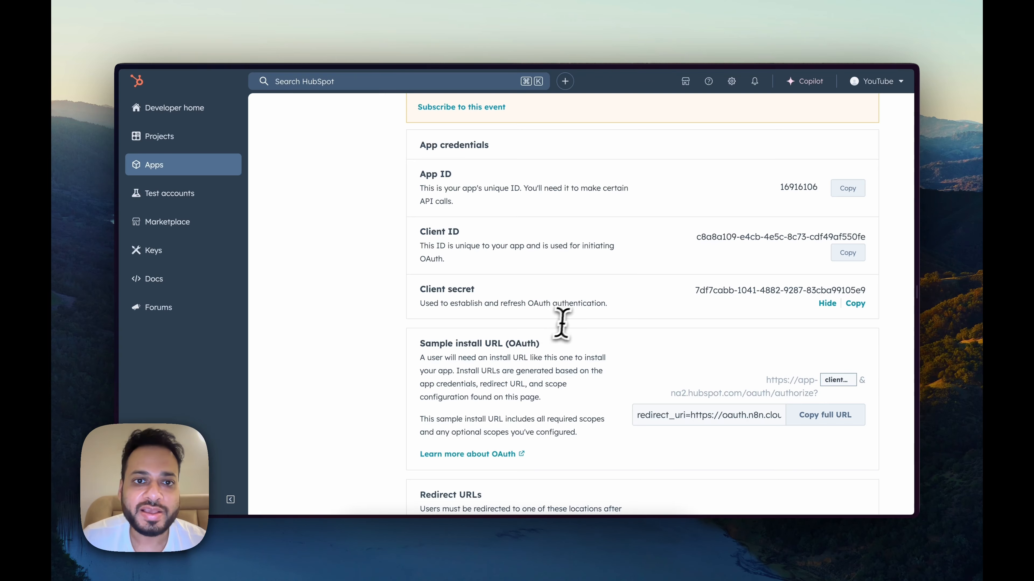
pyautogui.scroll(-1, 463, 256)
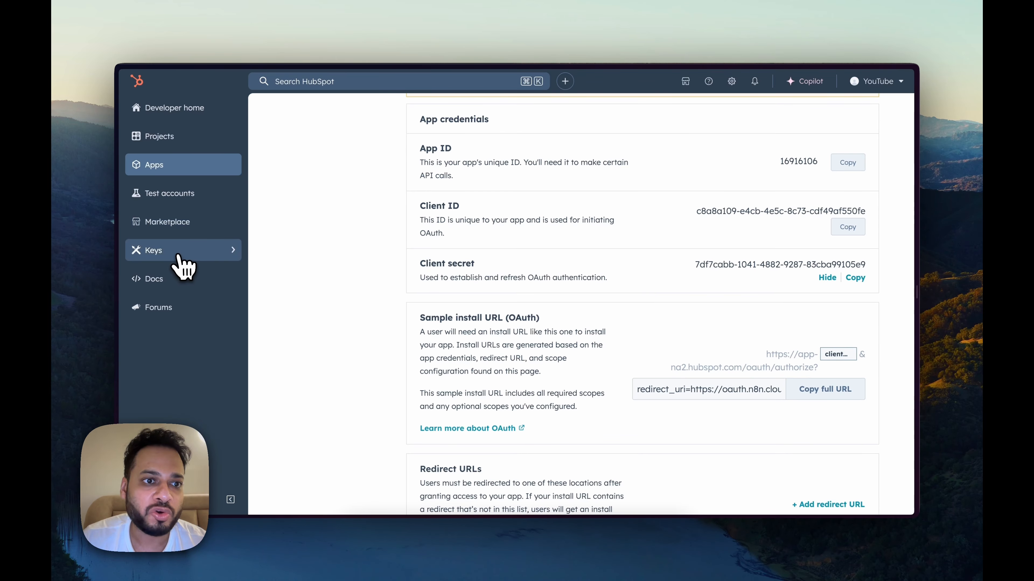
# Step: Copy the key from HubSpot's Developer API Key page into n8n's Developer API Key field
pyautogui.moveTo(244, 264)
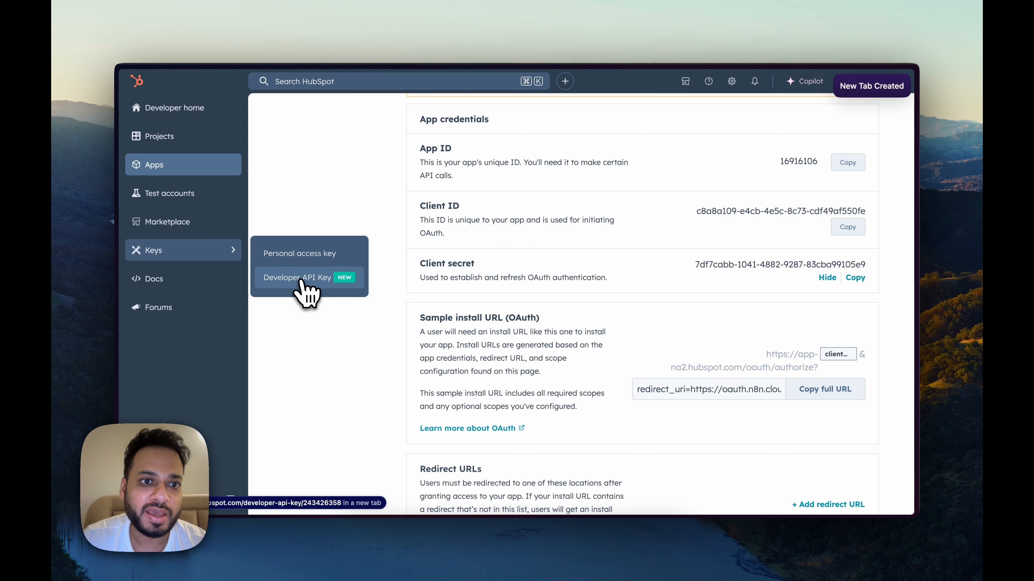
pyautogui.moveTo(120, 285)
pyautogui.click(164, 267)
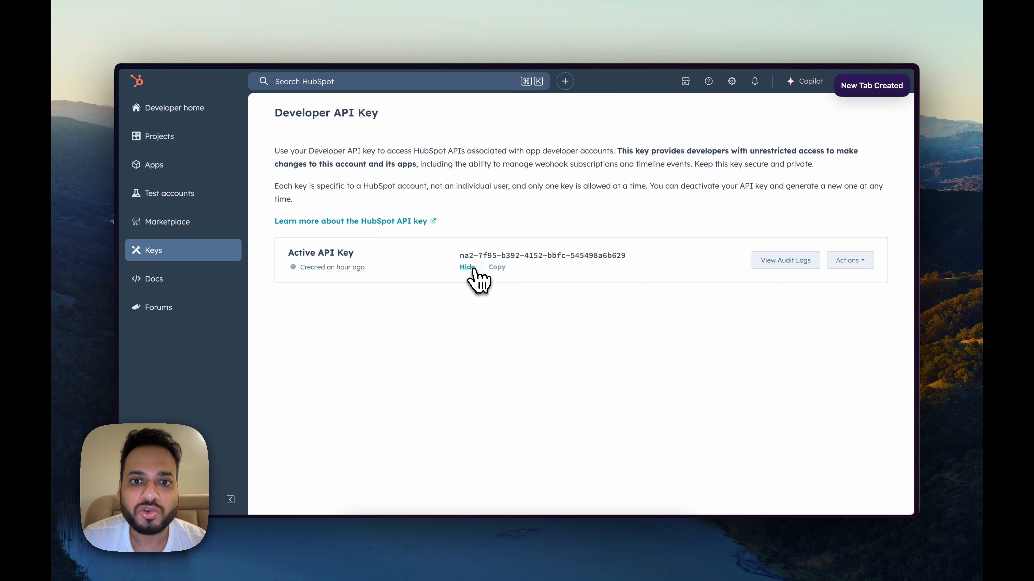
pyautogui.click(498, 268)
pyautogui.hotkey('ctrl', 'Tab')
pyautogui.hotkey('ctrl', 'Tab')
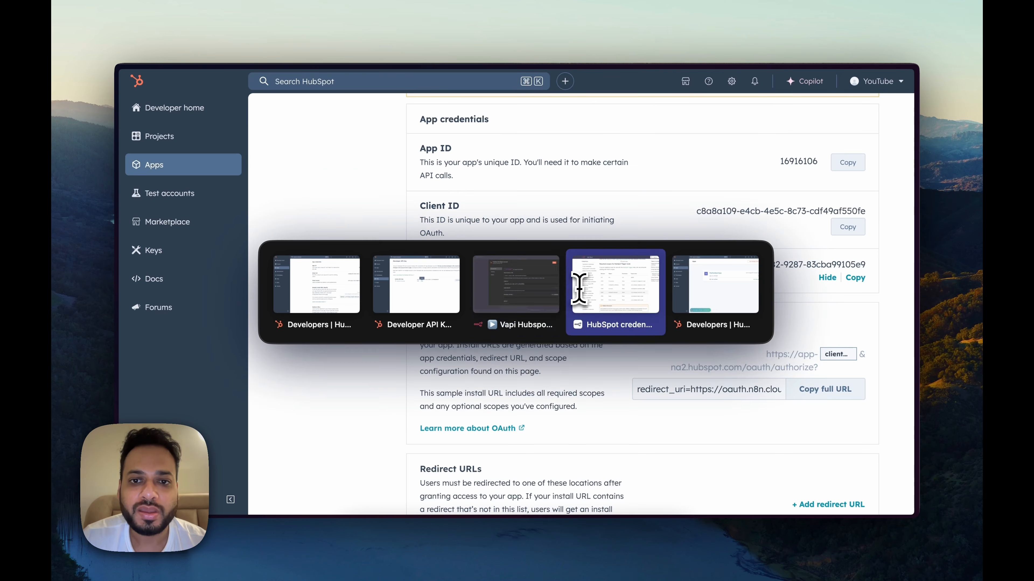
pyautogui.click(491, 294)
pyautogui.click(407, 394)
pyautogui.press('super+v')
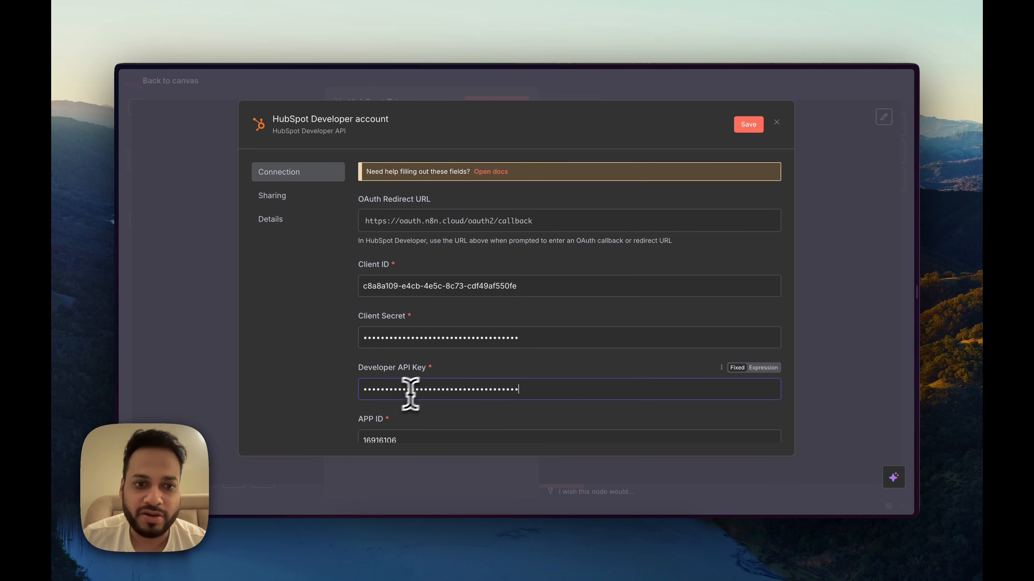
pyautogui.scroll(-5, 580, 352)
pyautogui.scroll(2, 528, 326)
pyautogui.scroll(-2, 489, 303)
pyautogui.scroll(1, 529, 305)
pyautogui.scroll(-1, 547, 314)
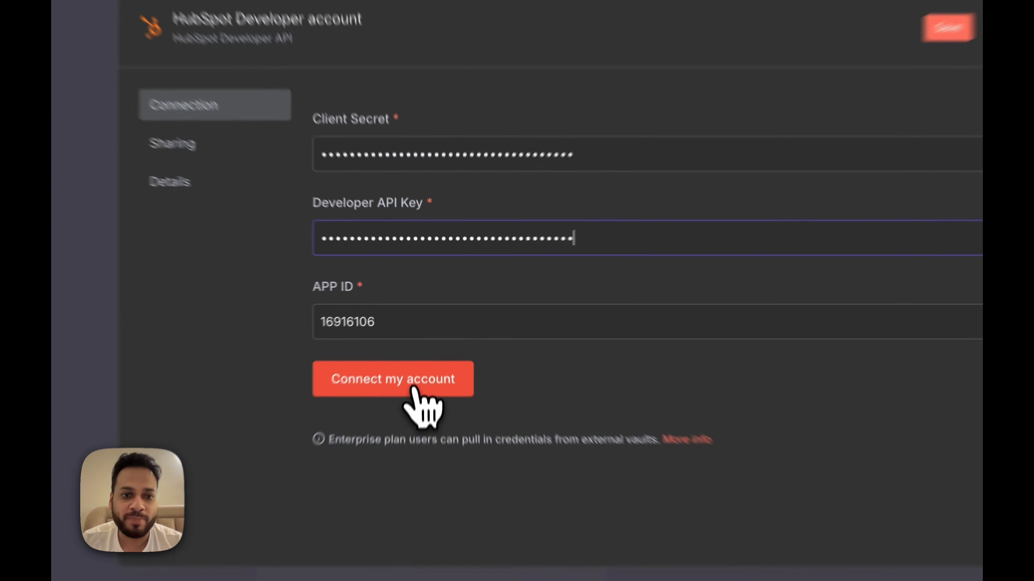
# Step: Authorize MyHubSpotApp1 on the second HubSpot account, then close the connected credential dialog
pyautogui.click(420, 343)
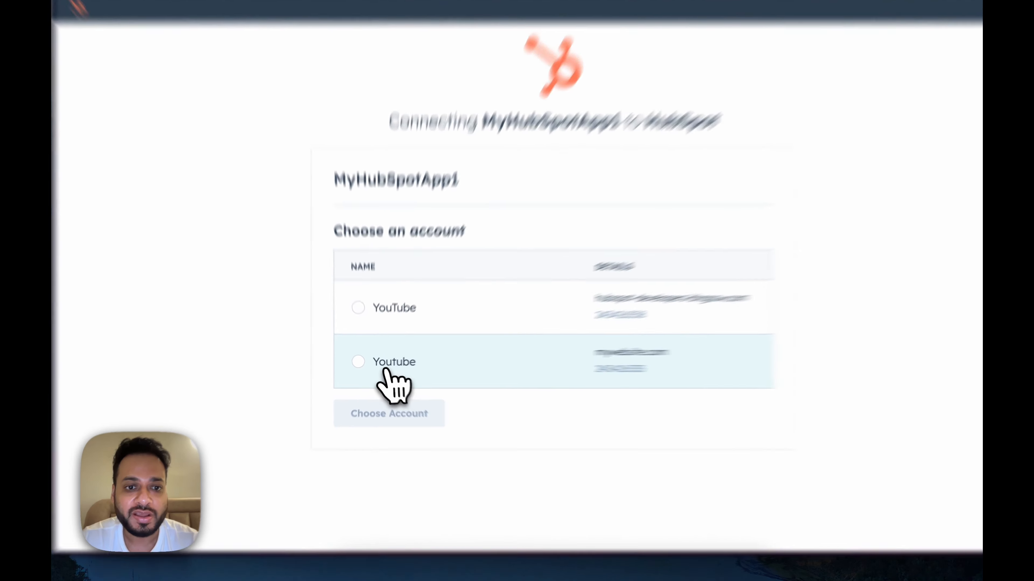
pyautogui.click(378, 368)
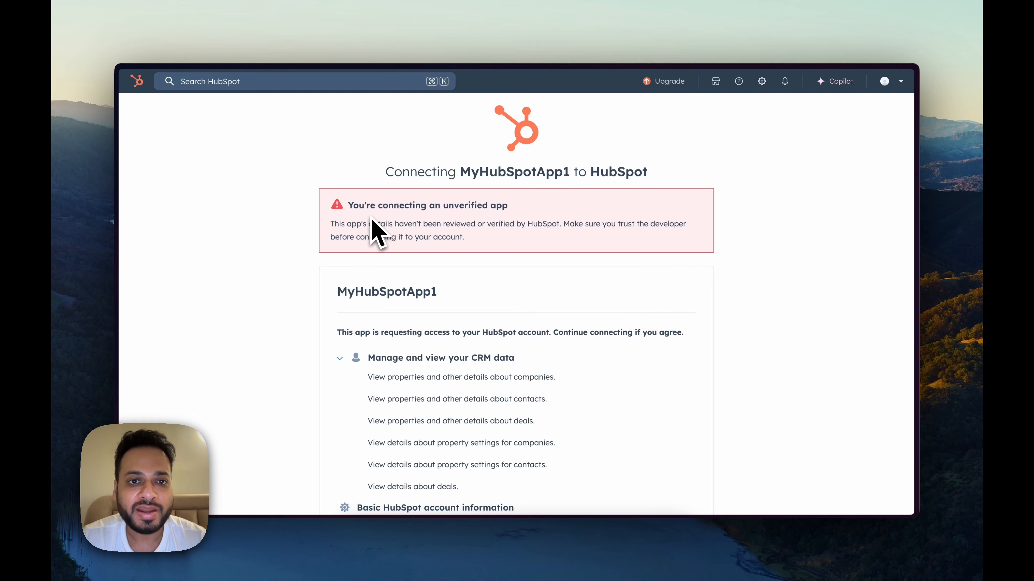
pyautogui.scroll(-5, 505, 273)
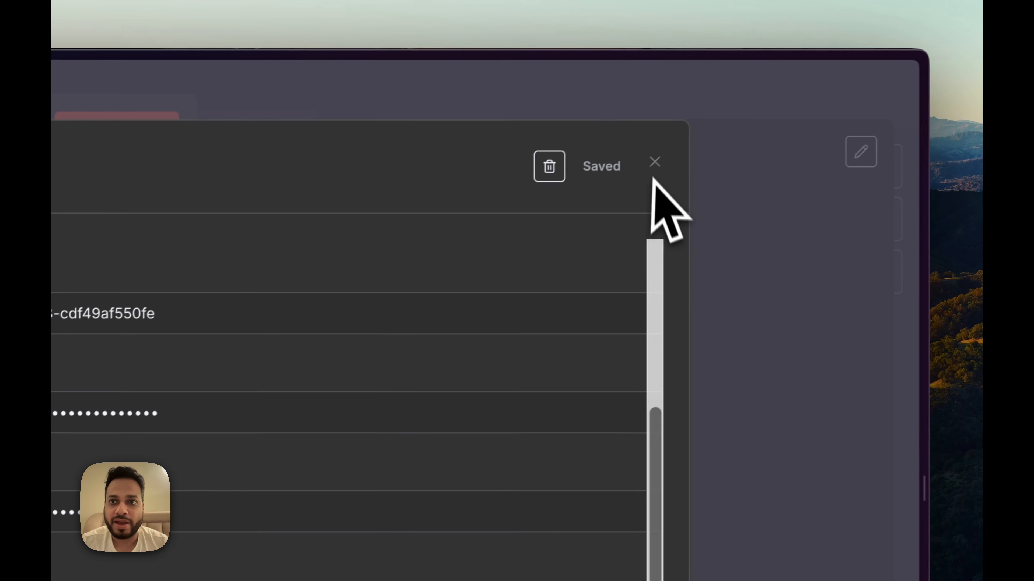
pyautogui.click(947, 22)
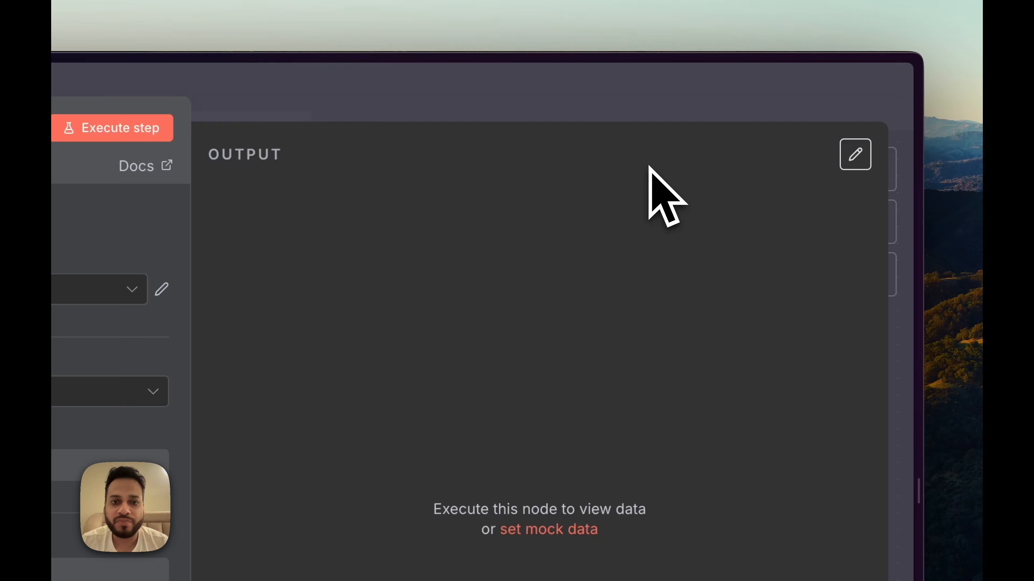
# Step: Run the HubSpot Trigger for Contact Created with the developer credential, then return to HubSpot Developers
pyautogui.click(585, 119)
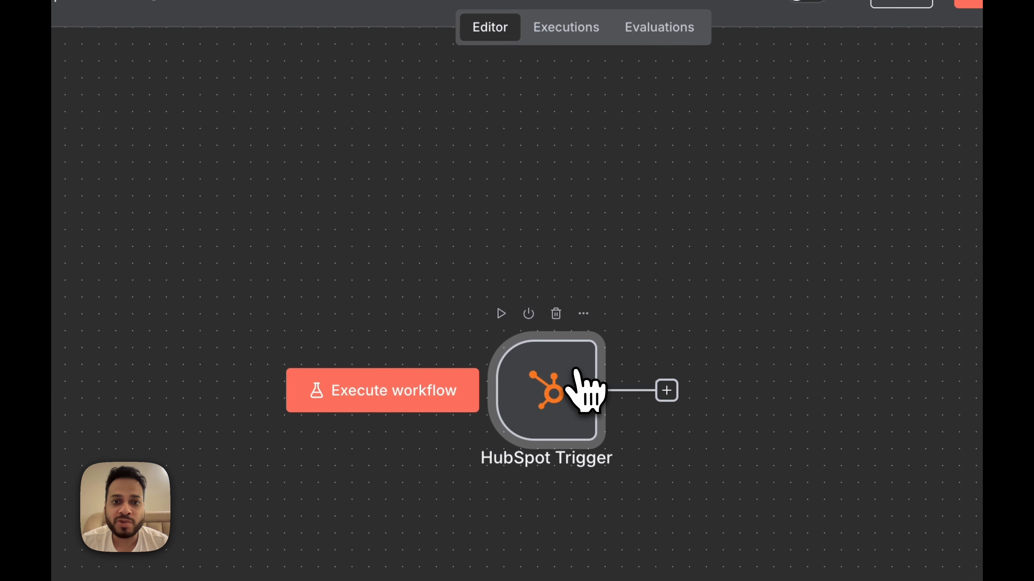
pyautogui.doubleClick(576, 371)
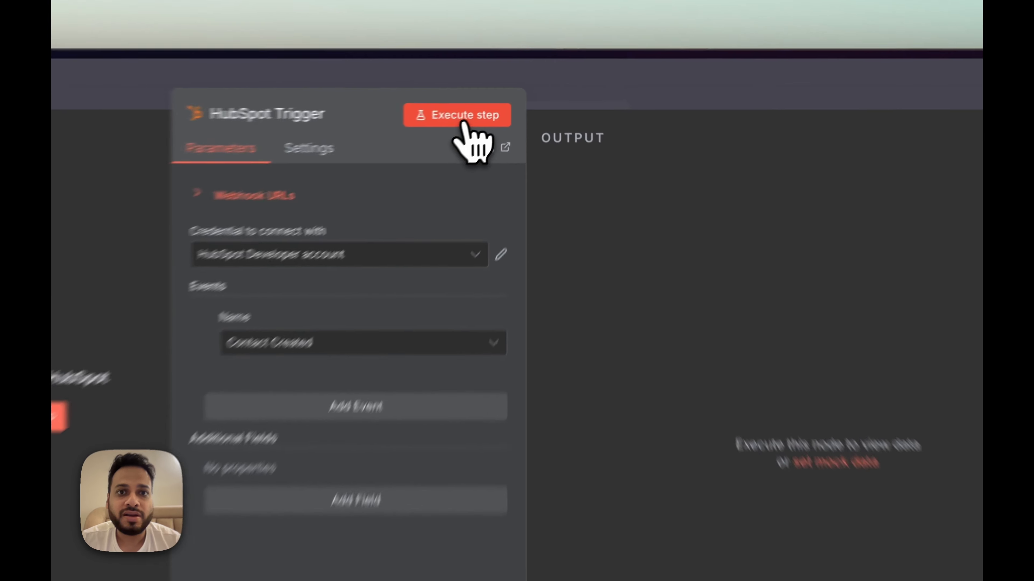
pyautogui.click(500, 104)
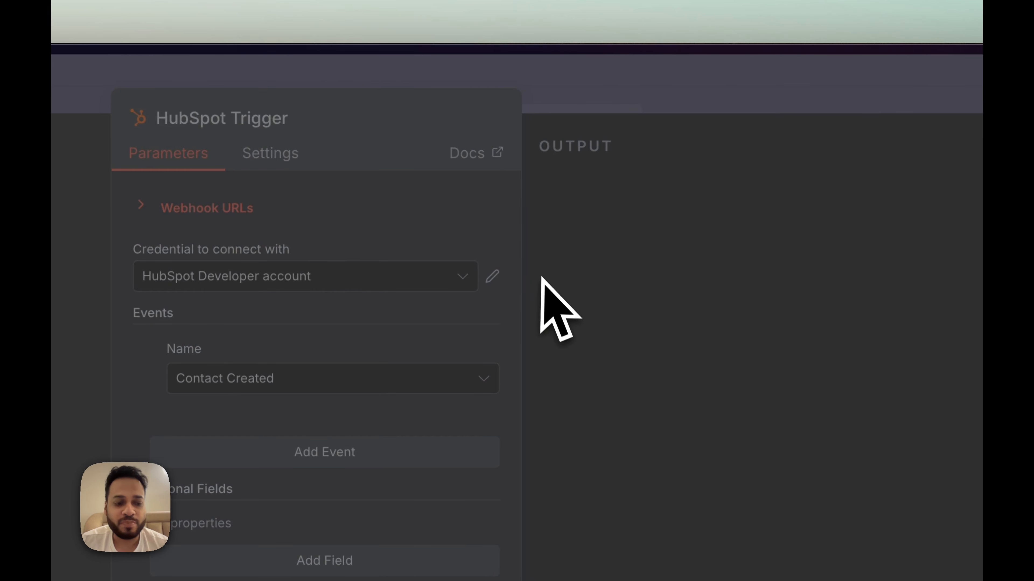
pyautogui.hotkey('alt', 'Tab')
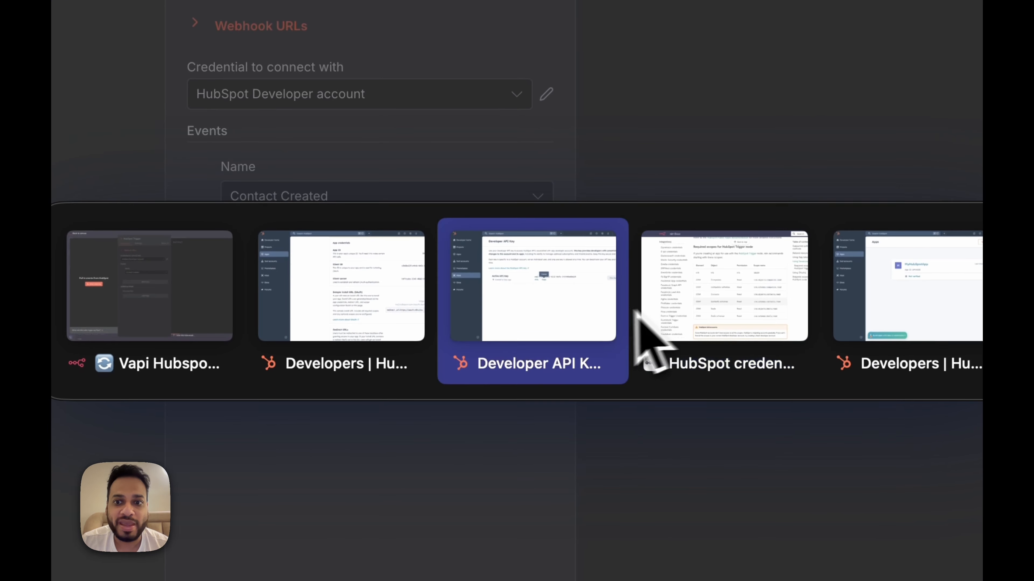
pyautogui.click(409, 343)
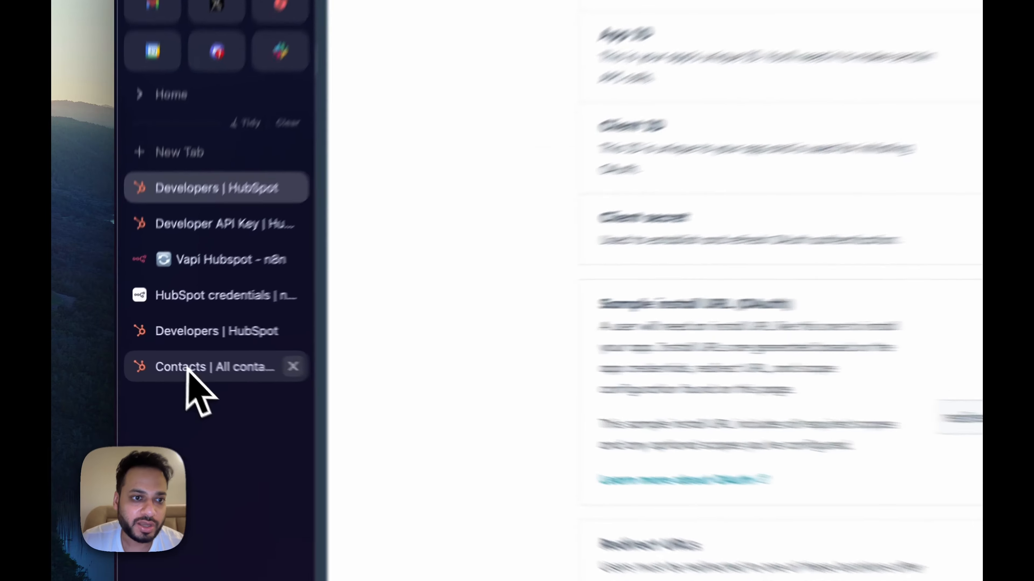
# Step: Start a new contact from All contacts, entering its e-mail, first name and job title Founder
pyautogui.click(138, 356)
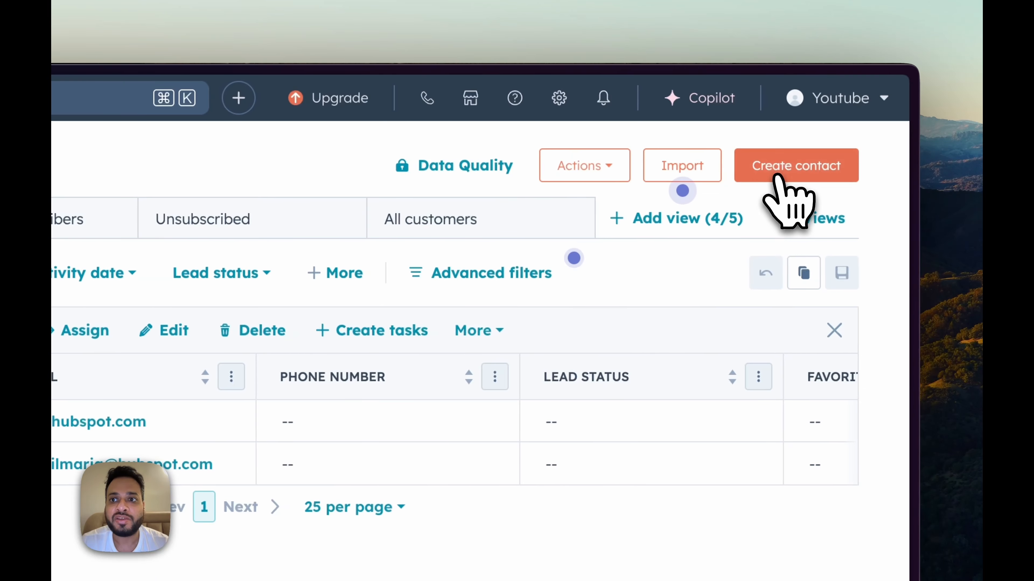
pyautogui.click(814, 173)
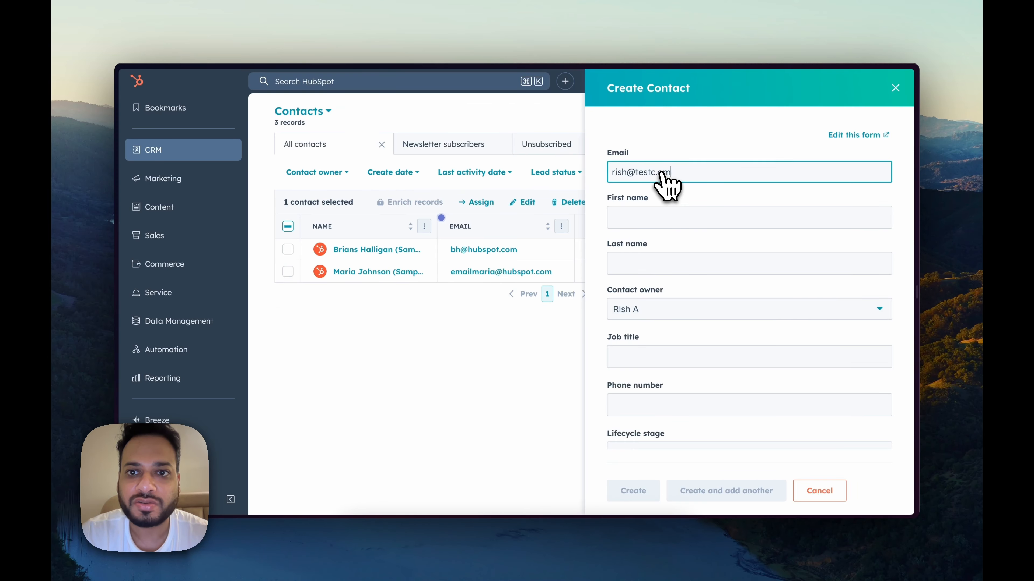
pyautogui.write('com')
pyautogui.press('Tab')
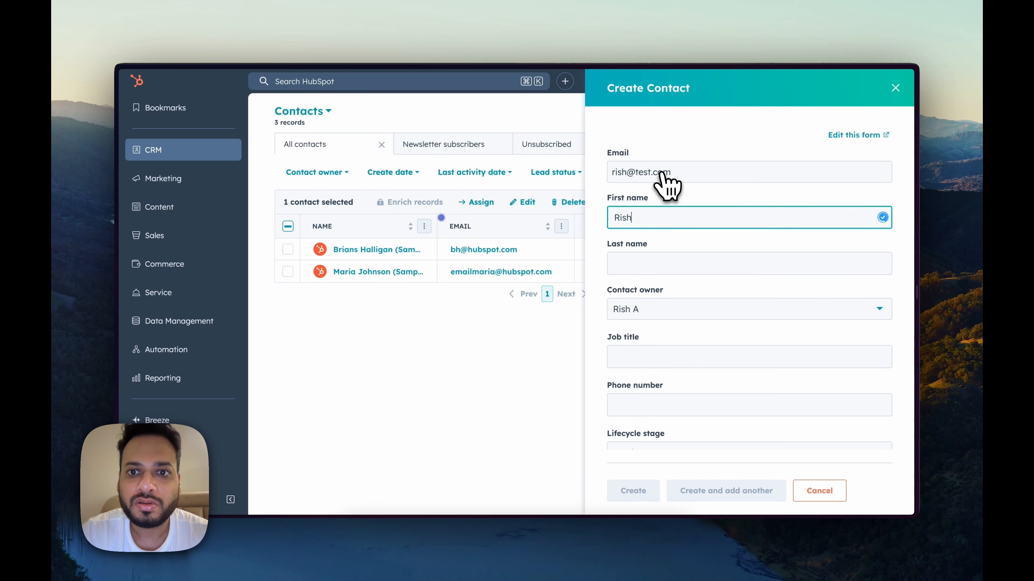
pyautogui.scroll(-3, 669, 212)
pyautogui.click(664, 271)
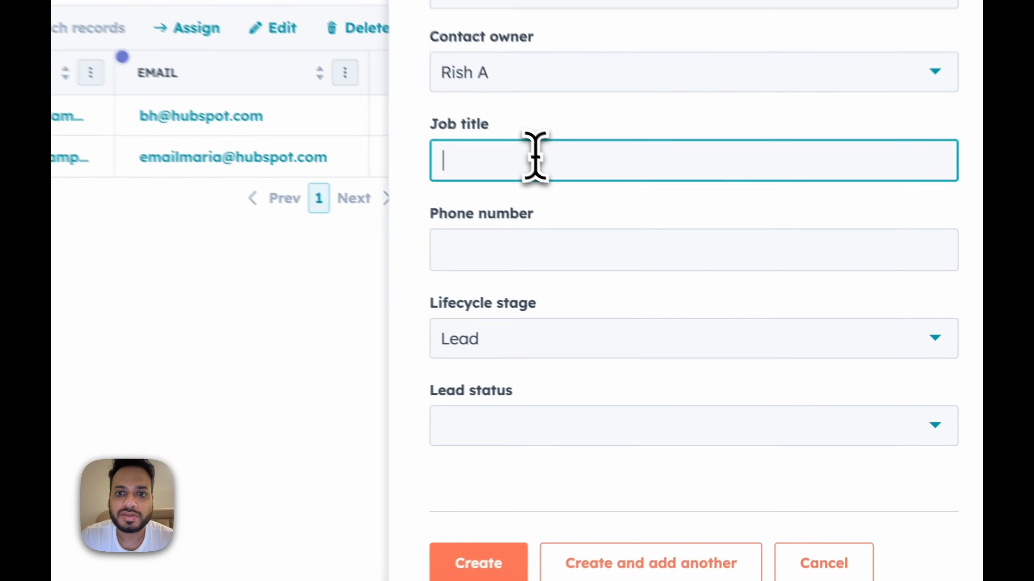
pyautogui.write('Founder')
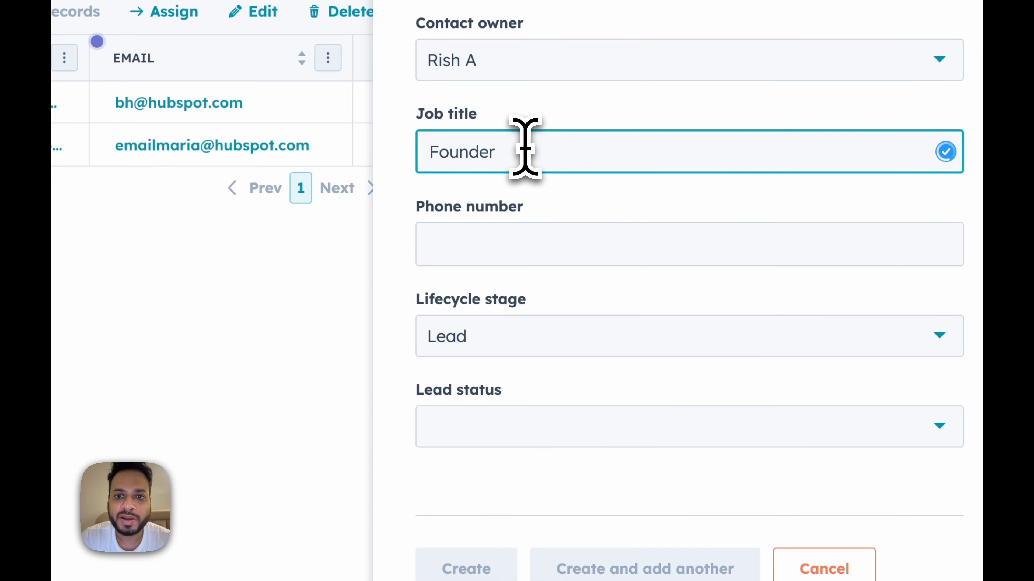
# Step: Add the contact's phone number, set lead status to New, and create the contact
pyautogui.click(548, 253)
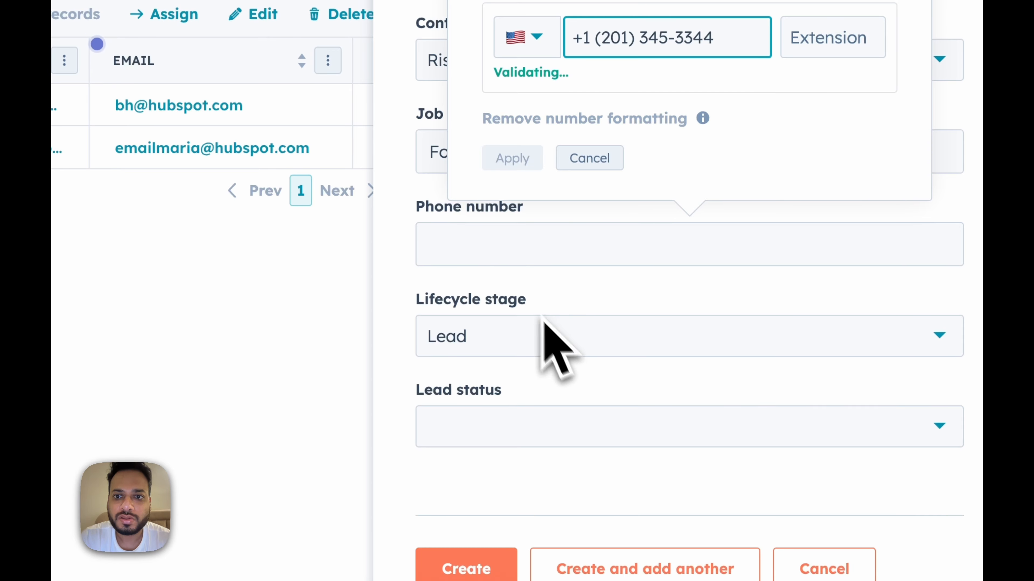
pyautogui.click(513, 159)
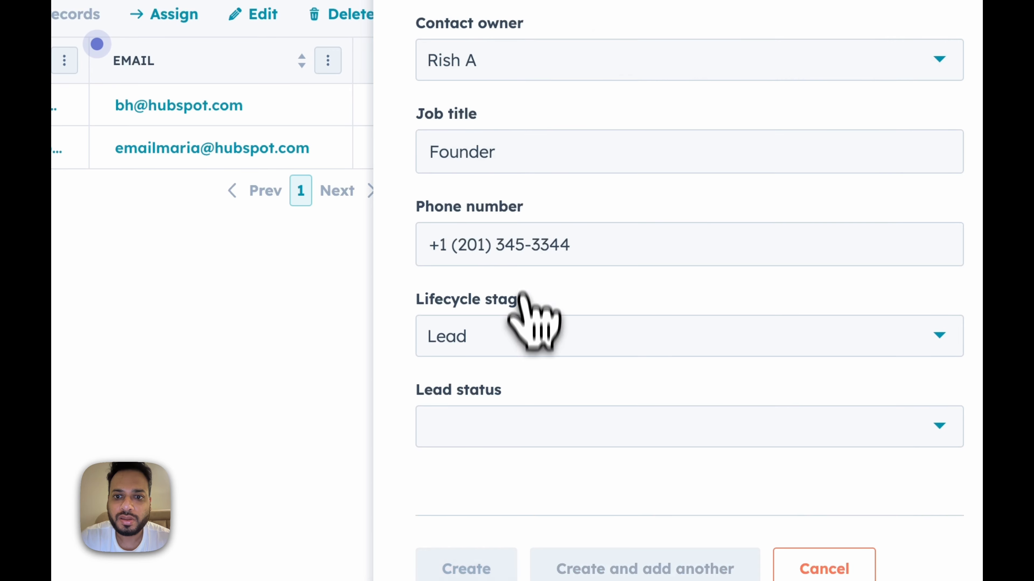
pyautogui.click(507, 339)
pyautogui.click(508, 339)
pyautogui.click(494, 430)
pyautogui.click(541, 231)
pyautogui.click(581, 470)
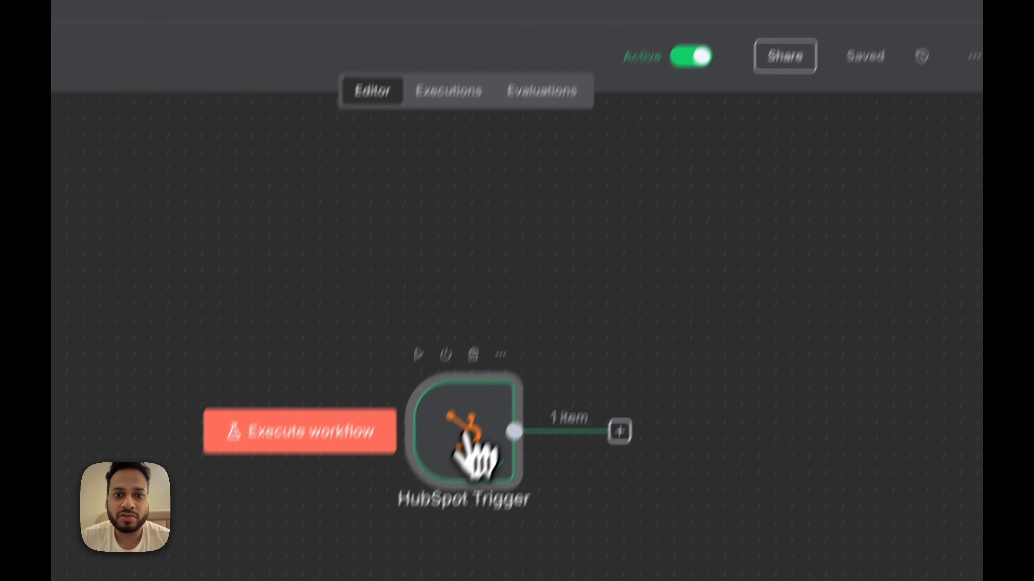
# Step: Reposition the HubSpot Trigger node and check its captured contact.creation event output
pyautogui.moveTo(463, 440); pyautogui.dragTo(326, 379)
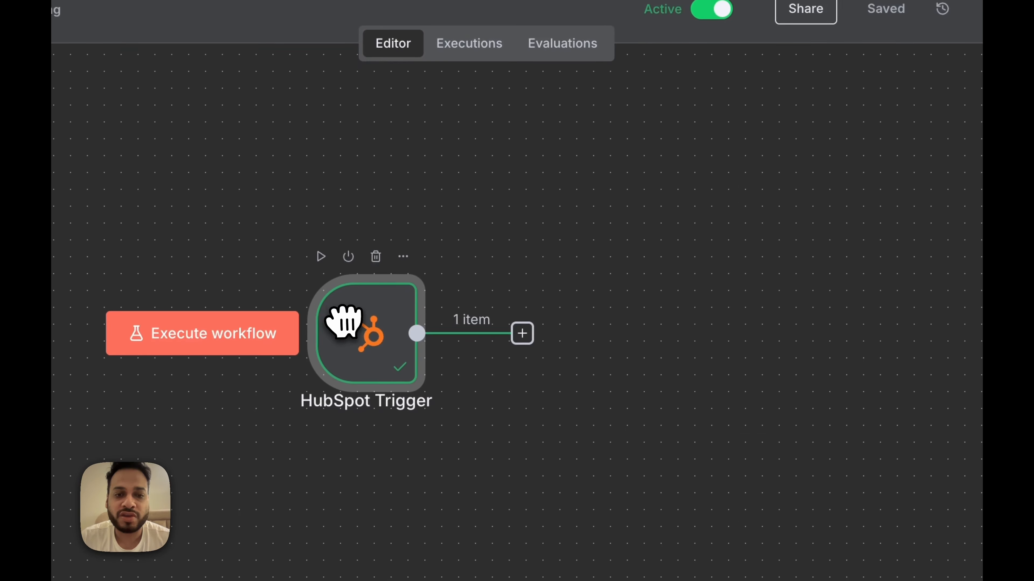
pyautogui.doubleClick(381, 369)
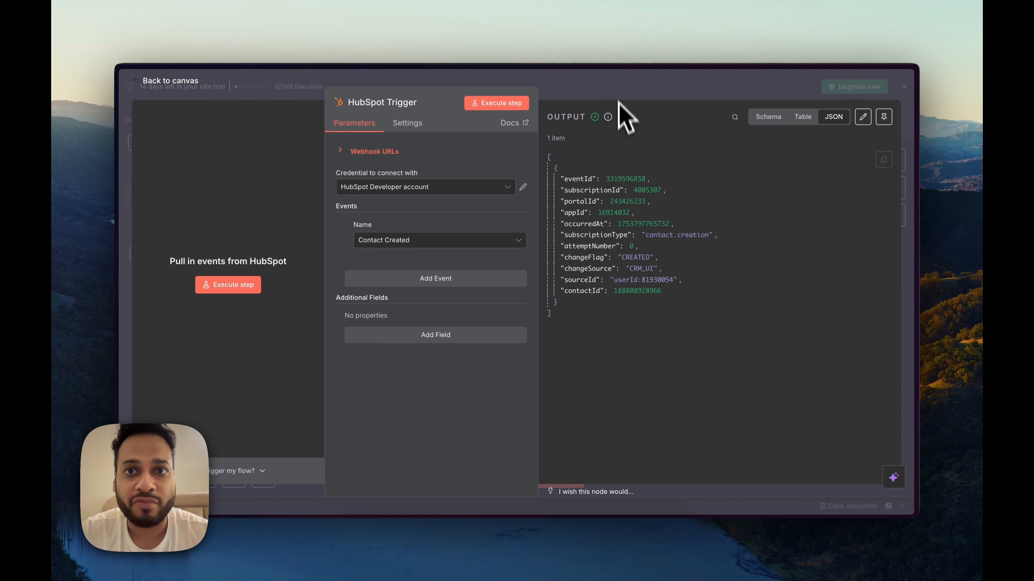
pyautogui.press('Escape')
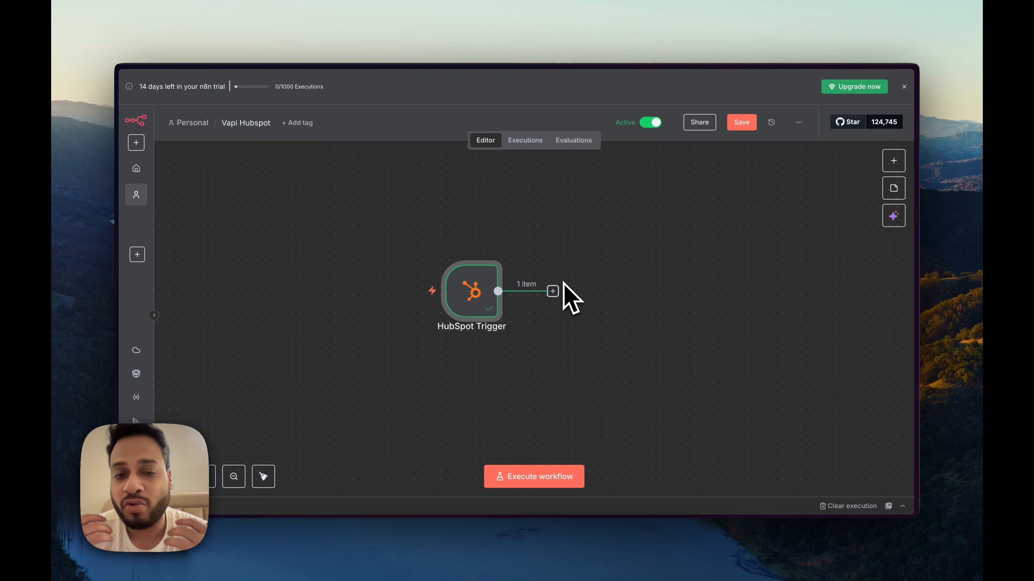
# Step: Scroll the n8n Docs HubSpot page to the node's required scopes table, including crm.lists.write
pyautogui.hotkey('alt', 'Tab')
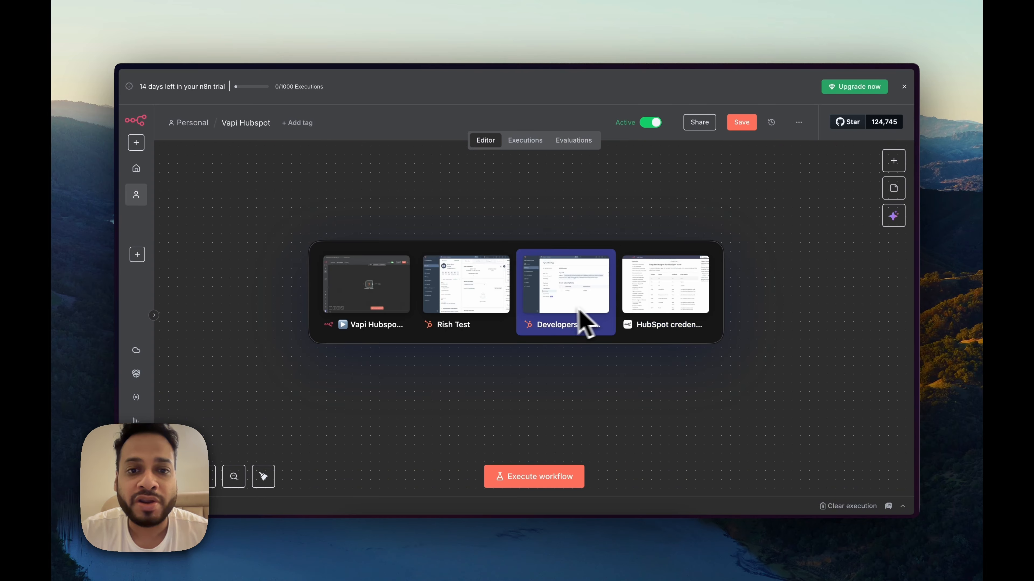
pyautogui.click(645, 311)
pyautogui.scroll(15, 549, 281)
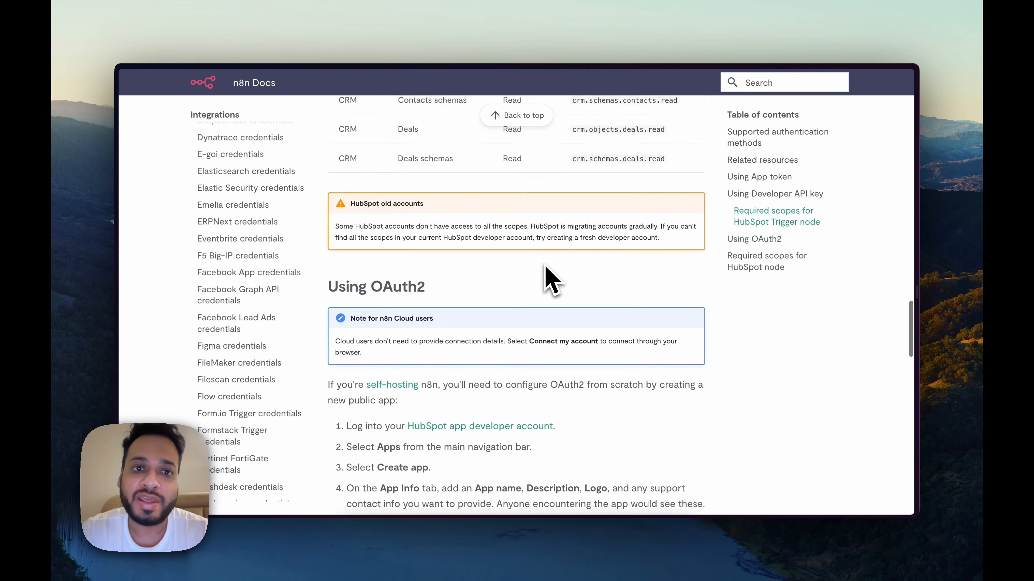
pyautogui.scroll(-2, 508, 203)
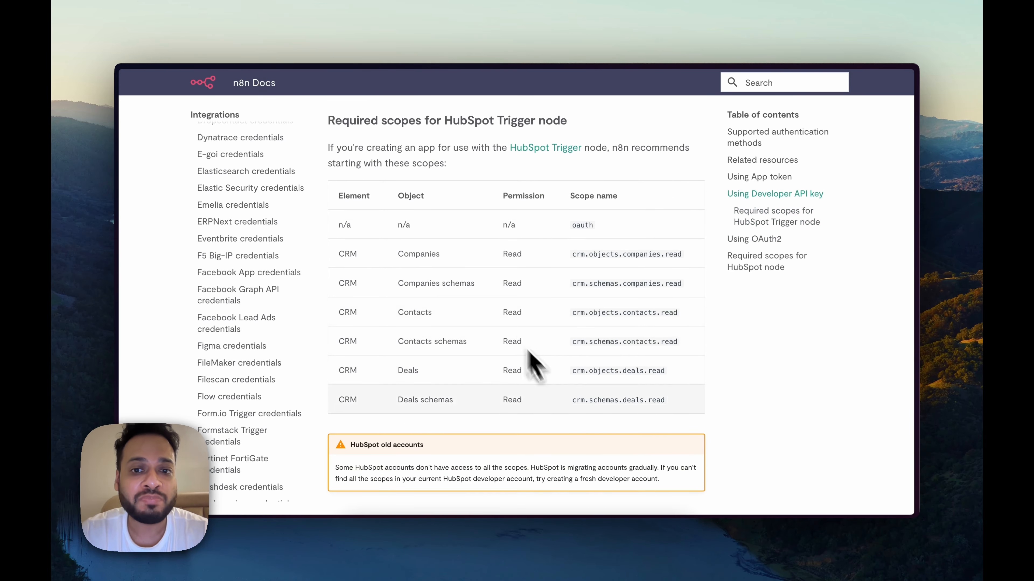
pyautogui.scroll(-10, 596, 354)
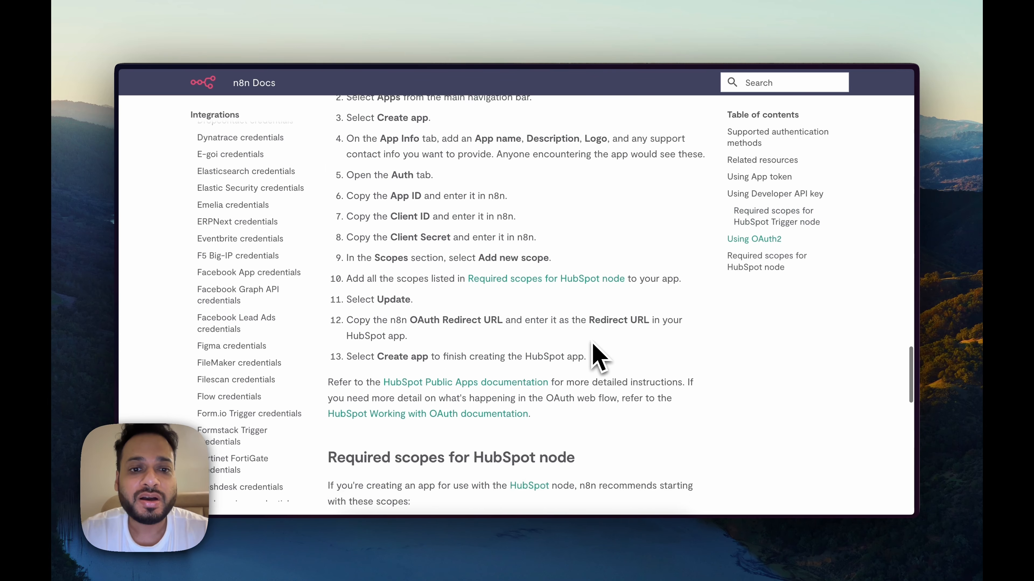
pyautogui.scroll(-5, 592, 344)
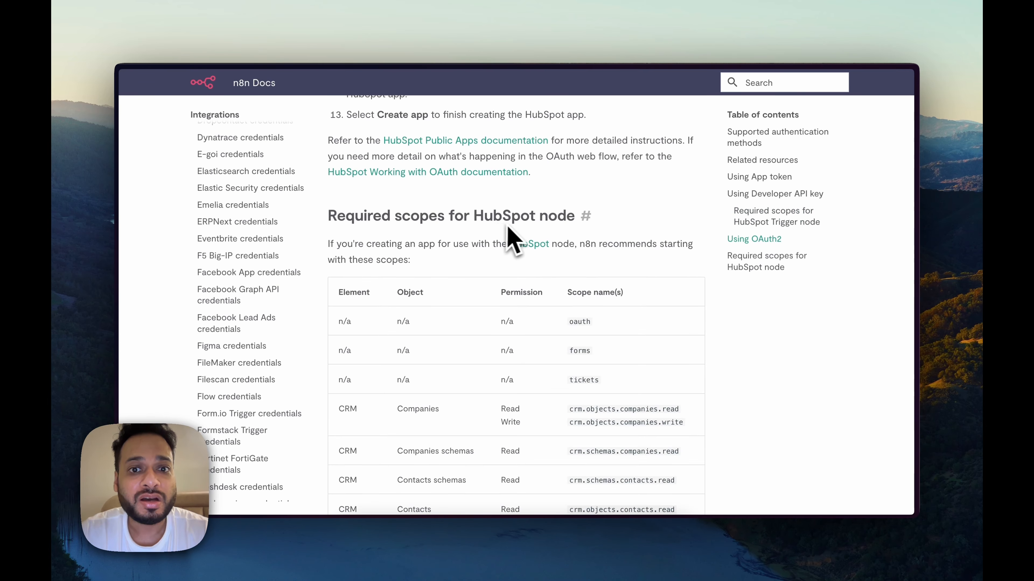
pyautogui.scroll(-4, 508, 227)
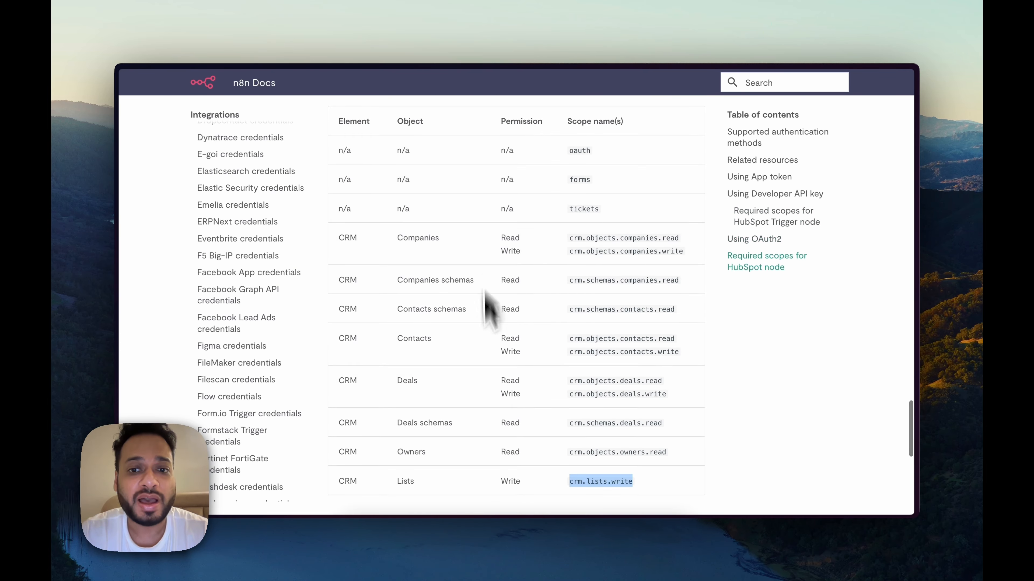
pyautogui.scroll(-2, 635, 358)
pyautogui.click(659, 368)
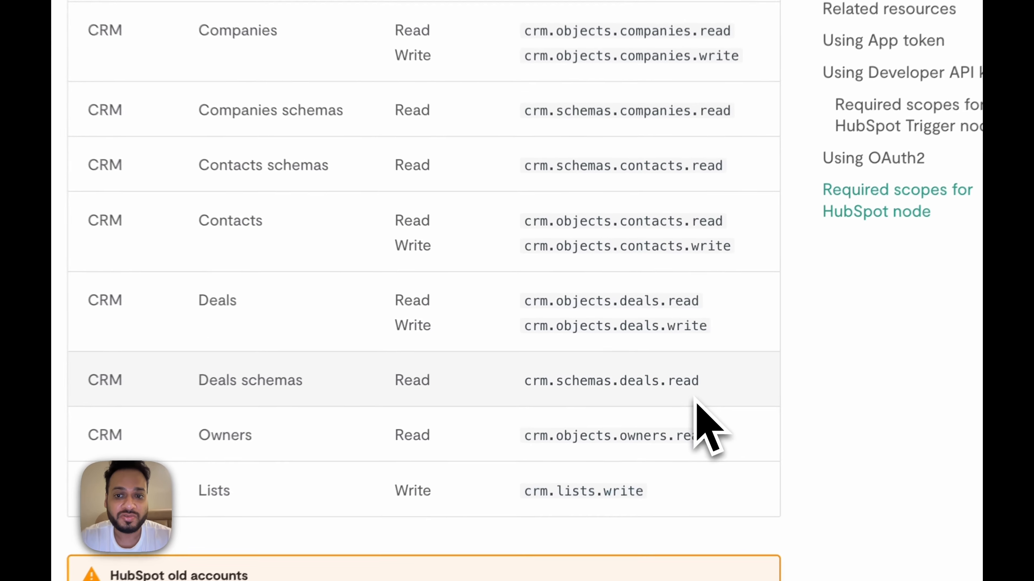
pyautogui.scroll(2, 696, 401)
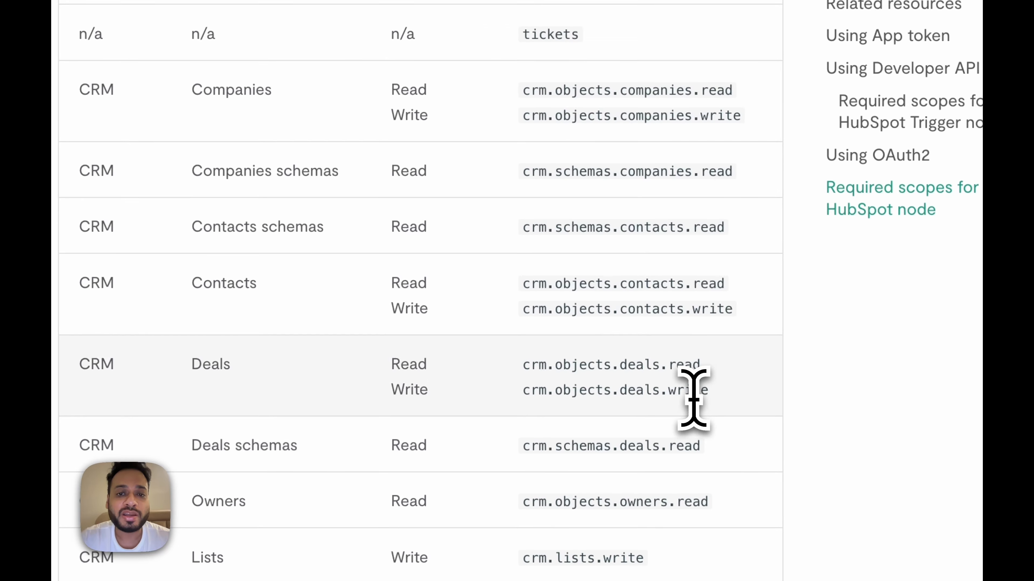
pyautogui.hotkey('alt', 'Tab')
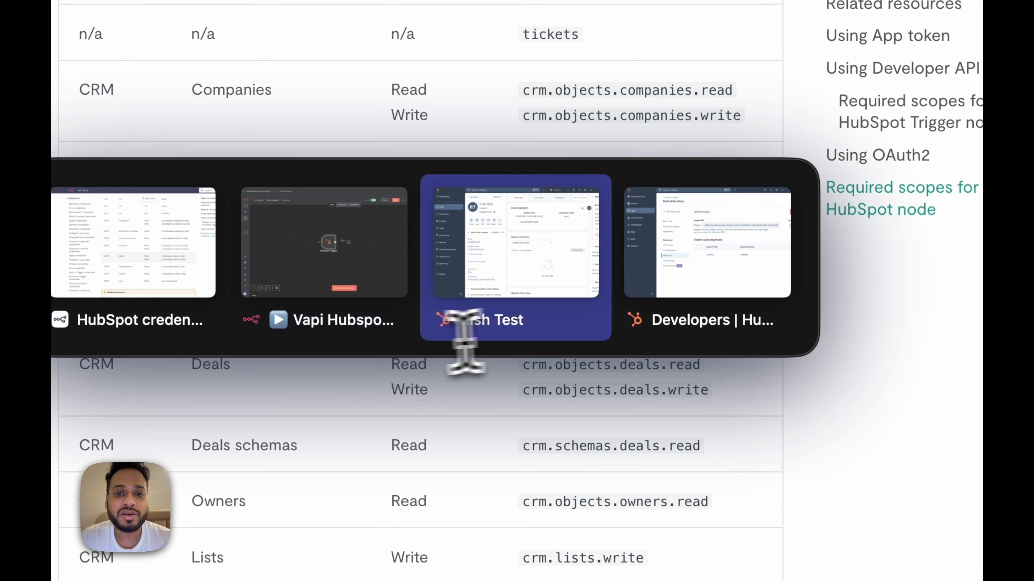
pyautogui.click(697, 281)
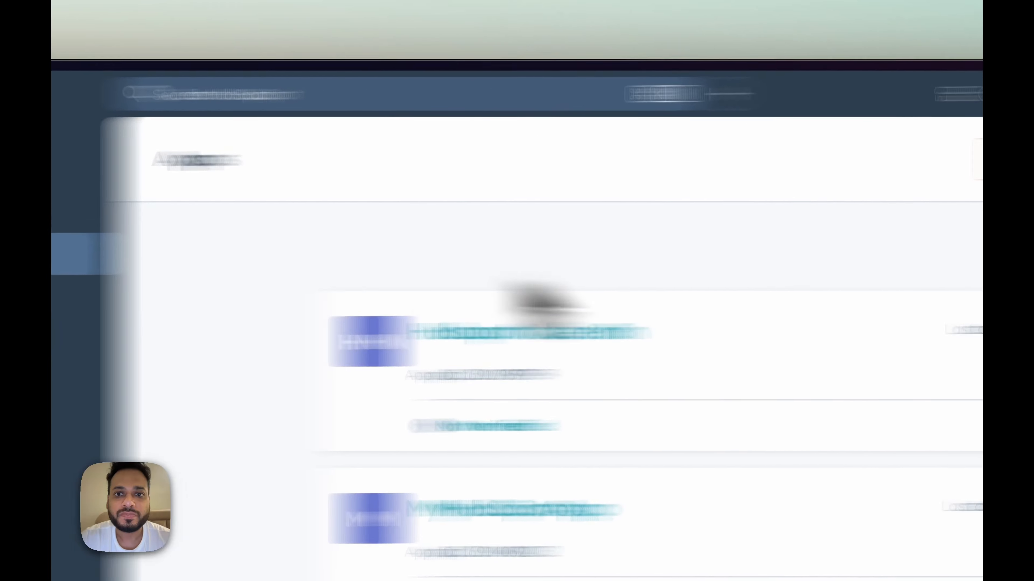
# Step: Create a new HubSpot app named 'n8n Hubspot Node' with description 'test'
pyautogui.click(797, 180)
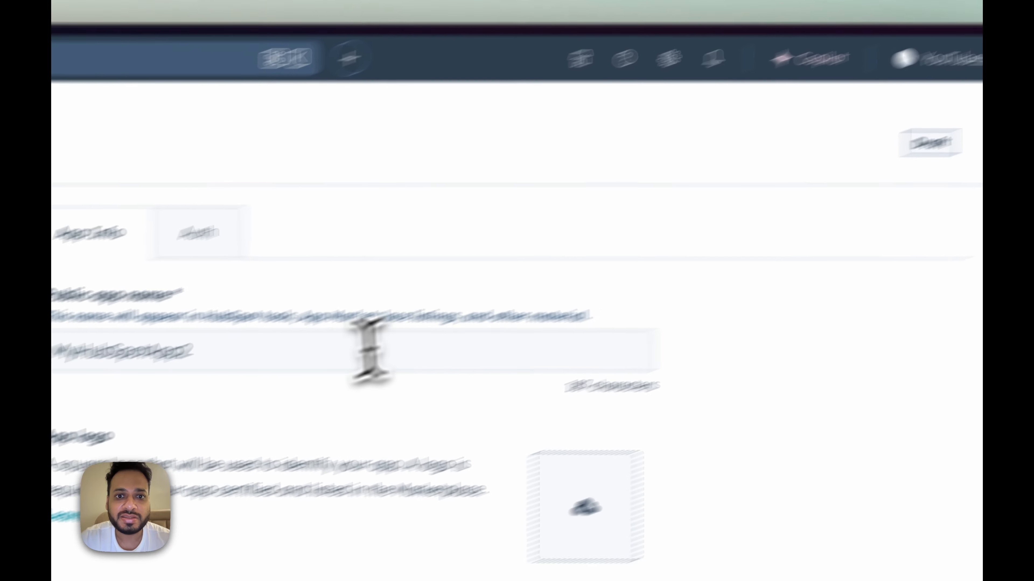
pyautogui.click(368, 350)
pyautogui.press('super+a')
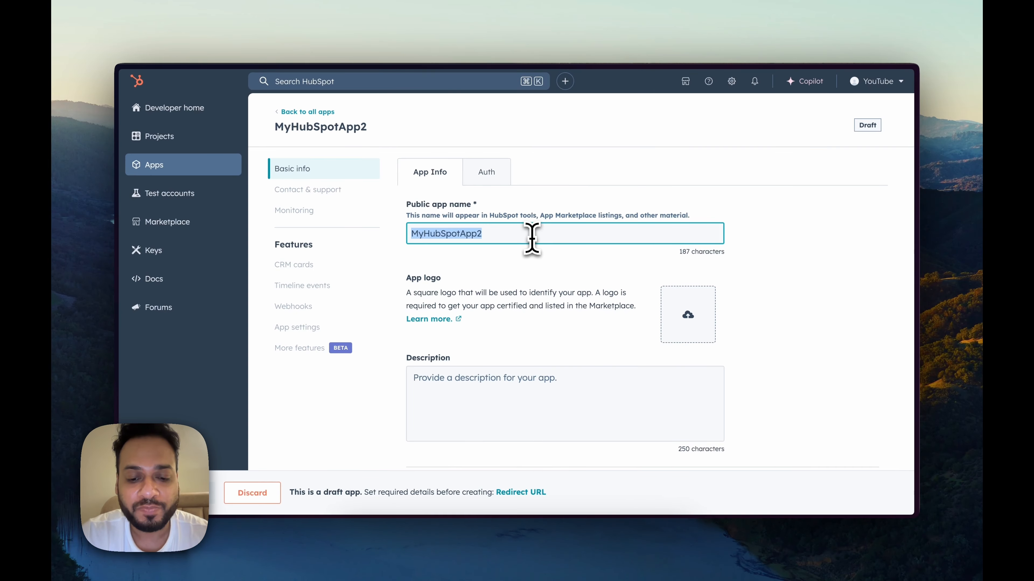
pyautogui.write('n8n Hubspot Node')
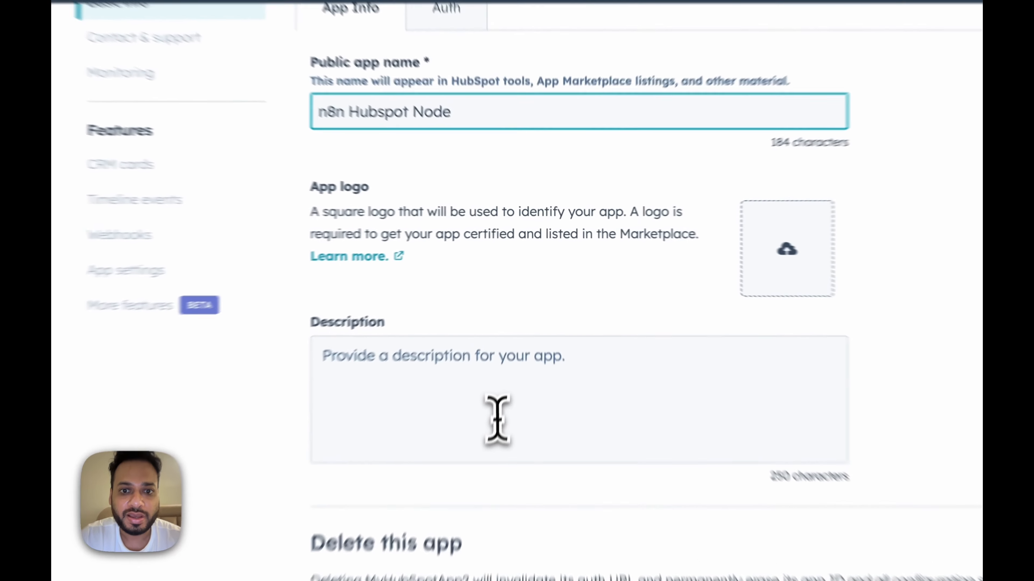
pyautogui.click(517, 413)
pyautogui.write('test')
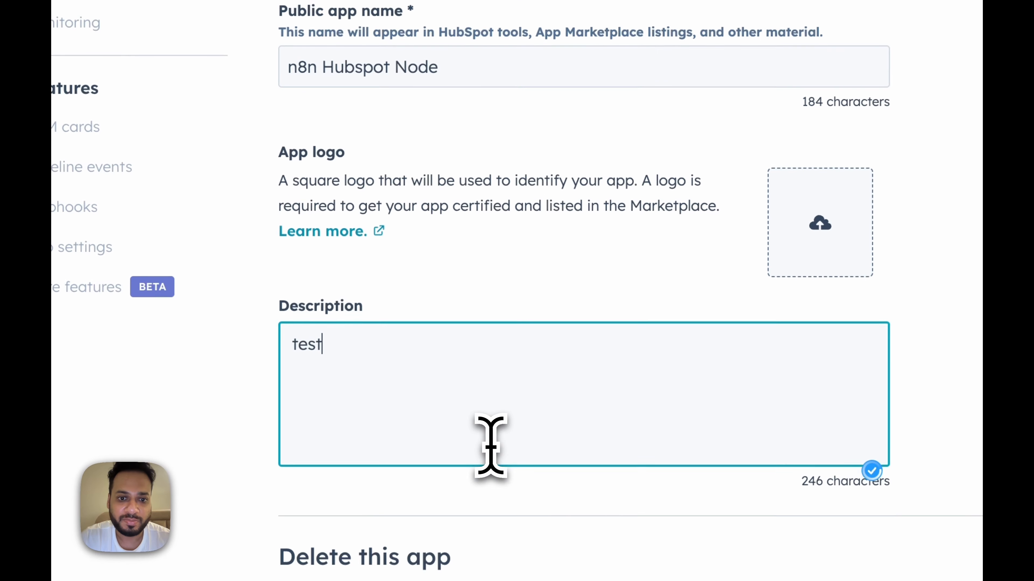
# Step: Add oauth.n8n.cloud/oauth2/callback as the app's redirect URL under Auth
pyautogui.click(421, 122)
pyautogui.scroll(-10, 712, 366)
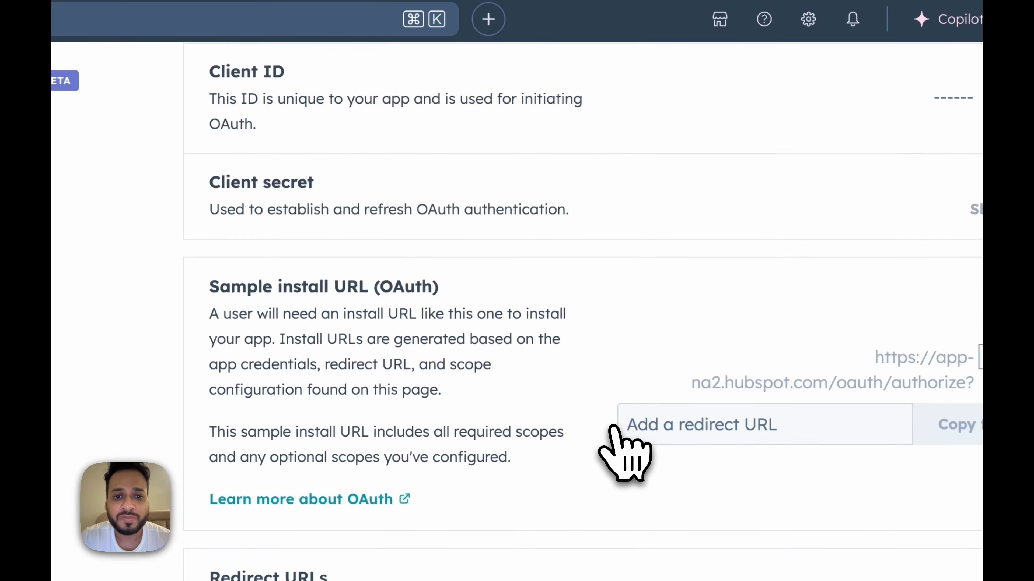
pyautogui.scroll(-5, 624, 452)
pyautogui.click(572, 248)
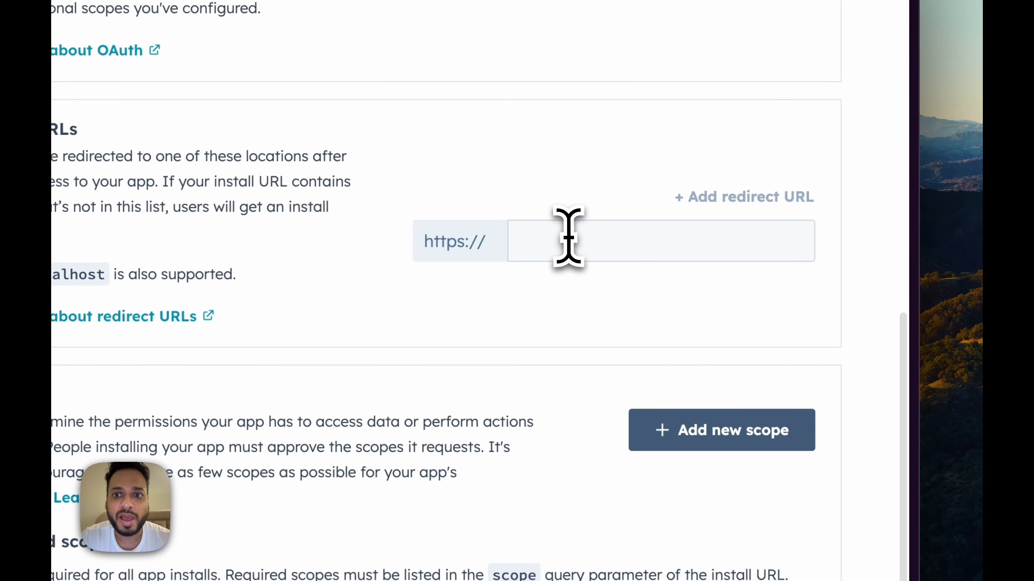
pyautogui.scroll(3, 572, 358)
pyautogui.write('oauth.n8n.cloud/oauth2/callback')
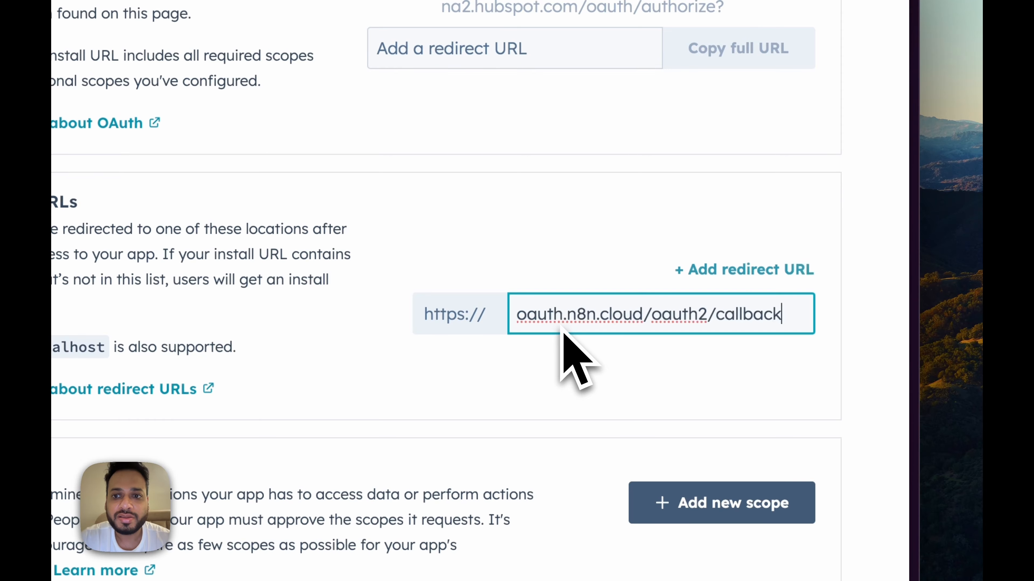
pyautogui.click(537, 261)
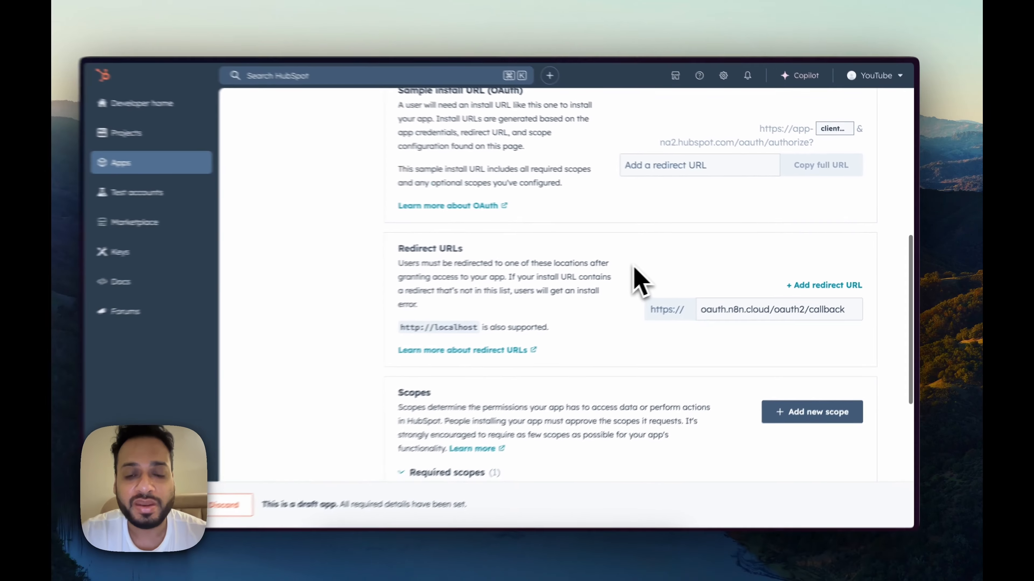
# Step: Add the forms and tickets scopes as required scopes
pyautogui.scroll(-6, 651, 279)
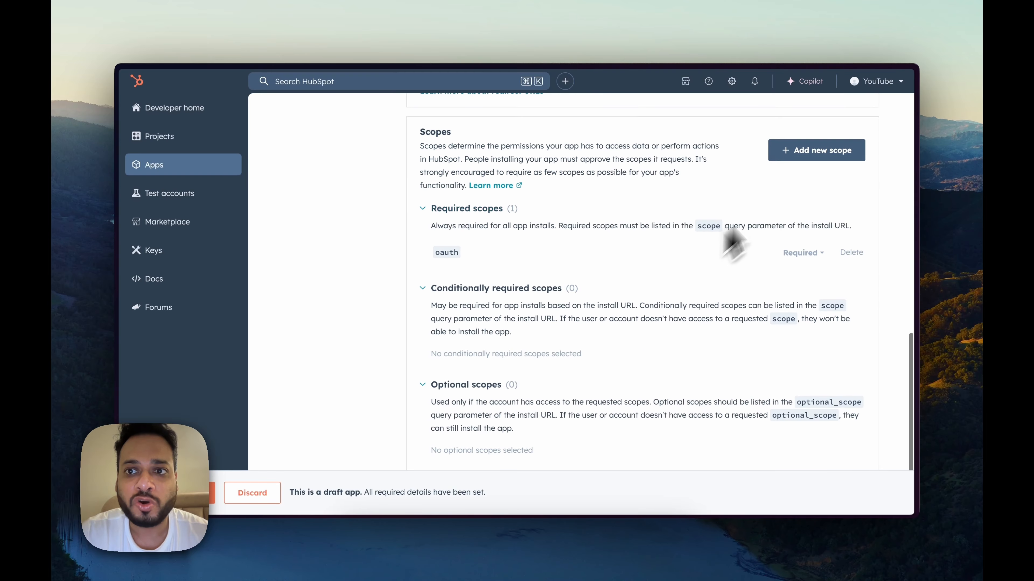
pyautogui.click(817, 152)
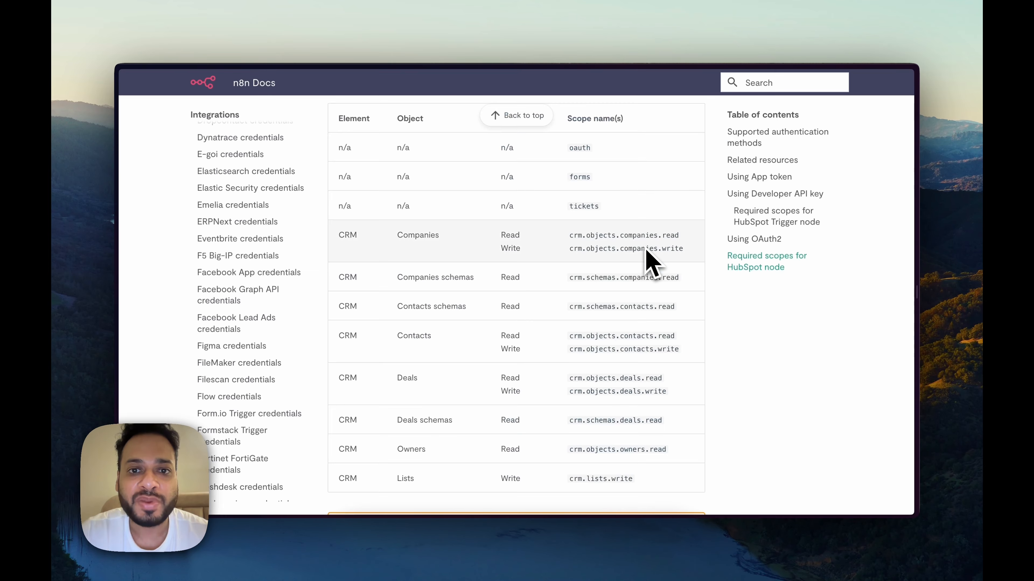
pyautogui.scroll(3, 496, 240)
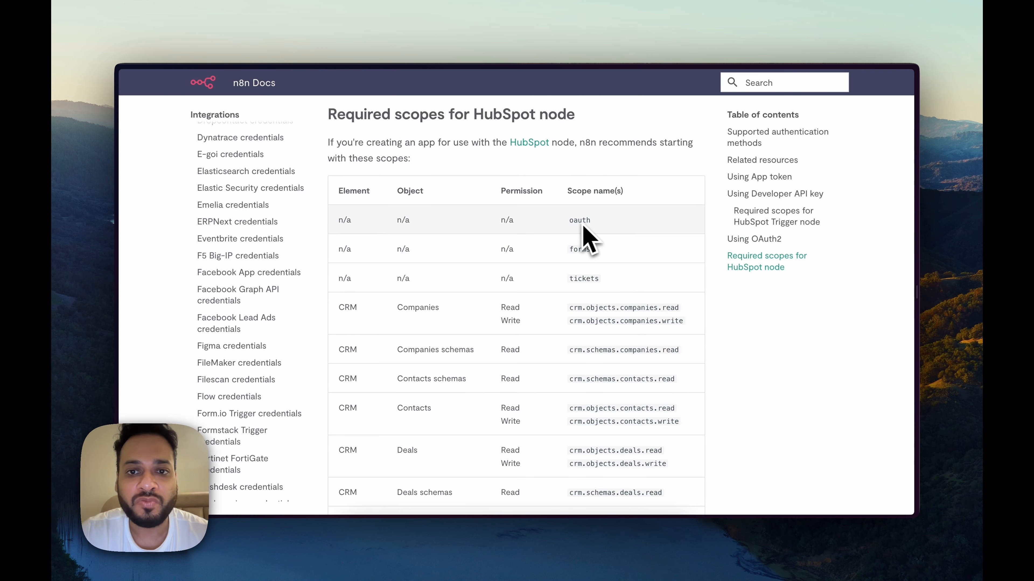
pyautogui.scroll(-2, 582, 272)
pyautogui.scroll(1, 590, 291)
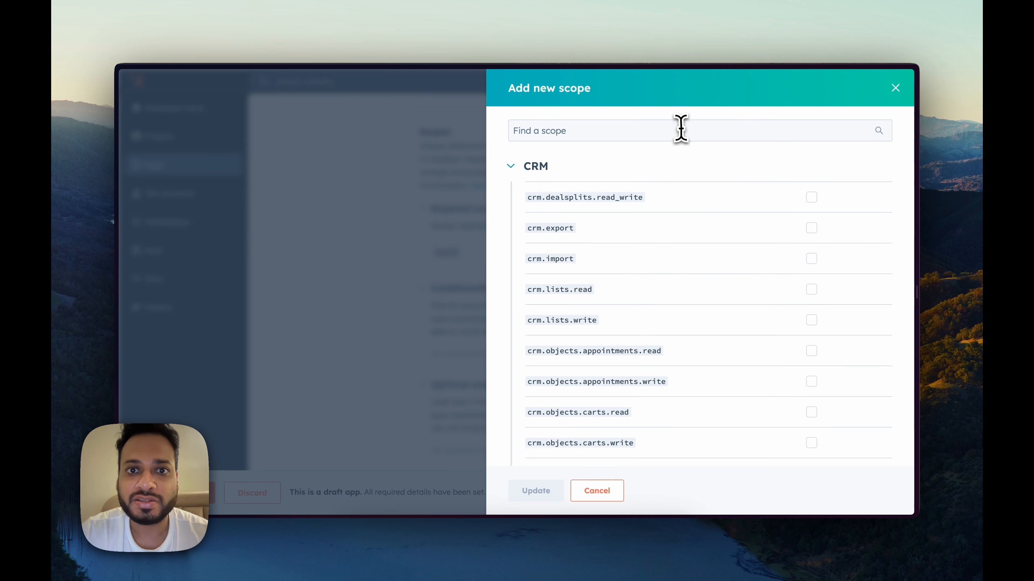
pyautogui.click(681, 131)
pyautogui.write('forms')
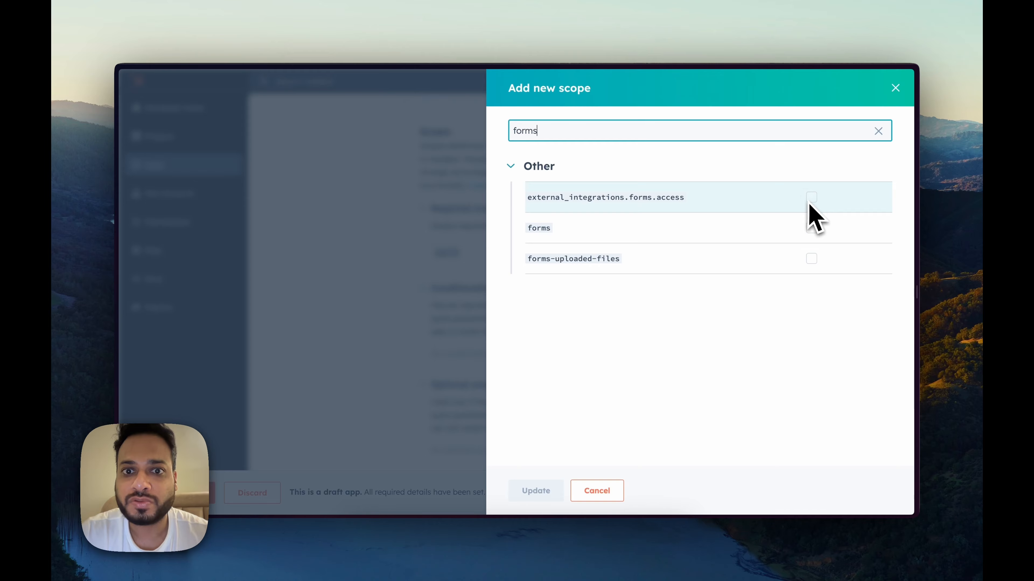
pyautogui.click(811, 228)
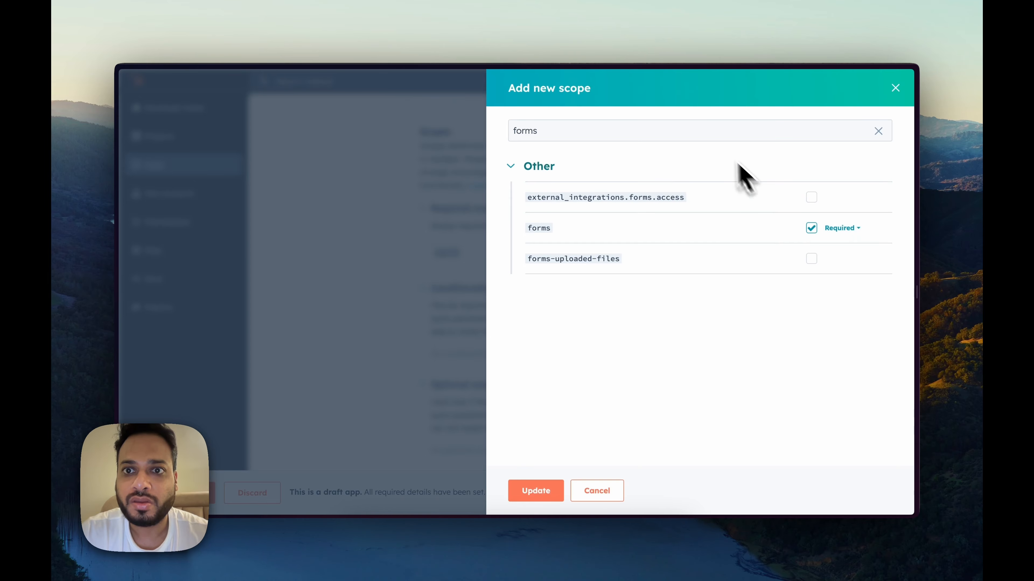
pyautogui.click(710, 136)
pyautogui.write('tickets')
pyautogui.click(811, 197)
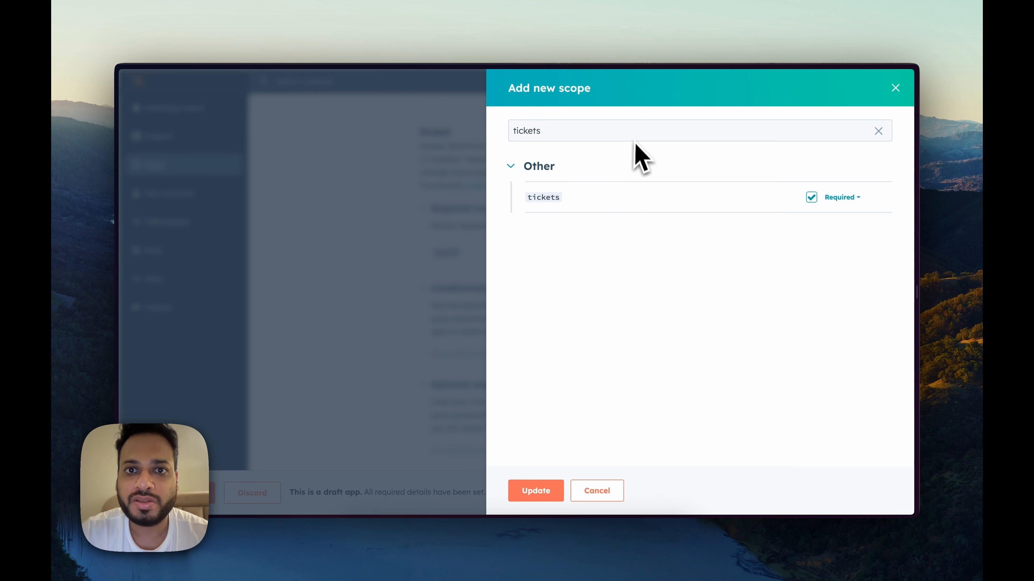
# Step: Add crm.objects.companies read and write scopes, then search for crm.schemas.companies.read
pyautogui.click(634, 131)
pyautogui.hotkey('ctrl', 'a')
pyautogui.write('crm.objects.companies')
pyautogui.click(811, 197)
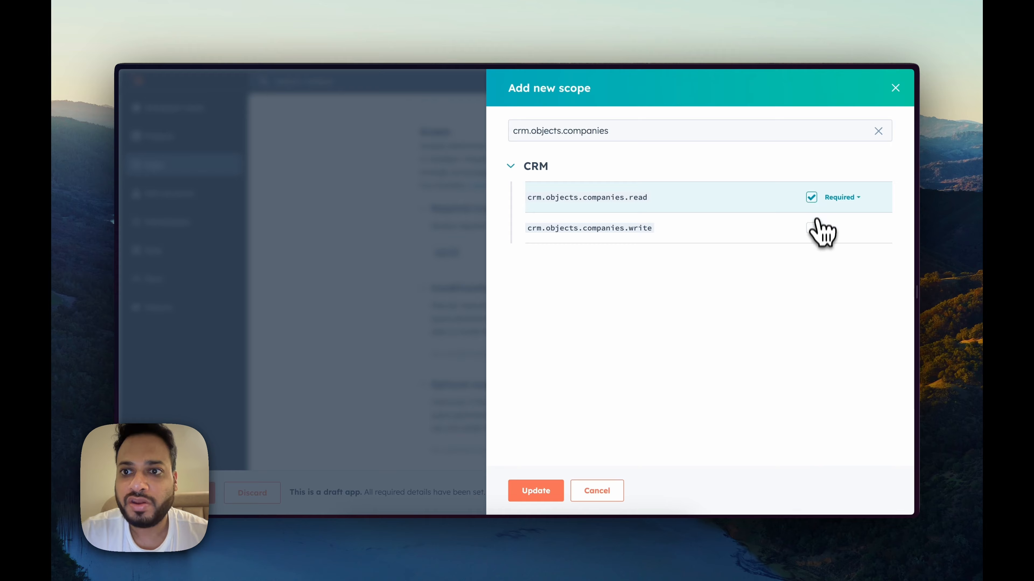
pyautogui.click(811, 228)
pyautogui.scroll(-2, 665, 285)
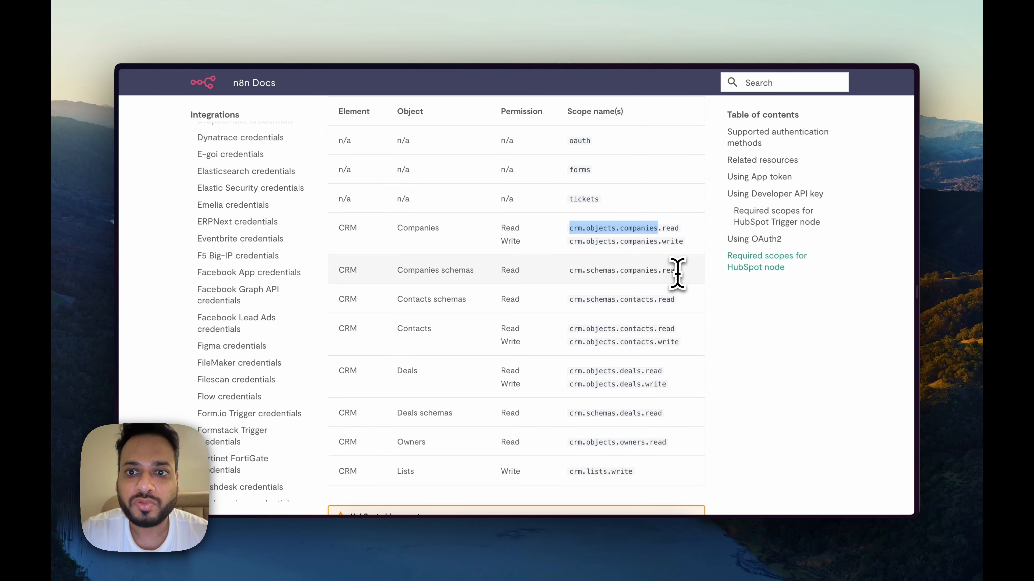
pyautogui.moveTo(678, 273); pyautogui.dragTo(552, 275)
pyautogui.hotkey('ctrl', 'c')
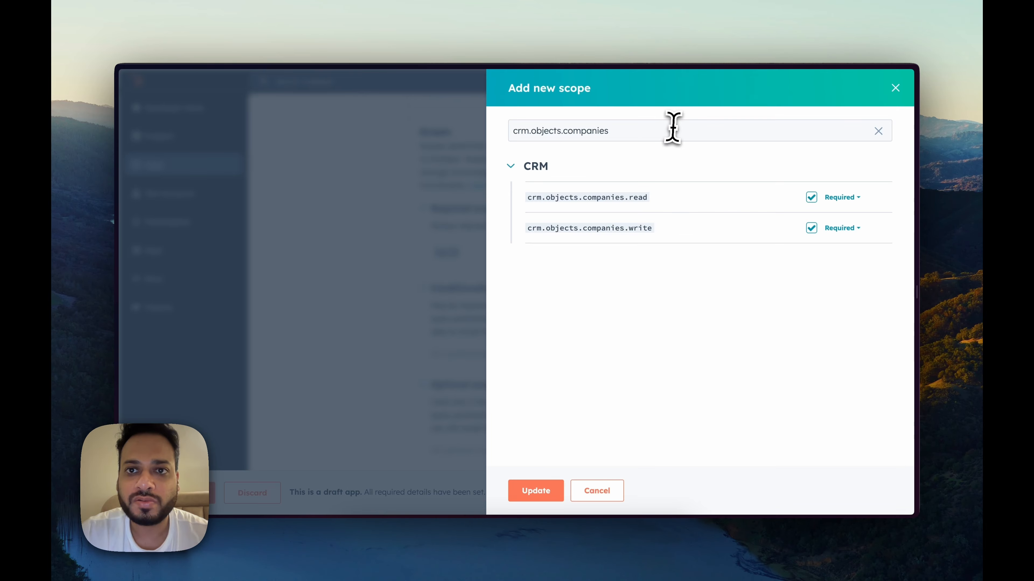
pyautogui.click(671, 130)
pyautogui.hotkey('ctrl', 'a')
pyautogui.hotkey('ctrl', 'v')
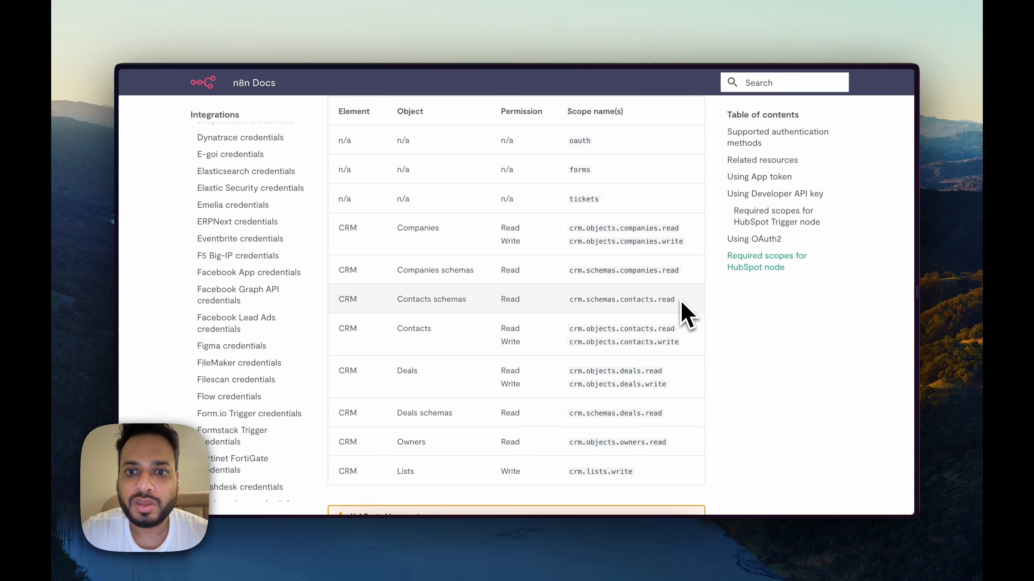
# Step: Add crm.schemas.contacts.read plus crm.objects.contacts read and write as required scopes
pyautogui.moveTo(682, 307); pyautogui.dragTo(565, 301)
pyautogui.hotkey('ctrl', 'c')
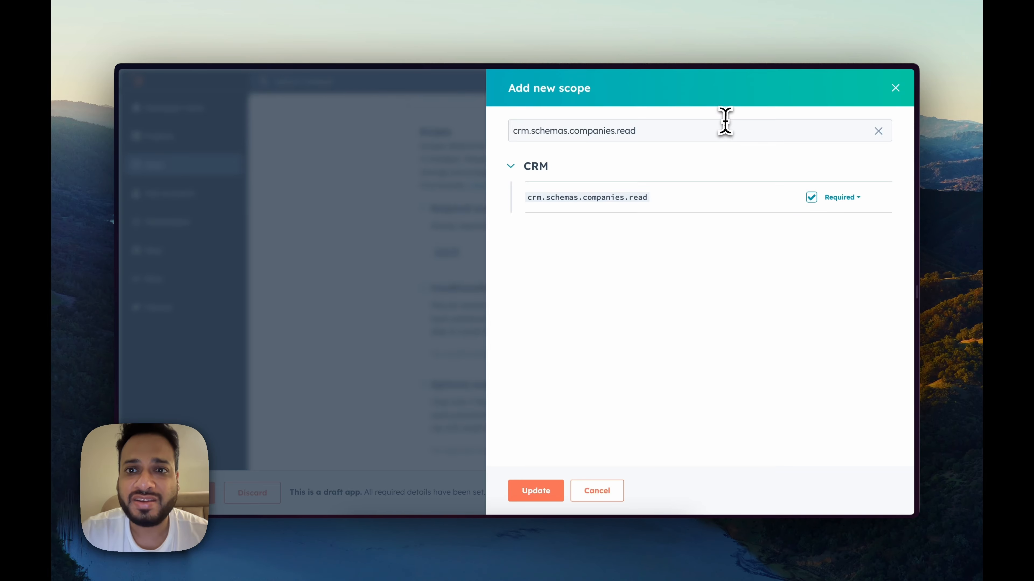
pyautogui.click(725, 120)
pyautogui.hotkey('ctrl', 'a')
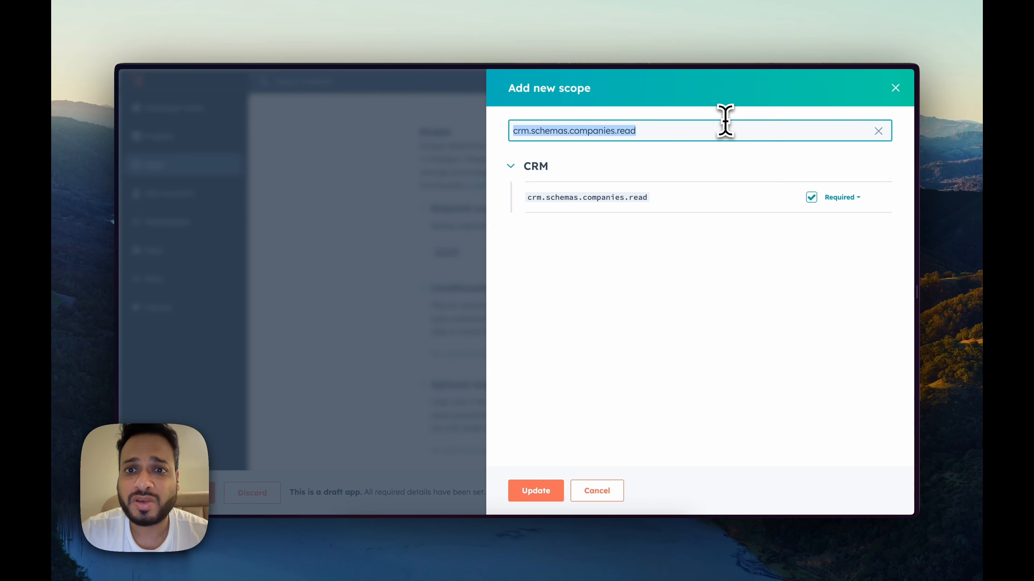
pyautogui.hotkey('ctrl', 'v')
pyautogui.click(811, 197)
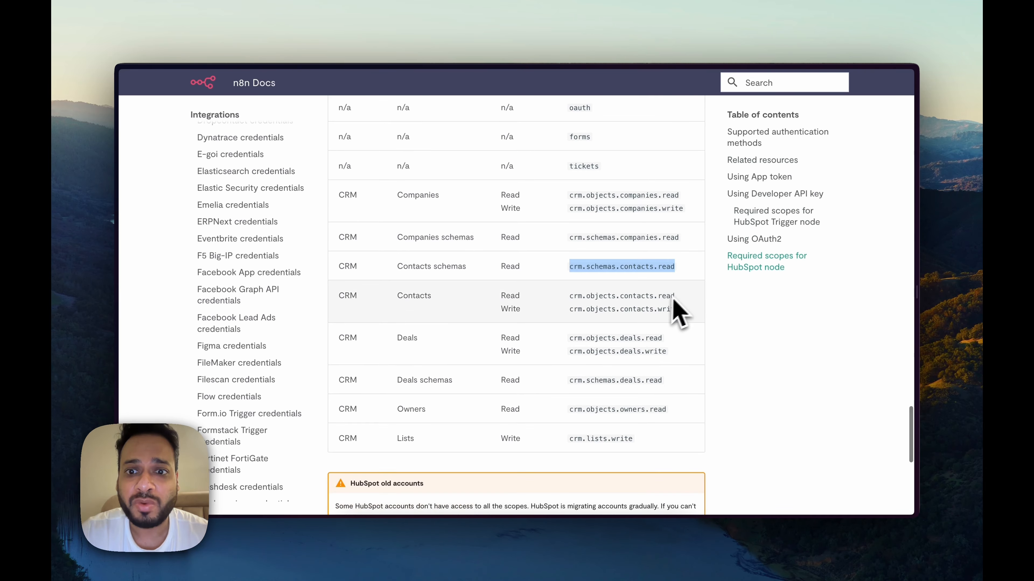
pyautogui.moveTo(649, 295); pyautogui.dragTo(564, 305)
pyautogui.hotkey('ctrl', 'c')
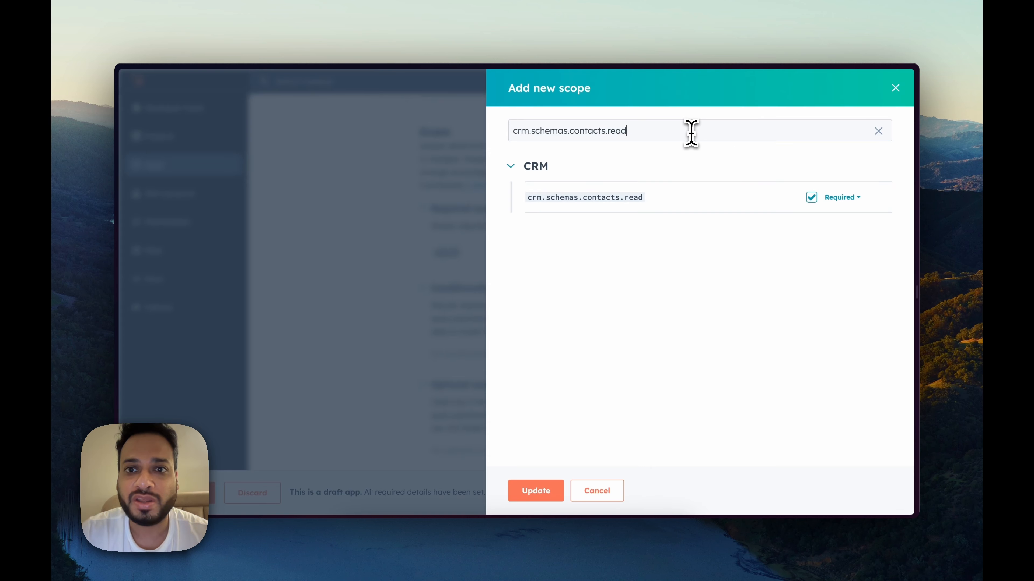
pyautogui.click(690, 132)
pyautogui.hotkey('ctrl', 'a')
pyautogui.hotkey('ctrl', 'v')
pyautogui.click(811, 197)
pyautogui.click(811, 227)
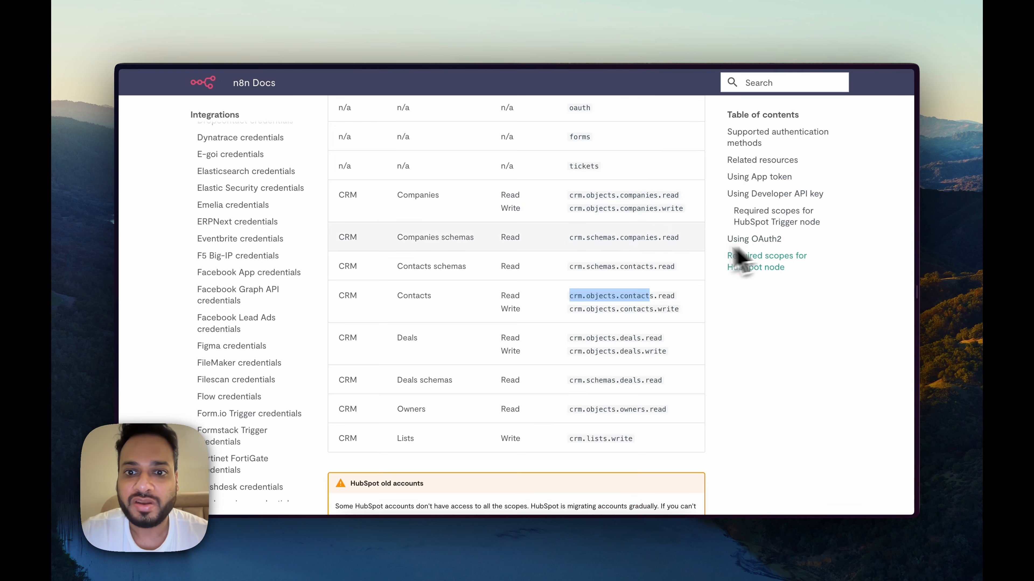
# Step: Add the deals scope, crm.schemas.deals.read and crm.objects.owners.read as required scopes
pyautogui.moveTo(640, 278); pyautogui.dragTo(569, 279)
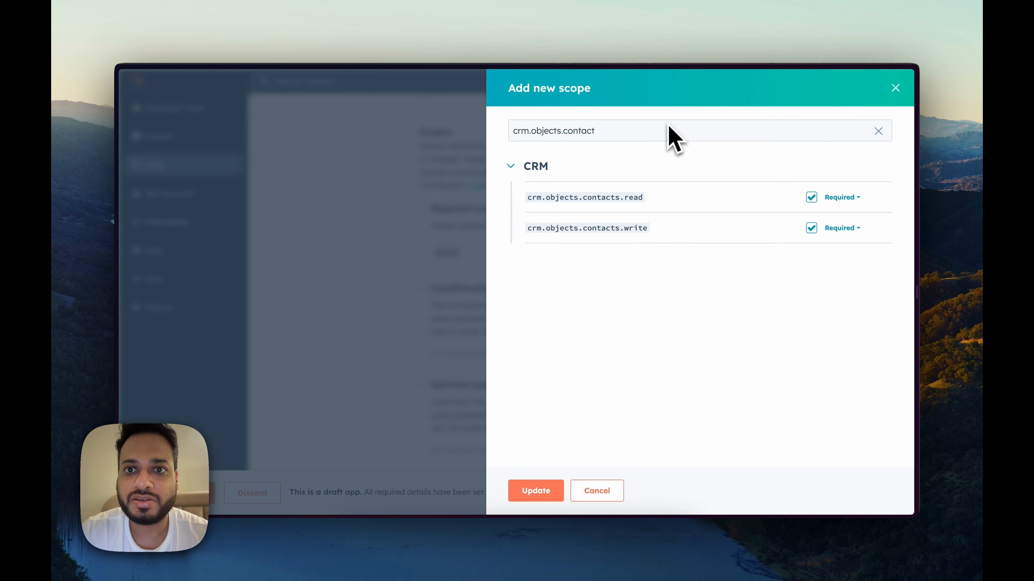
pyautogui.tripleClick(663, 131)
pyautogui.write('crm.objects.deals')
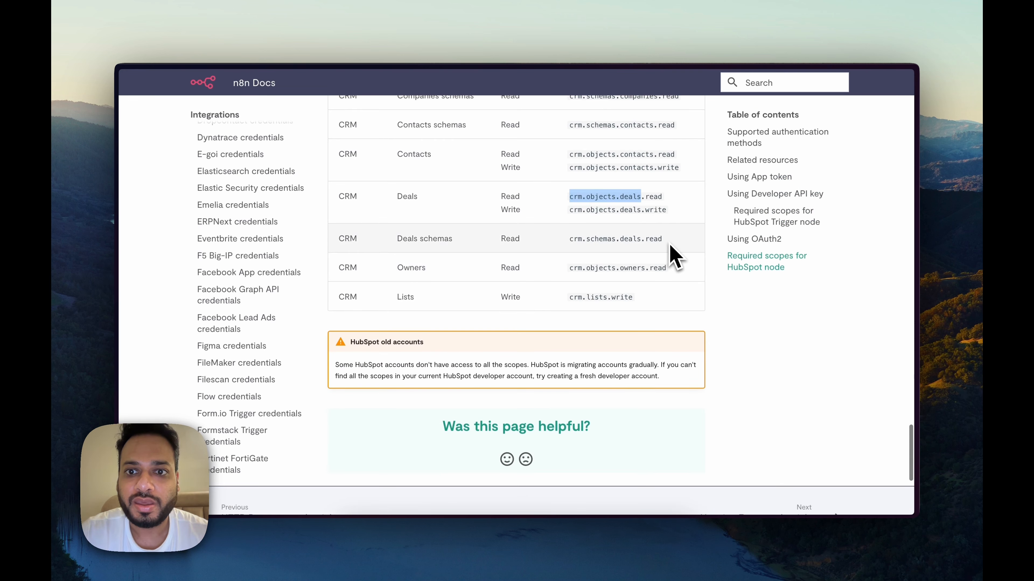
pyautogui.moveTo(663, 240); pyautogui.dragTo(567, 242)
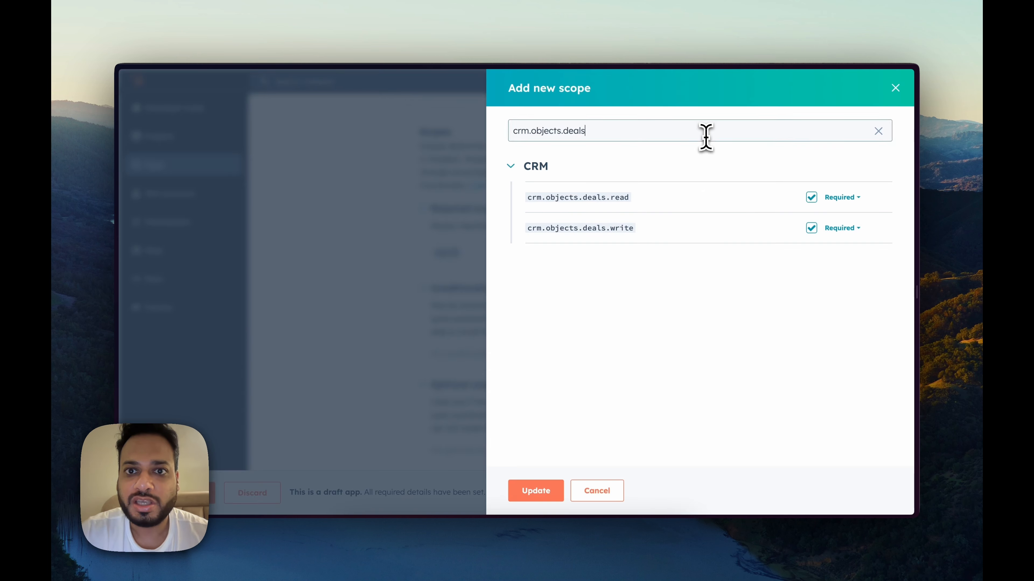
pyautogui.tripleClick(704, 134)
pyautogui.write('crm.schemas.deals.read')
pyautogui.click(811, 197)
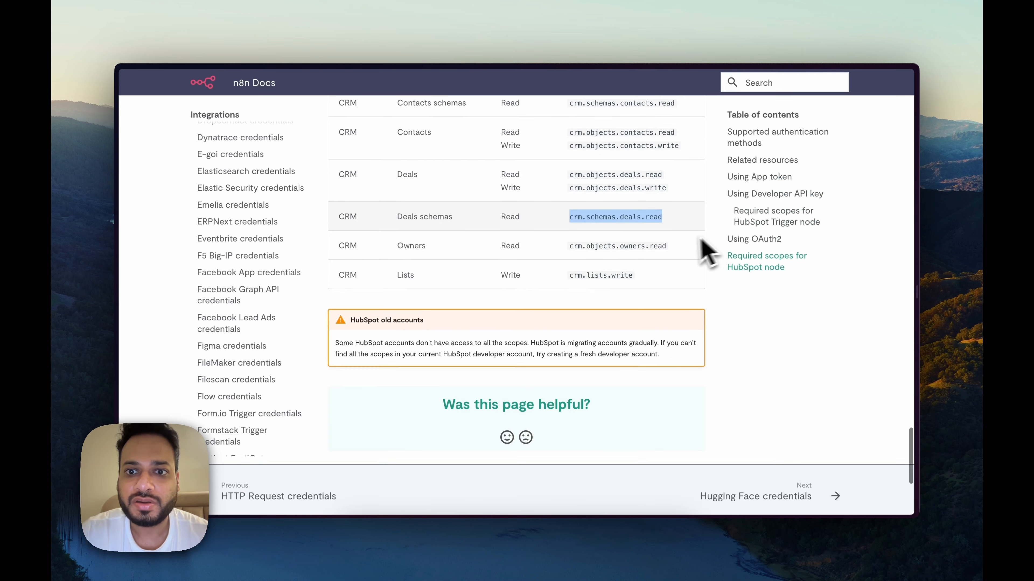
pyautogui.scroll(-1, 680, 254)
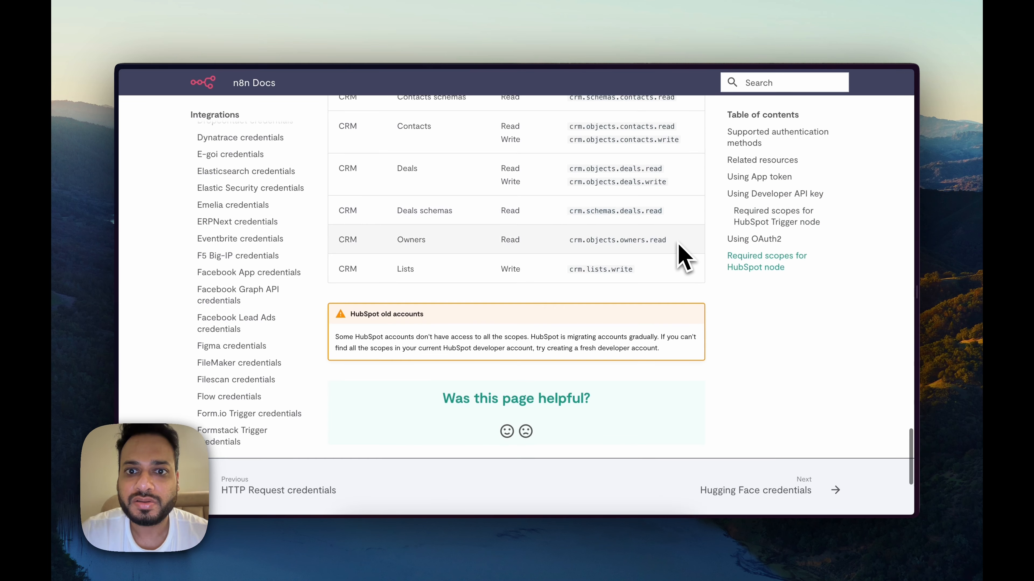
pyautogui.moveTo(680, 254); pyautogui.dragTo(561, 254)
pyautogui.press('super+c')
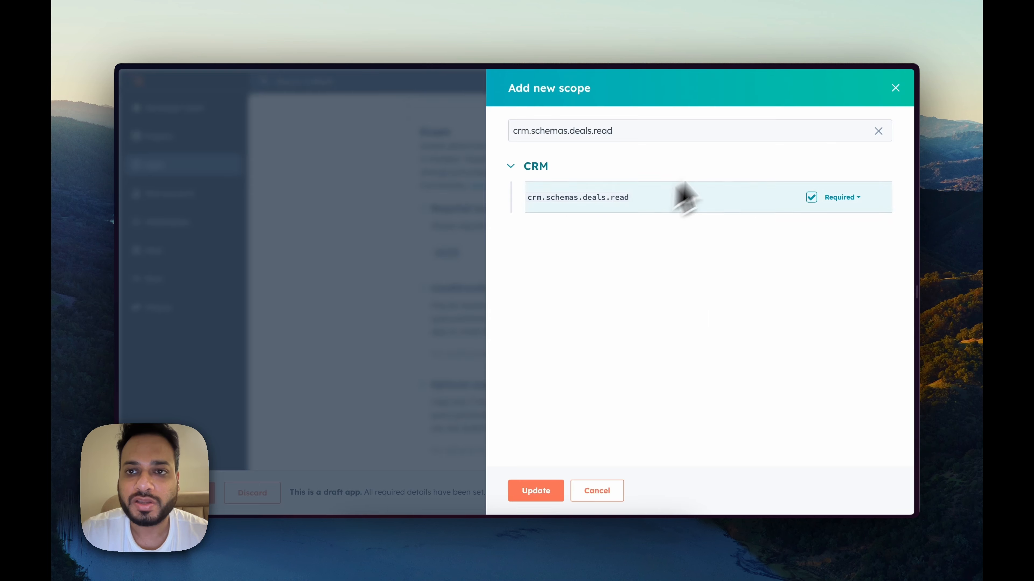
pyautogui.tripleClick(748, 134)
pyautogui.press('super+v')
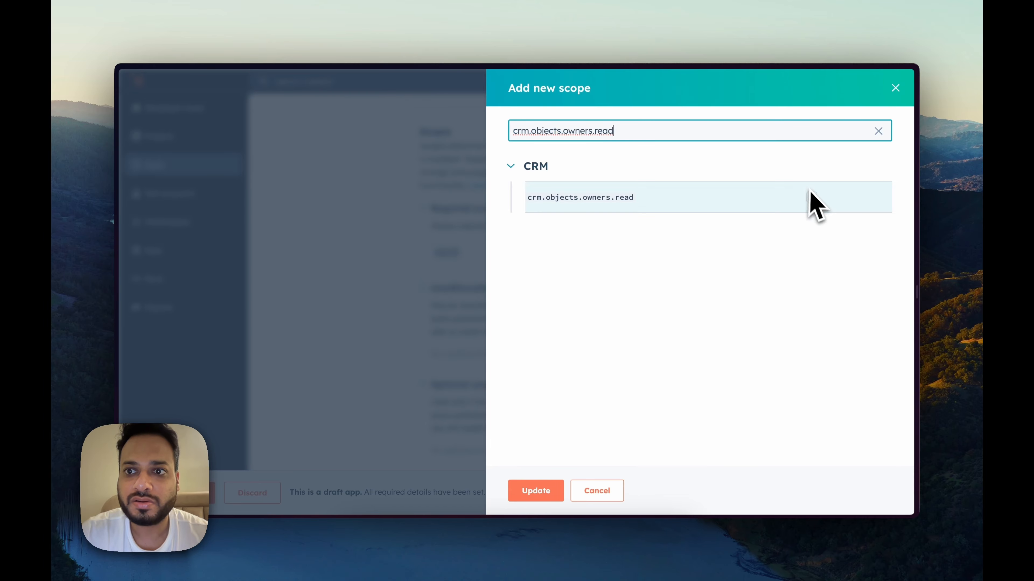
pyautogui.click(811, 197)
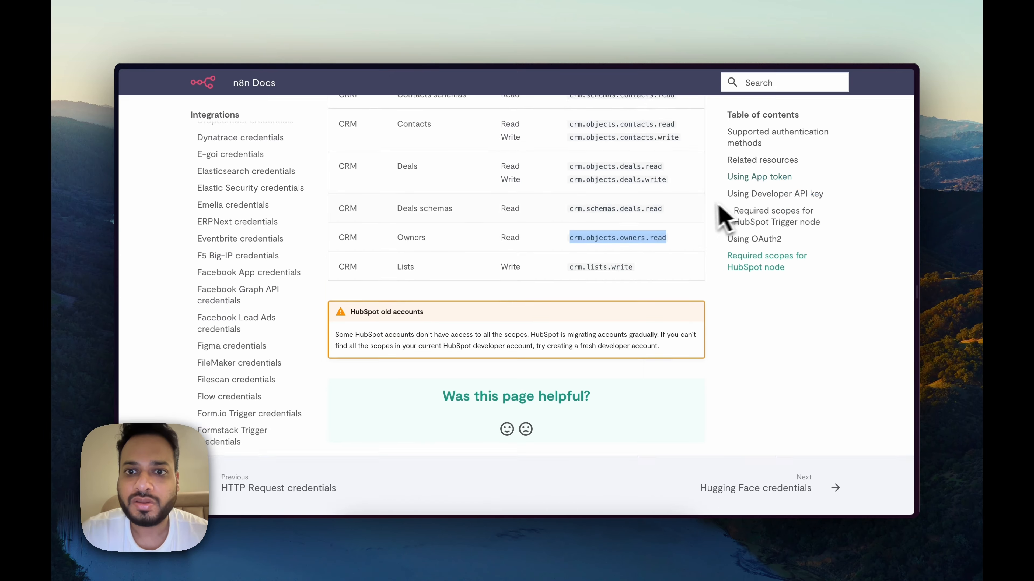
# Step: Add crm.lists.write as a required scope and save the app's updated scopes
pyautogui.scroll(-2, 692, 220)
pyautogui.doubleClick(627, 228)
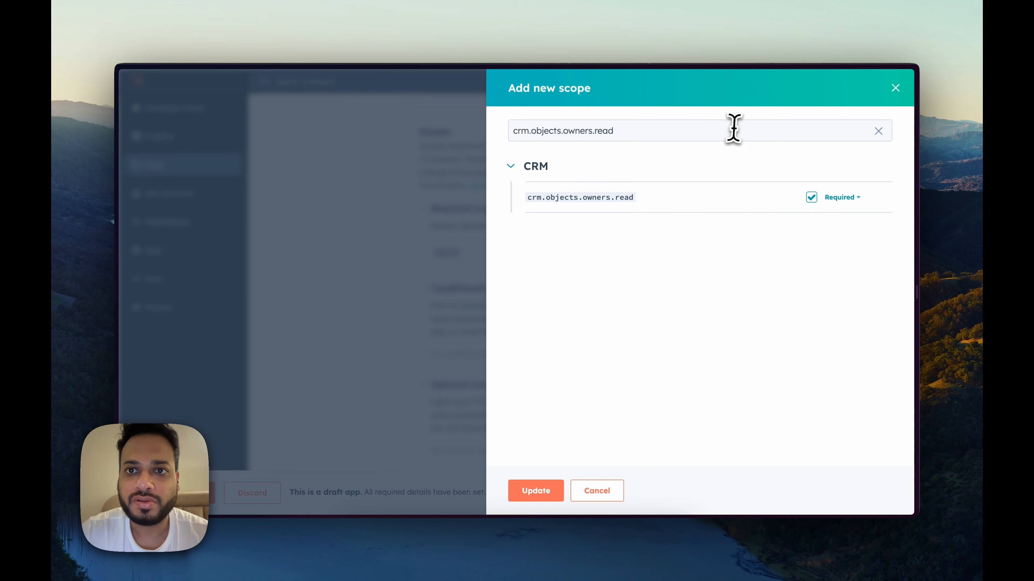
pyautogui.tripleClick(733, 128)
pyautogui.write('crm.lists.write')
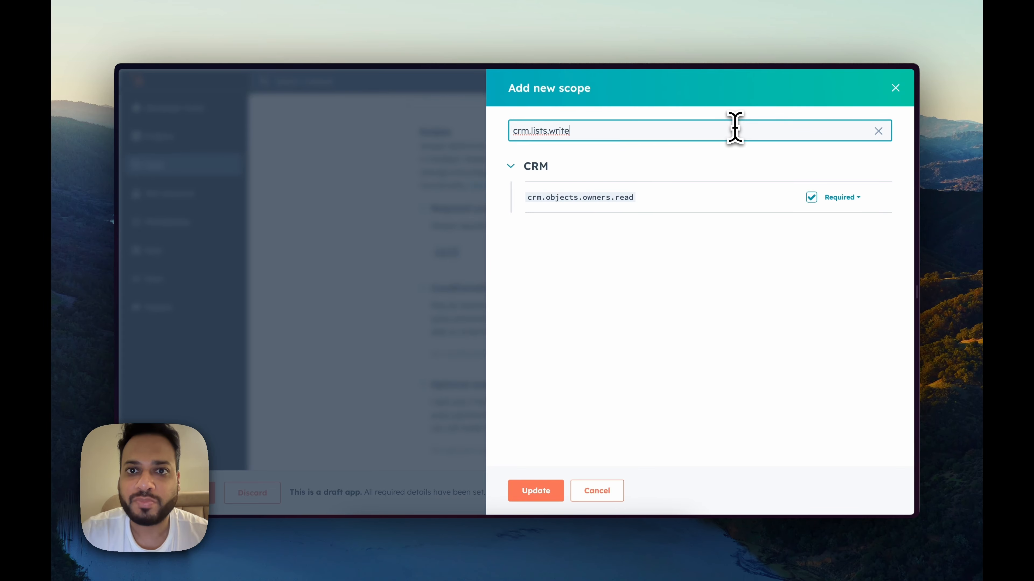
pyautogui.click(810, 198)
pyautogui.click(536, 491)
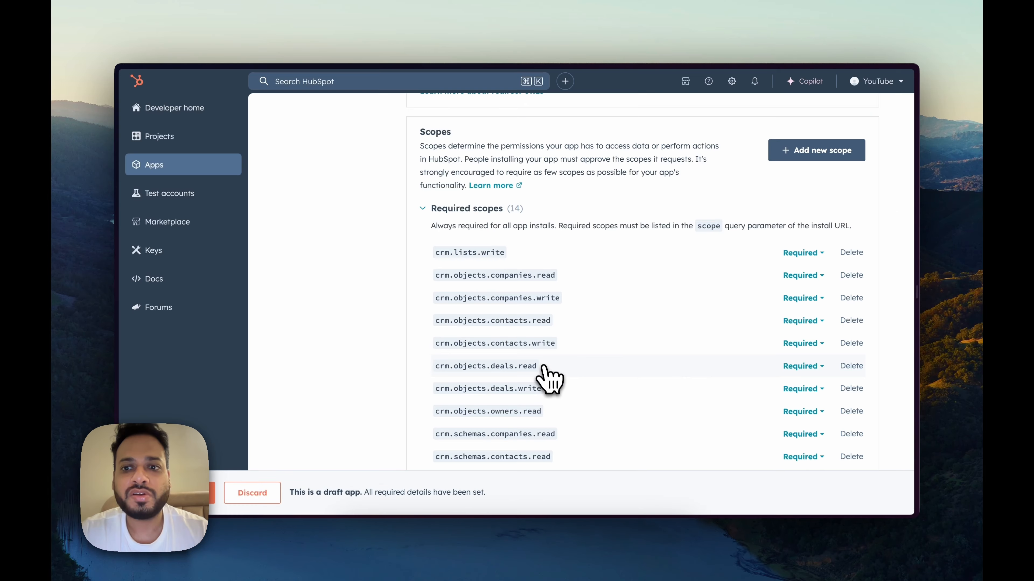
pyautogui.scroll(-5, 545, 376)
pyautogui.scroll(-5, 549, 377)
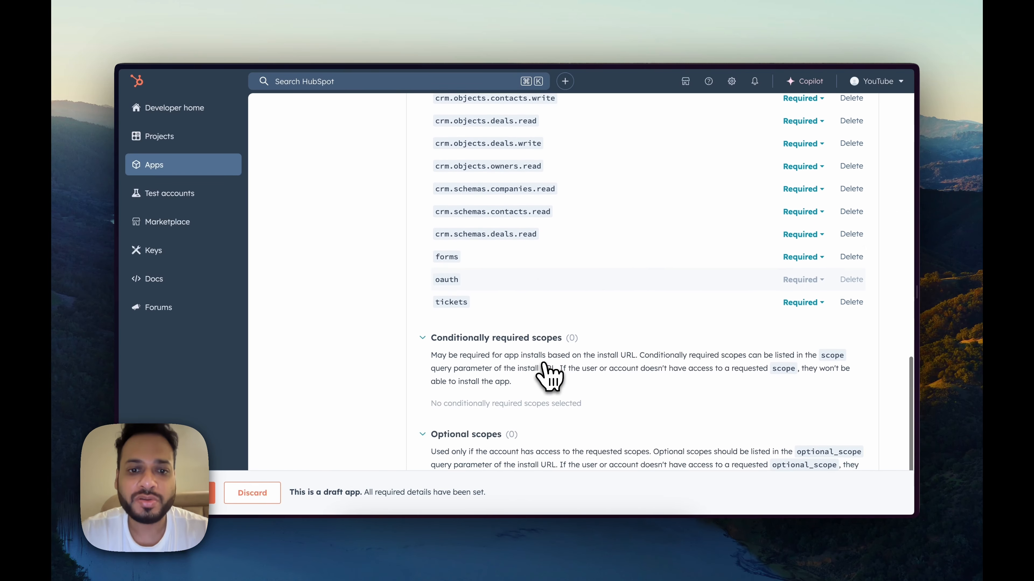
pyautogui.scroll(15, 549, 377)
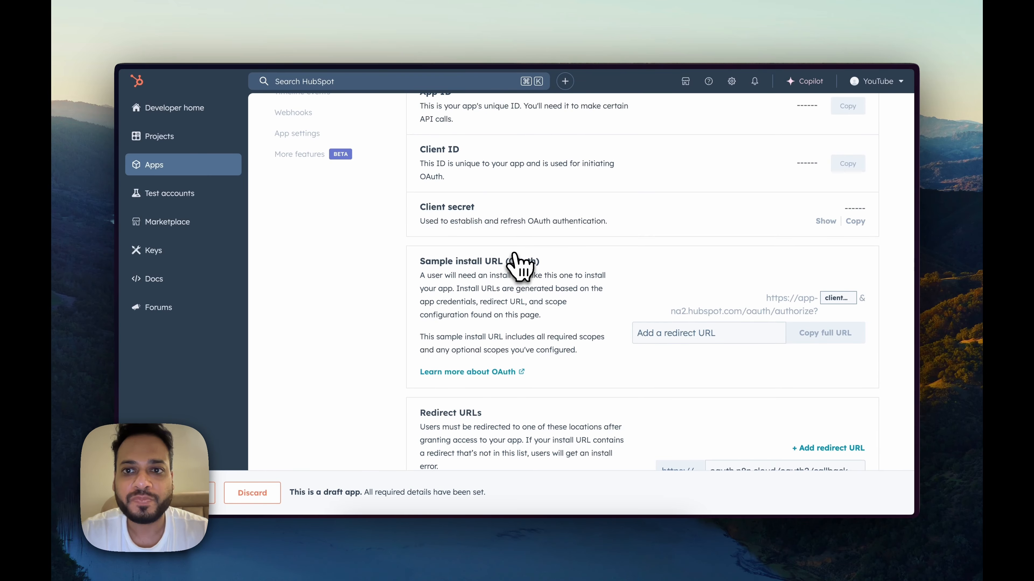
pyautogui.press('super+Tab')
pyautogui.click(552, 291)
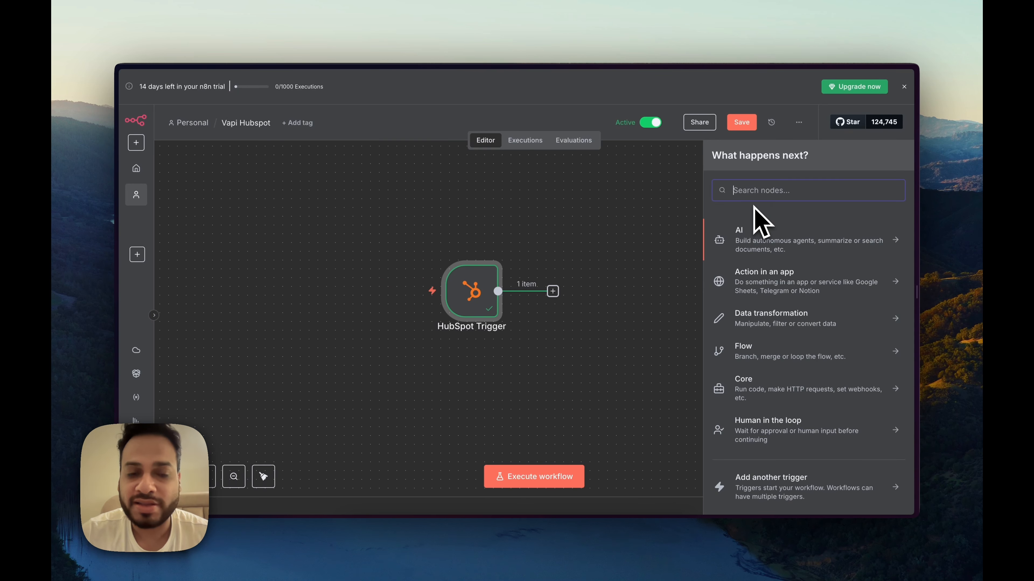
# Step: Add a HubSpot 'Get a contact' step after the HubSpot Trigger
pyautogui.write('hub')
pyautogui.click(765, 230)
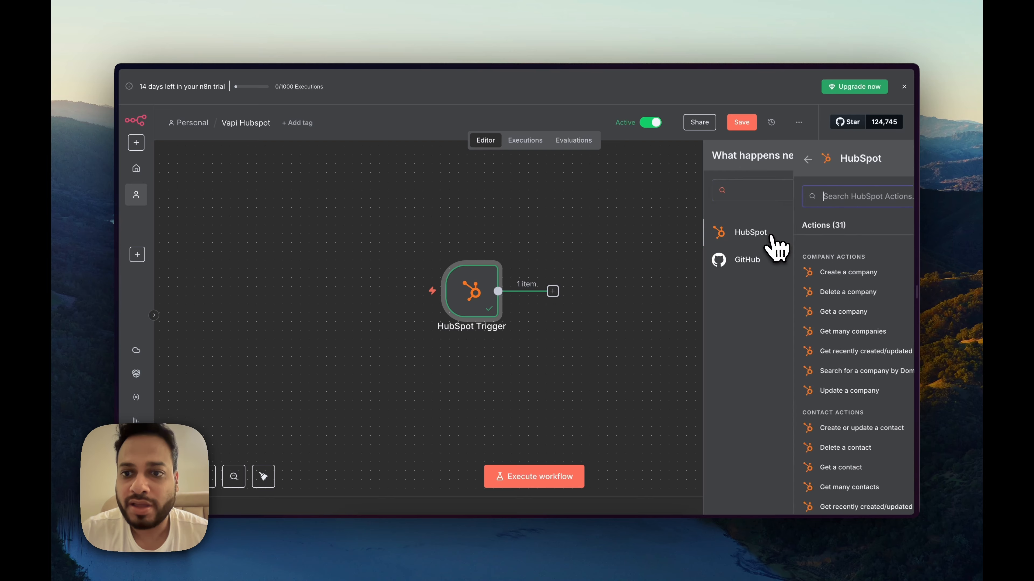
pyautogui.scroll(-5, 812, 307)
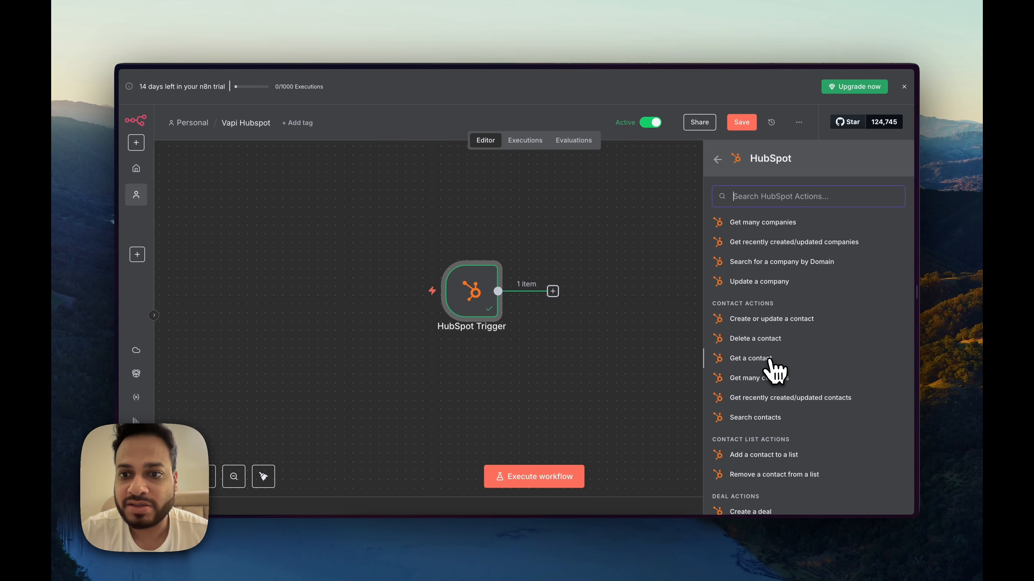
pyautogui.click(768, 359)
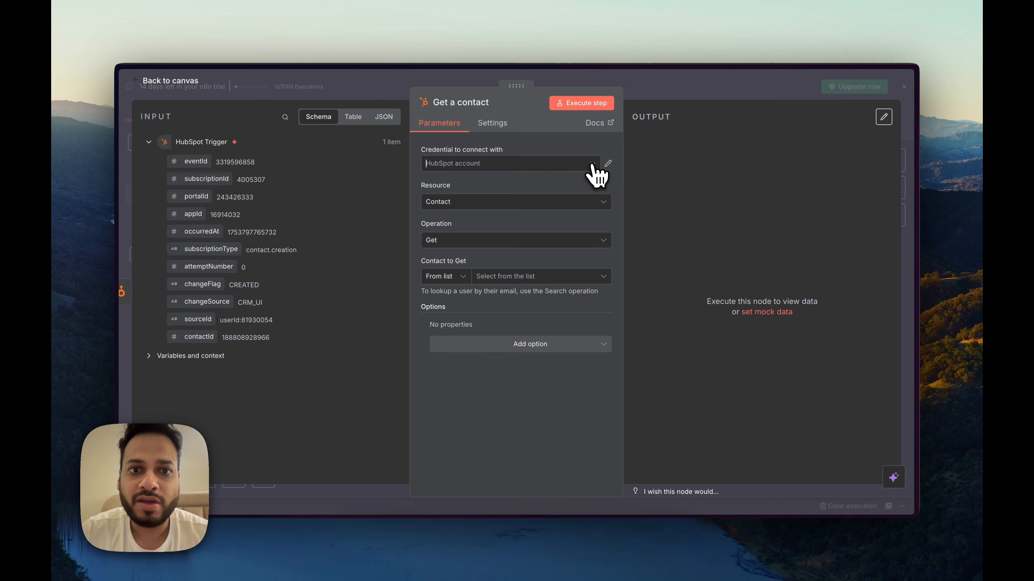
# Step: Create the new HubSpot OAuth2 credential 'HubSpot account 2' and authorise it with the HubSpot account
pyautogui.click(592, 163)
pyautogui.click(541, 218)
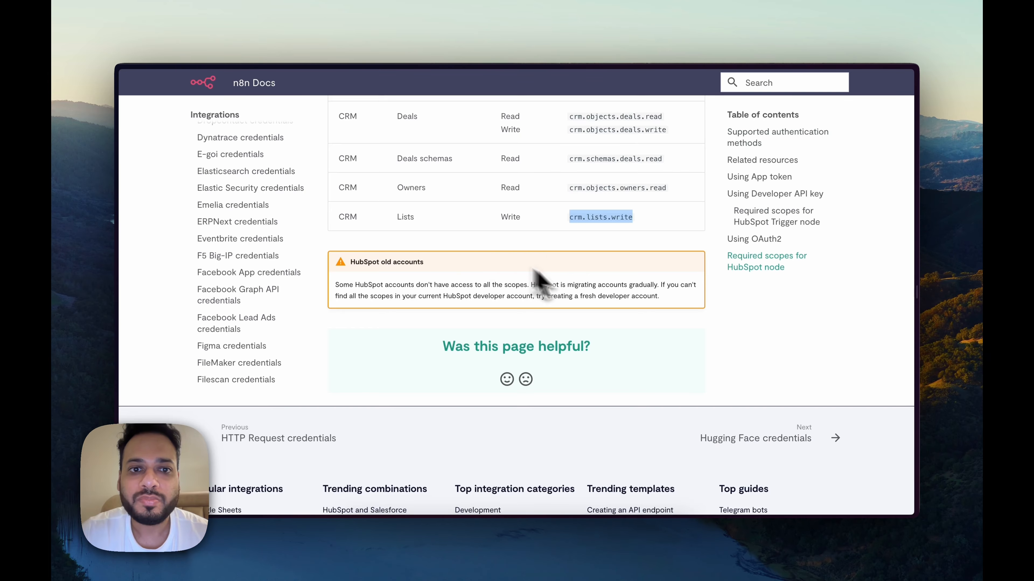
pyautogui.scroll(10, 588, 300)
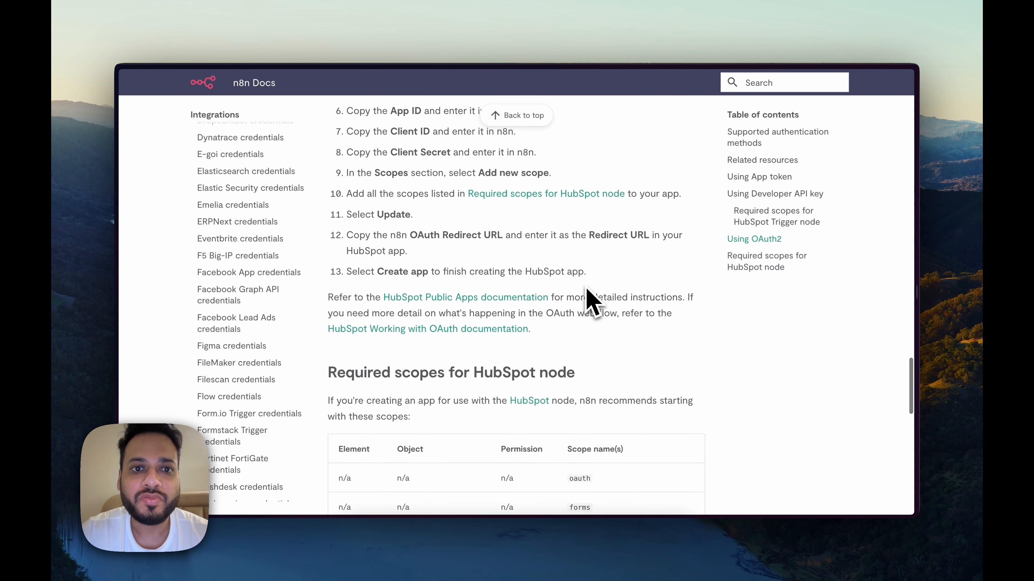
pyautogui.scroll(3, 588, 300)
pyautogui.moveTo(375, 177); pyautogui.dragTo(438, 180)
pyautogui.scroll(-4, 485, 273)
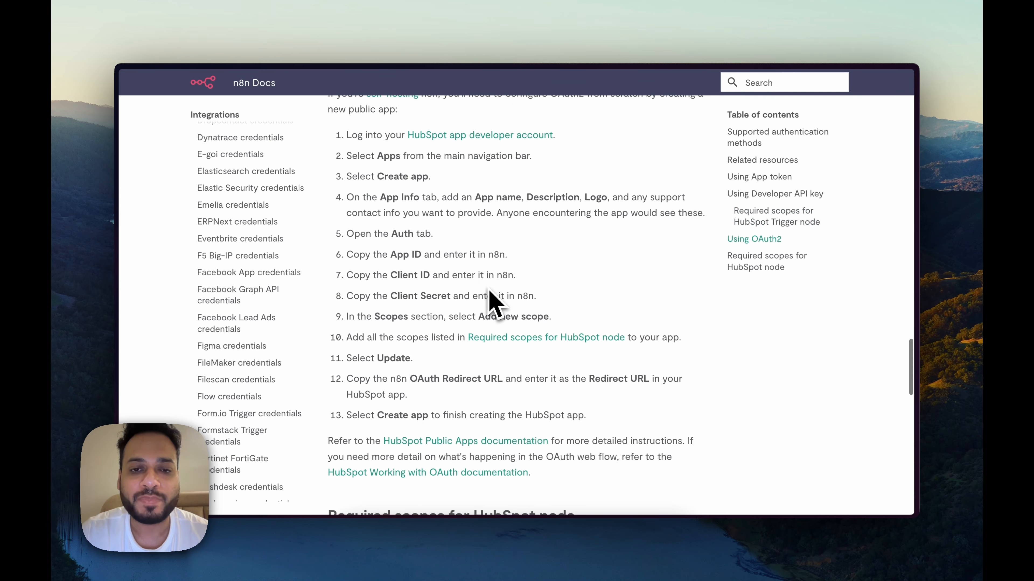
pyautogui.press('super+Tab')
pyautogui.click(429, 232)
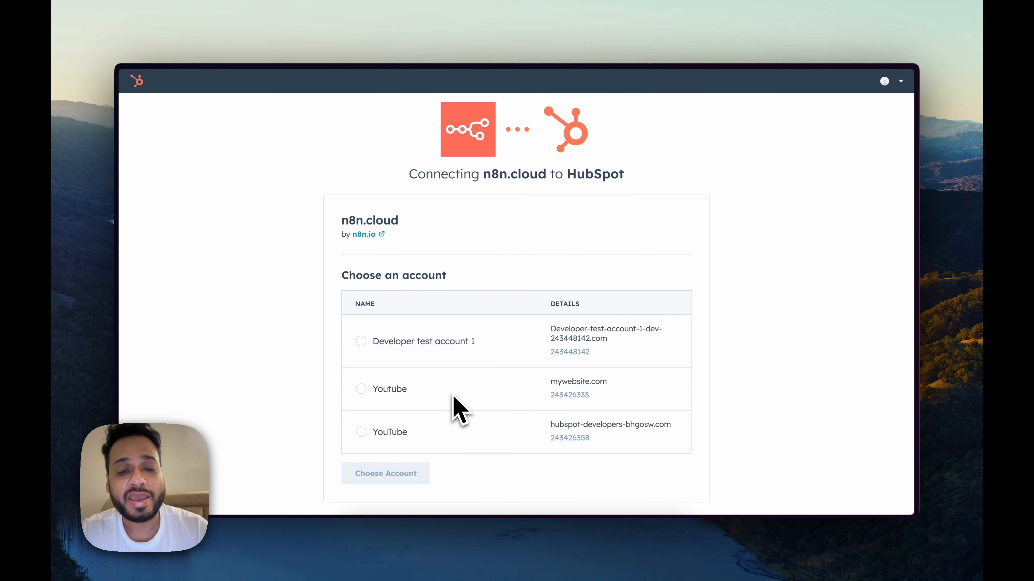
pyautogui.click(360, 389)
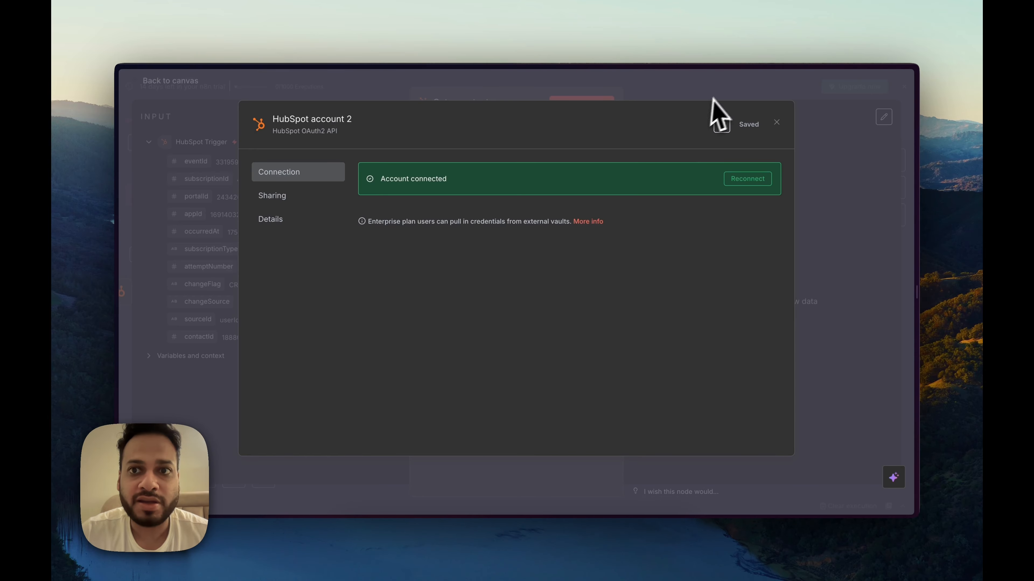
pyautogui.click(713, 121)
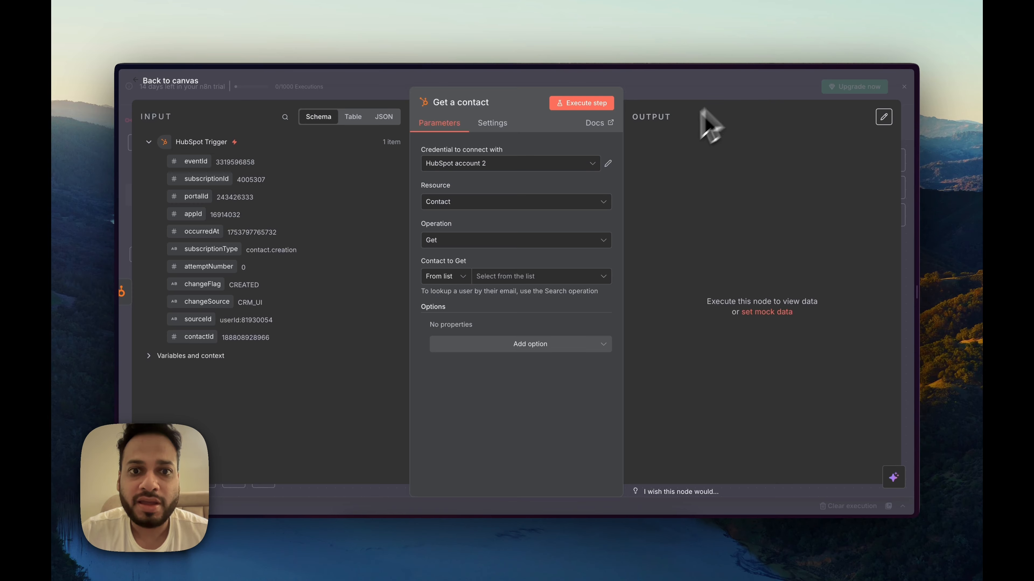
# Step: Look up the contact By ID using the trigger's contactId and run the step
pyautogui.click(495, 243)
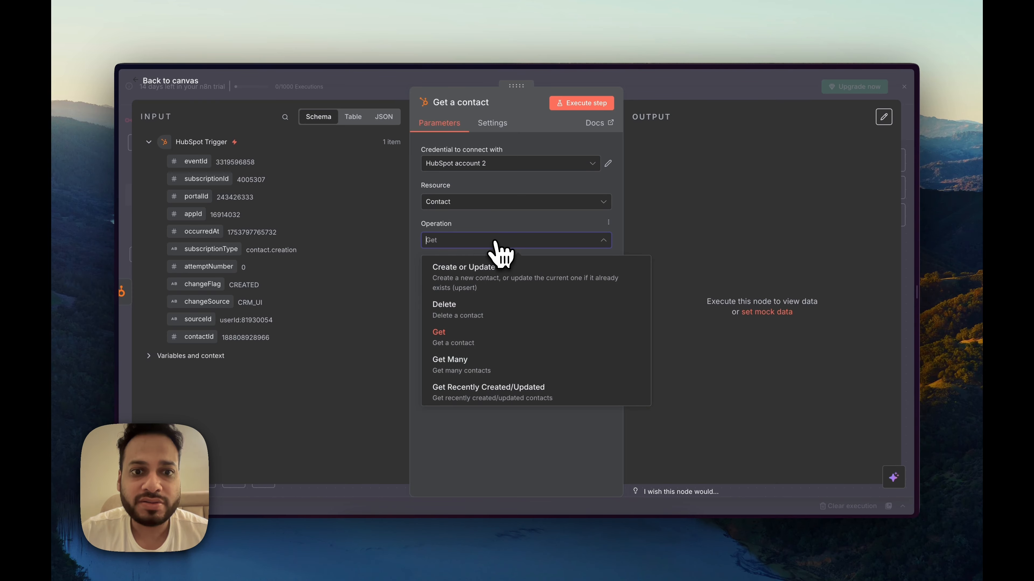
pyautogui.click(495, 247)
pyautogui.click(463, 277)
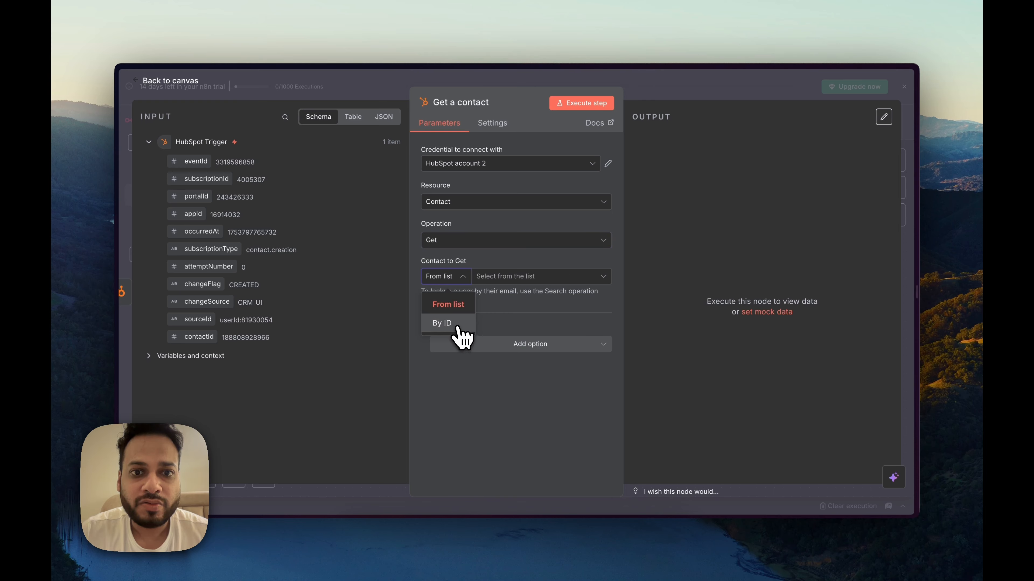
pyautogui.click(452, 324)
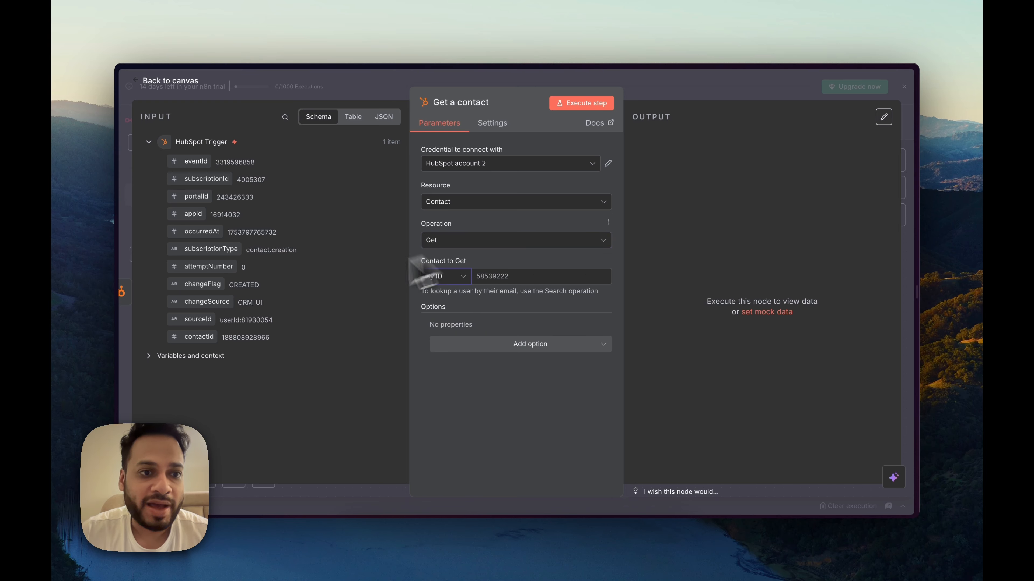
pyautogui.moveTo(215, 342); pyautogui.dragTo(491, 281)
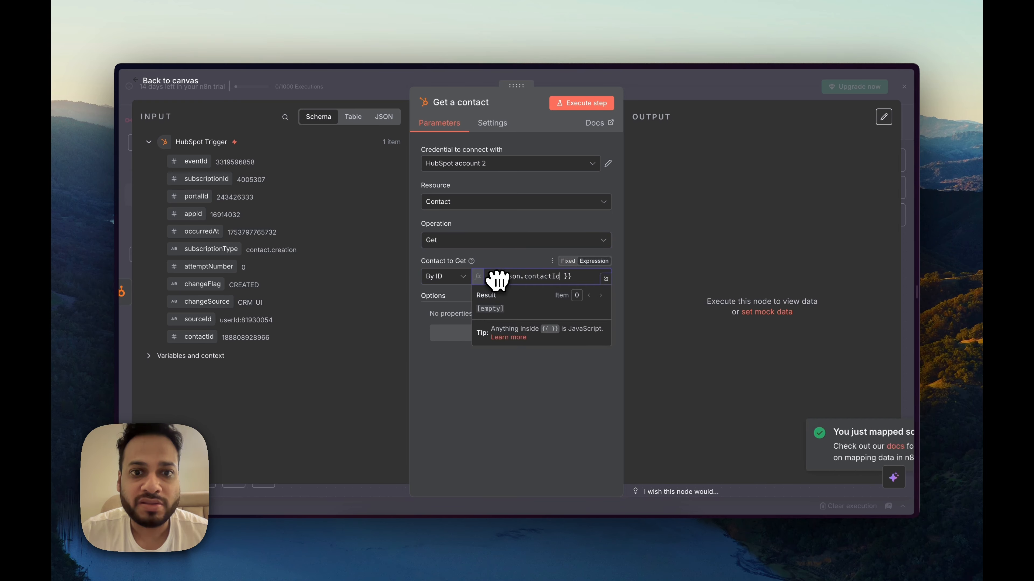
pyautogui.click(585, 107)
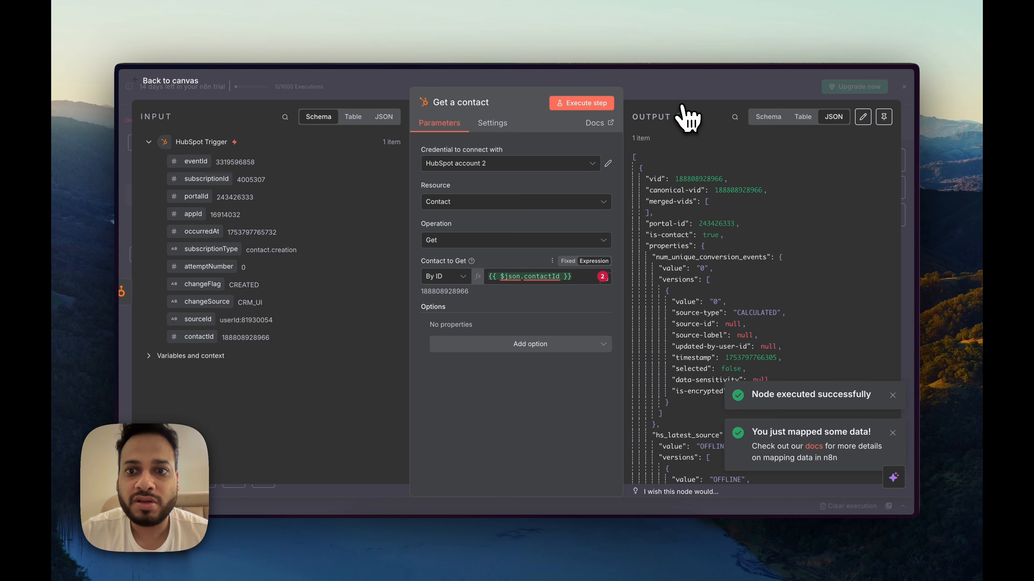
# Step: View the output as Schema and search 'email' to find the contact's e-mail value
pyautogui.scroll(-6, 692, 212)
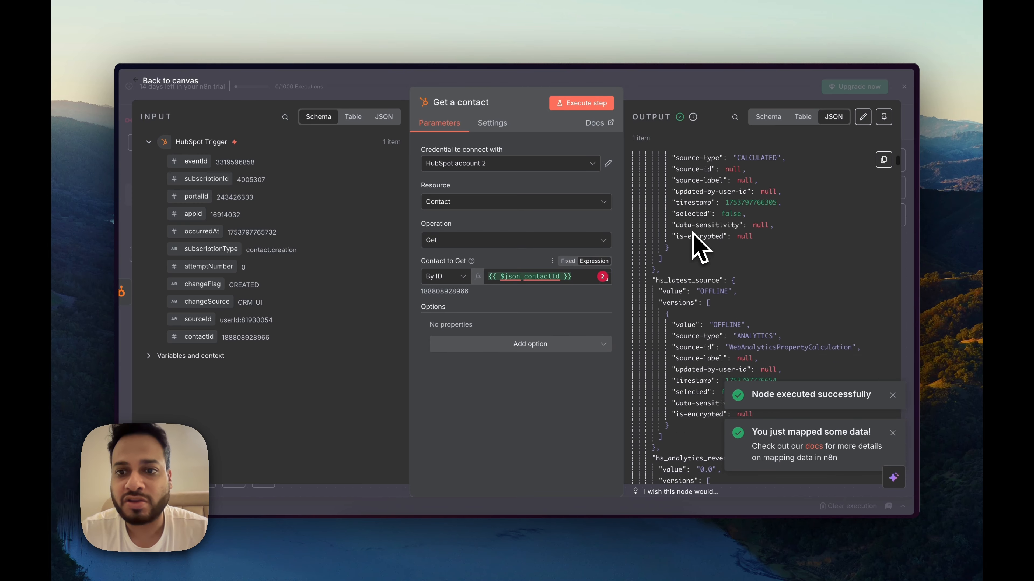
pyautogui.scroll(-10, 691, 240)
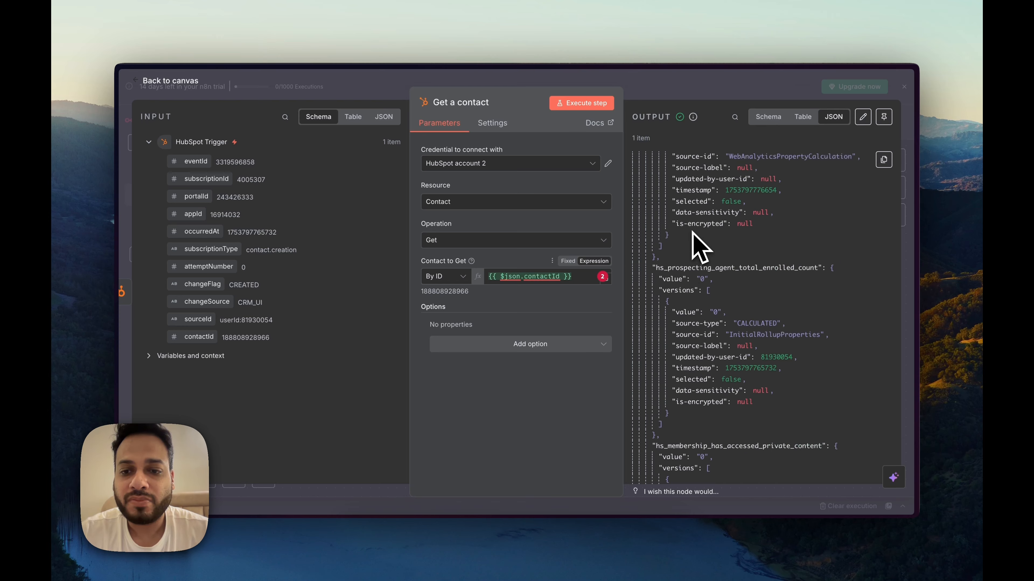
pyautogui.scroll(-2, 692, 242)
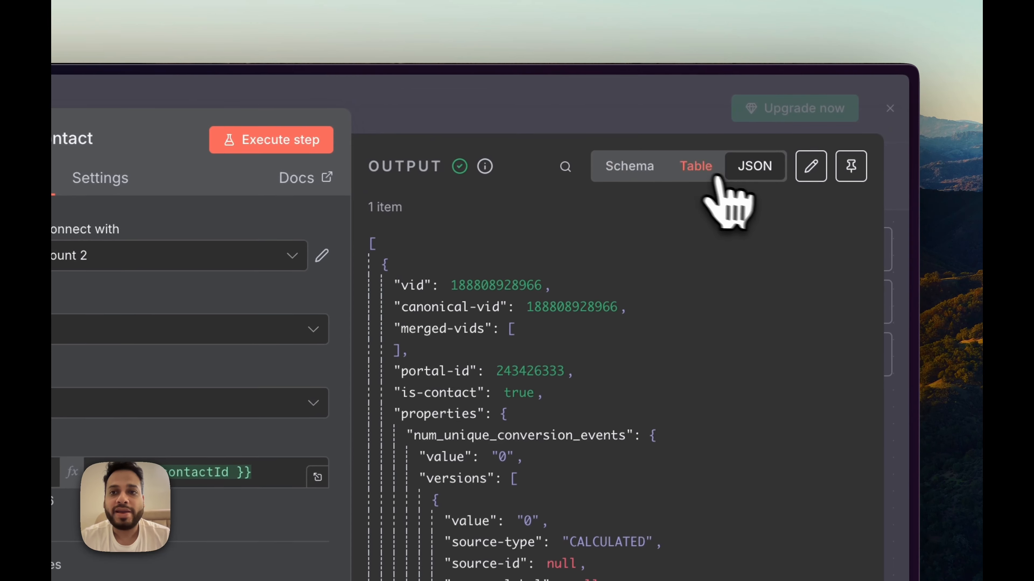
pyautogui.click(643, 167)
pyautogui.click(564, 167)
pyautogui.write('ema')
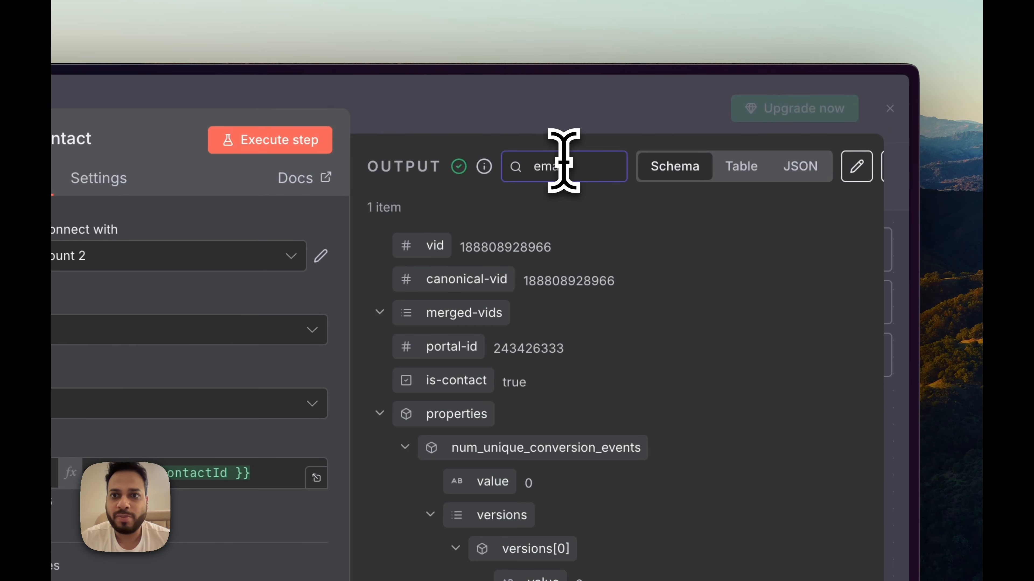
pyautogui.write('il')
pyautogui.scroll(-5, 588, 289)
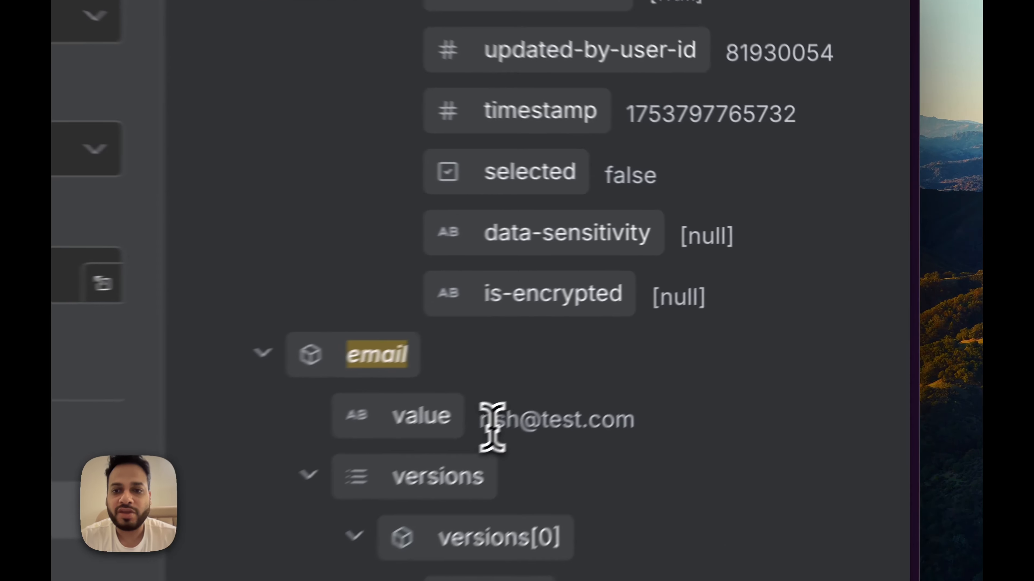
pyautogui.moveTo(675, 329); pyautogui.dragTo(773, 346)
pyautogui.click(773, 346)
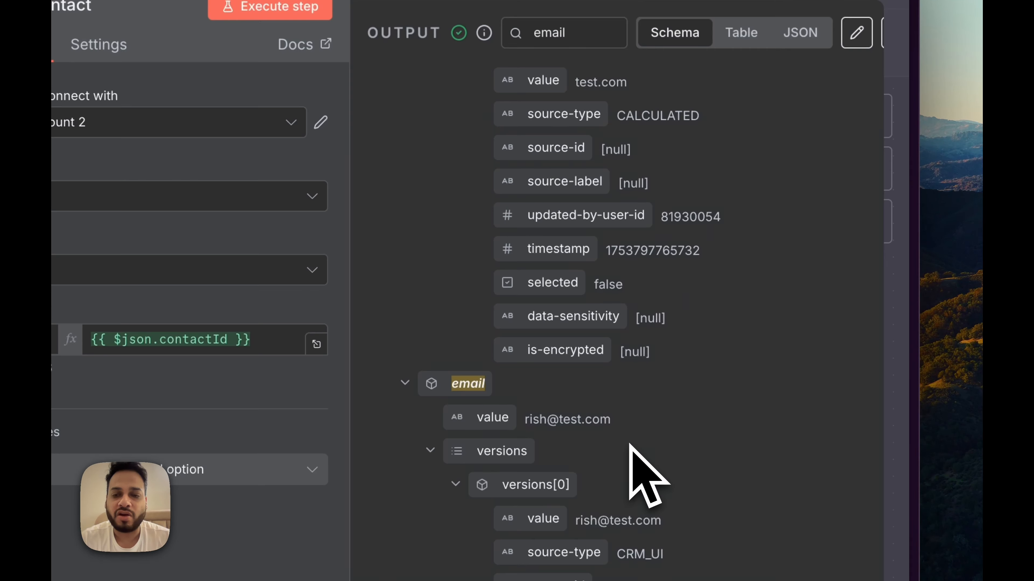
pyautogui.press('Escape')
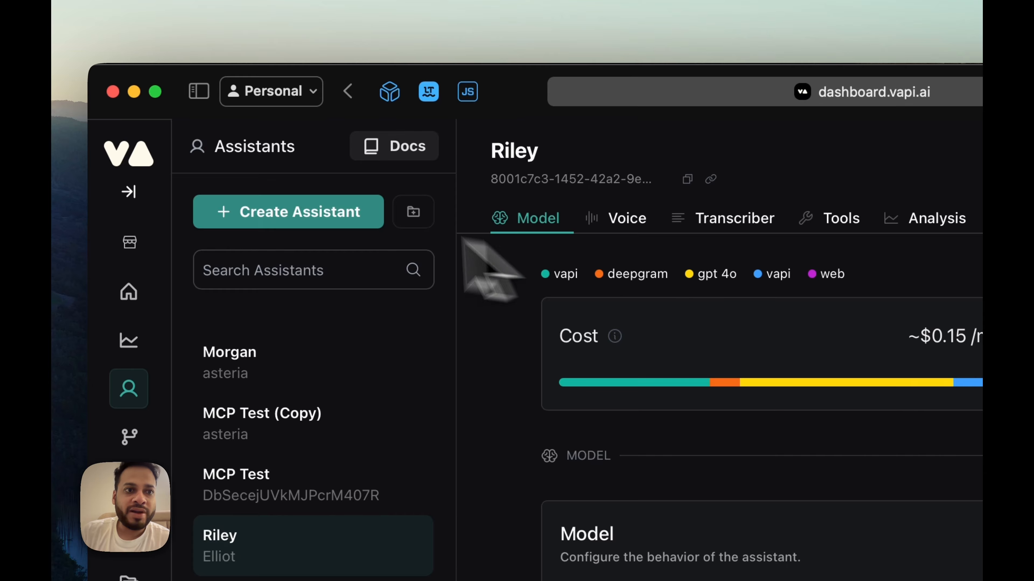
# Step: Create a blank-template assistant named Hubspot Assistant running on GPT 4.1 Mini
pyautogui.click(303, 216)
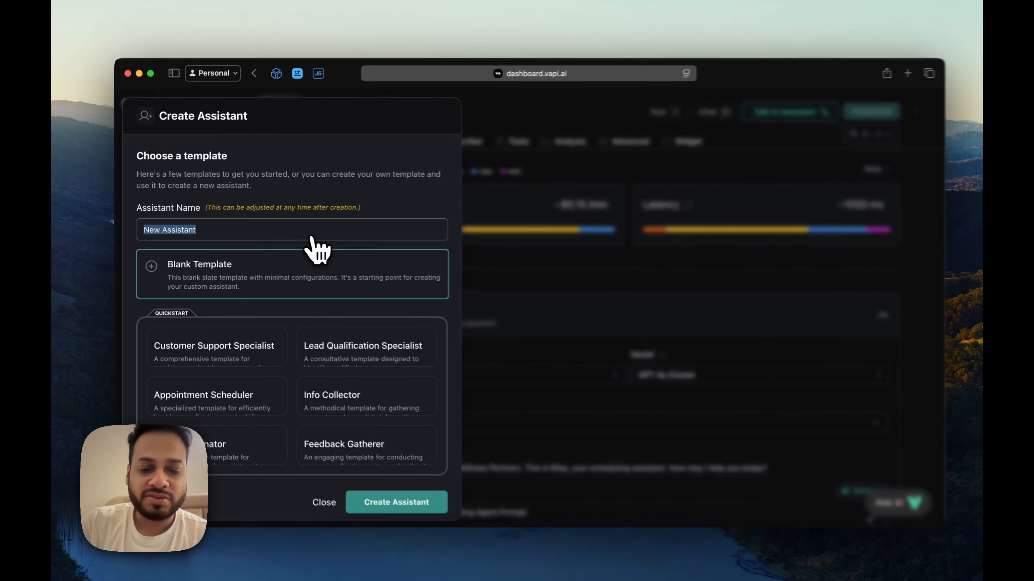
pyautogui.write('Hubspot')
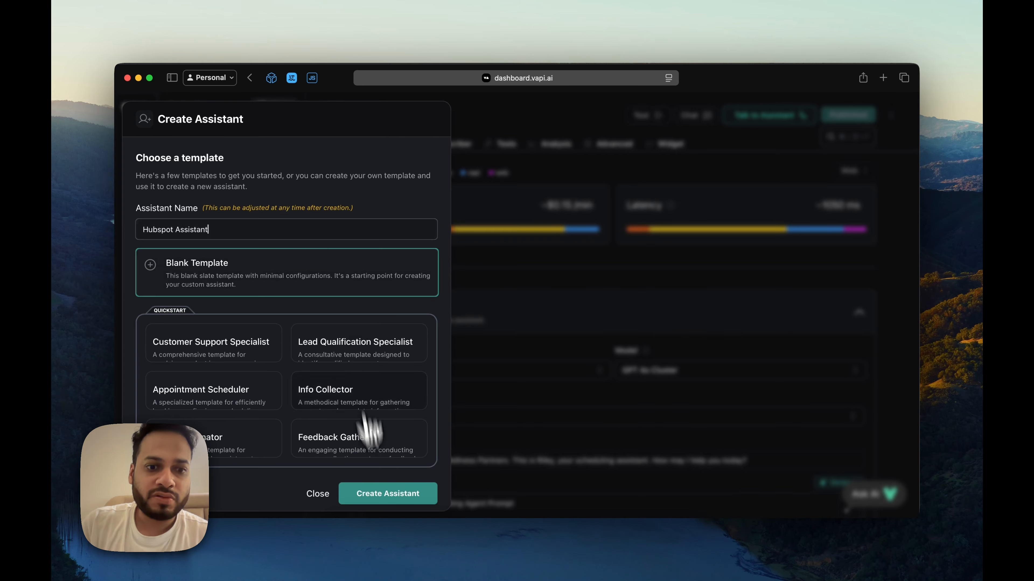
pyautogui.click(388, 493)
pyautogui.scroll(-3, 703, 362)
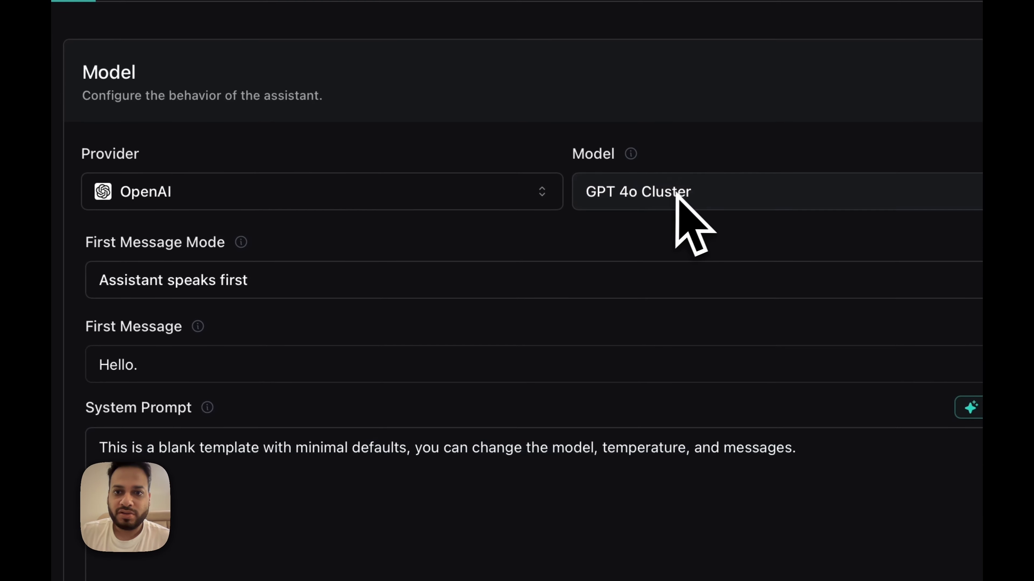
pyautogui.click(669, 252)
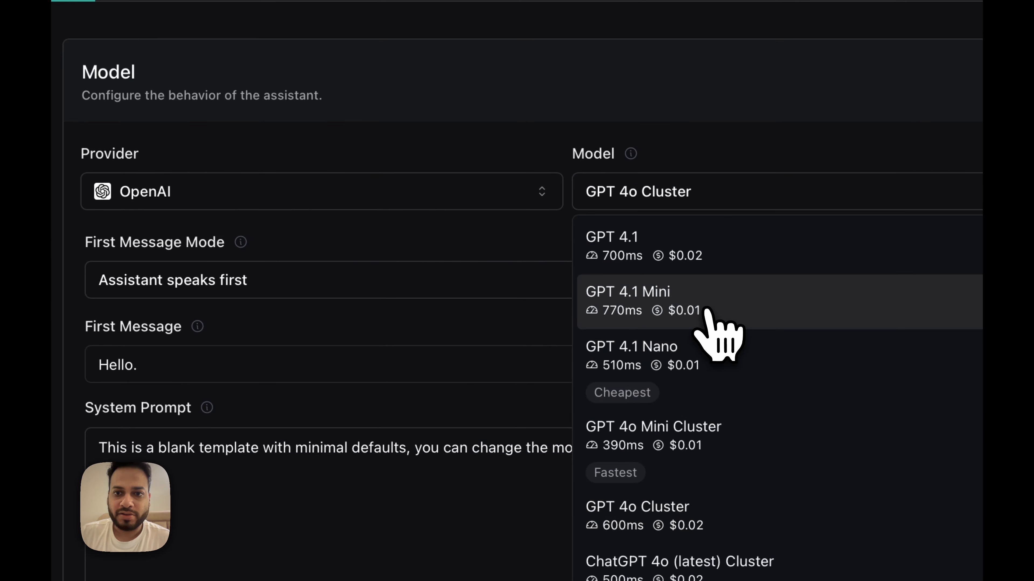
pyautogui.click(706, 317)
# Step: Make the assistant wait for the user, with first message 'Hey, how is it going?'
pyautogui.scroll(-2, 590, 322)
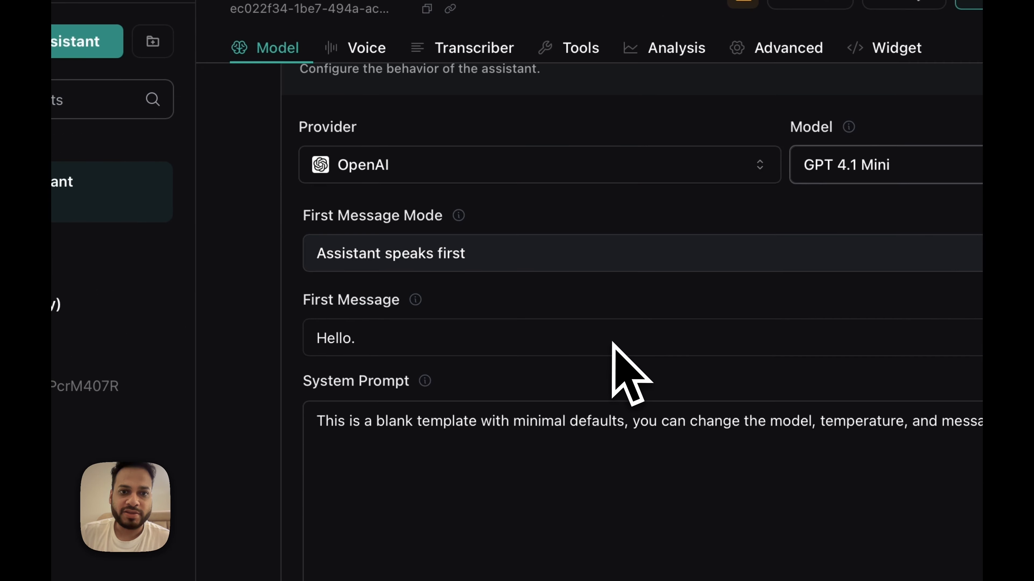
pyautogui.click(574, 253)
pyautogui.click(525, 331)
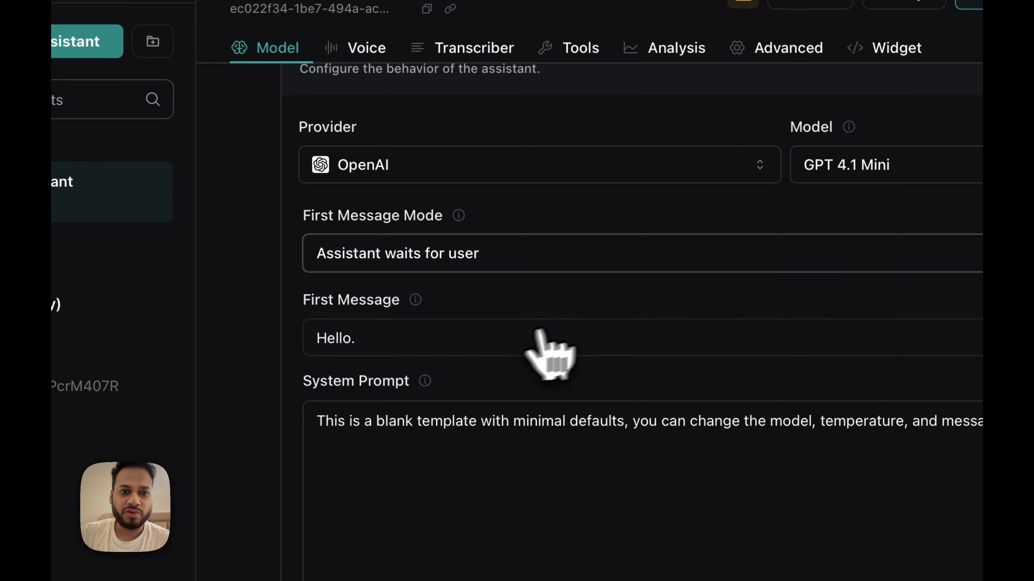
pyautogui.click(415, 341)
pyautogui.hotkey('ctrl', 'a')
pyautogui.write('H')
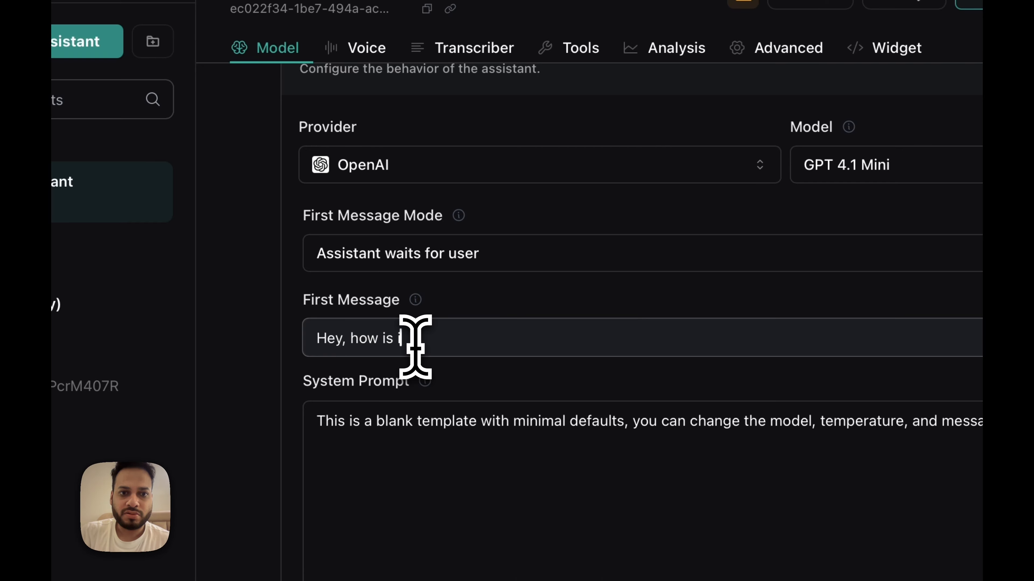
pyautogui.write('ey, how is it going?')
# Step: Replace the default system prompt with a dictated one asking the user how he's doing
pyautogui.click(586, 454)
pyautogui.hotkey('ctrl', 'a')
pyautogui.press('BackSpace')
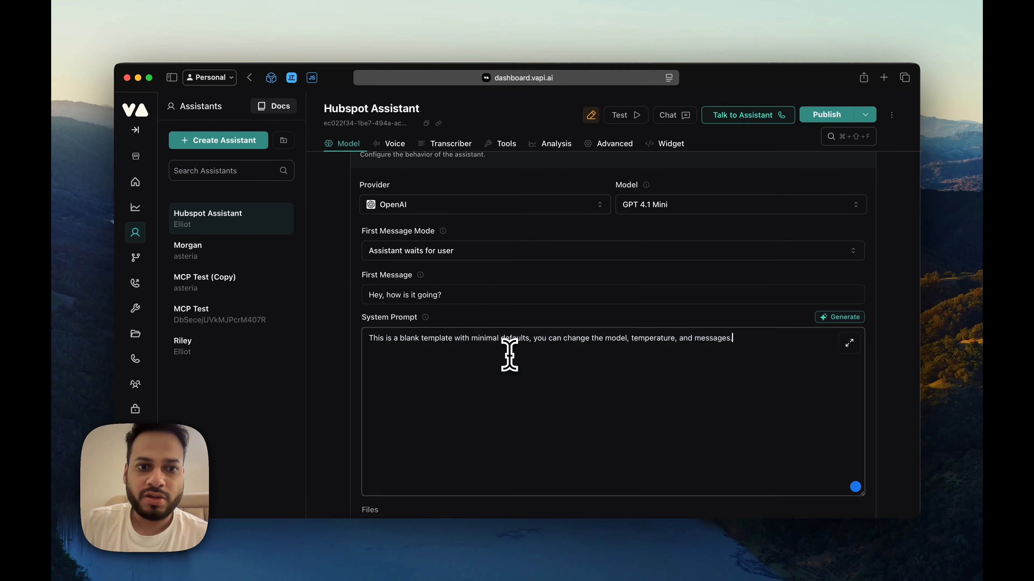
pyautogui.press('super')
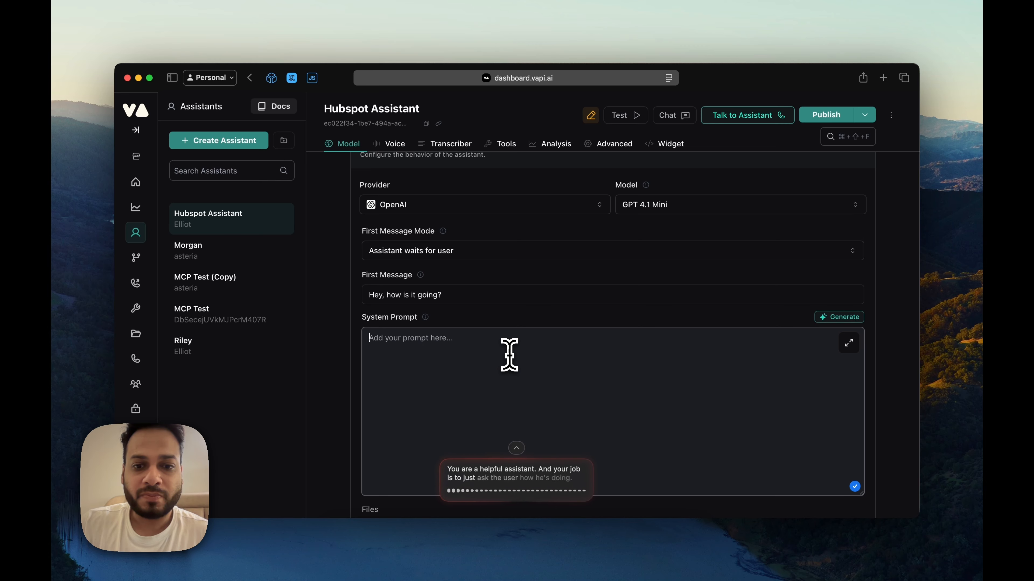
pyautogui.scroll(-2, 674, 351)
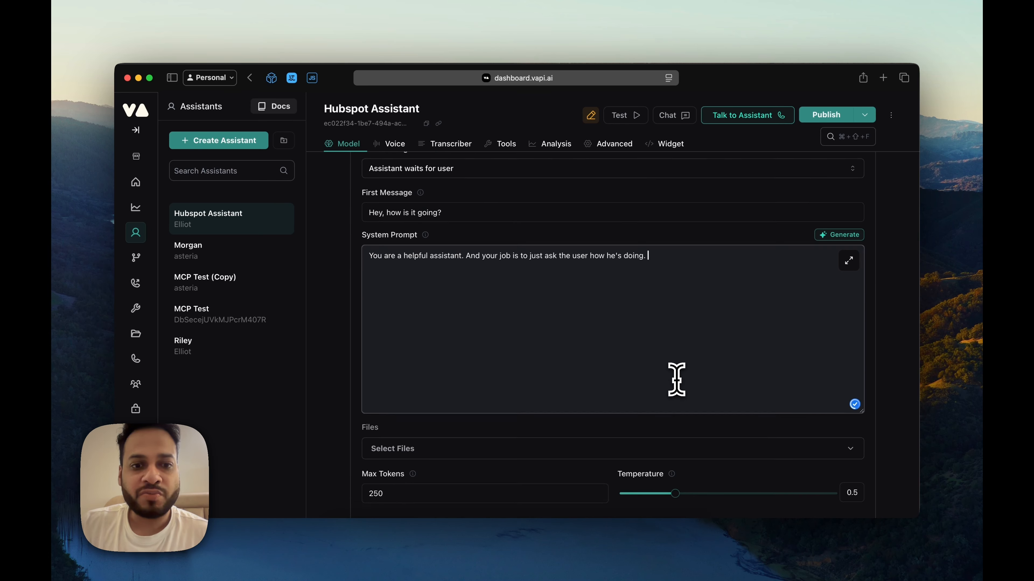
pyautogui.scroll(-10, 676, 379)
pyautogui.scroll(10, 600, 387)
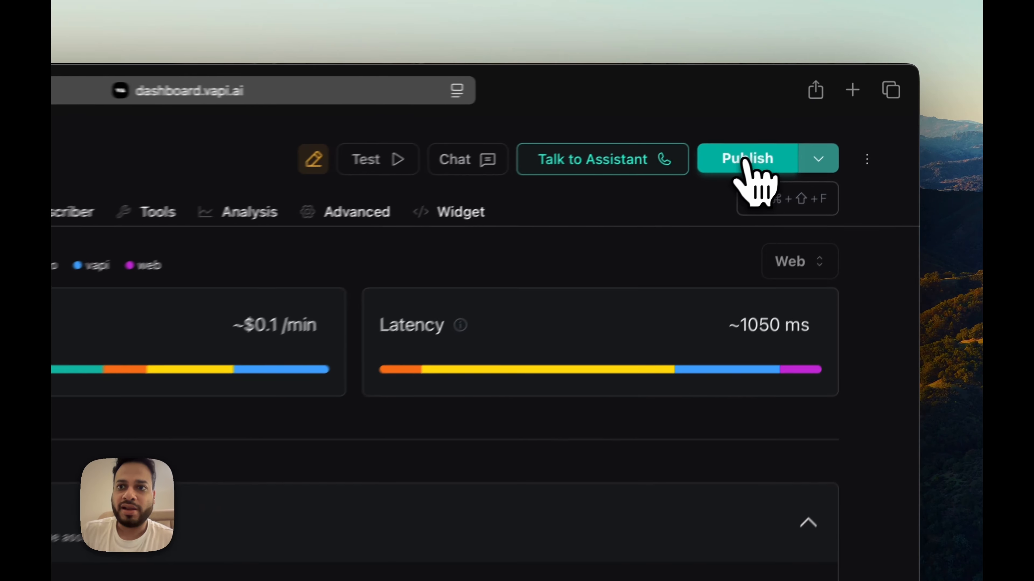
# Step: Publish the assistant and replace the phone number's Unlabeled label with a new label
pyautogui.click(747, 162)
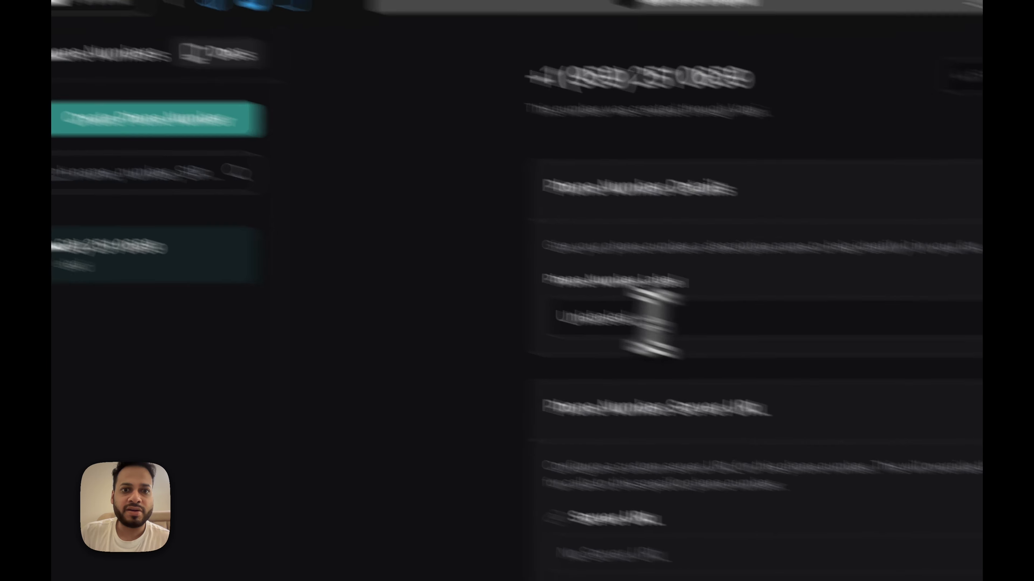
pyautogui.click(651, 320)
pyautogui.press('super+a')
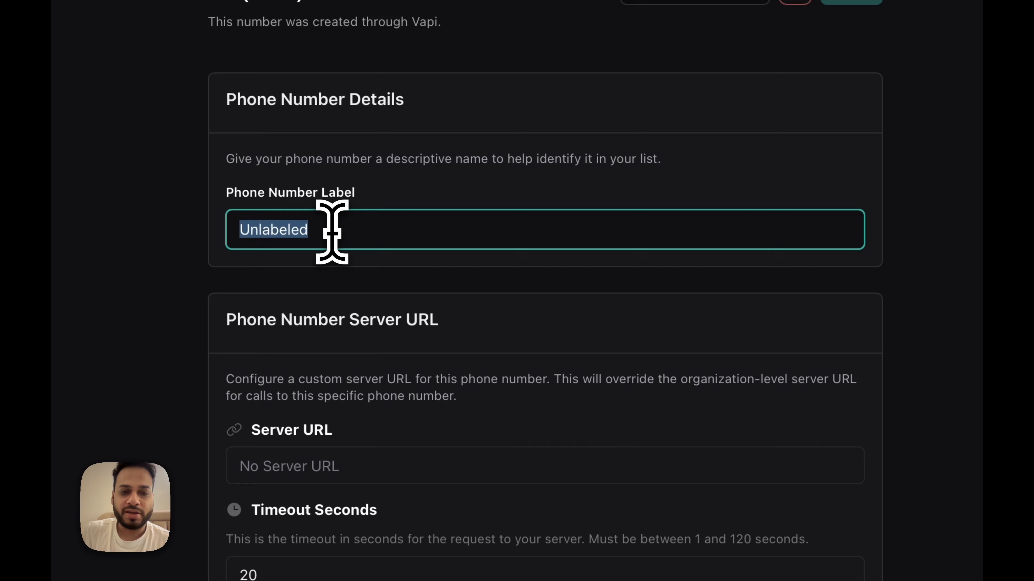
pyautogui.write('Ma')
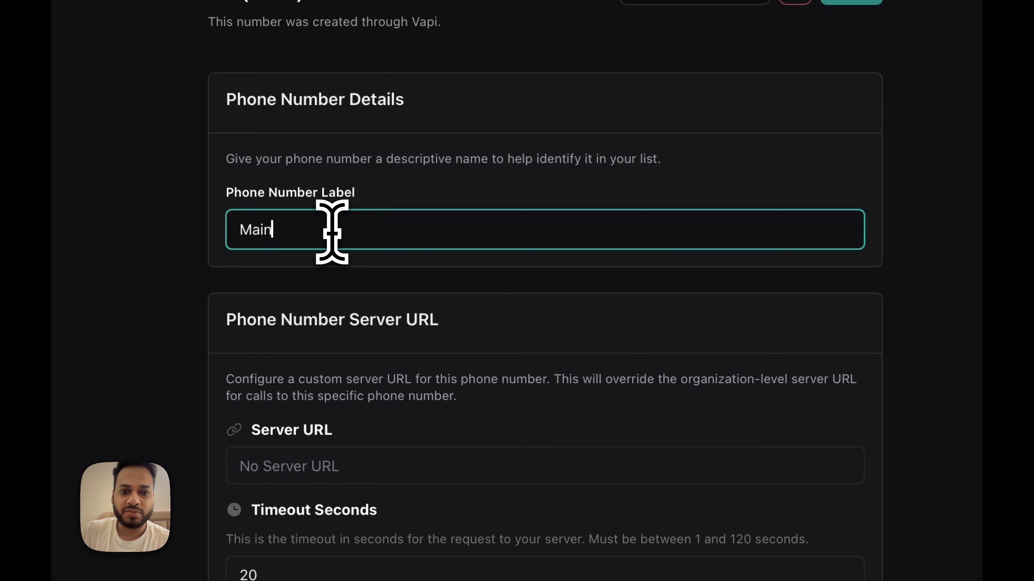
pyautogui.click(850, 2)
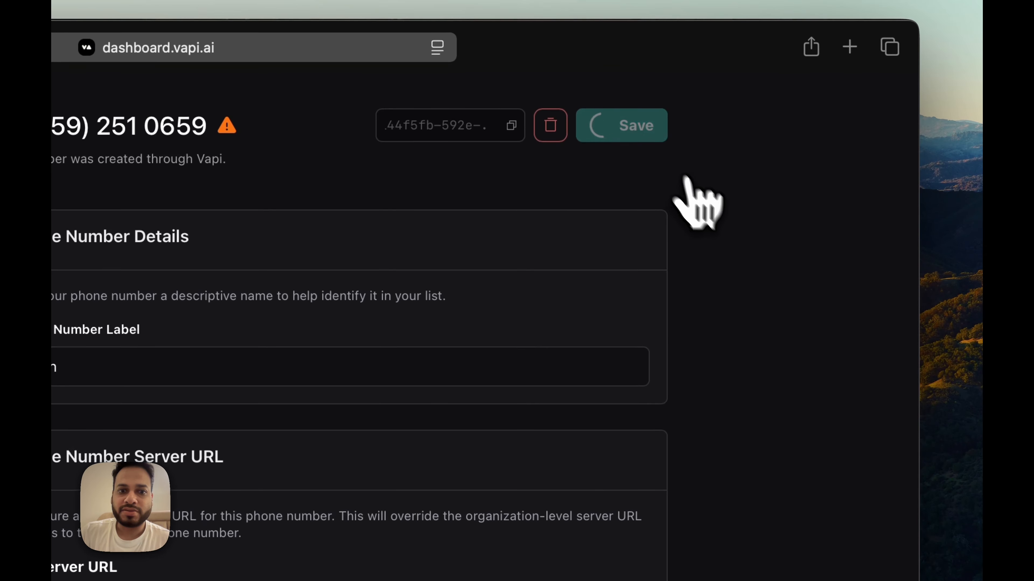
pyautogui.scroll(-10, 661, 432)
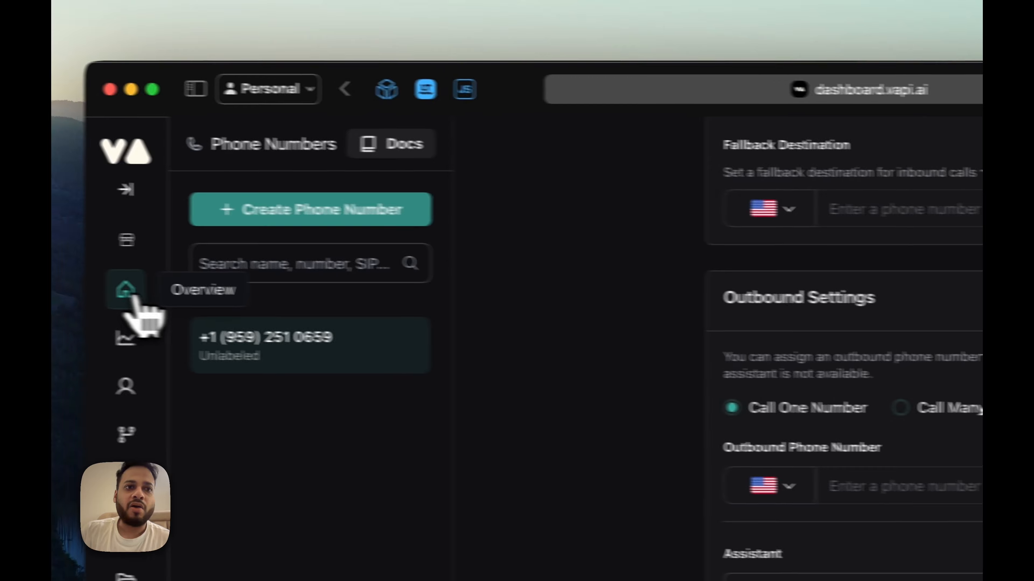
# Step: Open the Vapi documentation at docs.vapi.ai in a new browser tab
pyautogui.click(134, 299)
pyautogui.press('super+t')
pyautogui.write('docs.va')
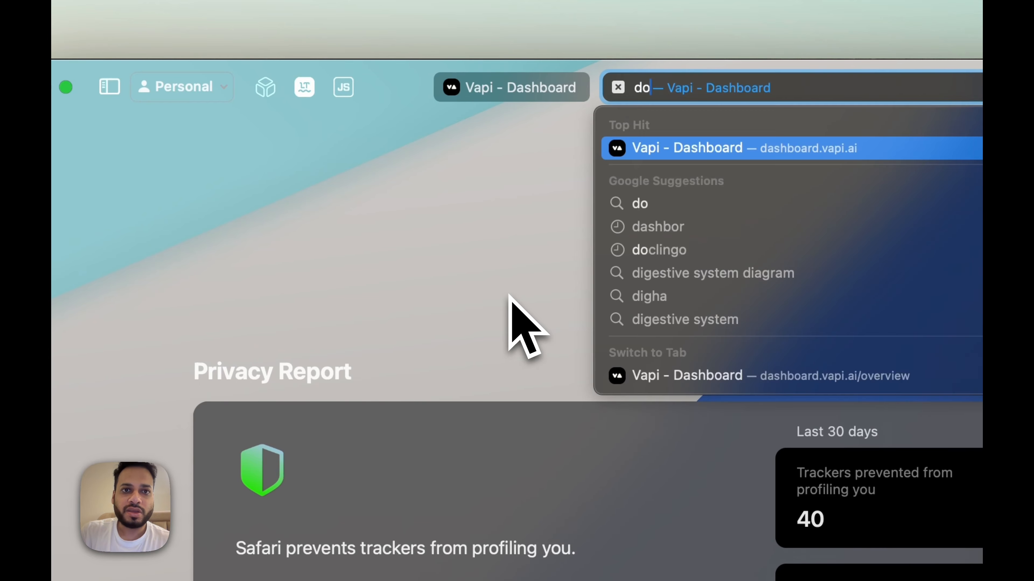
pyautogui.press('BackSpace')
pyautogui.write('s.vapi.ai')
pyautogui.press('Return')
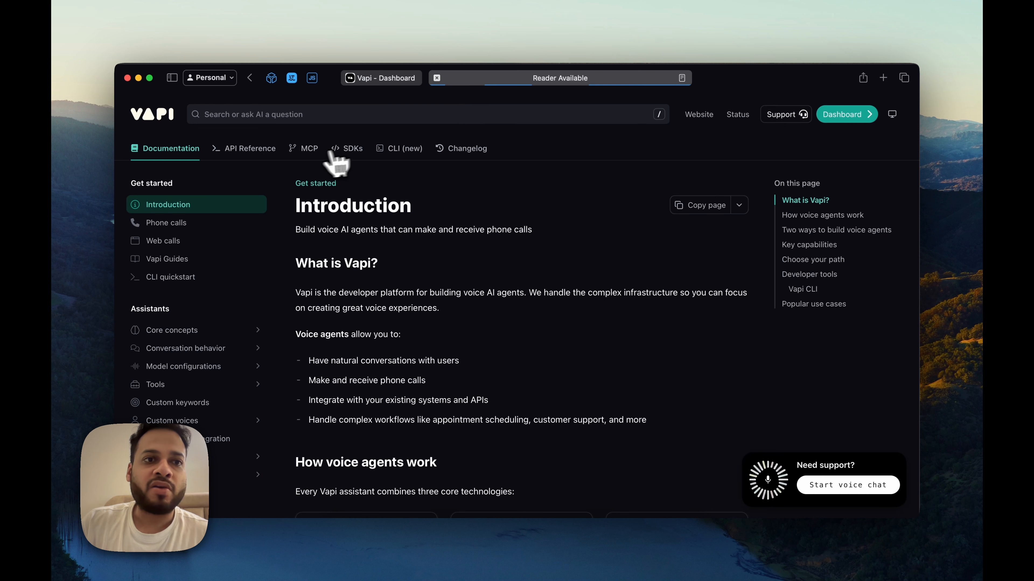
# Step: Bring up the Create Call API reference and its Try it playground, then return to the dashboard
pyautogui.click(253, 149)
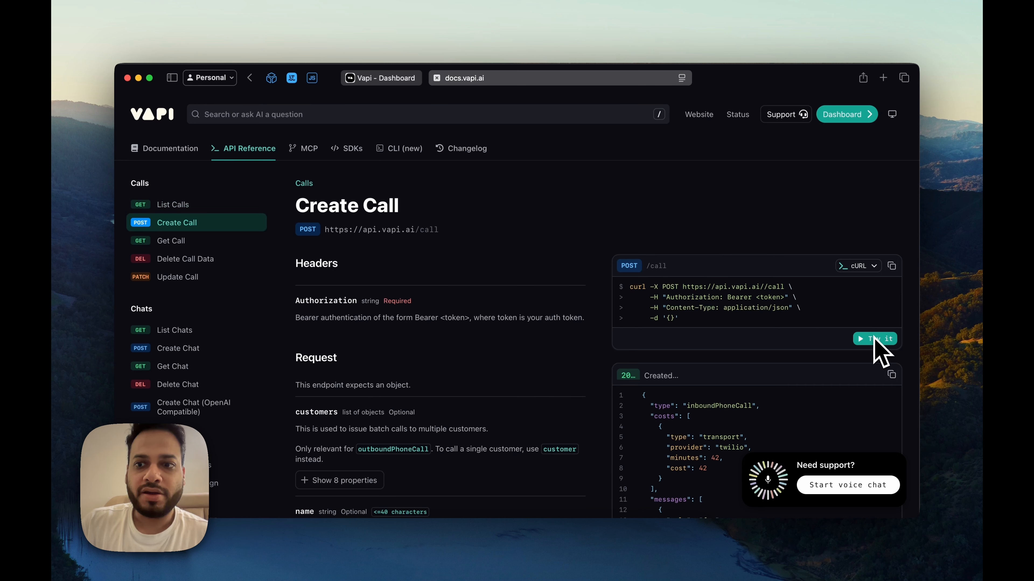
pyautogui.click(878, 340)
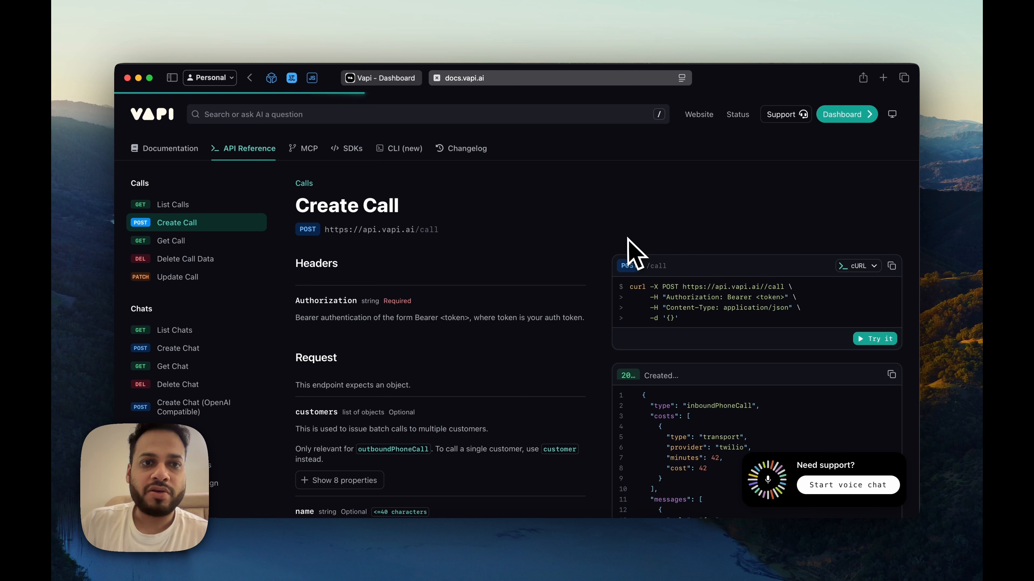
pyautogui.click(397, 79)
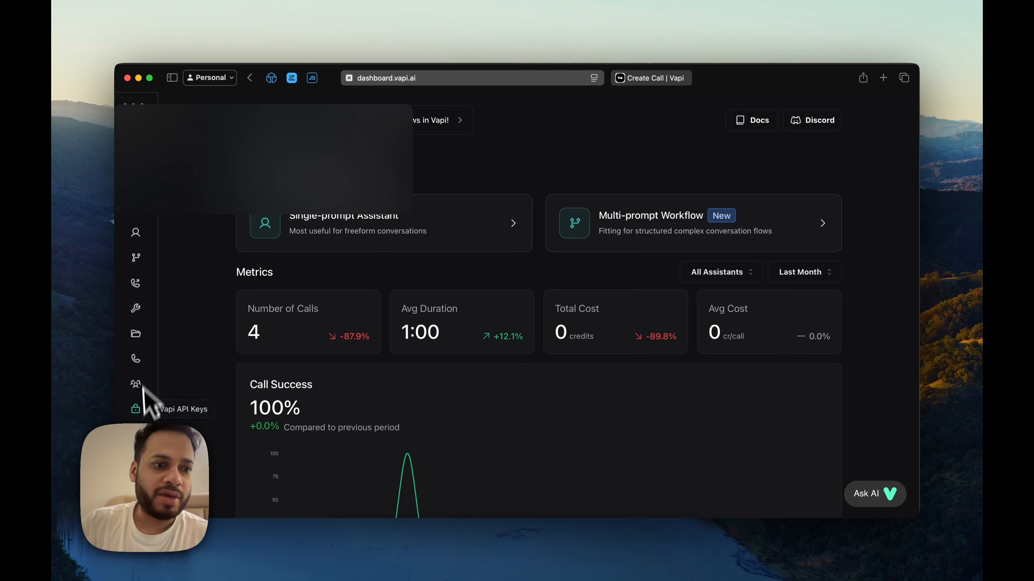
# Step: Create a private API key named hubspot usable only by Hubspot Assistant, and copy it
pyautogui.click(135, 408)
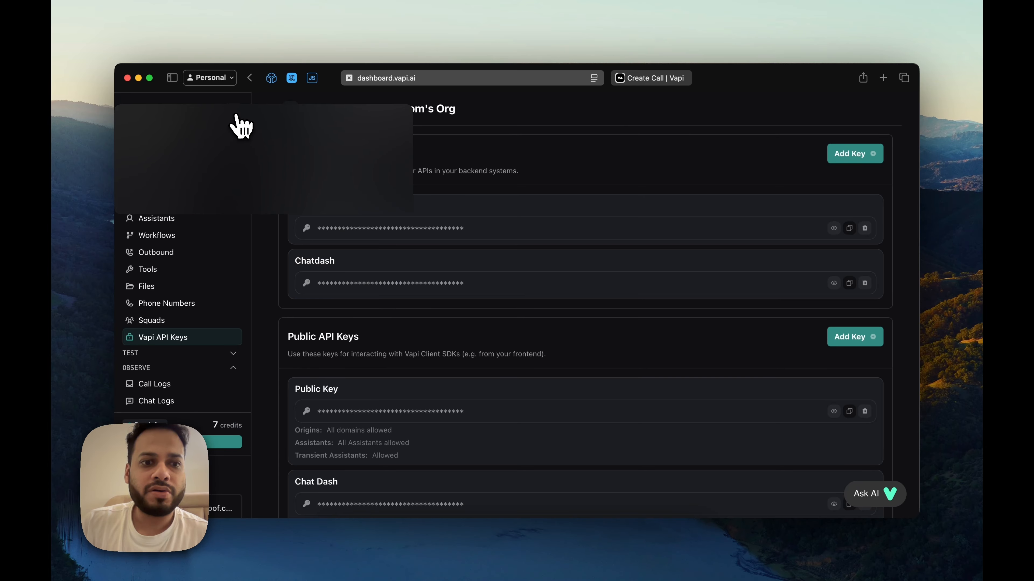
pyautogui.click(812, 155)
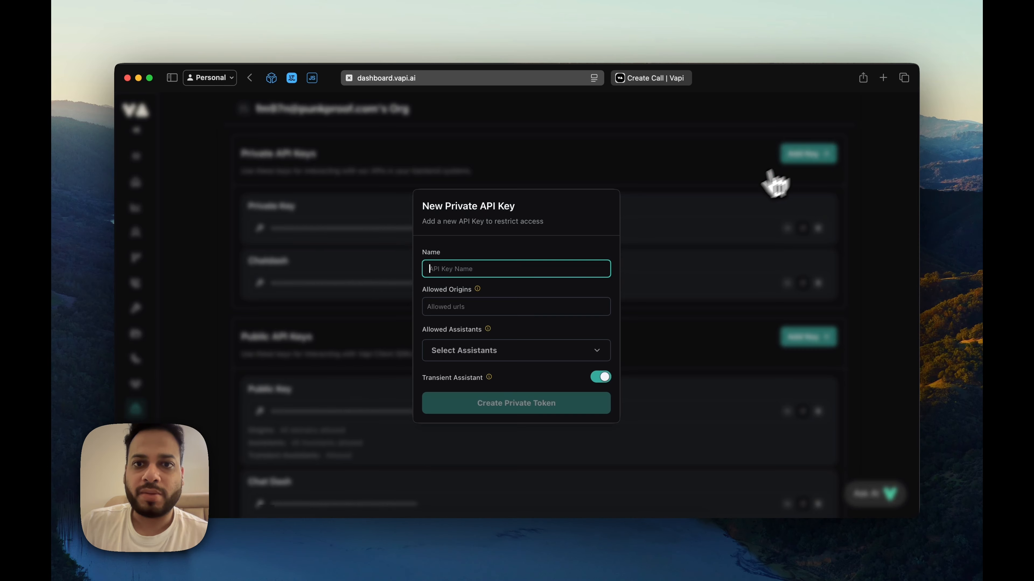
pyautogui.write('hubspot')
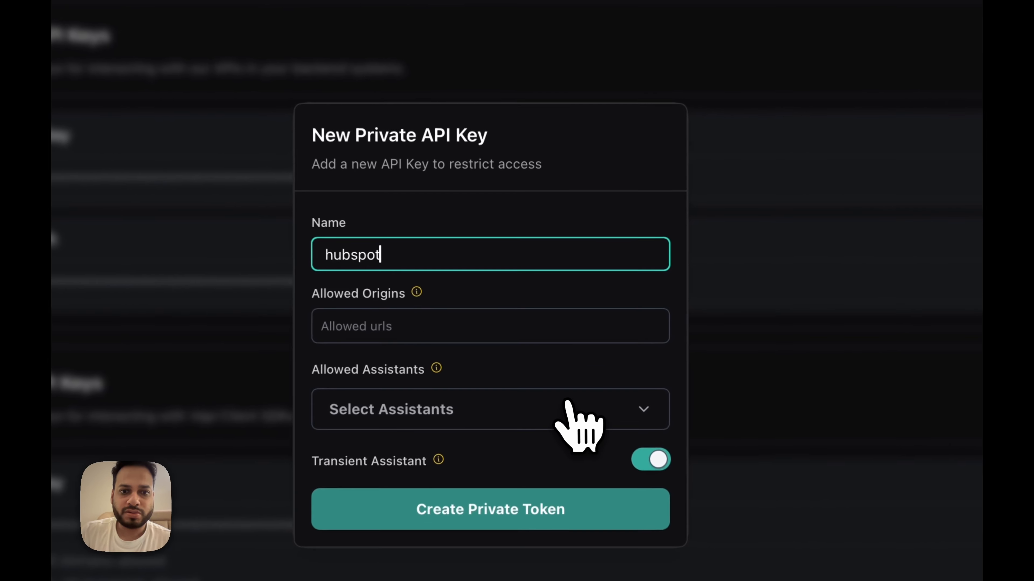
pyautogui.click(562, 359)
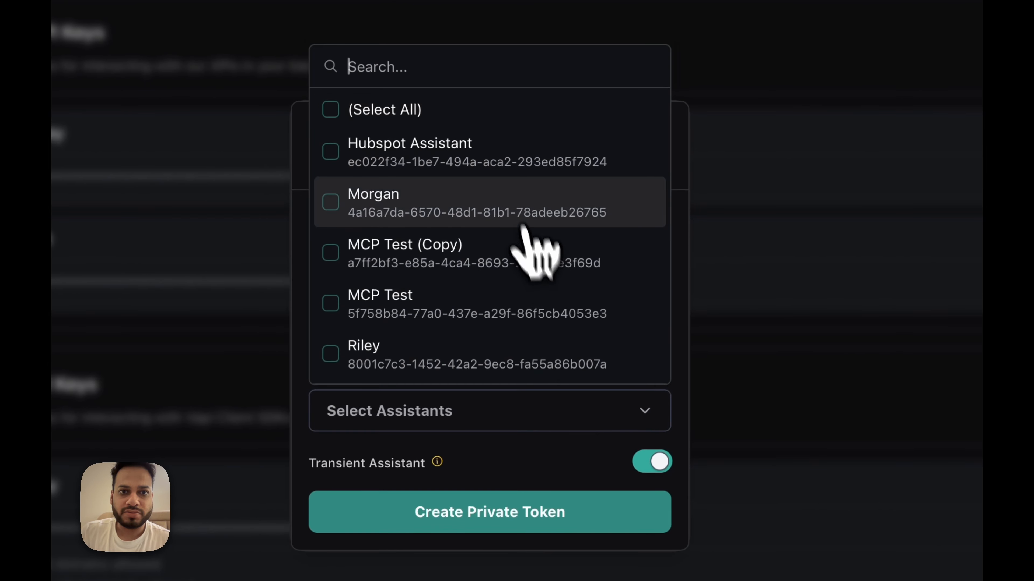
pyautogui.click(407, 110)
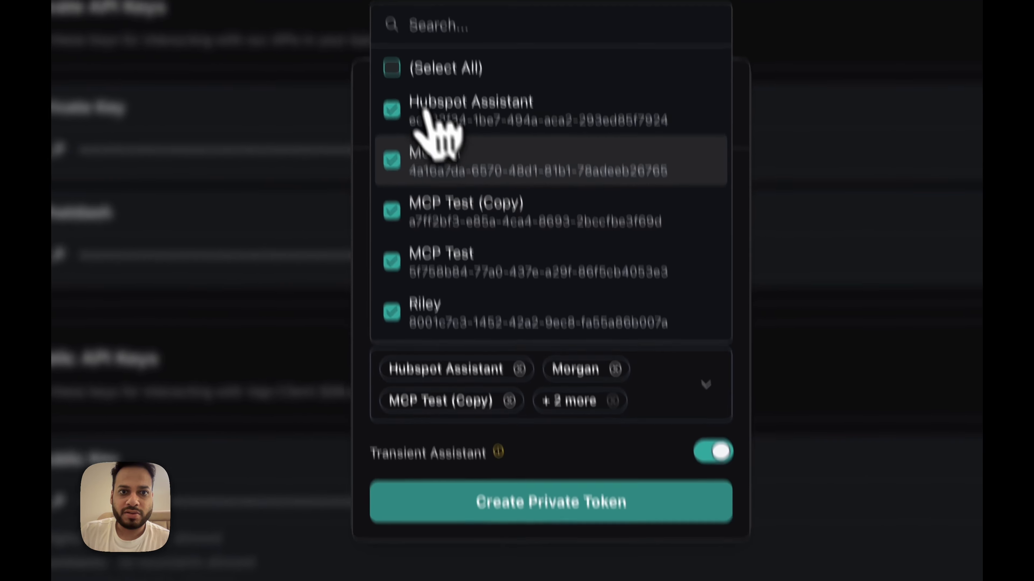
pyautogui.click(401, 73)
pyautogui.click(396, 109)
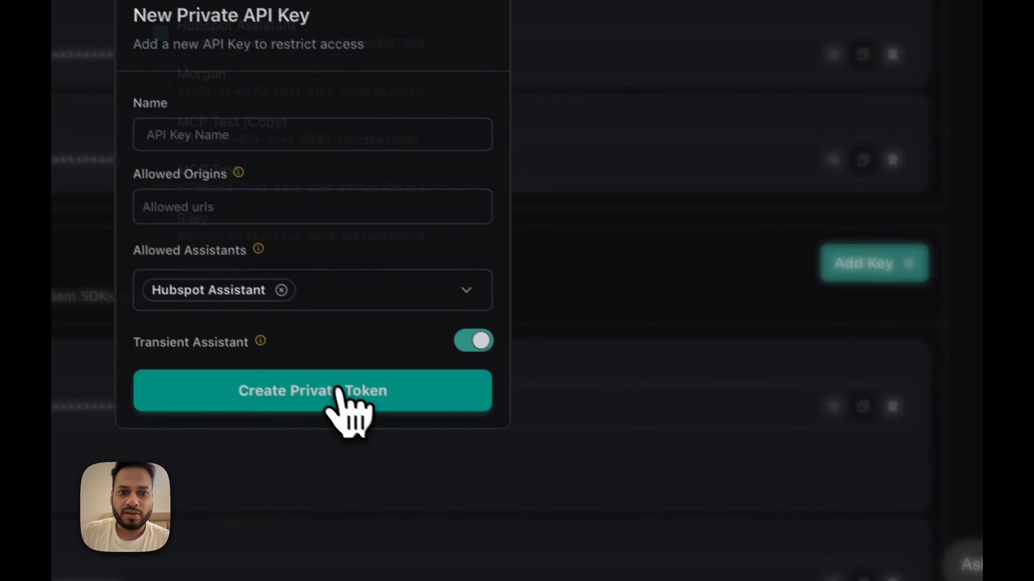
pyautogui.click(594, 578)
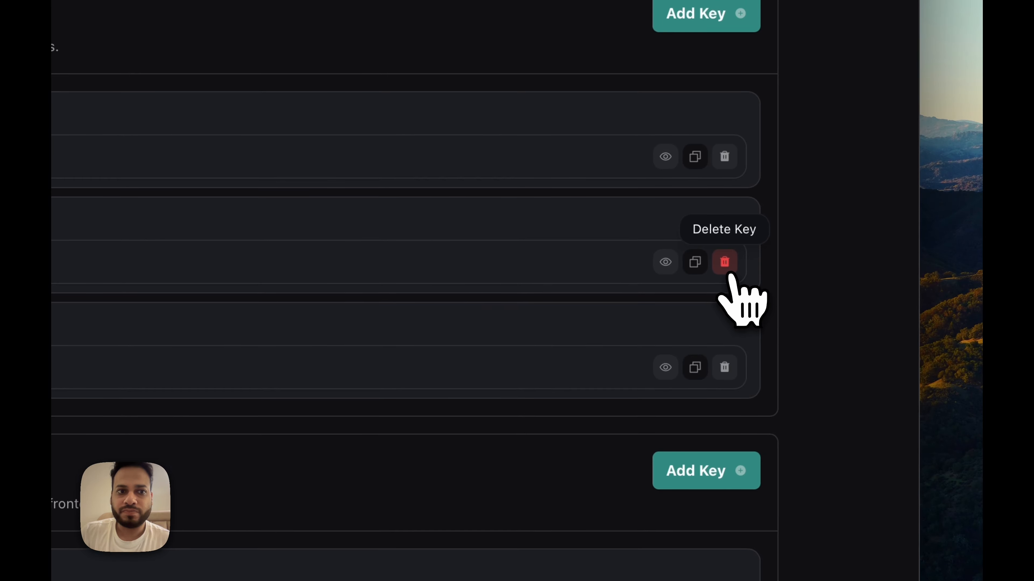
pyautogui.click(883, 153)
pyautogui.click(854, 258)
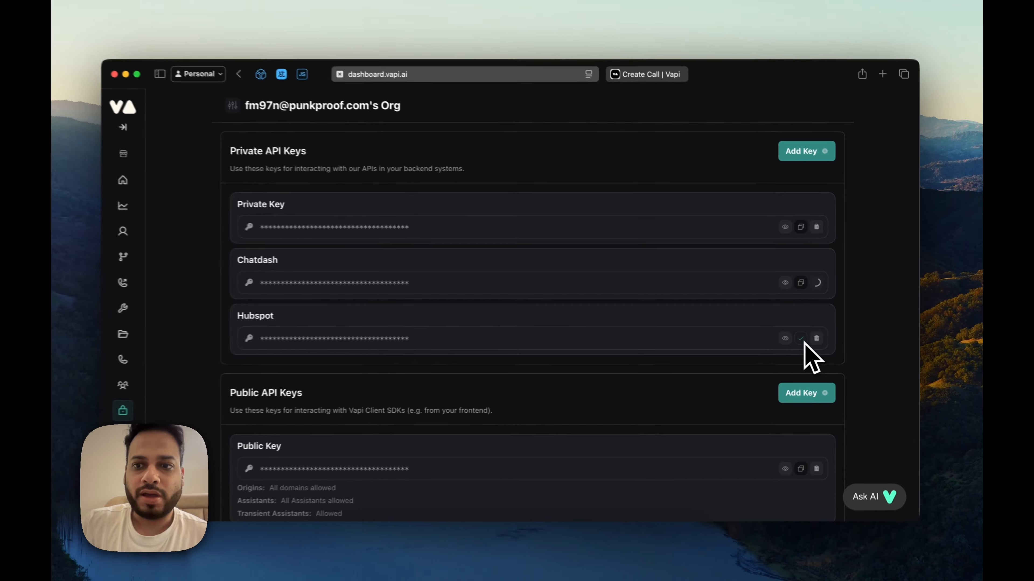
# Step: Paste the Hubspot API key as the bearer token and add an assistantId body property
pyautogui.click(645, 75)
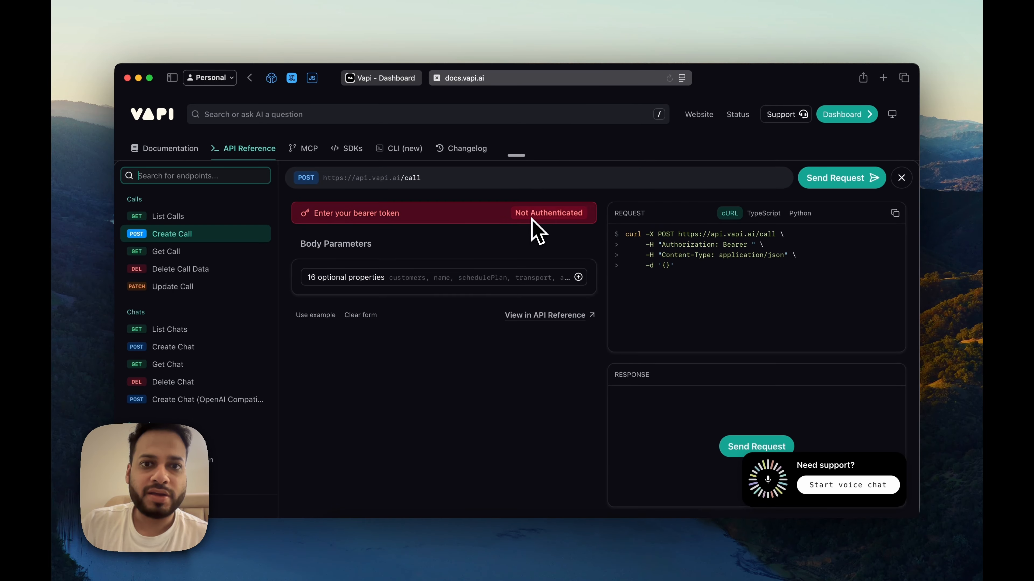
pyautogui.click(462, 221)
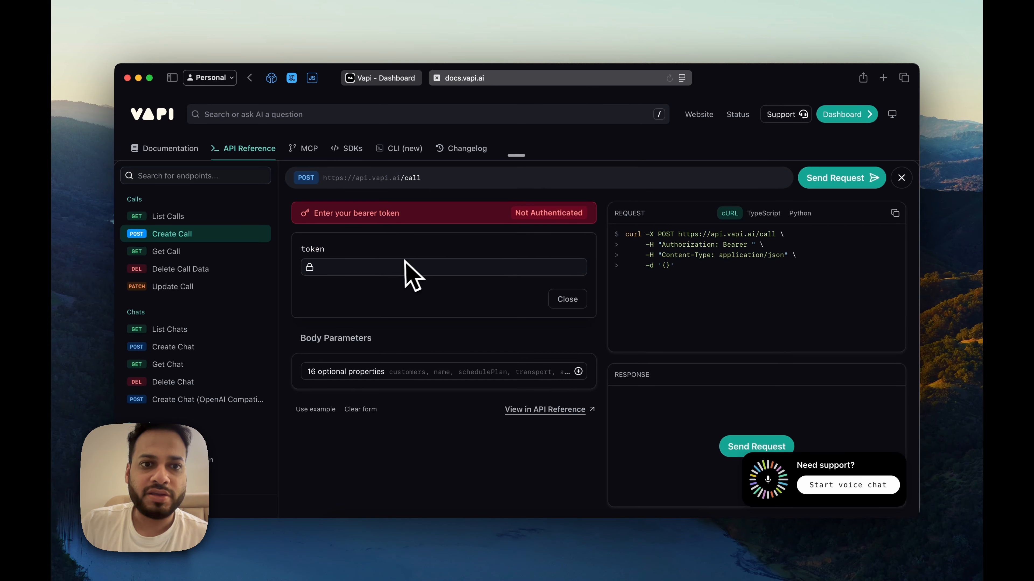
pyautogui.click(402, 266)
pyautogui.press('super+v')
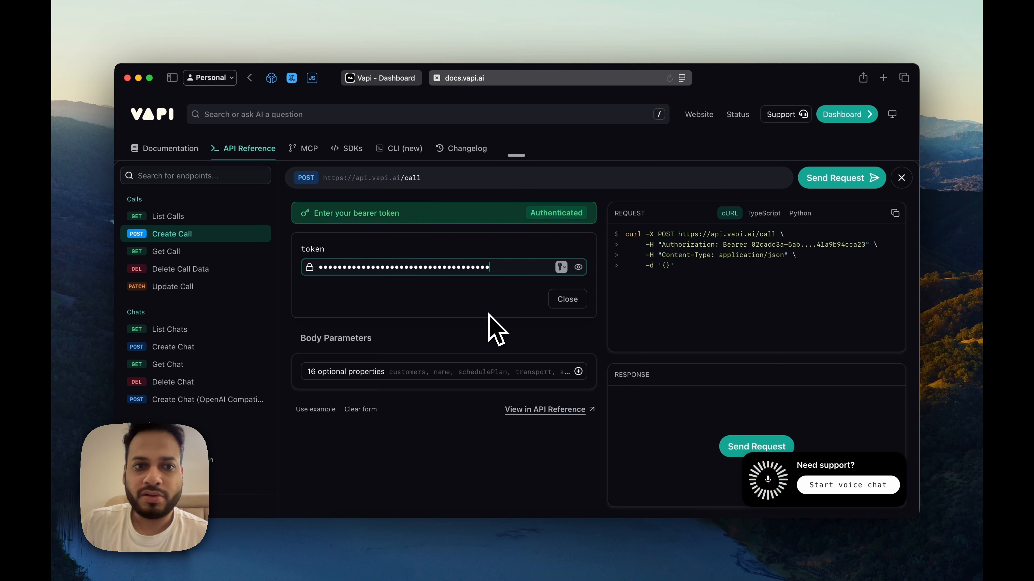
pyautogui.click(490, 371)
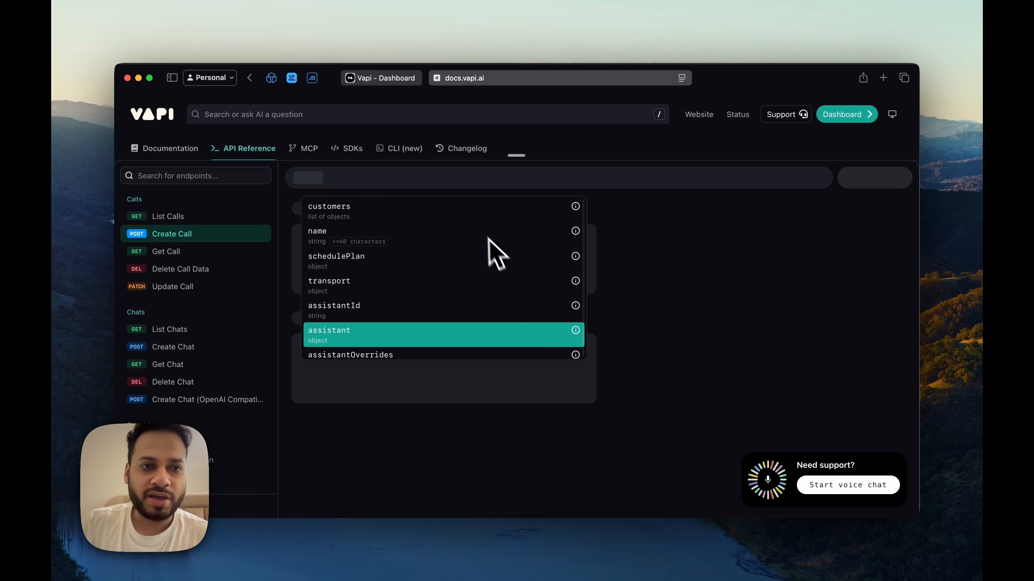
pyautogui.click(481, 214)
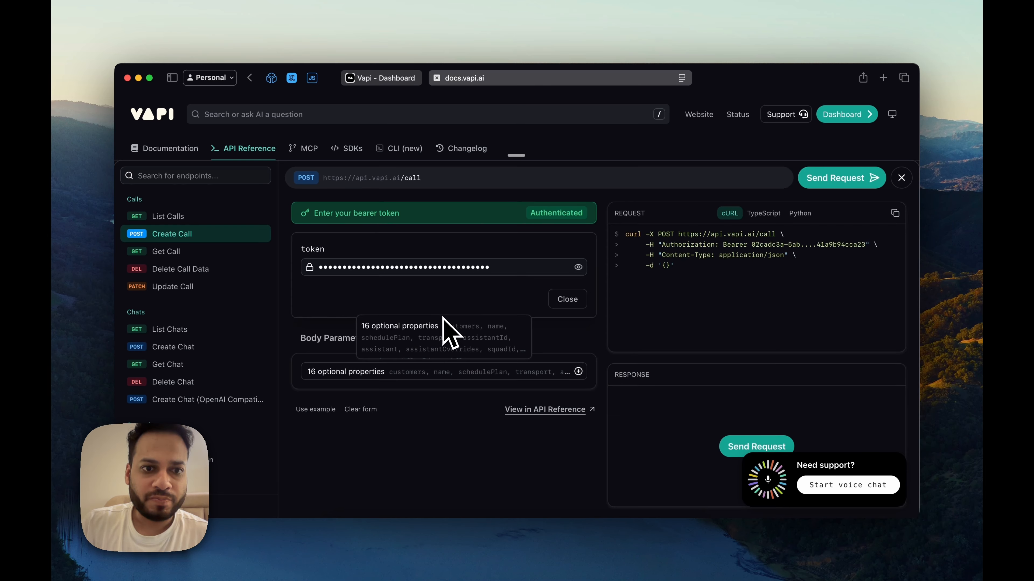
pyautogui.click(548, 371)
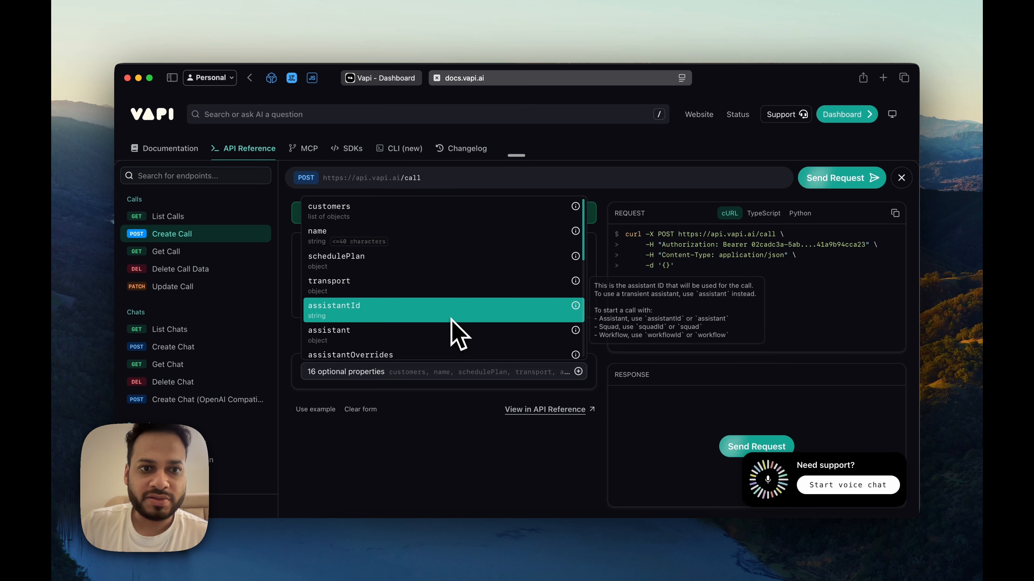
pyautogui.press('Return')
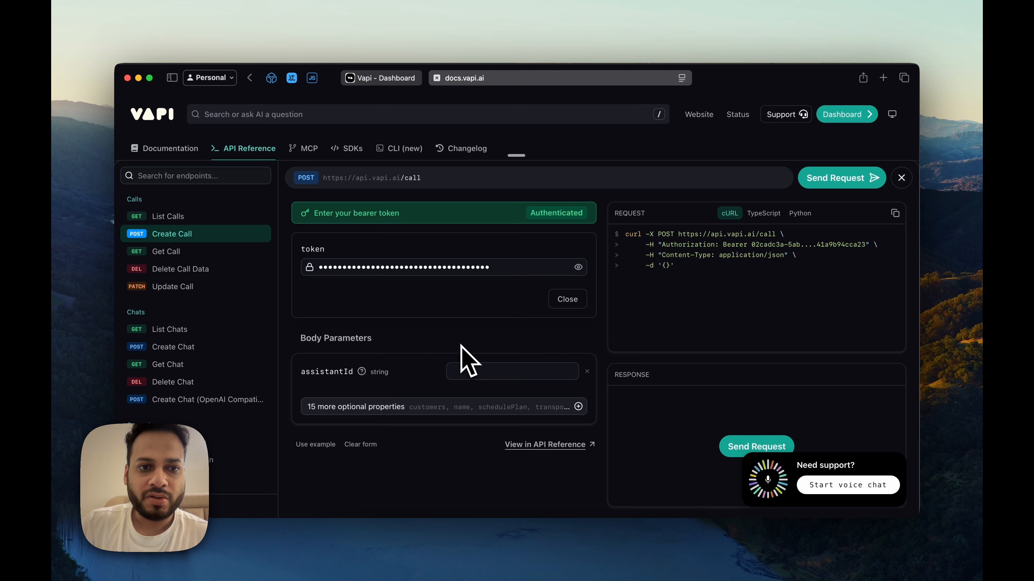
# Step: Copy the Hubspot Assistant's ID from the dashboard into the assistantId field
pyautogui.click(379, 80)
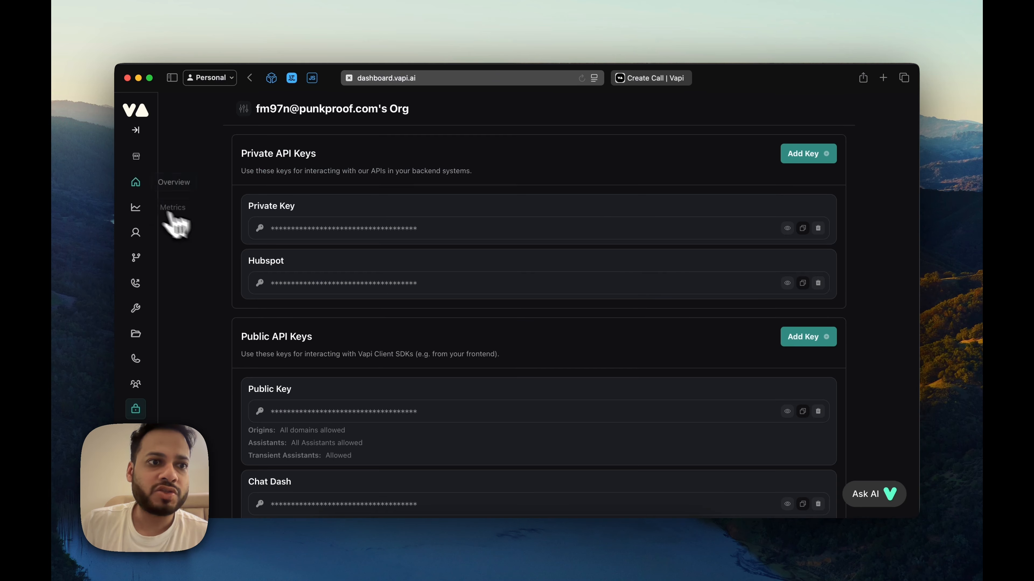
pyautogui.click(135, 232)
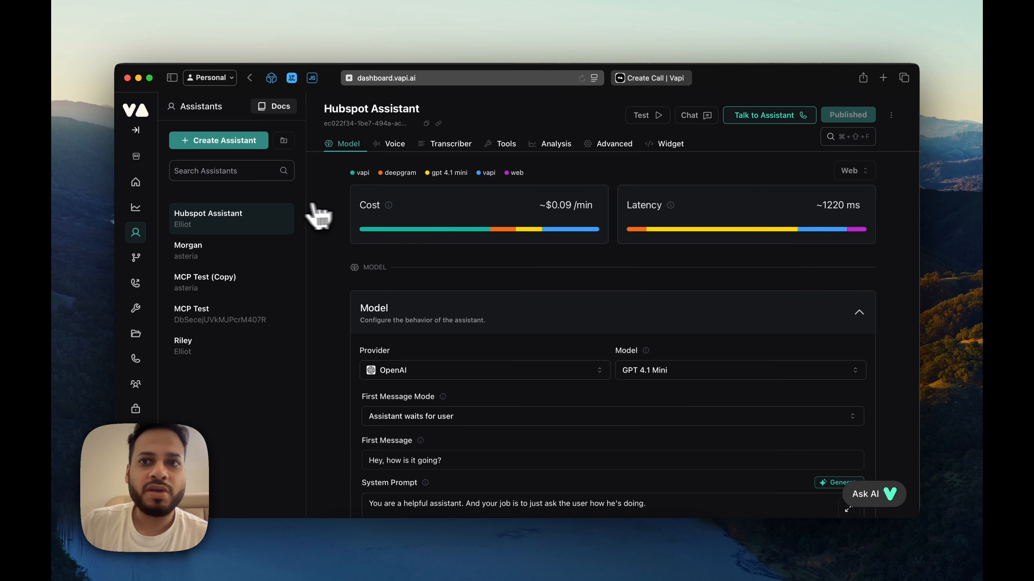
pyautogui.click(426, 123)
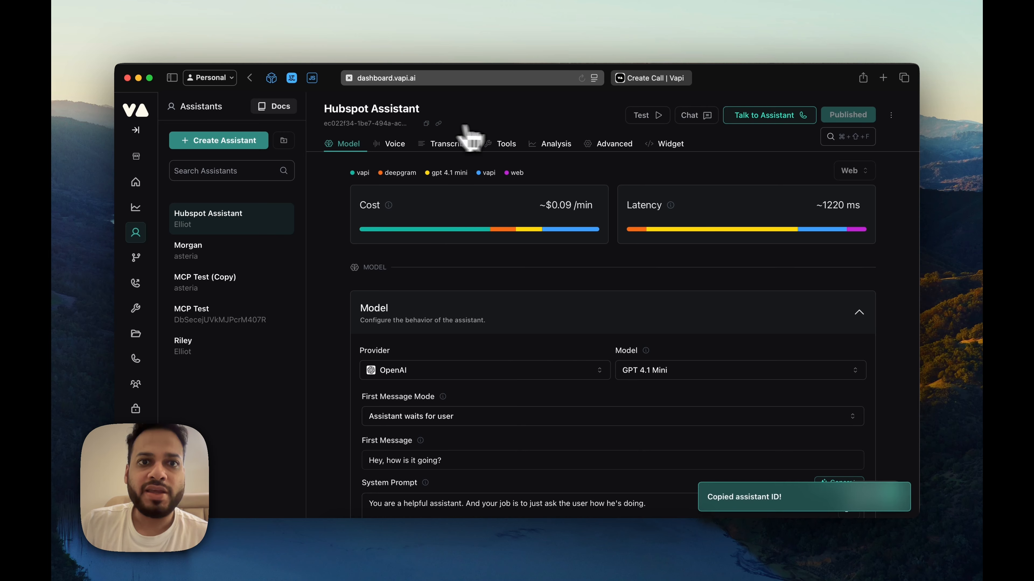
pyautogui.hotkey('ctrl', 'Tab')
pyautogui.click(482, 372)
pyautogui.press('super+v')
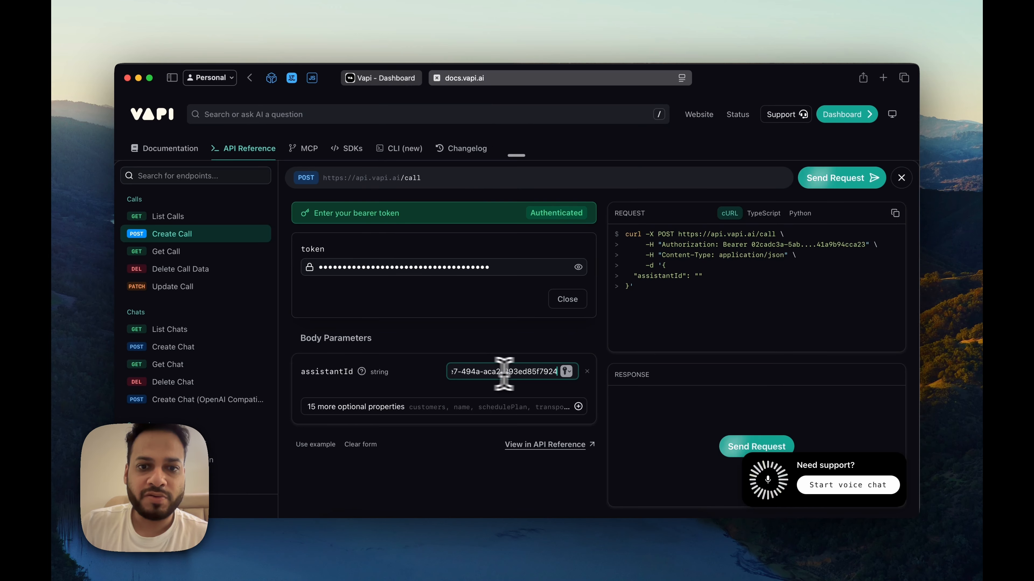
# Step: Fill phoneNumberId with the phone number's ID from the Phone Numbers page
pyautogui.click(578, 407)
pyautogui.scroll(-5, 450, 305)
pyautogui.scroll(-4, 450, 305)
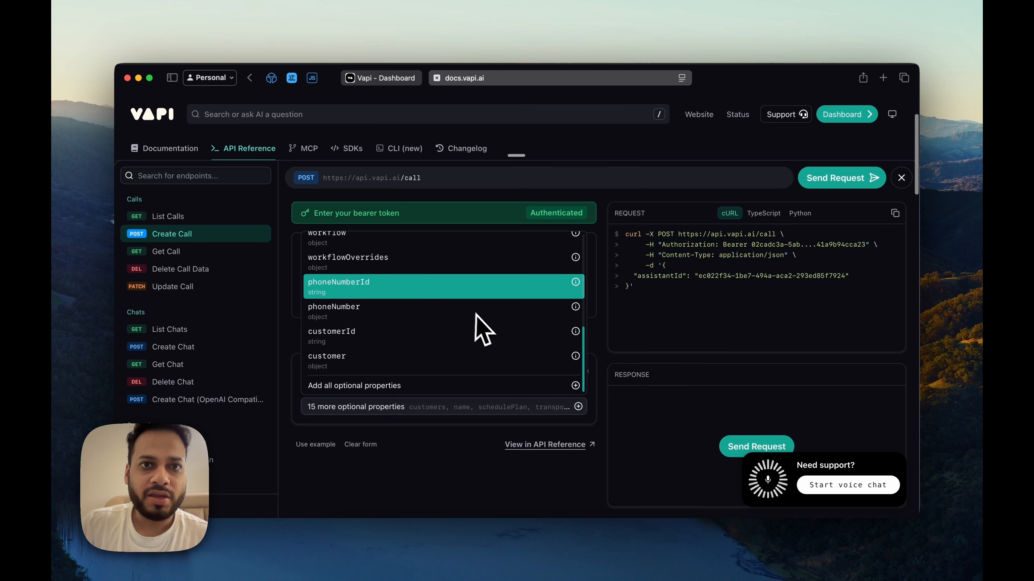
pyautogui.hotkey('ctrl', 'Tab')
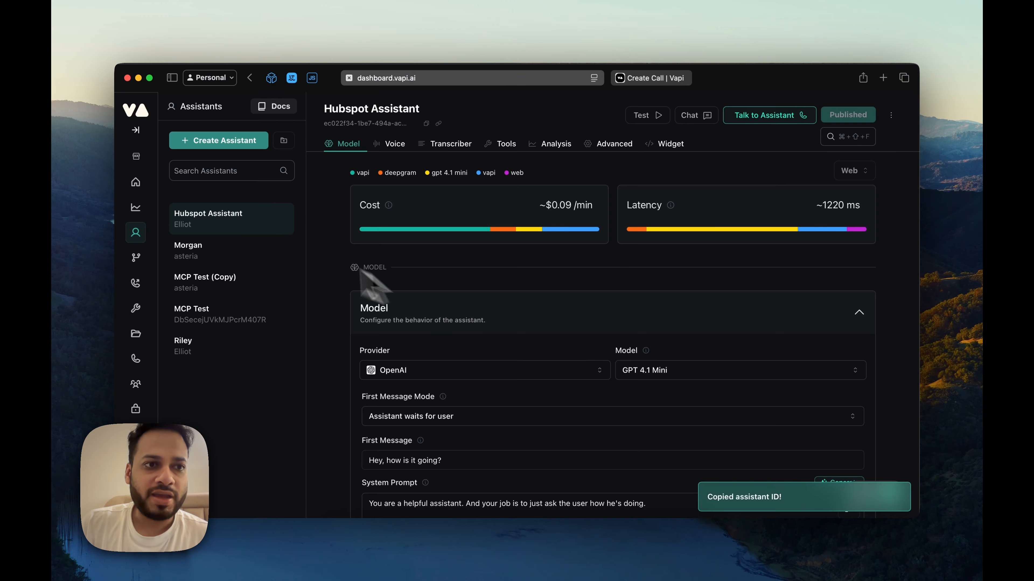
pyautogui.click(135, 355)
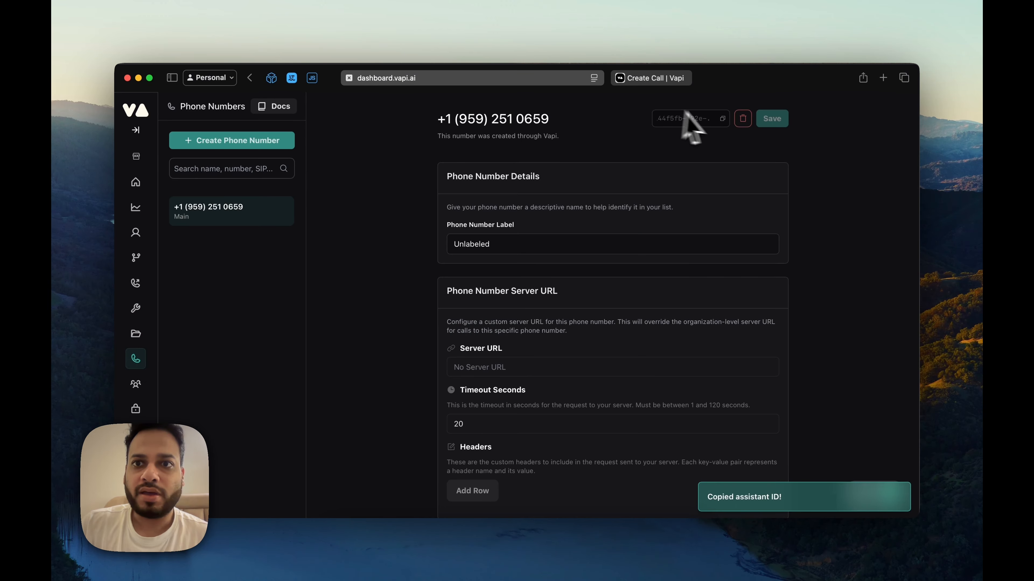
pyautogui.hotkey('ctrl', 'Tab')
pyautogui.click(547, 408)
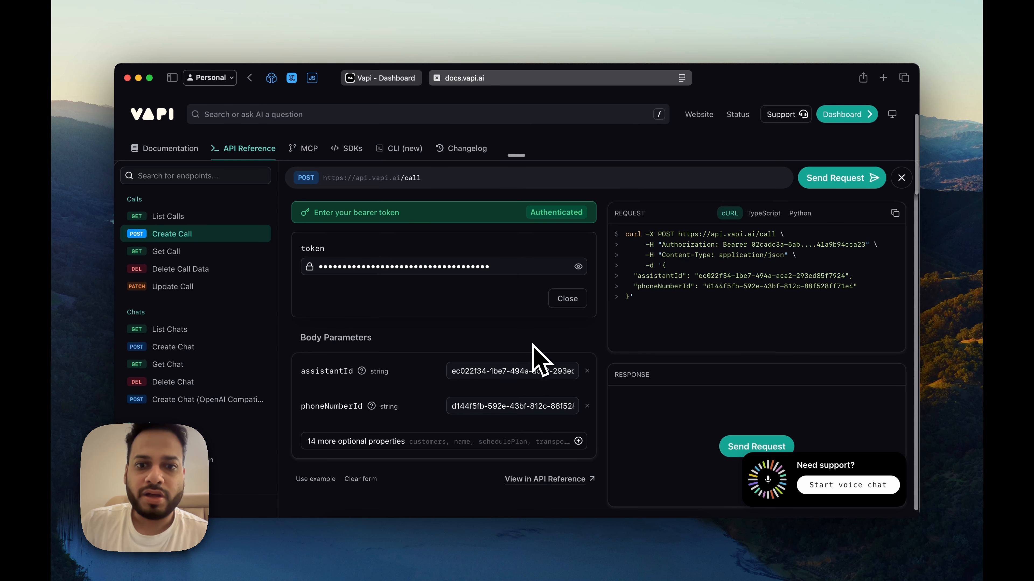
pyautogui.scroll(-1, 562, 424)
# Step: Add a customer object with the numberE164CheckEnabled property to the Create Call body
pyautogui.click(576, 432)
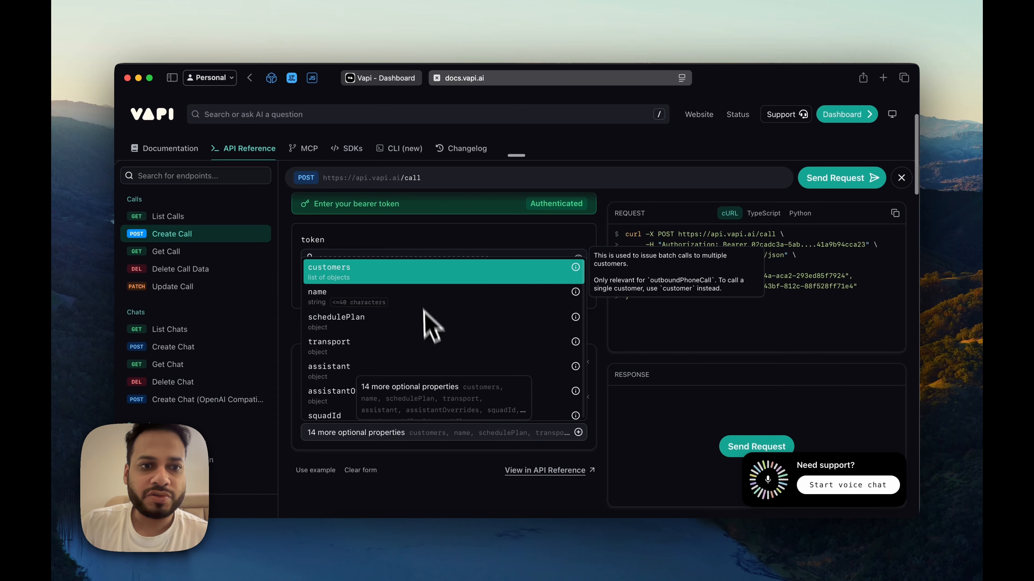
pyautogui.click(423, 273)
pyautogui.click(478, 360)
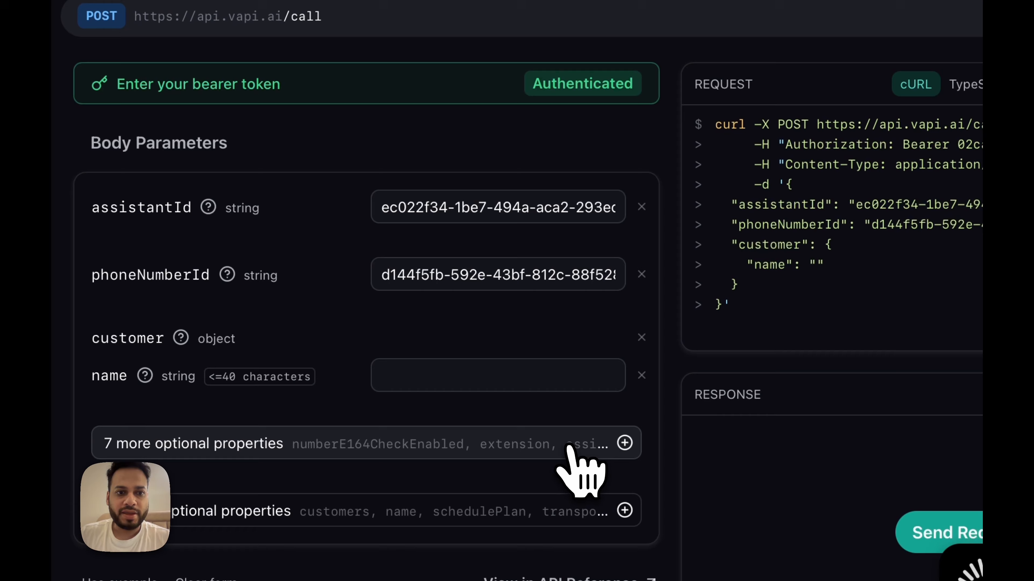
pyautogui.click(555, 421)
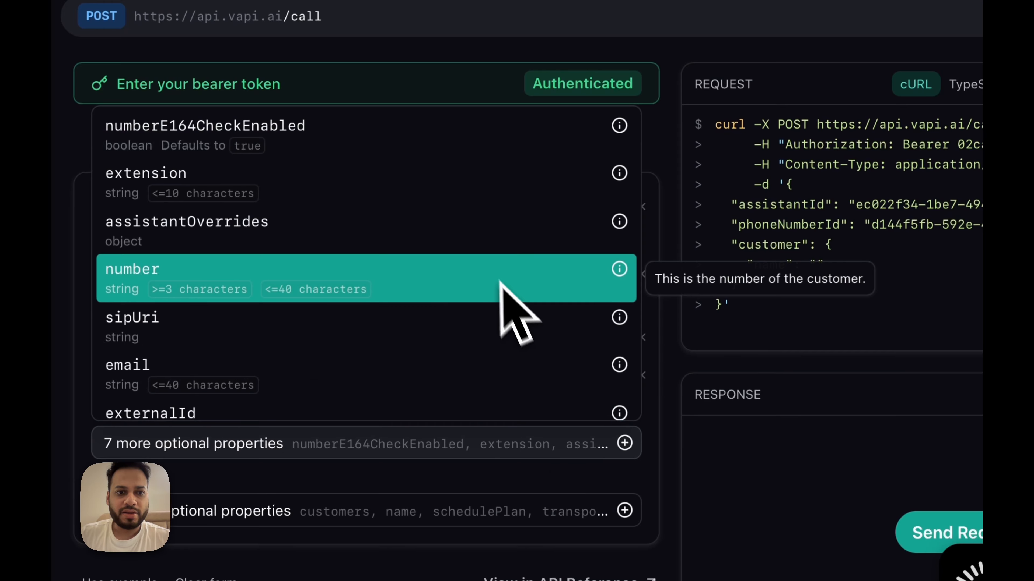
pyautogui.scroll(-2, 477, 291)
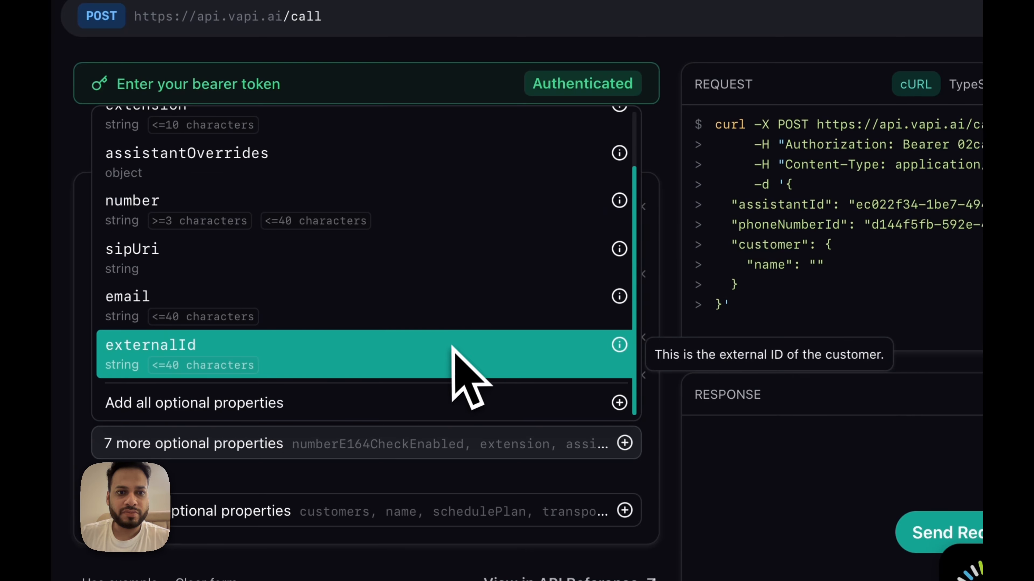
pyautogui.scroll(2, 461, 273)
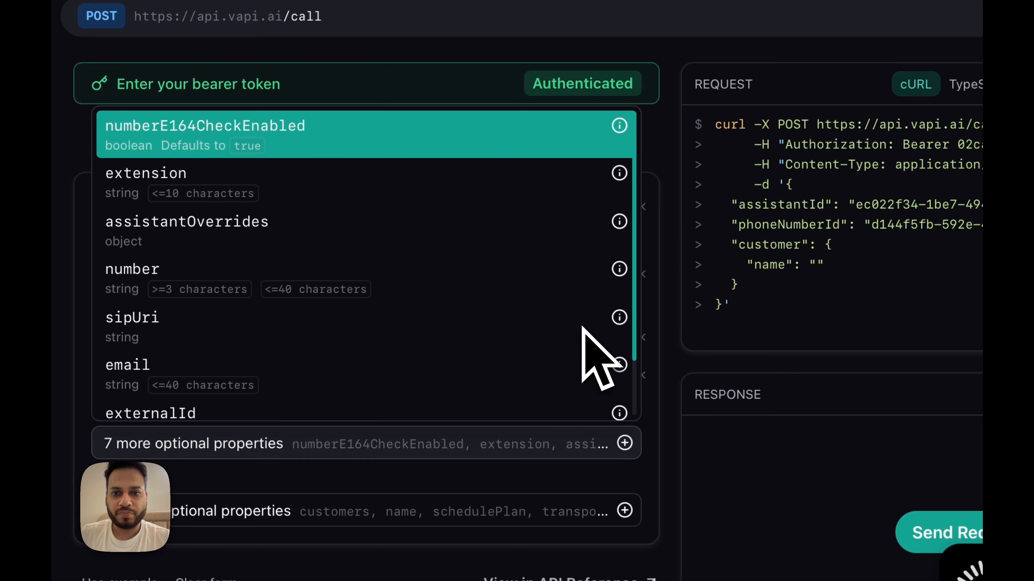
pyautogui.press('Return')
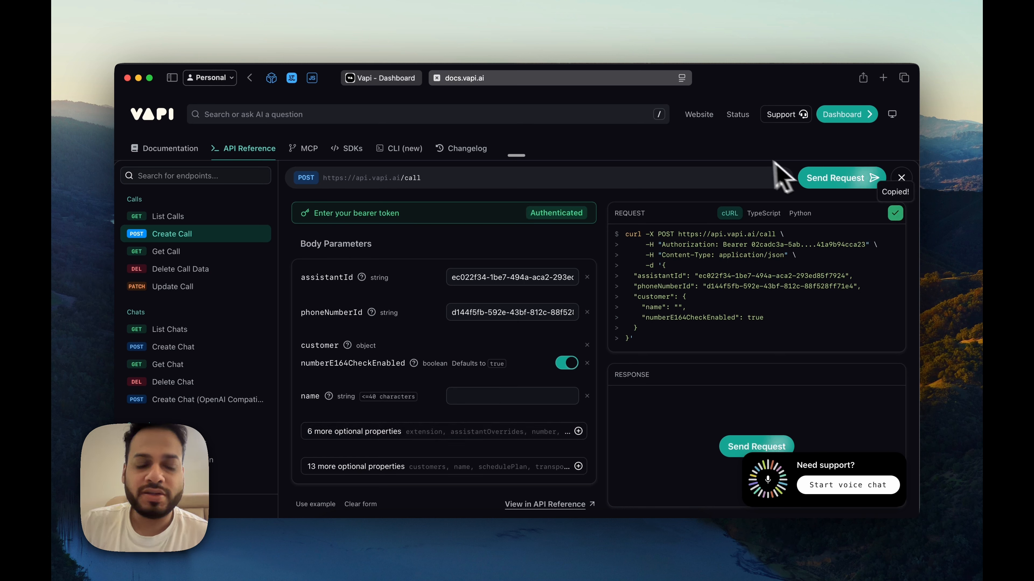
# Step: Add an HTTP Request node after Get a contact, filled from the imported Vapi cURL command
pyautogui.click(570, 537)
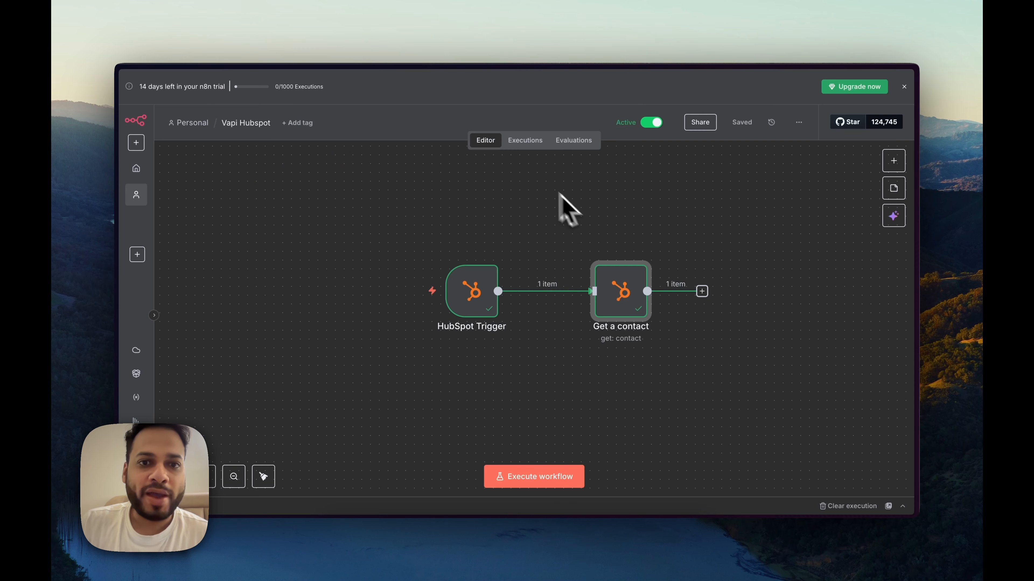
pyautogui.click(699, 290)
pyautogui.write('http')
pyautogui.click(773, 246)
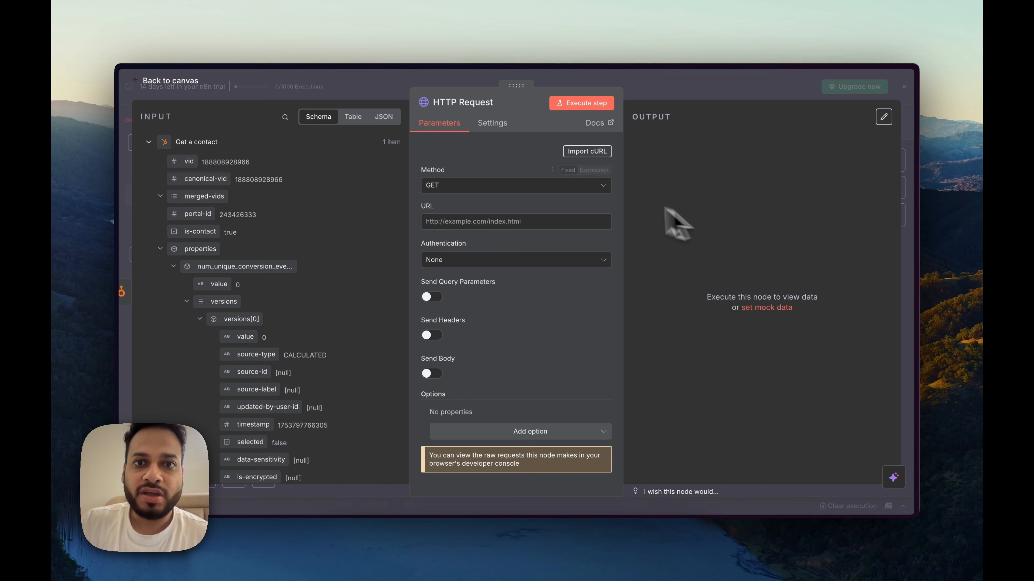
pyautogui.click(589, 152)
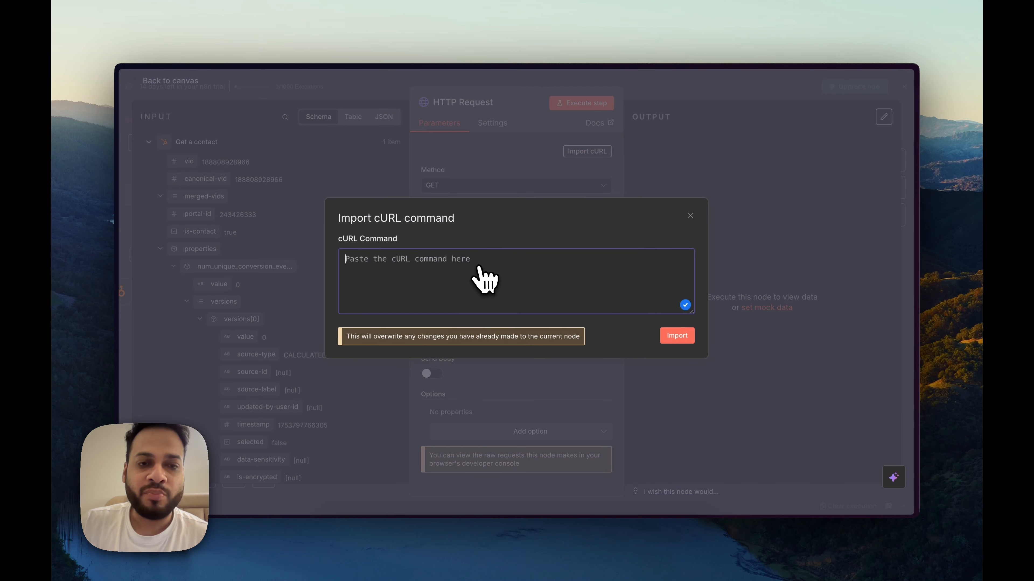
pyautogui.hotkey('ctrl', 'v')
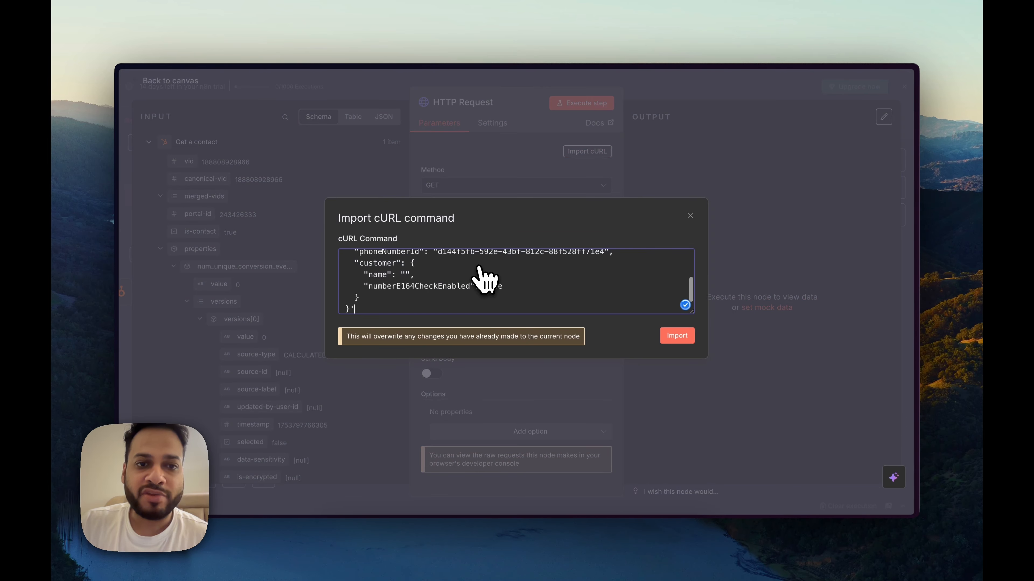
pyautogui.click(673, 337)
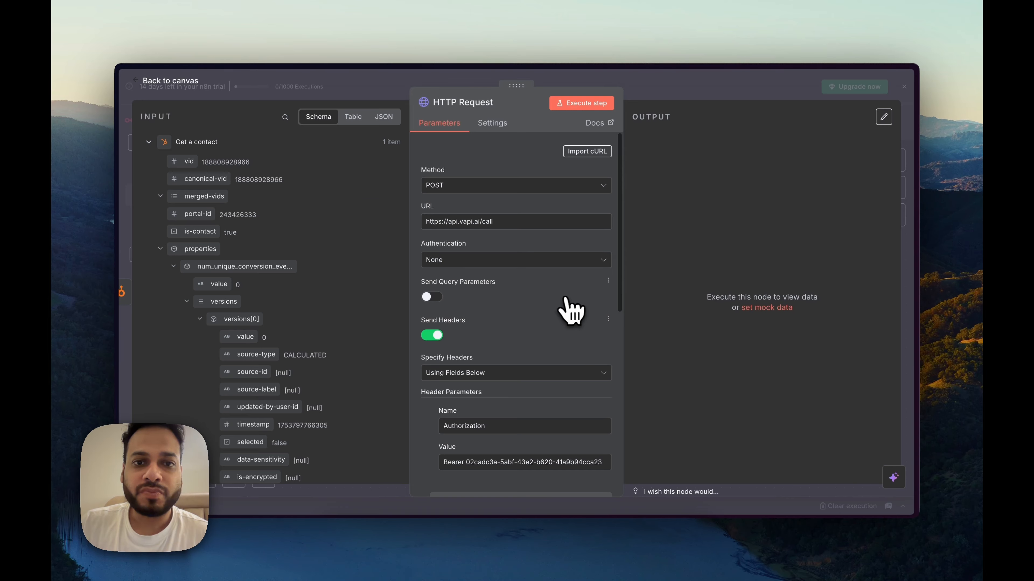
pyautogui.scroll(-7, 567, 312)
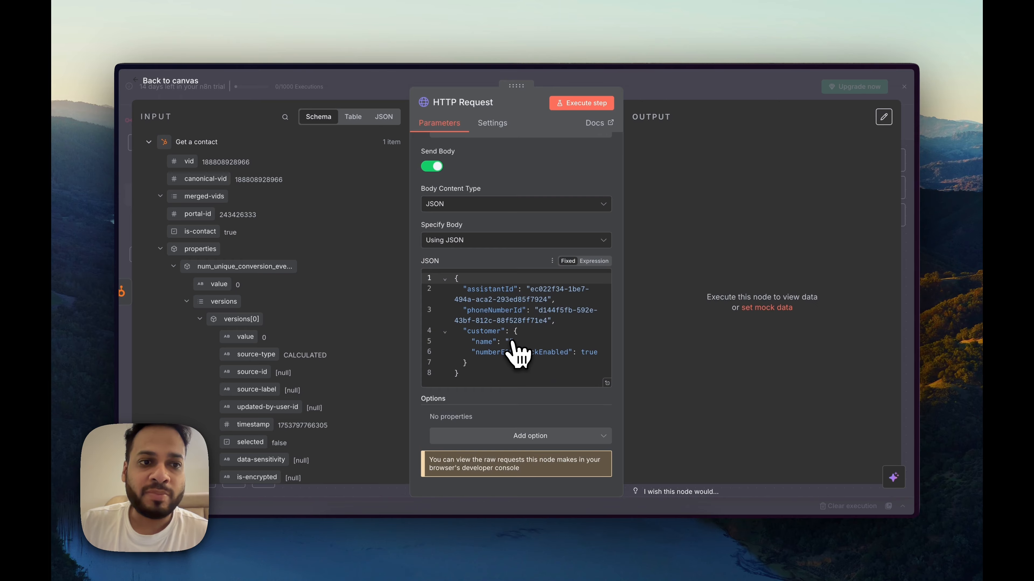
# Step: Map the contact's firstname value into the customer name quotes of the JSON body
pyautogui.click(284, 117)
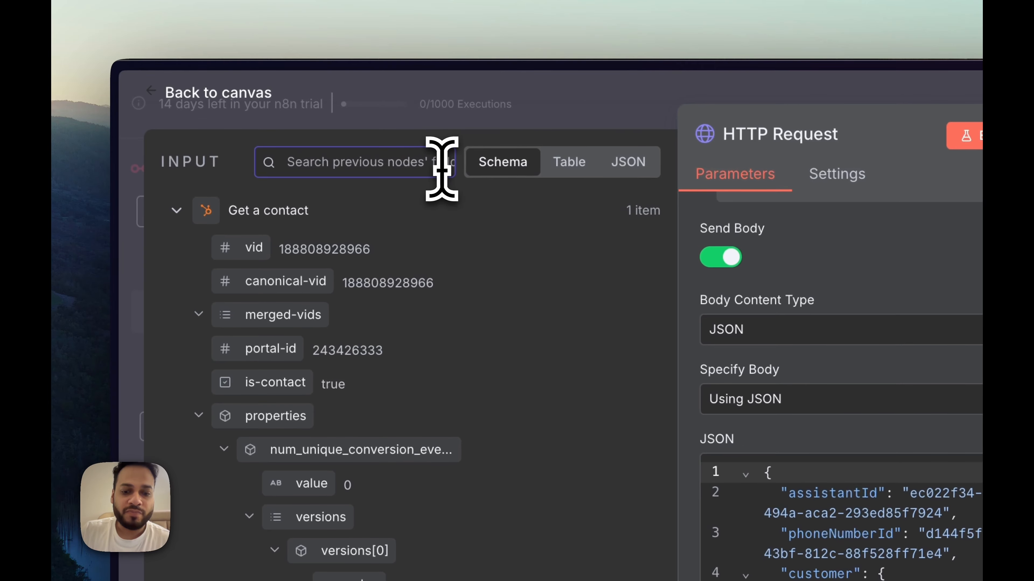
pyautogui.moveTo(311, 319); pyautogui.dragTo(869, 580)
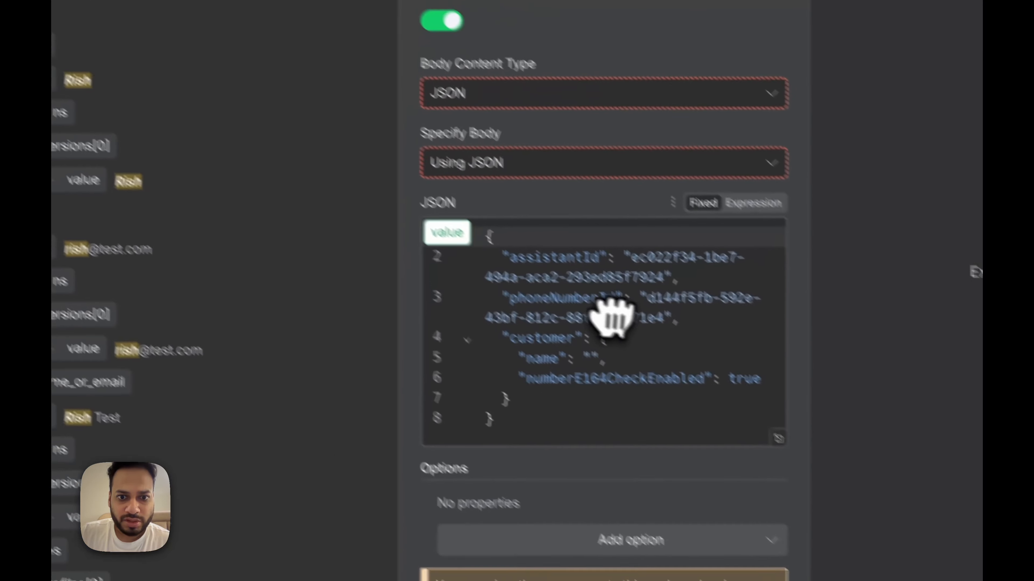
pyautogui.moveTo(564, 344); pyautogui.dragTo(565, 342)
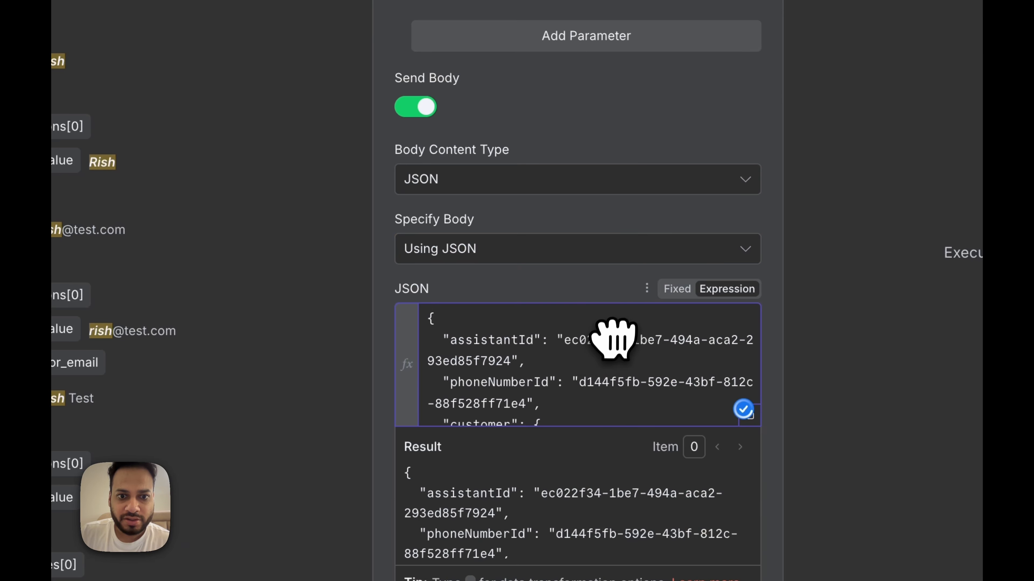
pyautogui.click(446, 412)
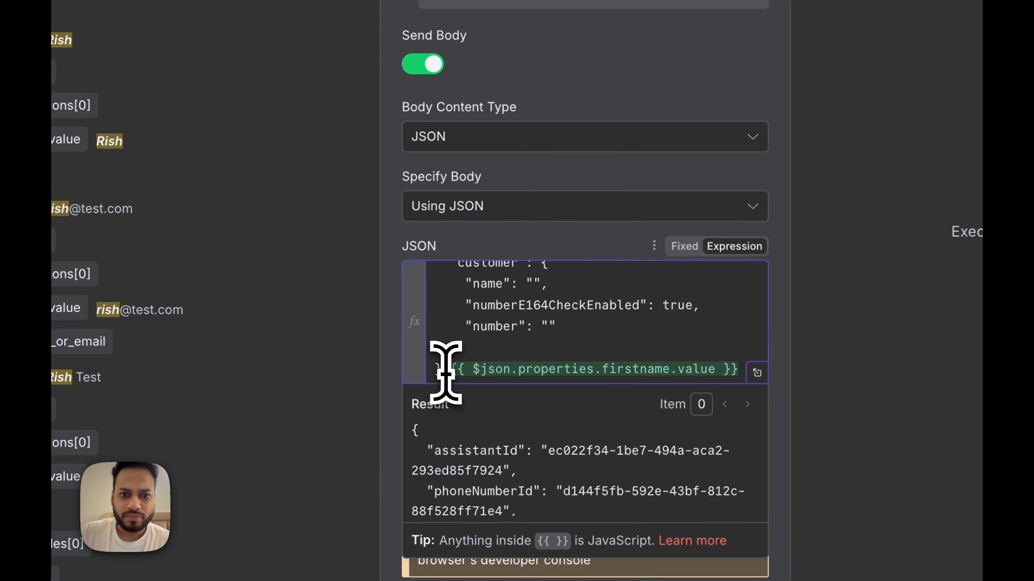
pyautogui.hotkey('ctrl', 'z')
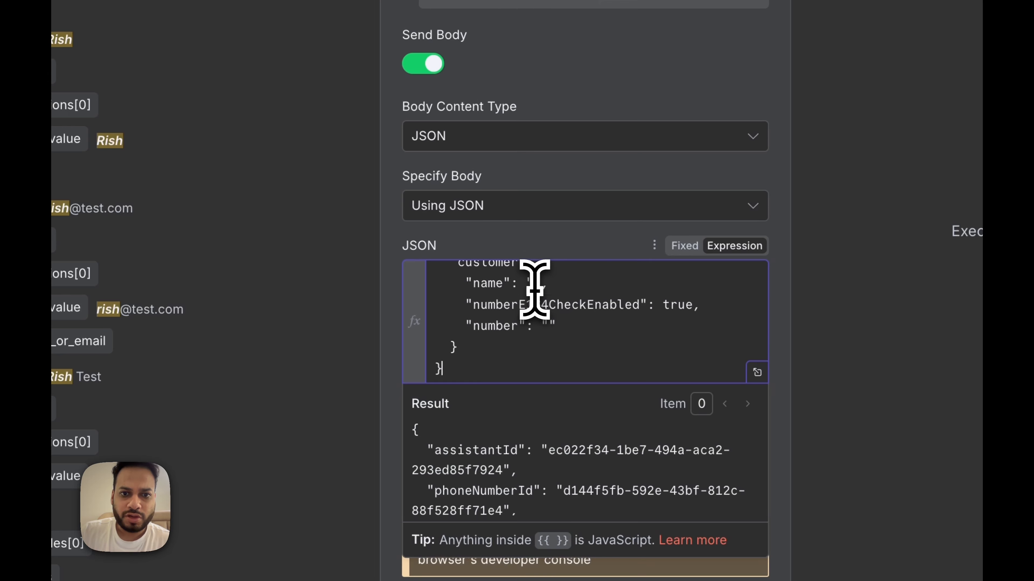
pyautogui.hotkey('ctrl', 'shift', 'z')
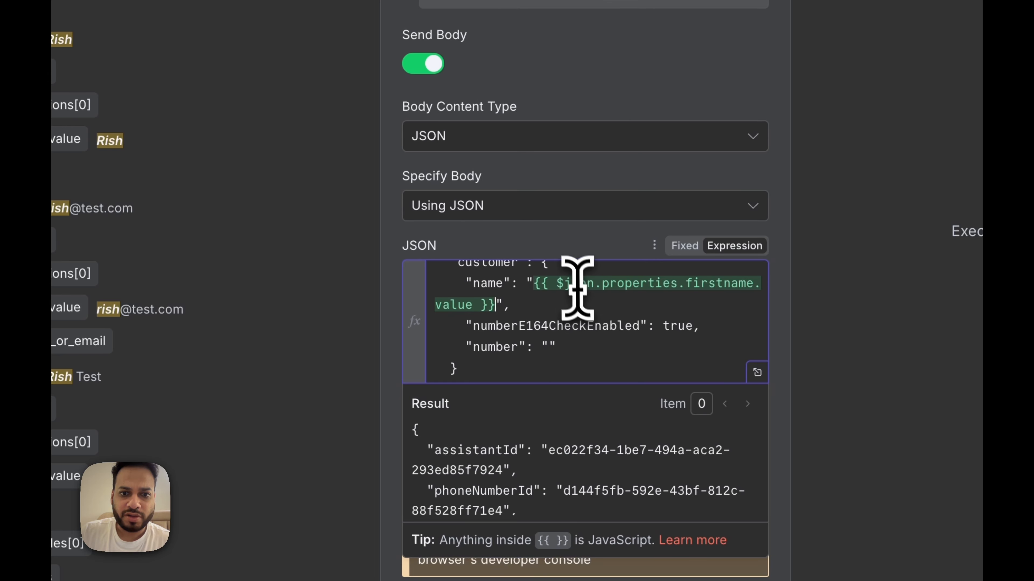
pyautogui.scroll(-5, 596, 428)
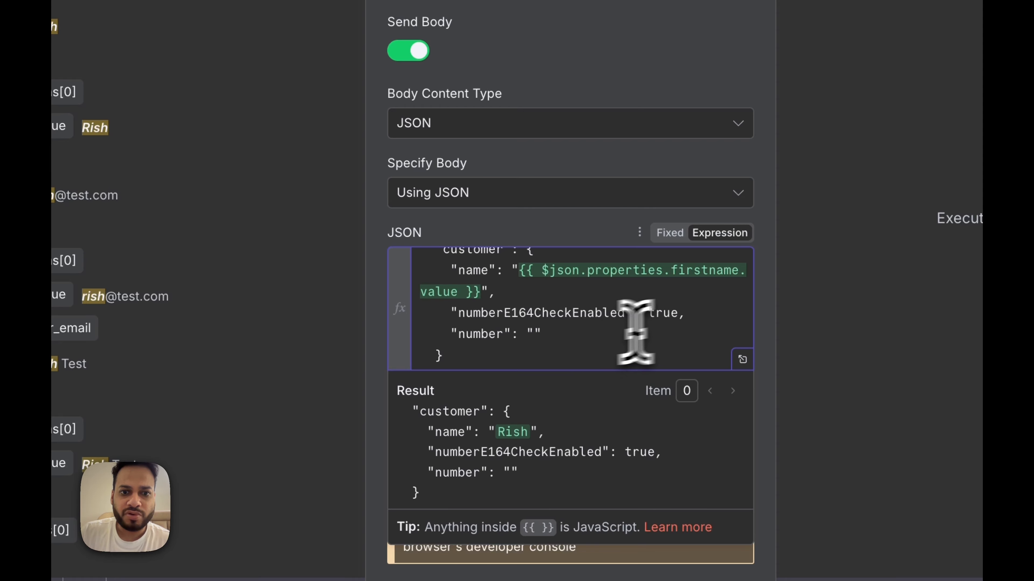
pyautogui.scroll(-1, 541, 355)
# Step: Map the contact's phone value into the customer number quotes of the JSON body
pyautogui.doubleClick(306, 133)
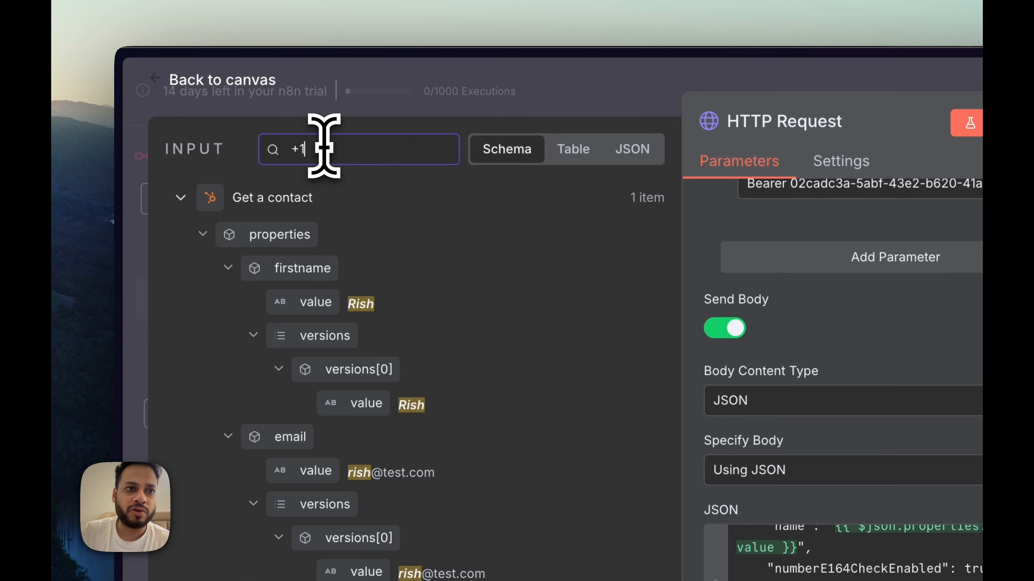
pyautogui.write('+1')
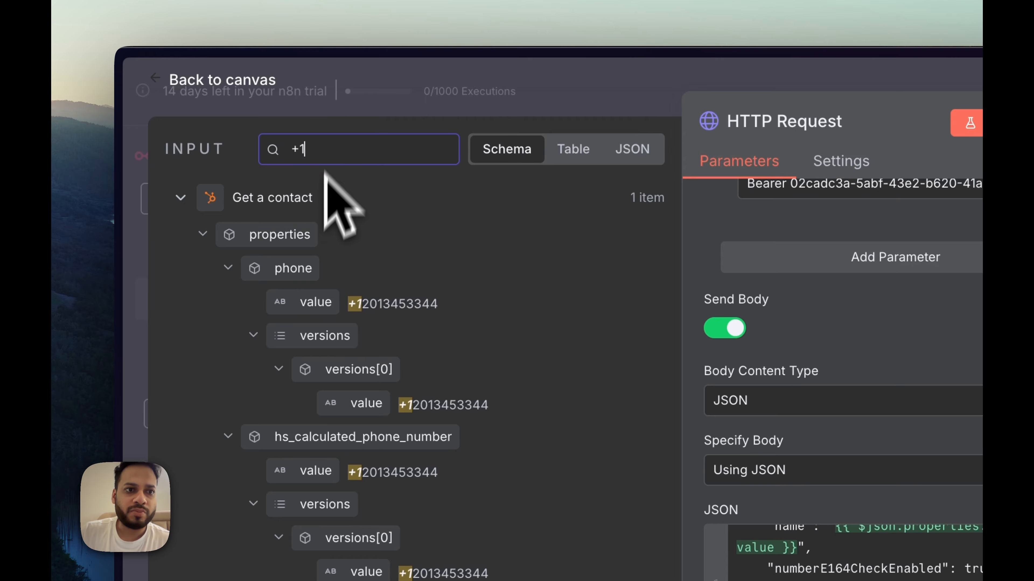
pyautogui.moveTo(300, 304); pyautogui.dragTo(763, 571)
pyautogui.moveTo(541, 326); pyautogui.dragTo(622, 340)
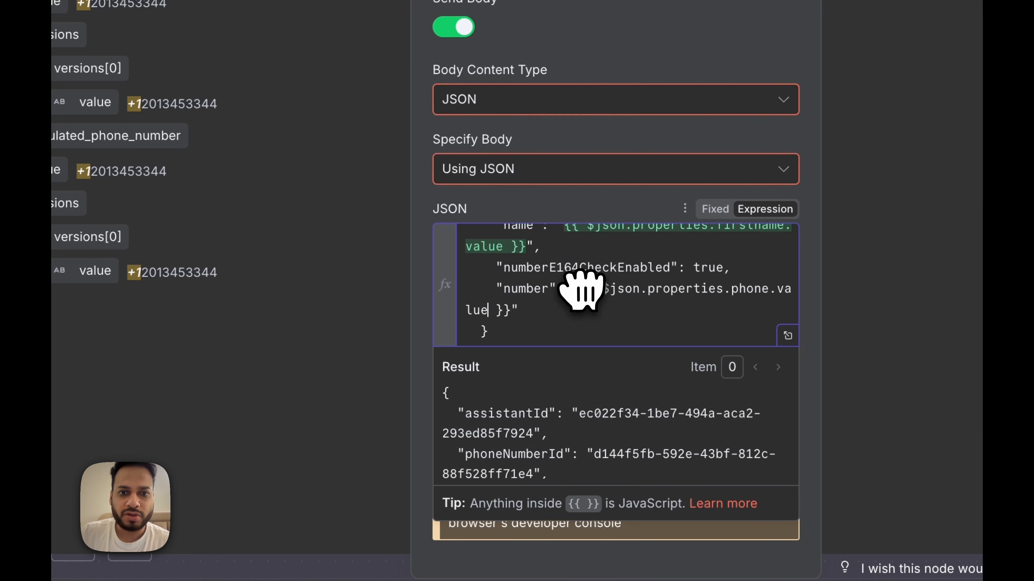
pyautogui.scroll(-1, 619, 324)
pyautogui.scroll(-3, 623, 423)
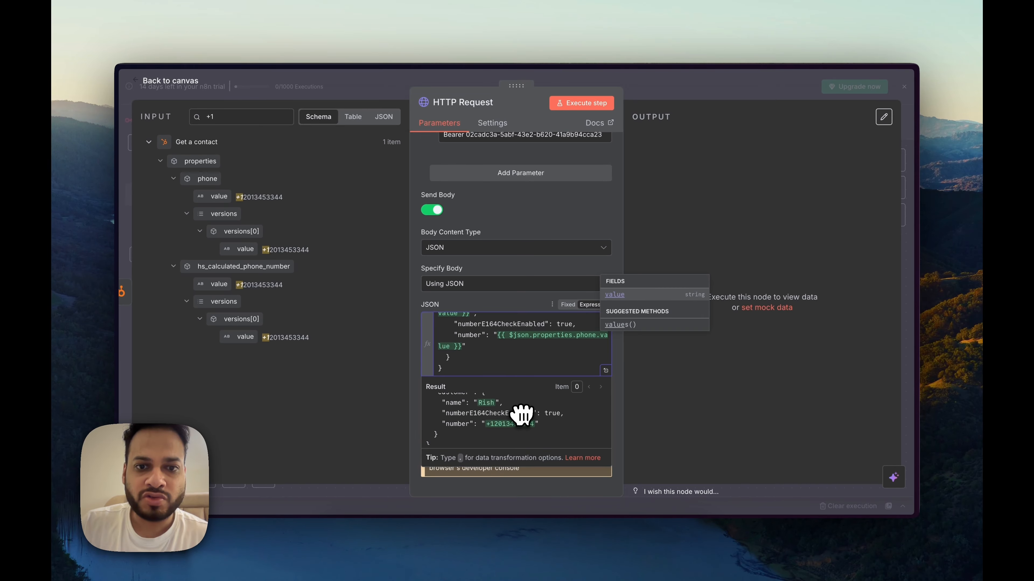
pyautogui.click(545, 305)
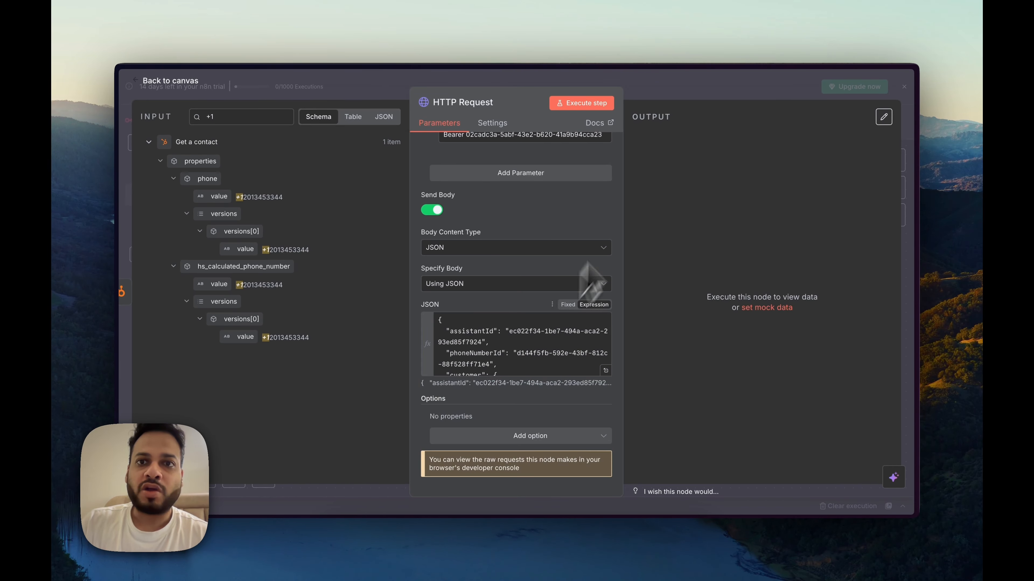
pyautogui.click(674, 85)
# Step: Shift the three nodes left, save, and start a test run awaiting a new HubSpot contact
pyautogui.hscroll(1, 666, 212)
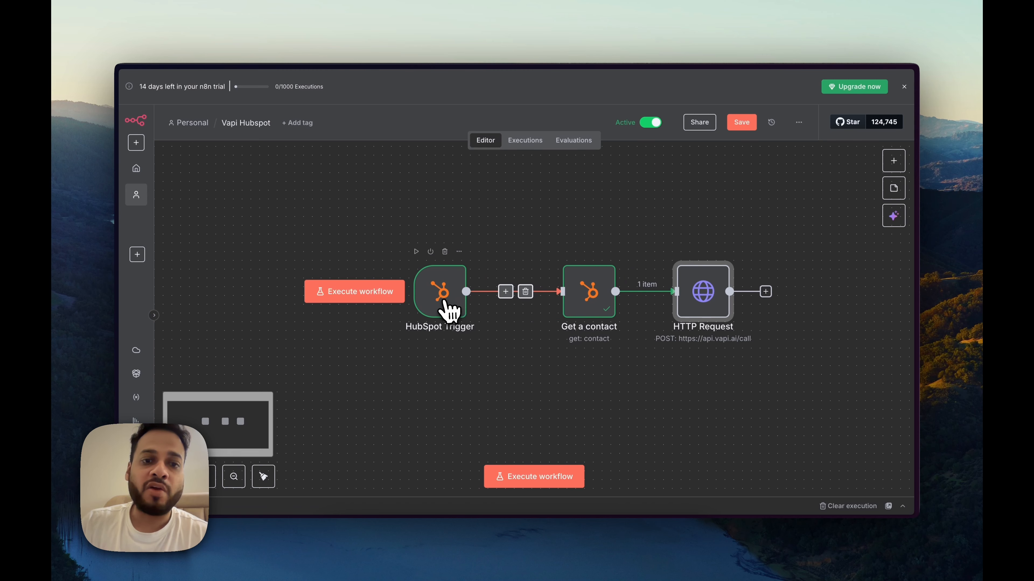
pyautogui.moveTo(445, 300); pyautogui.dragTo(403, 289)
pyautogui.moveTo(573, 296); pyautogui.dragTo(529, 293)
pyautogui.moveTo(710, 297); pyautogui.dragTo(692, 291)
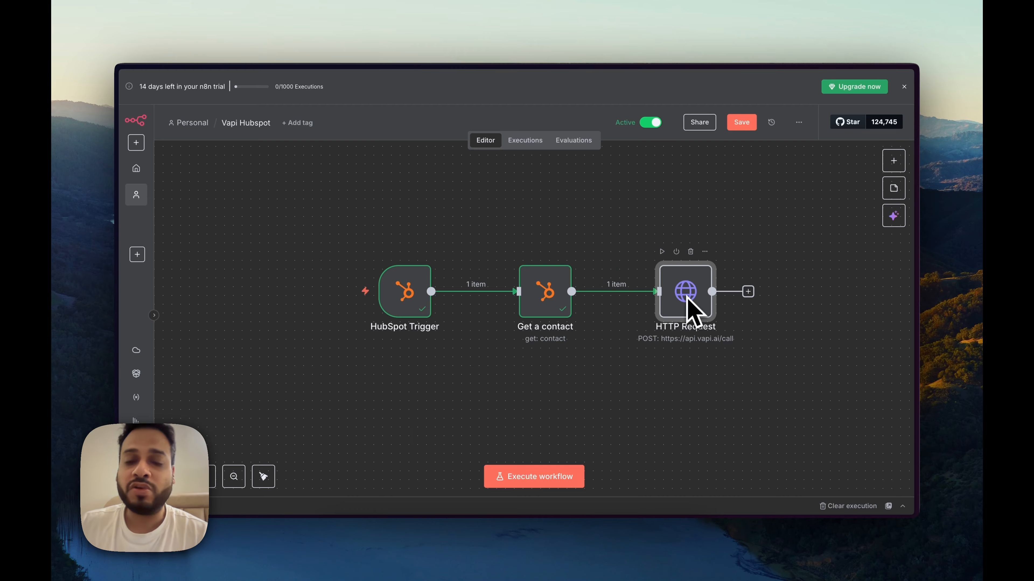
pyautogui.hotkey('ctrl', 'Return')
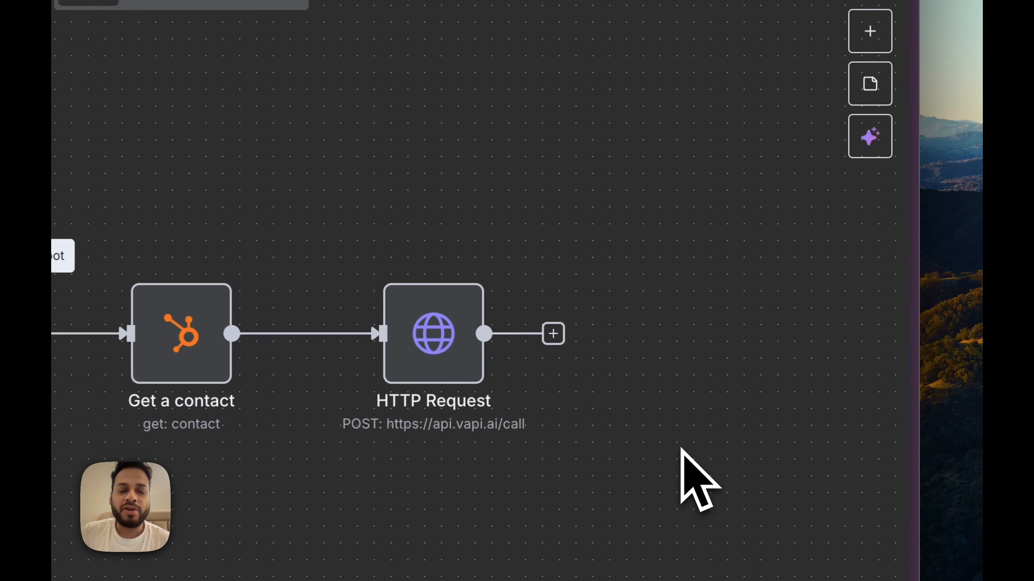
pyautogui.hotkey('ctrl', 'Tab')
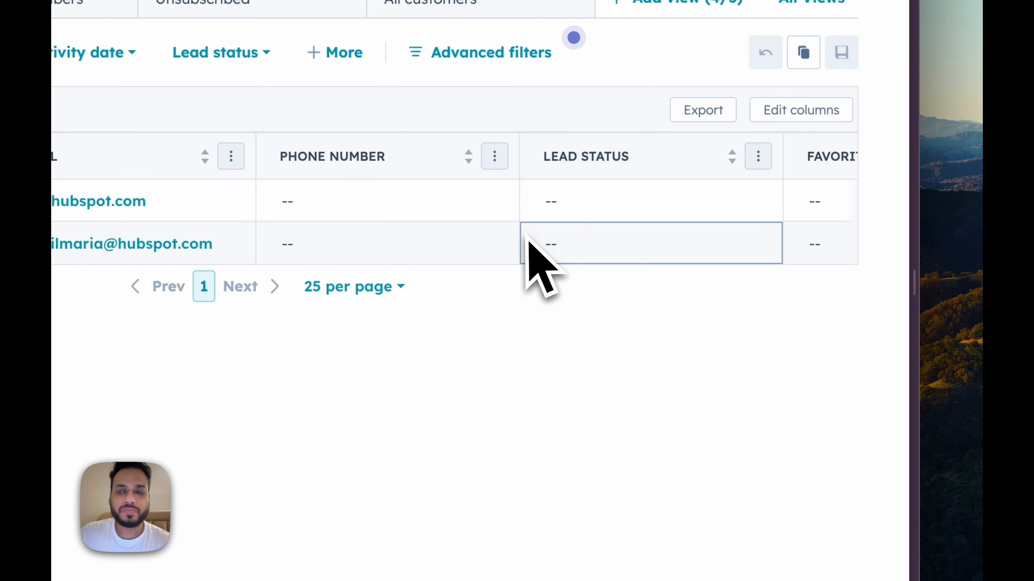
# Step: Start a new HubSpot contact and enter its e-mail address, first name and last name
pyautogui.click(781, 174)
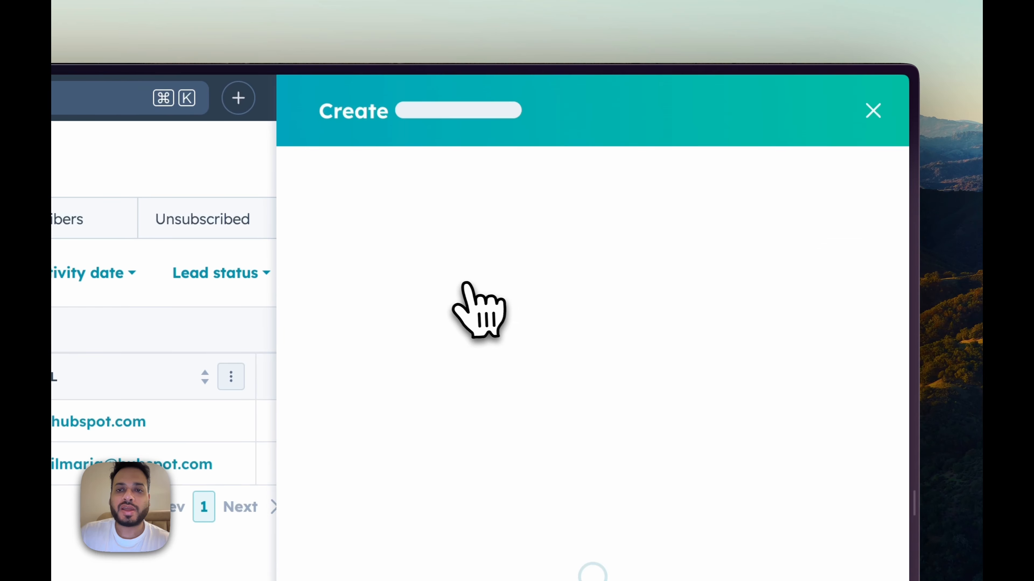
pyautogui.write('rish2')
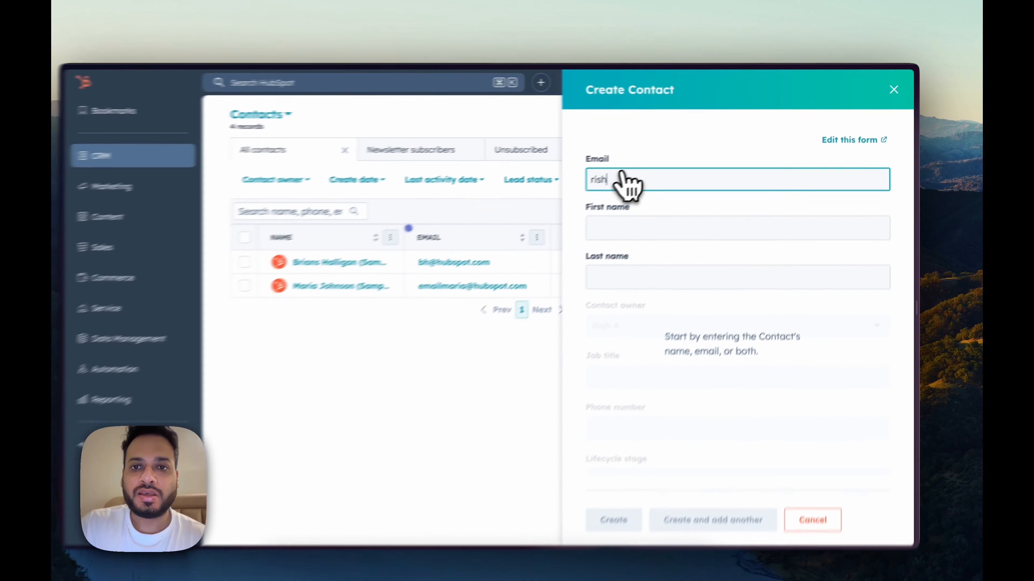
pyautogui.press('super+a')
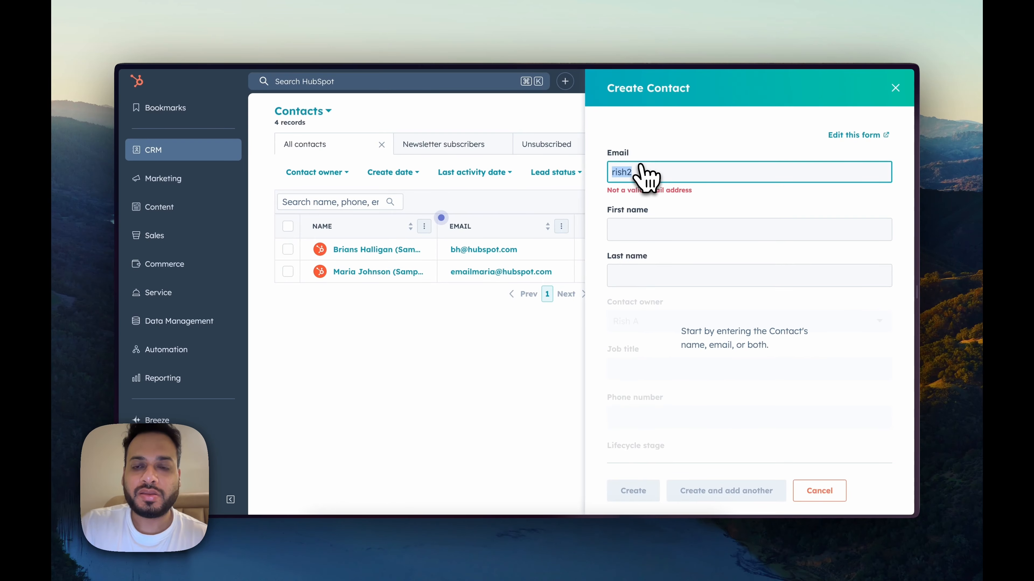
pyautogui.press('BackSpace')
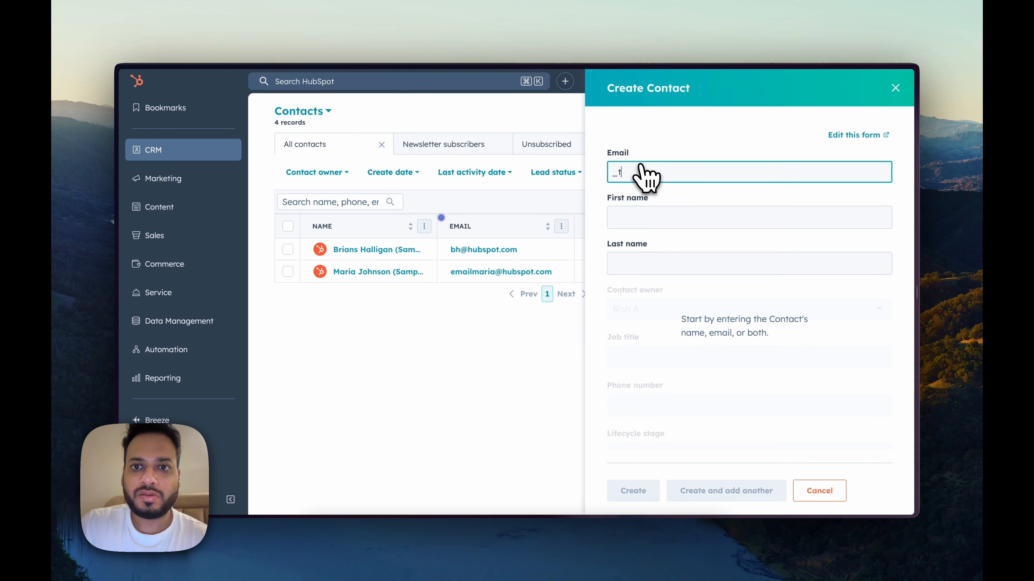
pyautogui.click(648, 219)
pyautogui.write('R')
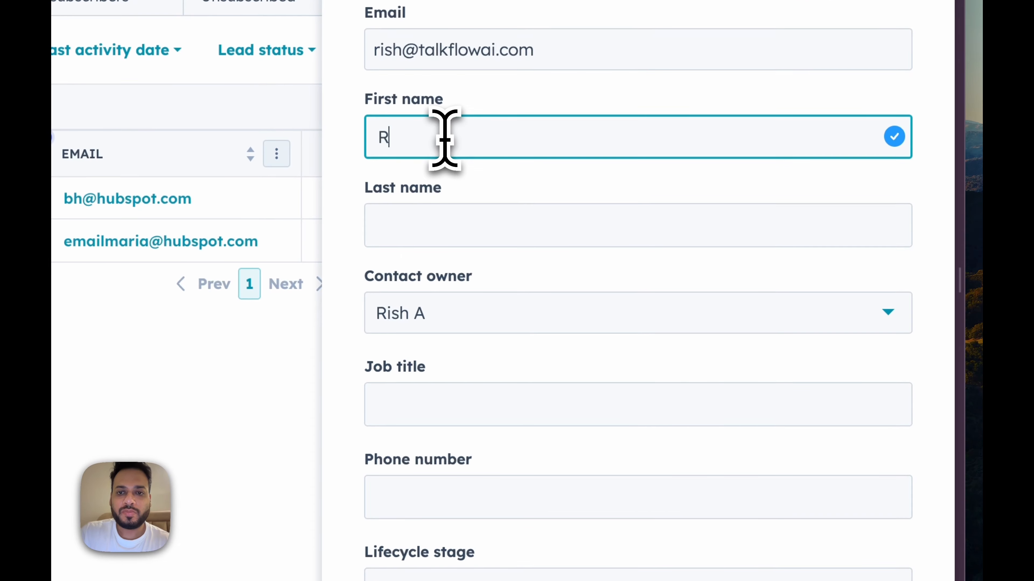
pyautogui.write('ish')
pyautogui.press('Tab')
pyautogui.write('A')
# Step: Add job title Creator, the phone number and lead status New, then create the contact
pyautogui.click(445, 405)
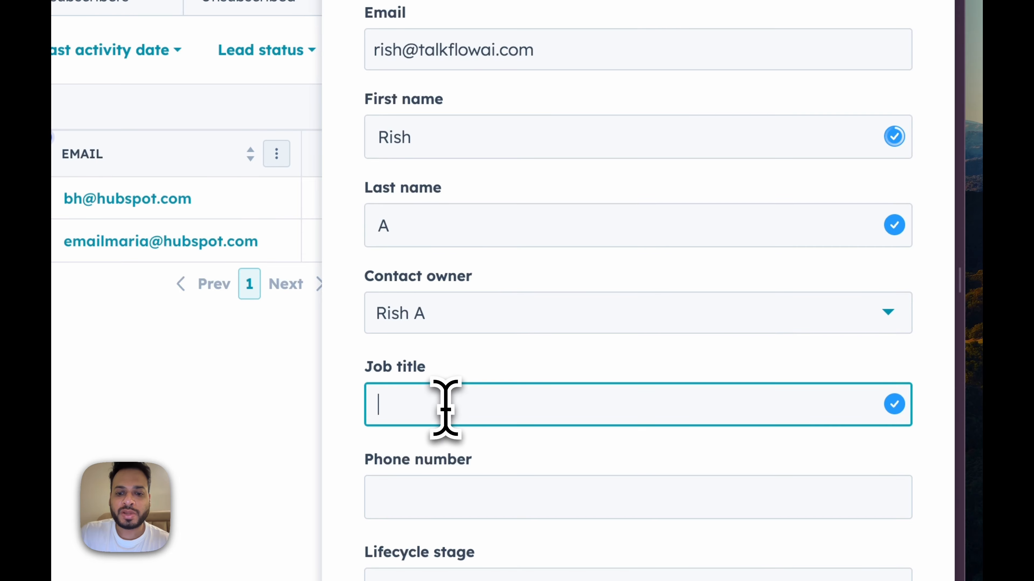
pyautogui.scroll(-3, 461, 439)
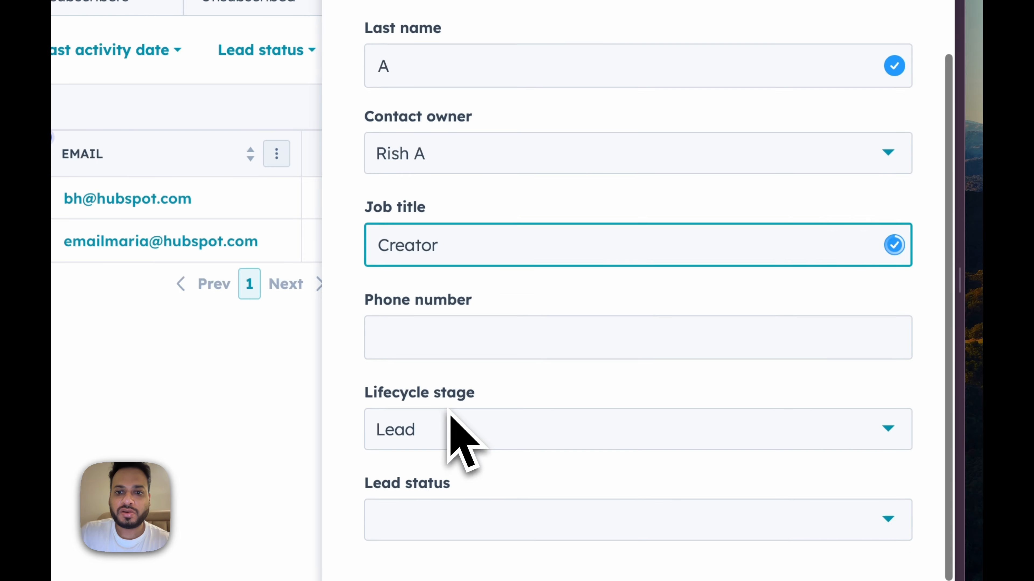
pyautogui.click(445, 355)
pyautogui.press('super+shift+v')
pyautogui.press('Down')
pyautogui.press('Down')
pyautogui.press('Return')
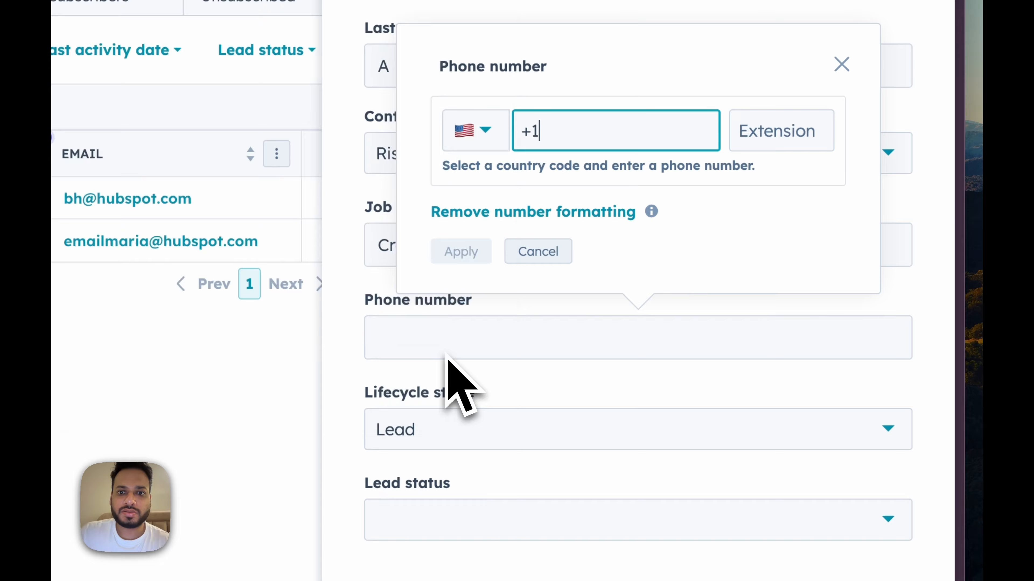
pyautogui.click(464, 251)
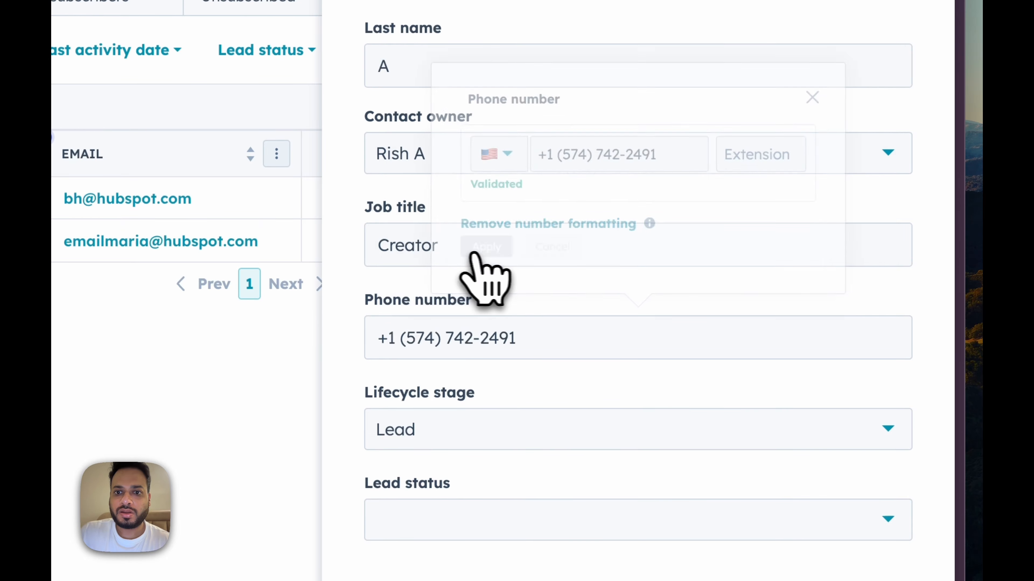
pyautogui.click(478, 520)
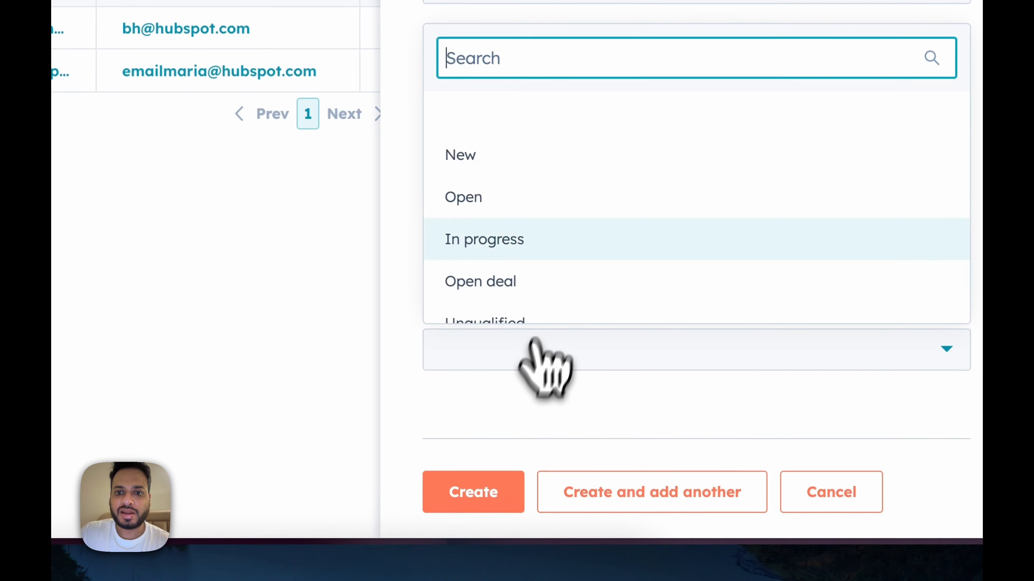
pyautogui.click(497, 161)
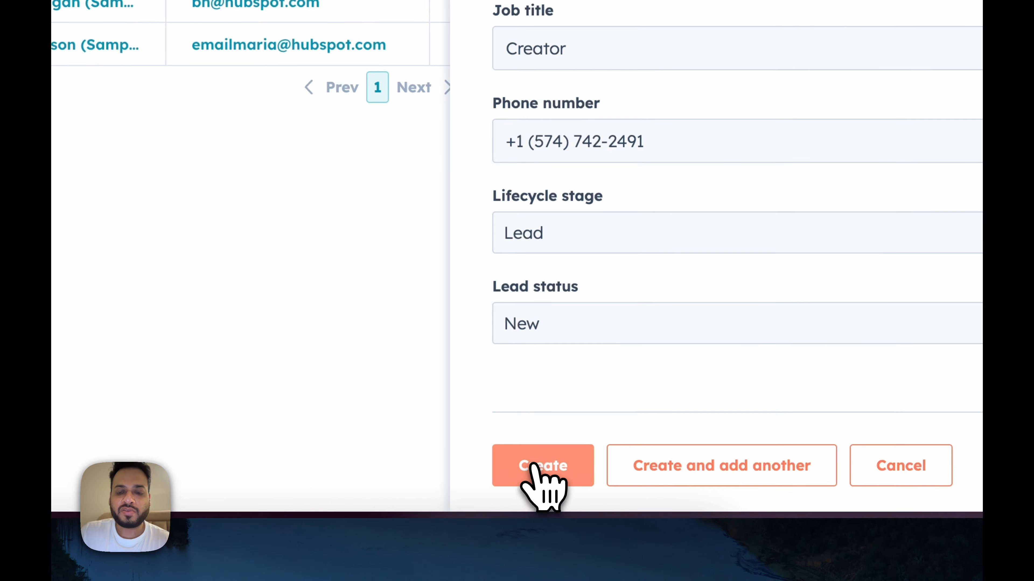
pyautogui.click(545, 452)
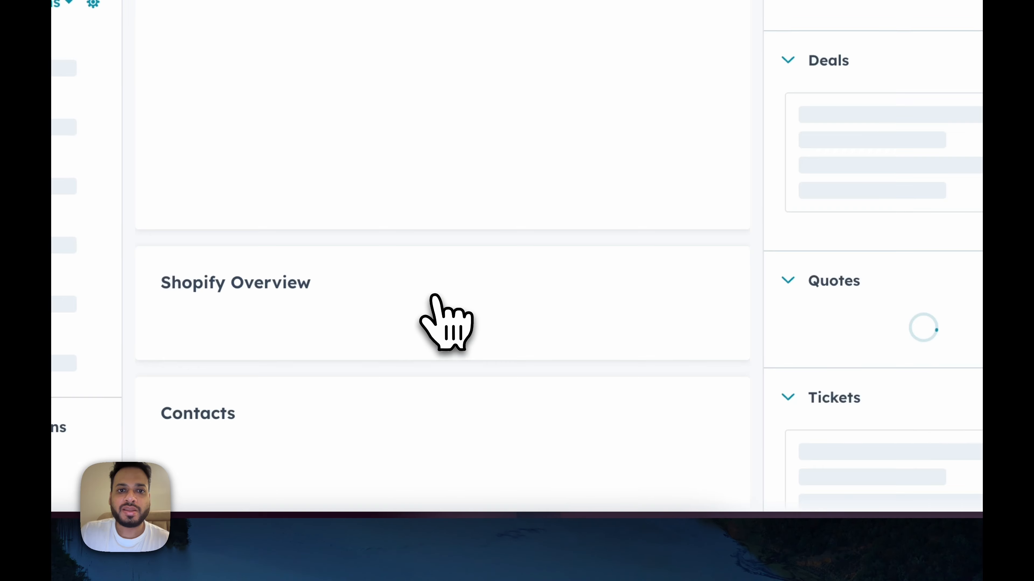
pyautogui.press('super+Tab')
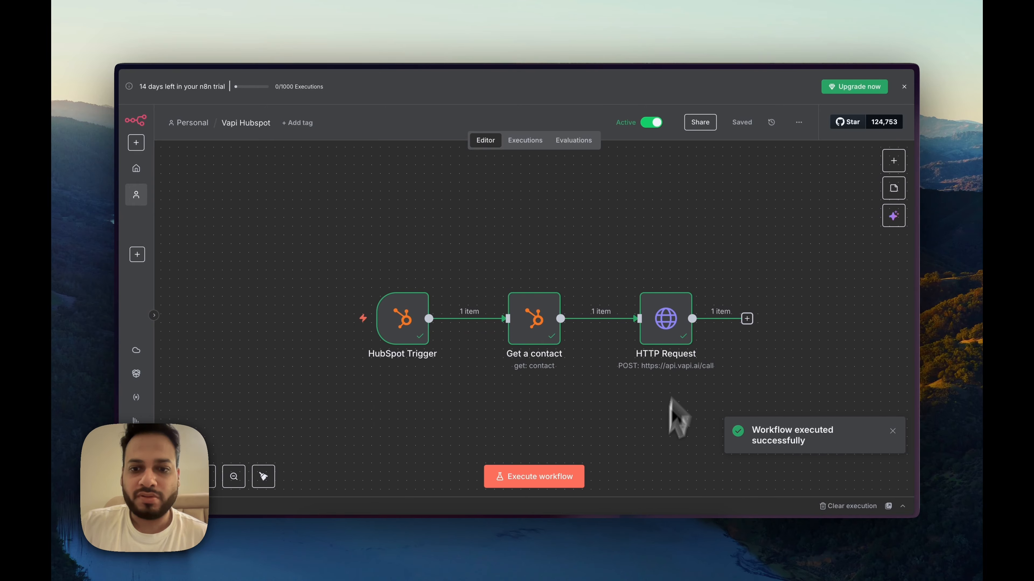
# Step: Answer the Vapi call in Google Voice and press 1 on the in-call keypad
pyautogui.click(651, 543)
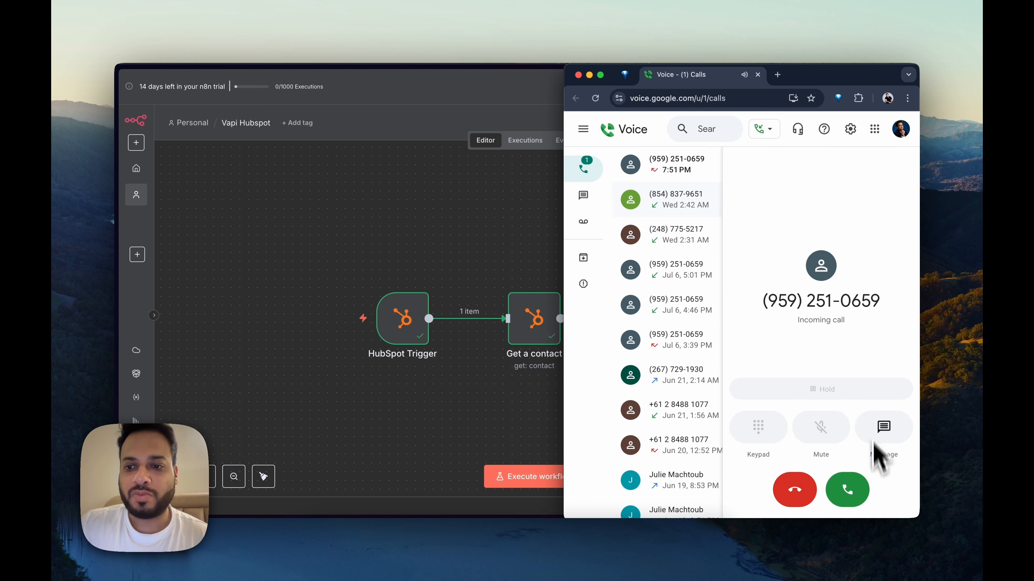
pyautogui.click(848, 490)
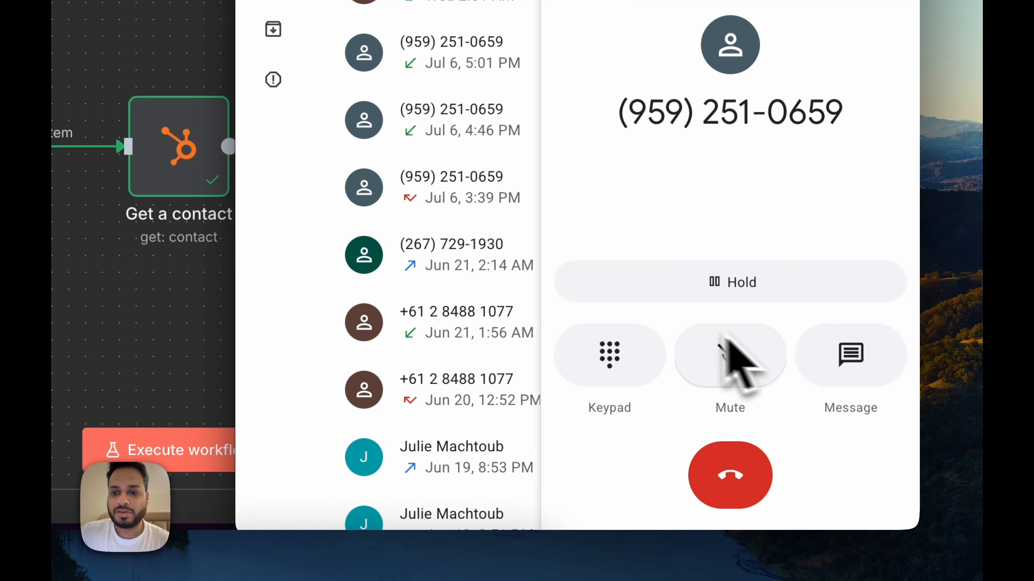
pyautogui.click(630, 350)
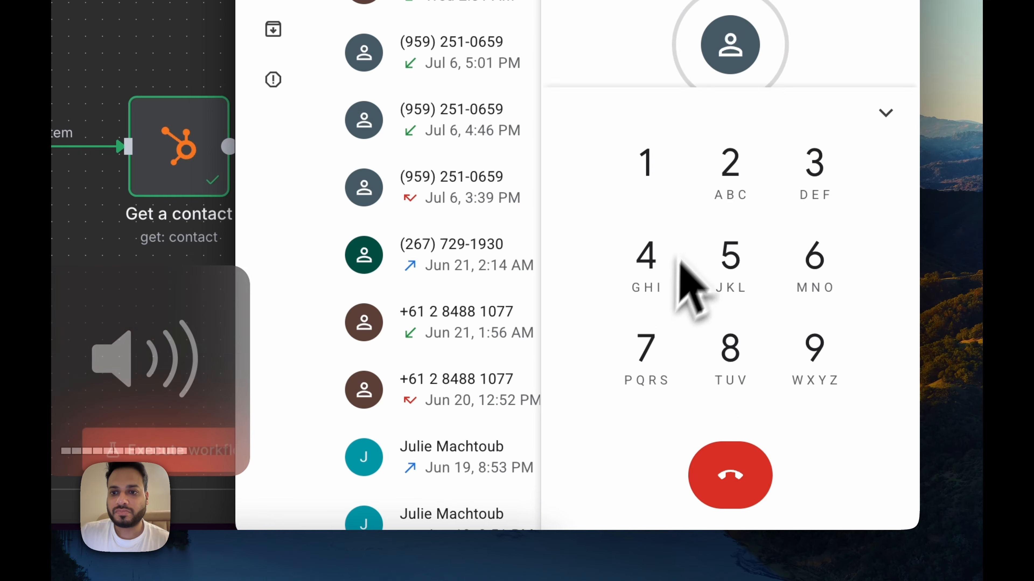
pyautogui.click(649, 138)
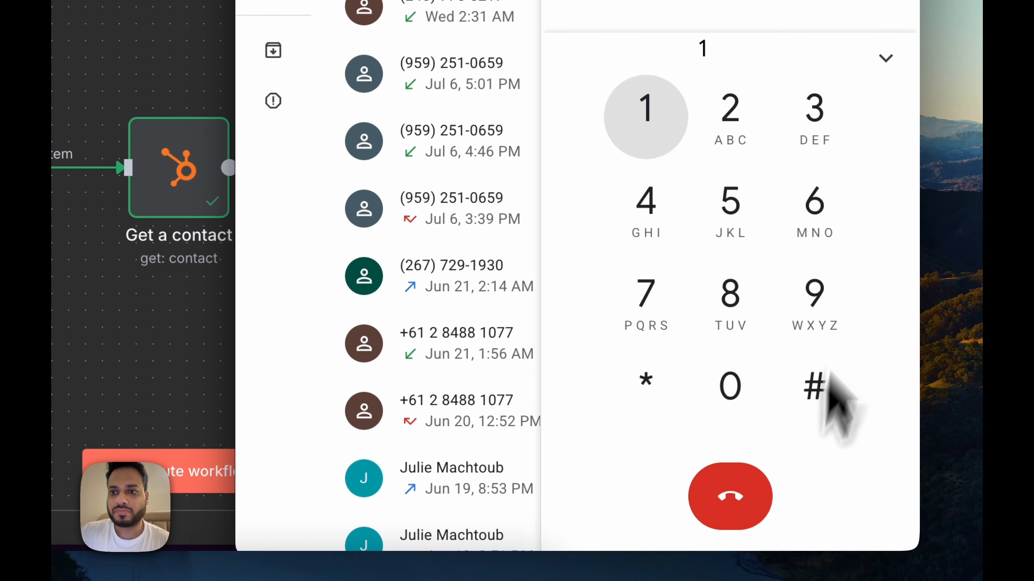
pyautogui.click(886, 86)
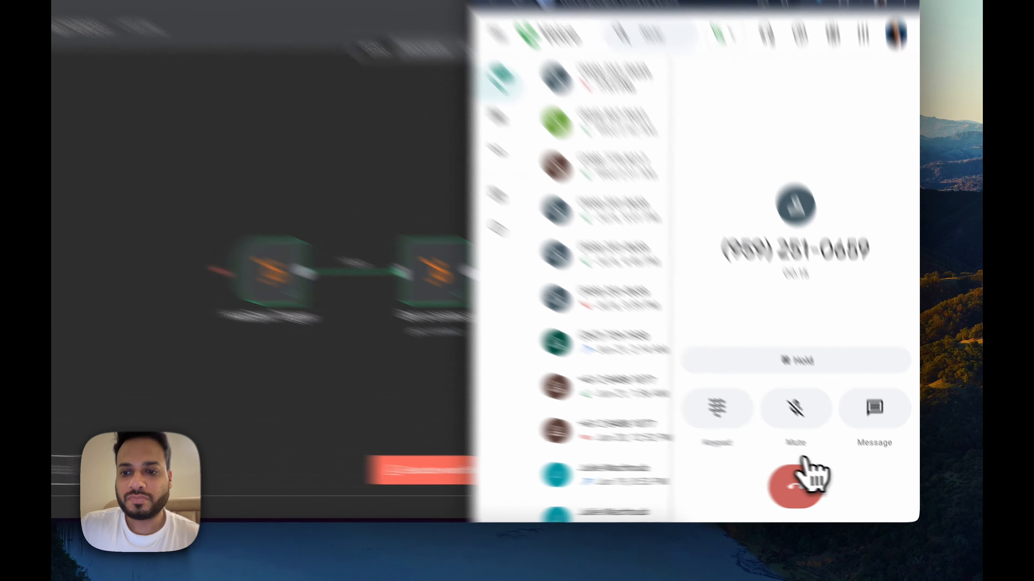
# Step: Hang up the call and pin the HTTP Request node's output data
pyautogui.click(823, 486)
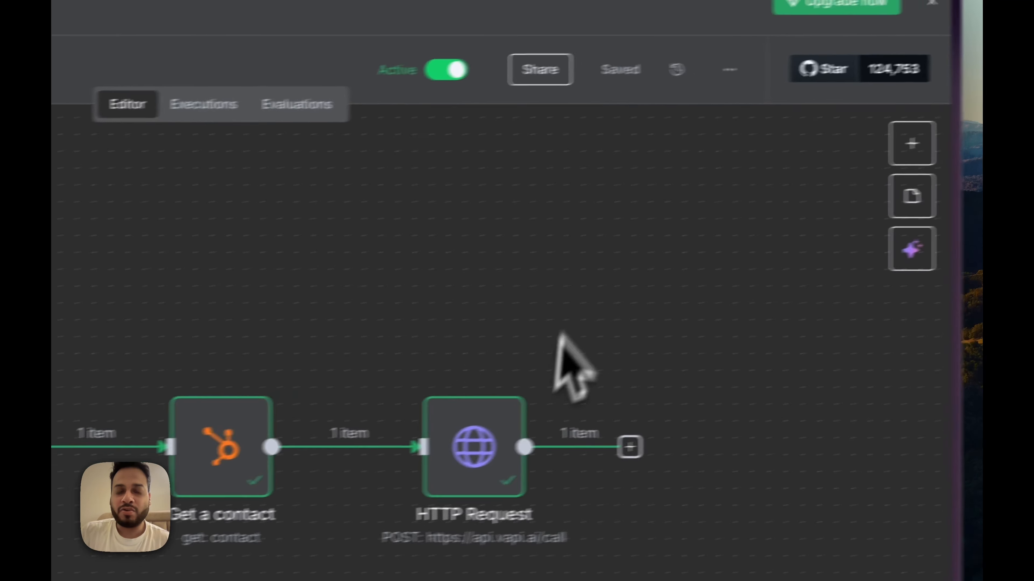
pyautogui.click(446, 441)
pyautogui.doubleClick(447, 442)
pyautogui.scroll(-5, 530, 408)
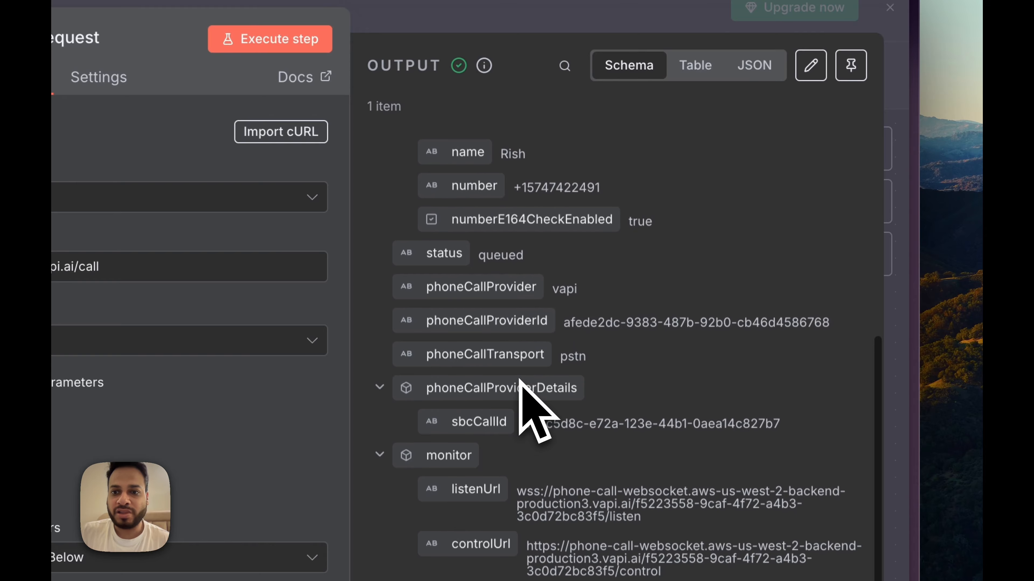
pyautogui.scroll(3, 524, 383)
pyautogui.scroll(4, 520, 387)
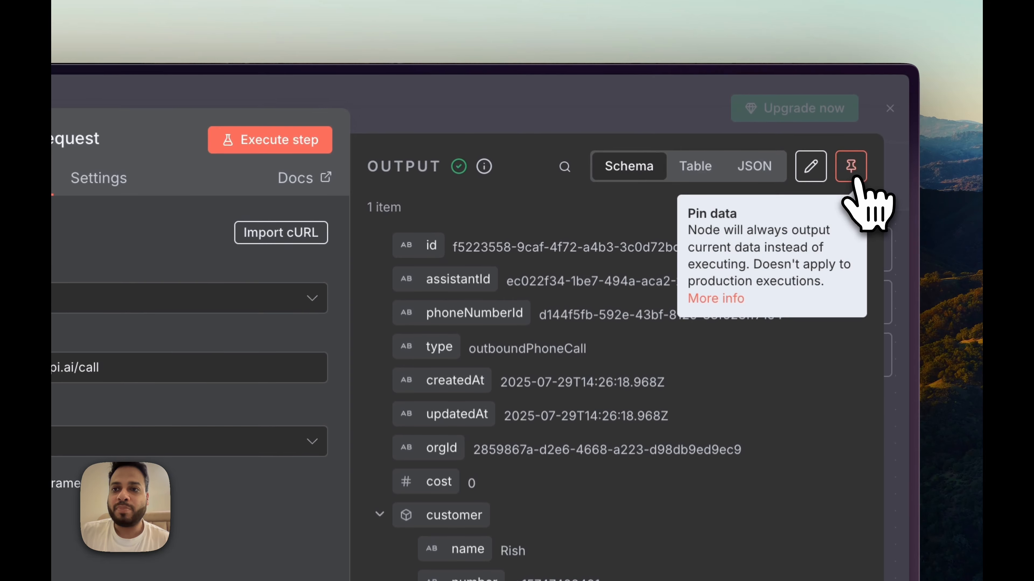
pyautogui.click(850, 65)
pyautogui.click(627, 127)
# Step: Pin the Get a contact node's output data and check the HubSpot Trigger output
pyautogui.click(353, 395)
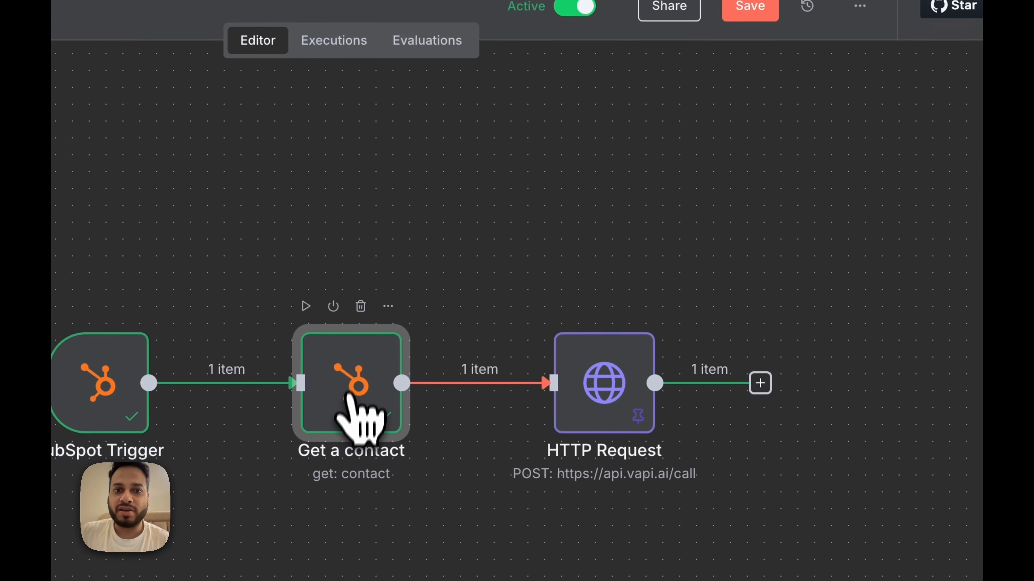
pyautogui.doubleClick(358, 394)
pyautogui.click(852, 168)
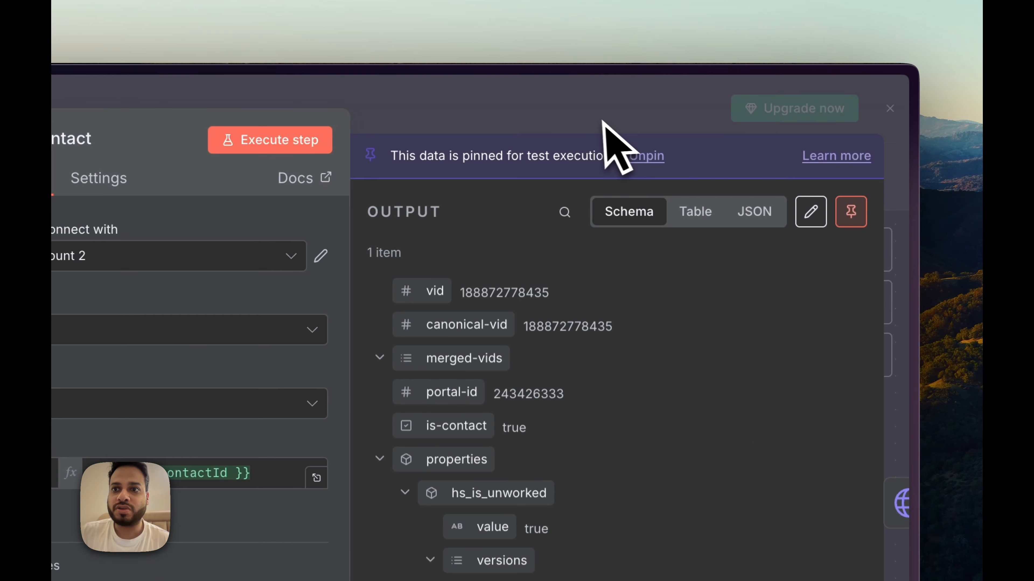
pyautogui.click(611, 130)
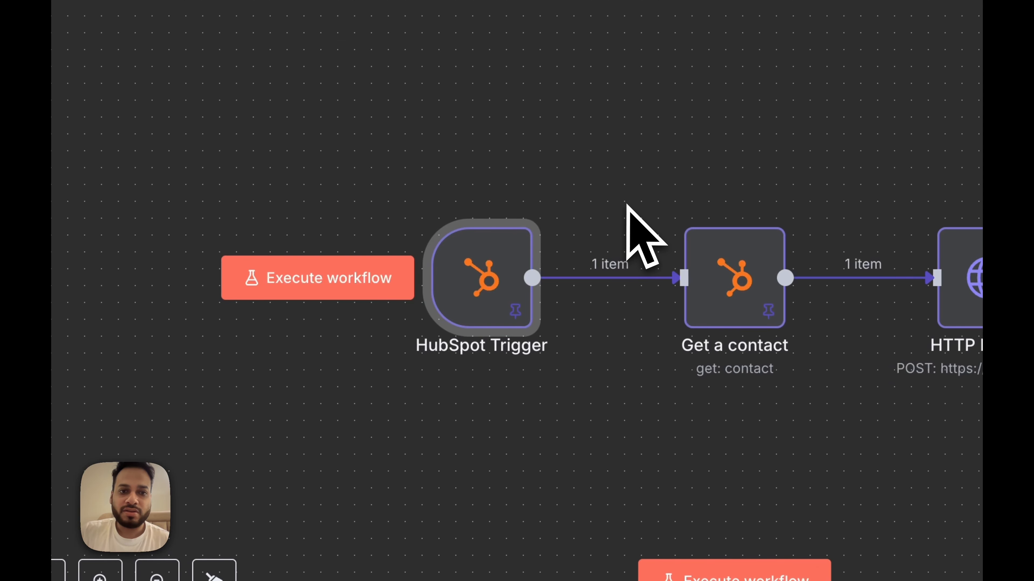
pyautogui.doubleClick(502, 260)
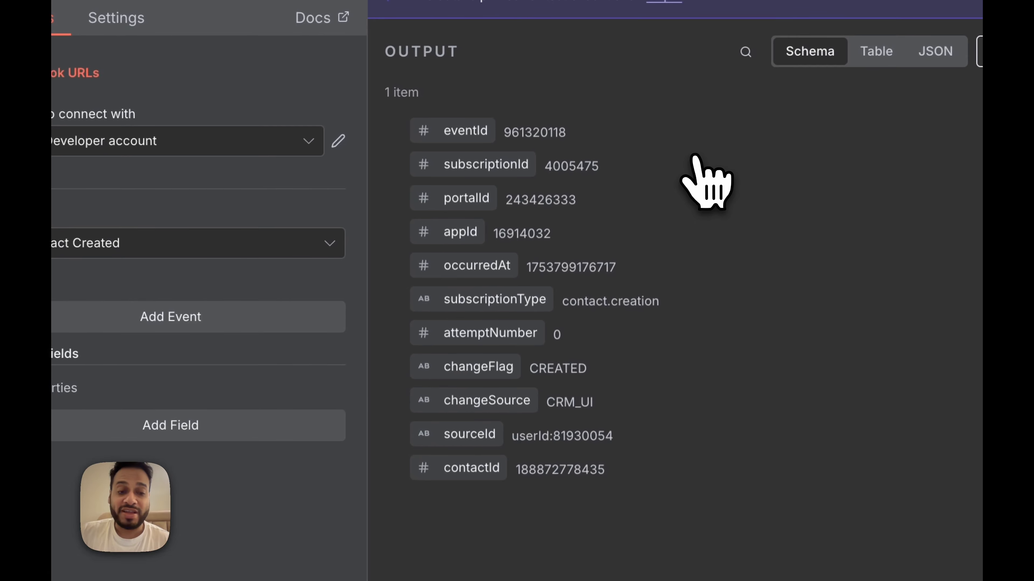
pyautogui.press('Escape')
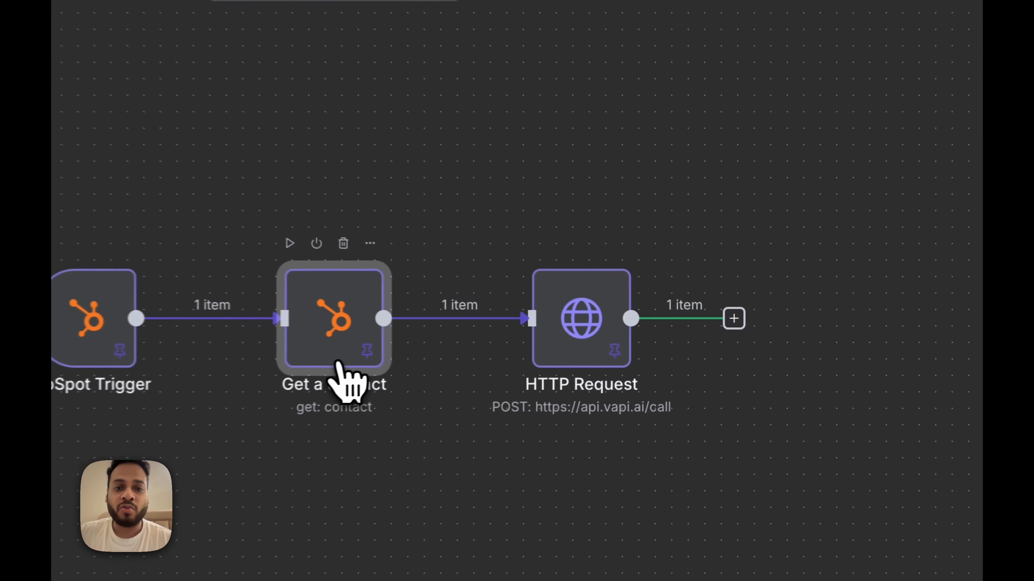
# Step: Review the Get a contact and HTTP Request node outputs
pyautogui.doubleClick(535, 340)
pyautogui.scroll(-10, 547, 387)
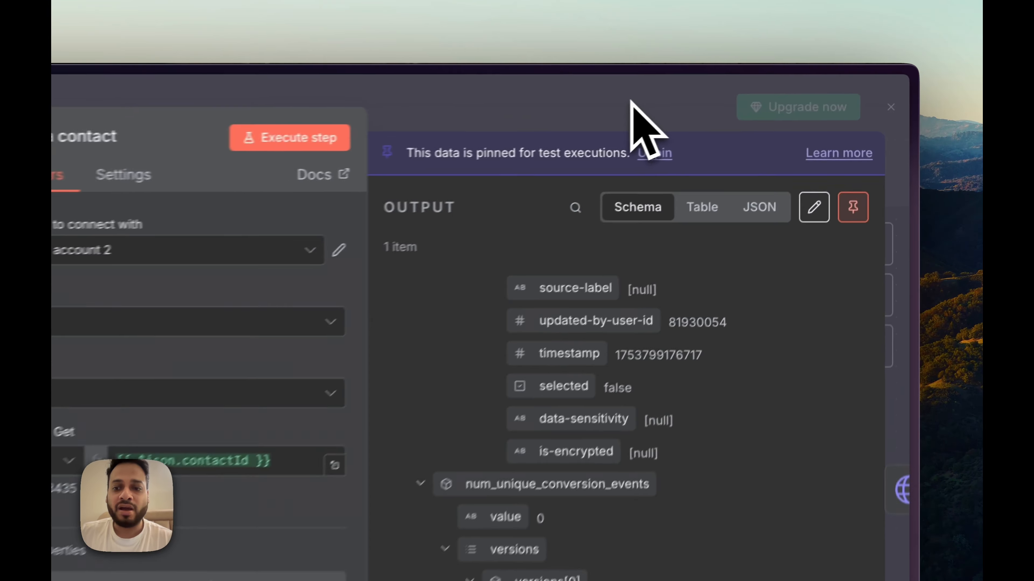
pyautogui.click(764, 84)
pyautogui.click(423, 328)
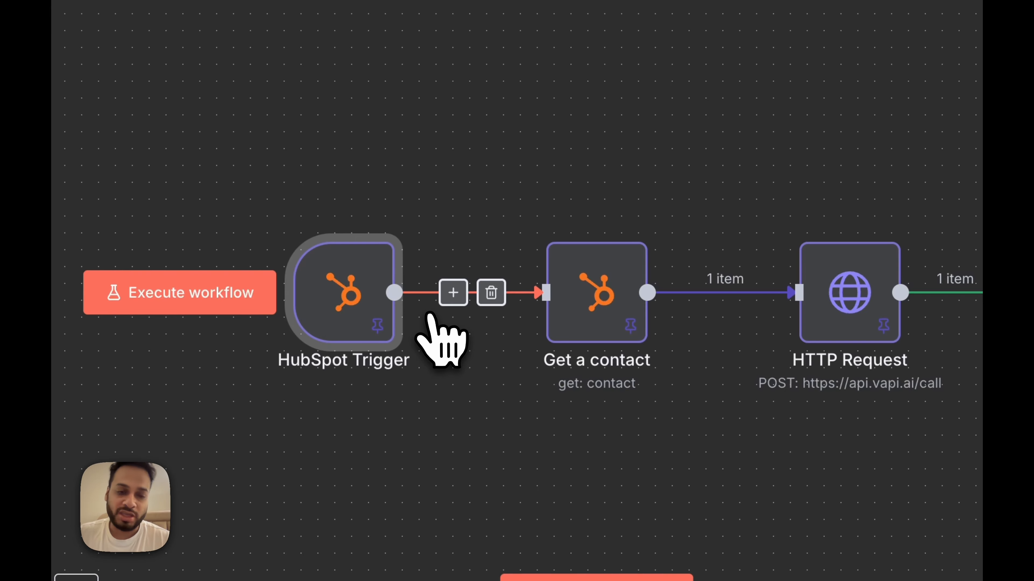
pyautogui.click(882, 312)
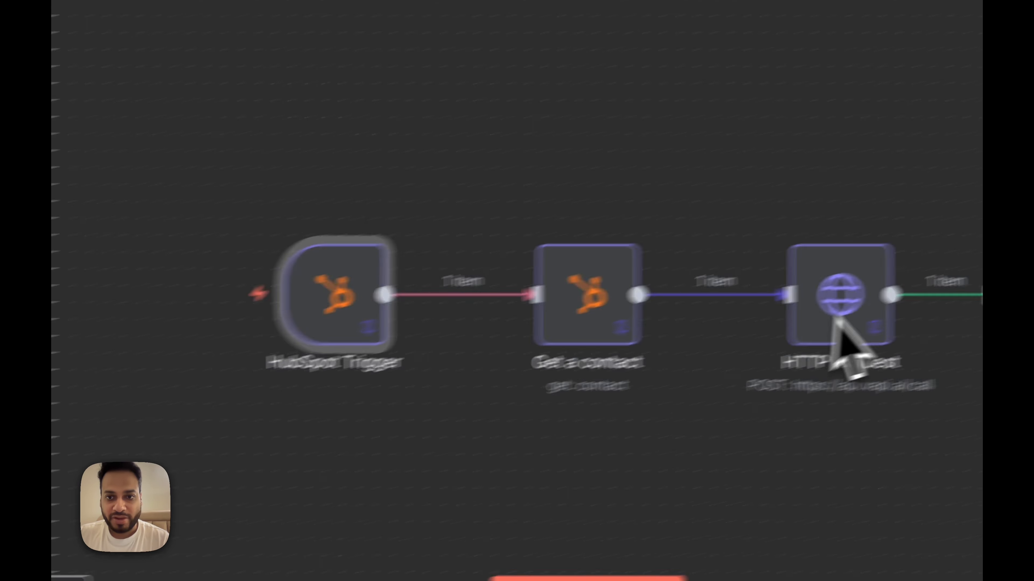
pyautogui.doubleClick(562, 387)
pyautogui.scroll(-5, 569, 244)
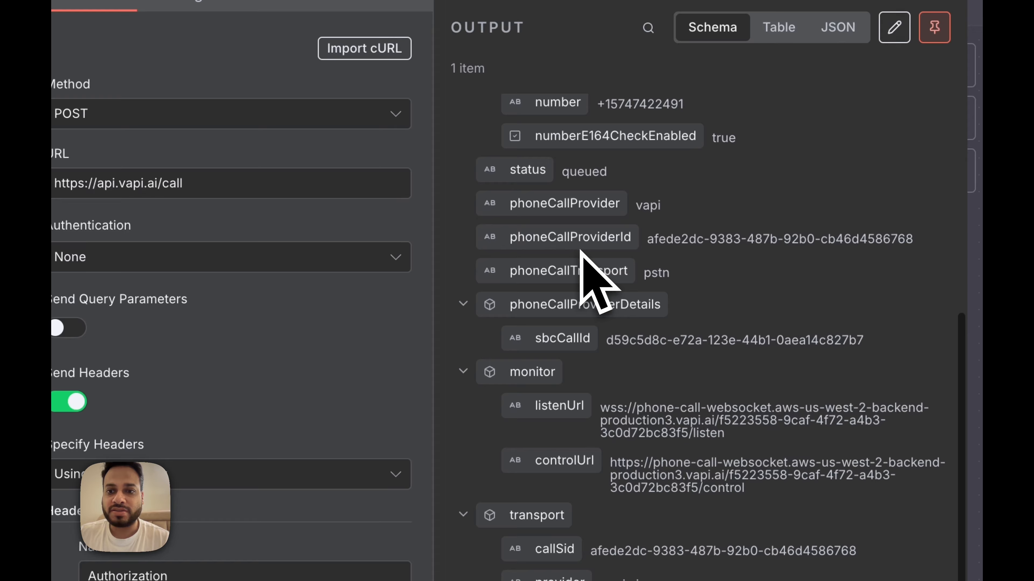
pyautogui.press('Escape')
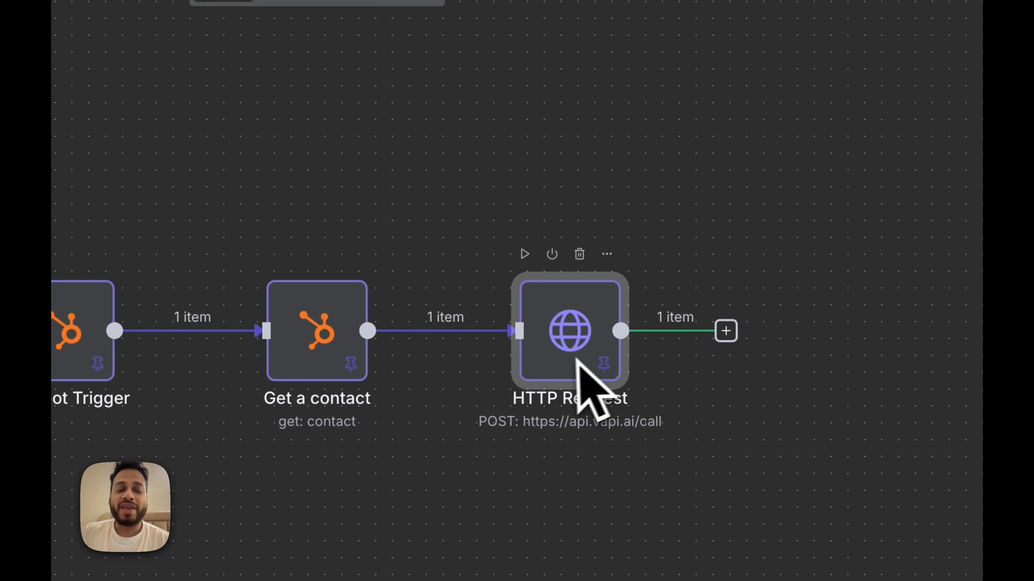
# Step: Shift HubSpot Trigger and Get a contact left, placing HTTP Request right beside Get a contact
pyautogui.moveTo(94, 334); pyautogui.dragTo(0, 334)
pyautogui.moveTo(373, 337); pyautogui.dragTo(272, 338)
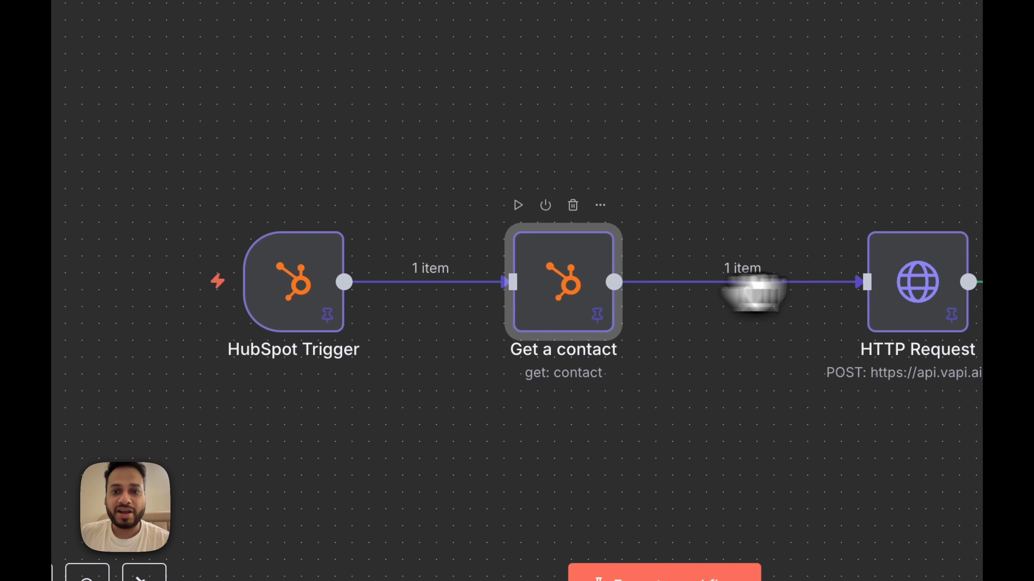
pyautogui.click(578, 335)
pyautogui.moveTo(586, 316); pyautogui.dragTo(491, 289)
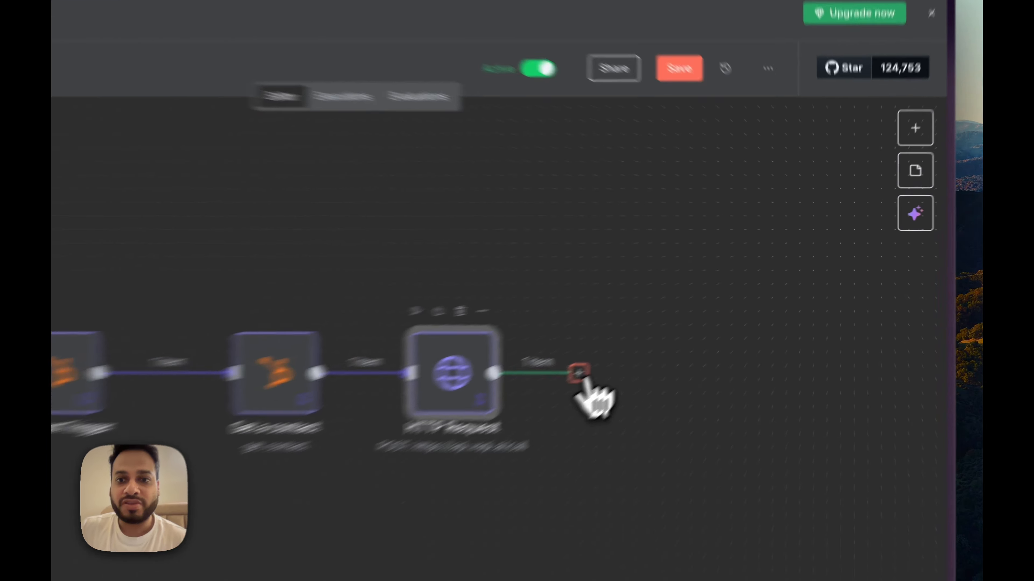
# Step: Add an If node after HTTP Request and widen its input data panel
pyautogui.click(677, 318)
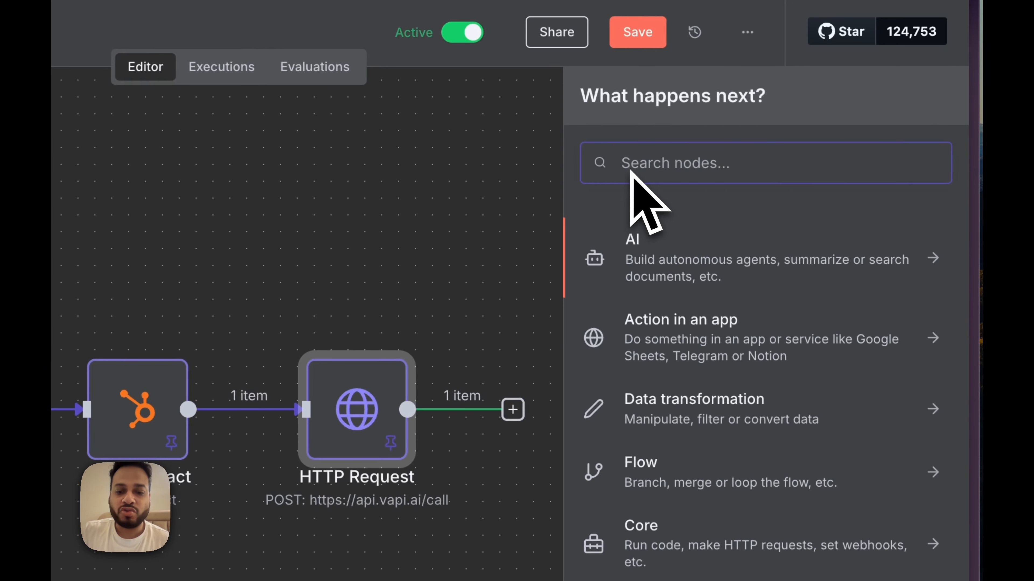
pyautogui.write('if')
pyautogui.click(632, 259)
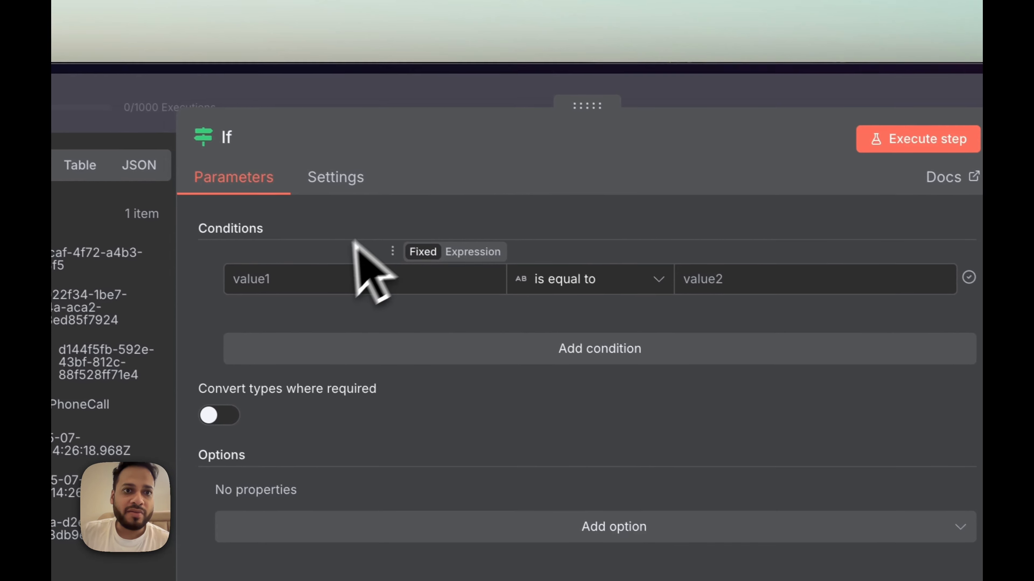
pyautogui.moveTo(576, 108); pyautogui.dragTo(791, 110)
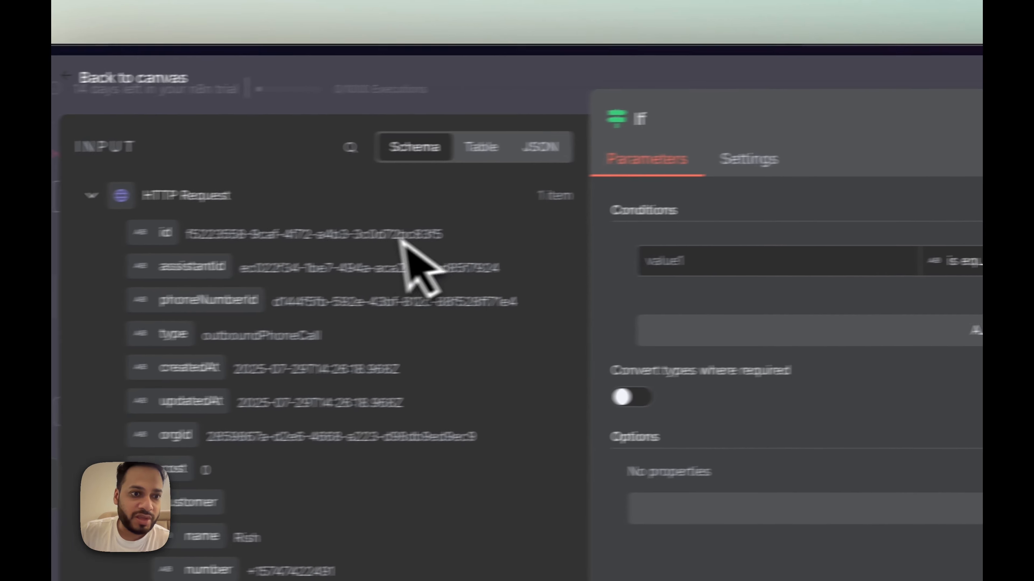
pyautogui.scroll(-5, 378, 389)
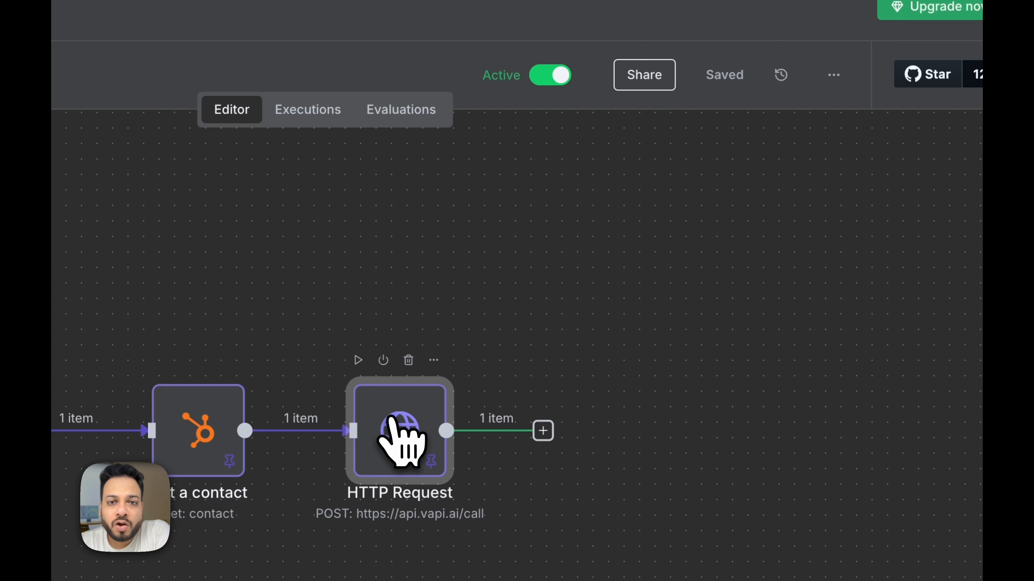
# Step: Inspect the HTTP Request's pinned Vapi call output, then bring up the HubSpot contacts list
pyautogui.doubleClick(417, 438)
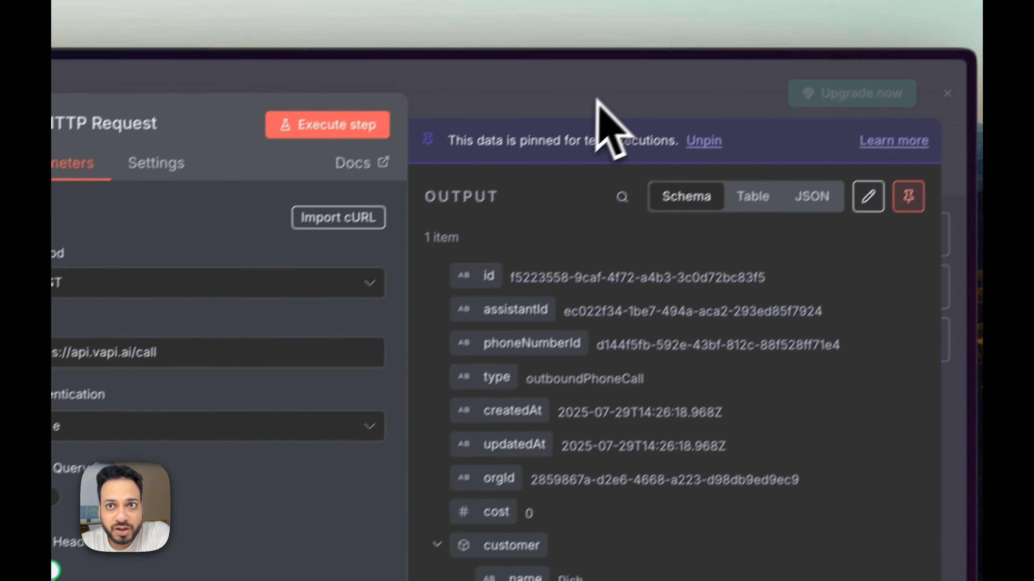
pyautogui.click(684, 16)
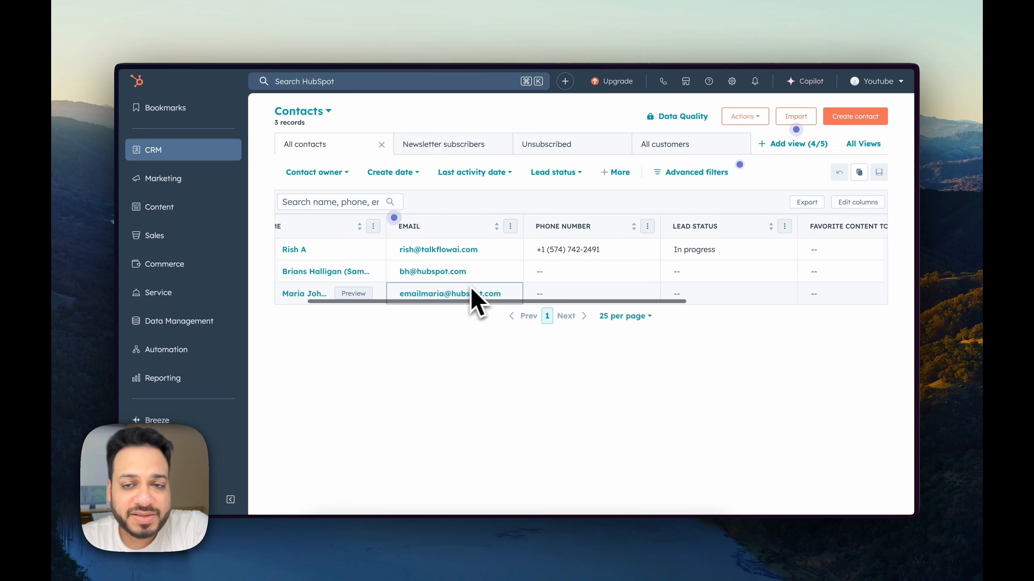
pyautogui.hscroll(5, 470, 295)
# Step: Draft a 'call transcript' contact property in Conversion information as a Multi-line text field
pyautogui.hscroll(5, 471, 295)
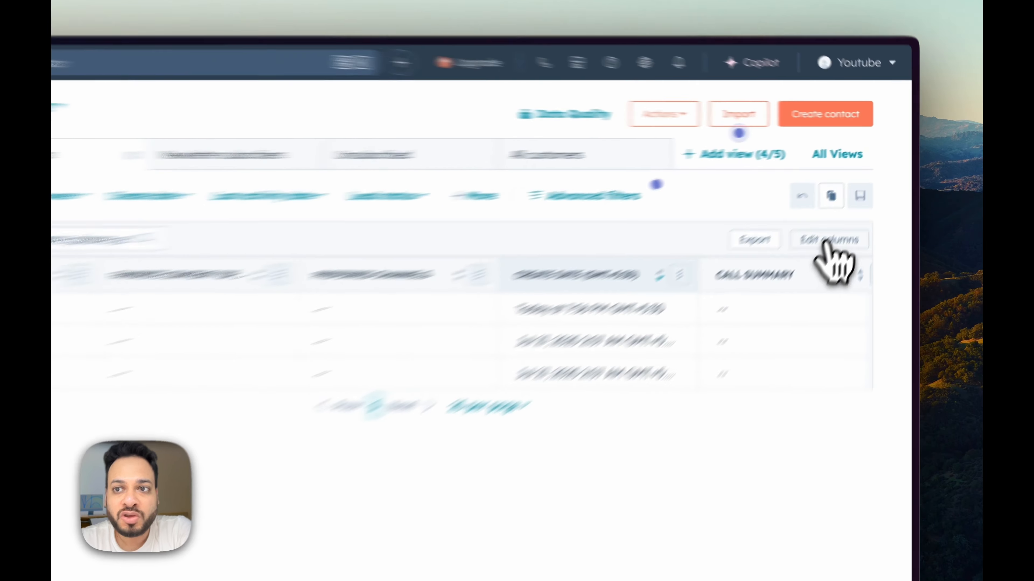
pyautogui.click(855, 202)
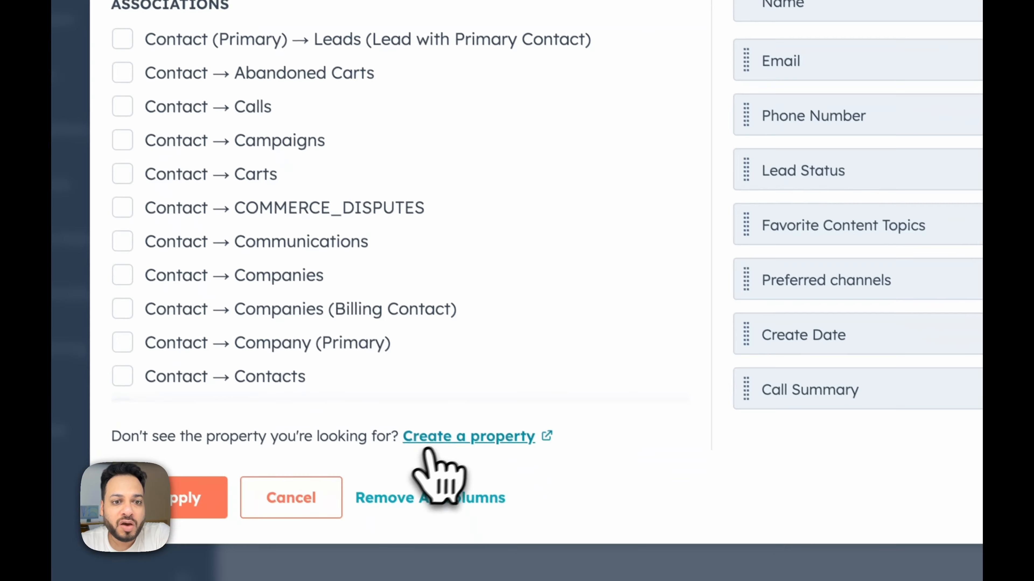
pyautogui.click(447, 438)
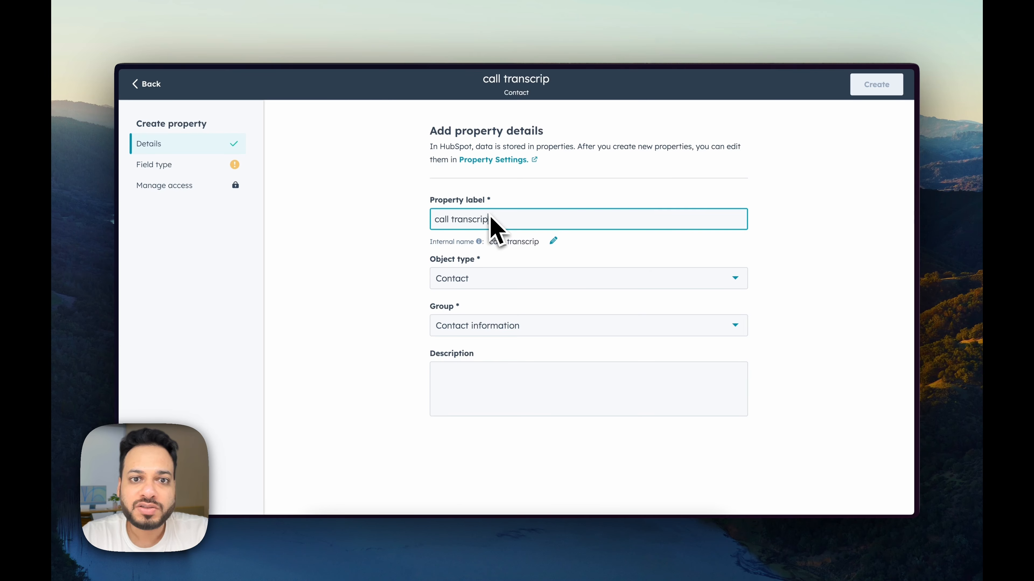
pyautogui.click(516, 328)
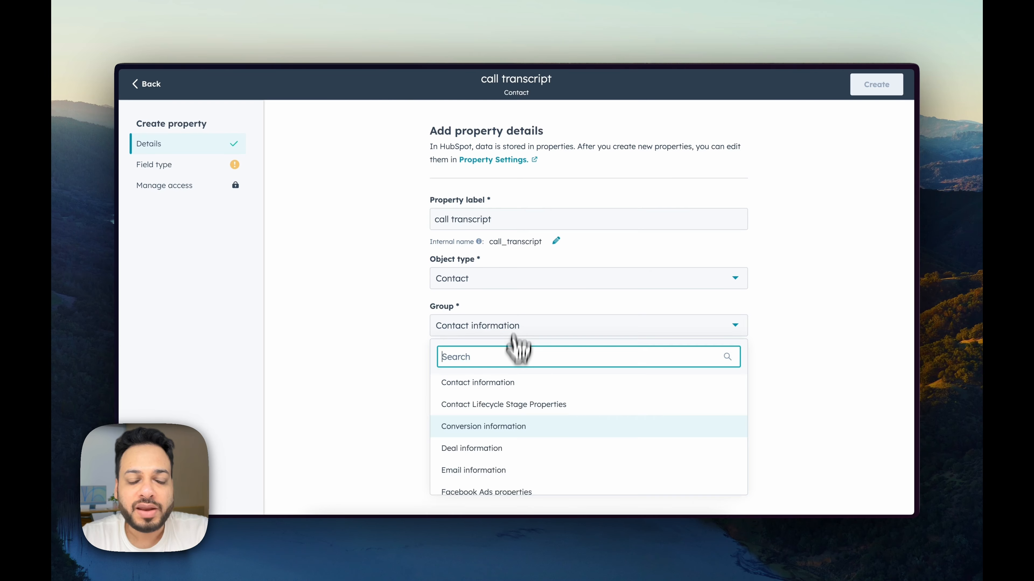
pyautogui.click(502, 432)
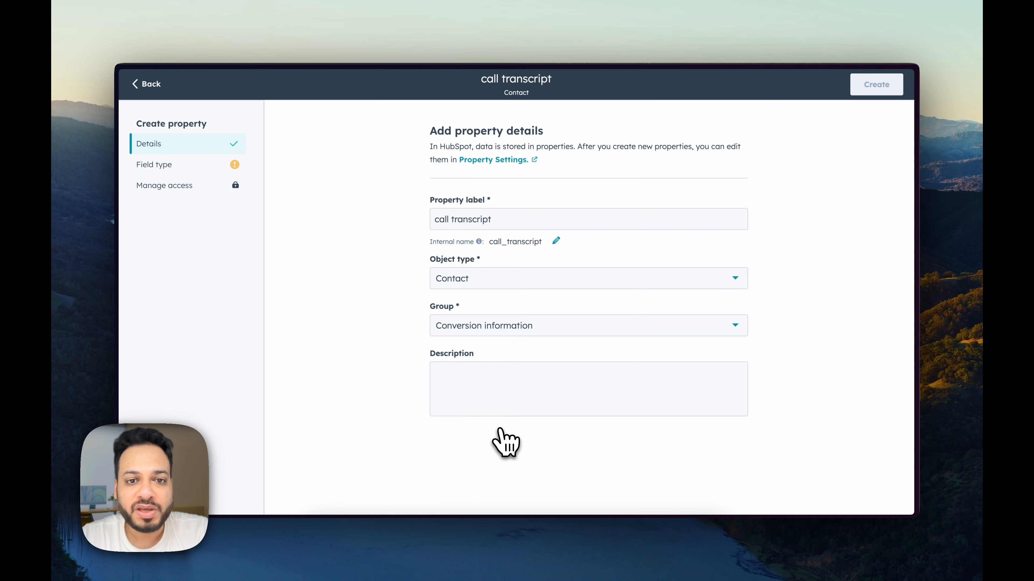
pyautogui.click(169, 166)
pyautogui.click(516, 202)
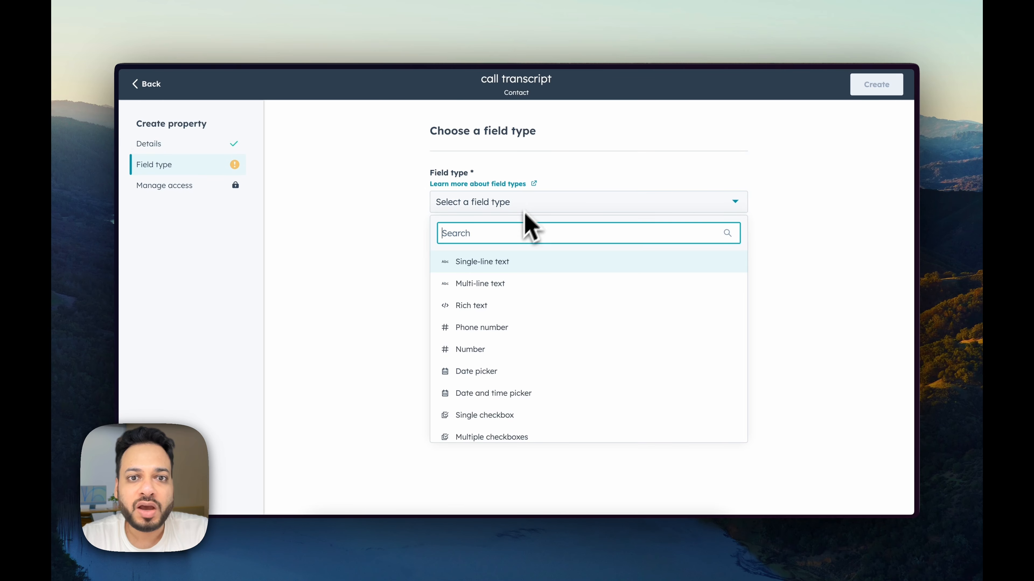
pyautogui.click(500, 285)
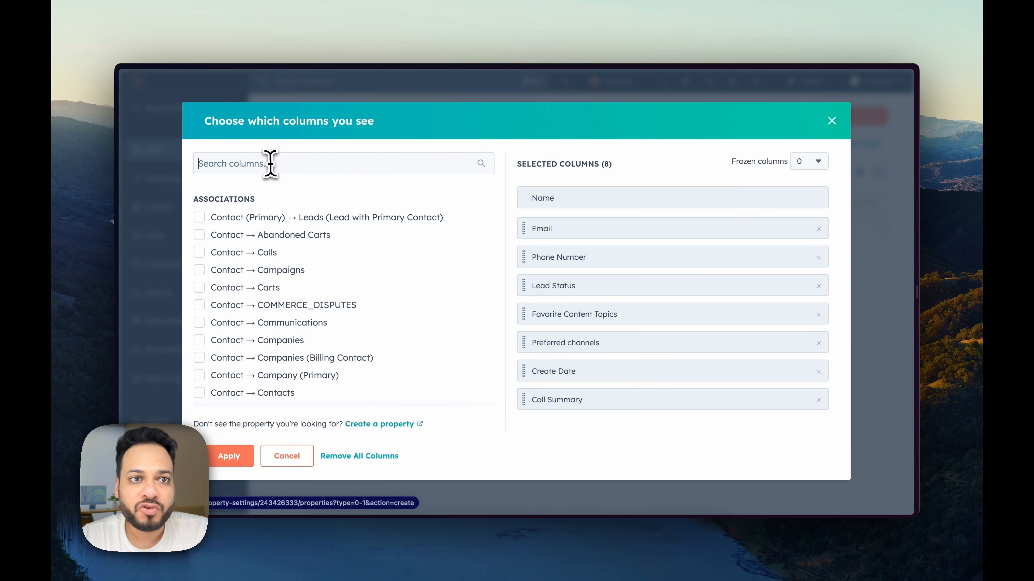
# Step: Search the table columns for Call Summary and return to the contacts list
pyautogui.write('sum')
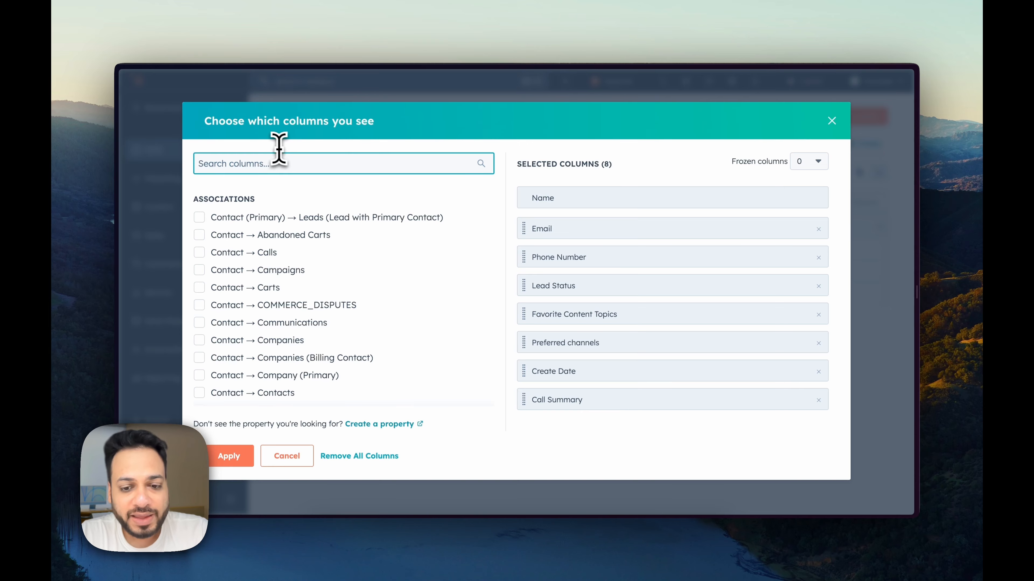
pyautogui.write('summ')
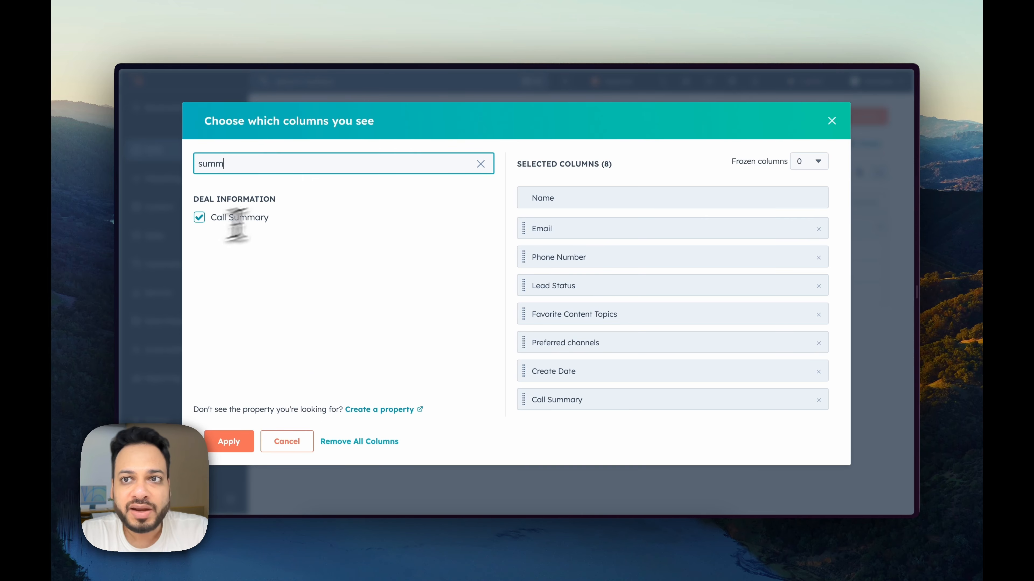
pyautogui.click(831, 121)
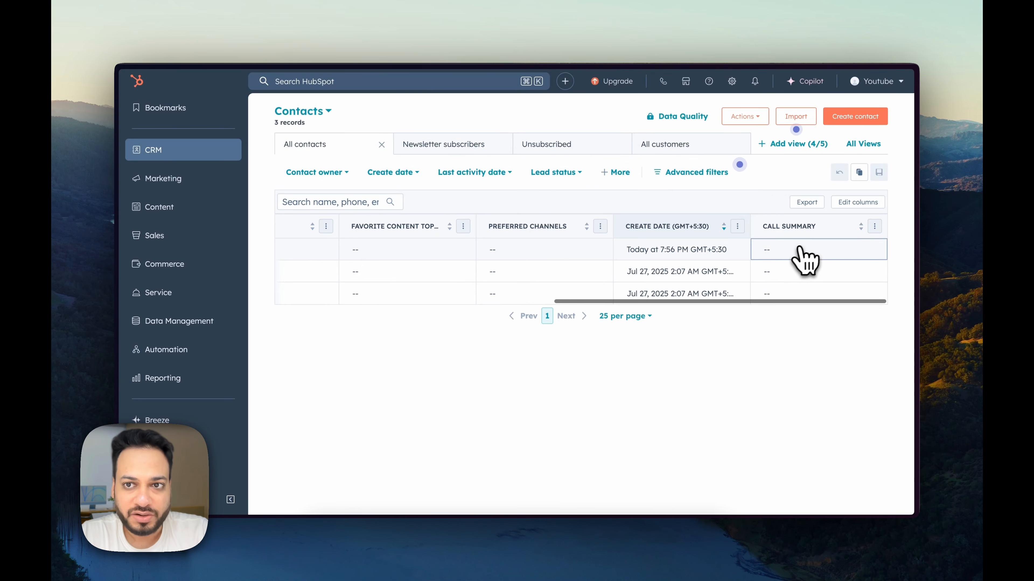
# Step: Return to the n8n Vapi Hubspot workflow, opening and dismissing the add-node list after HTTP Request
pyautogui.moveTo(183, 289)
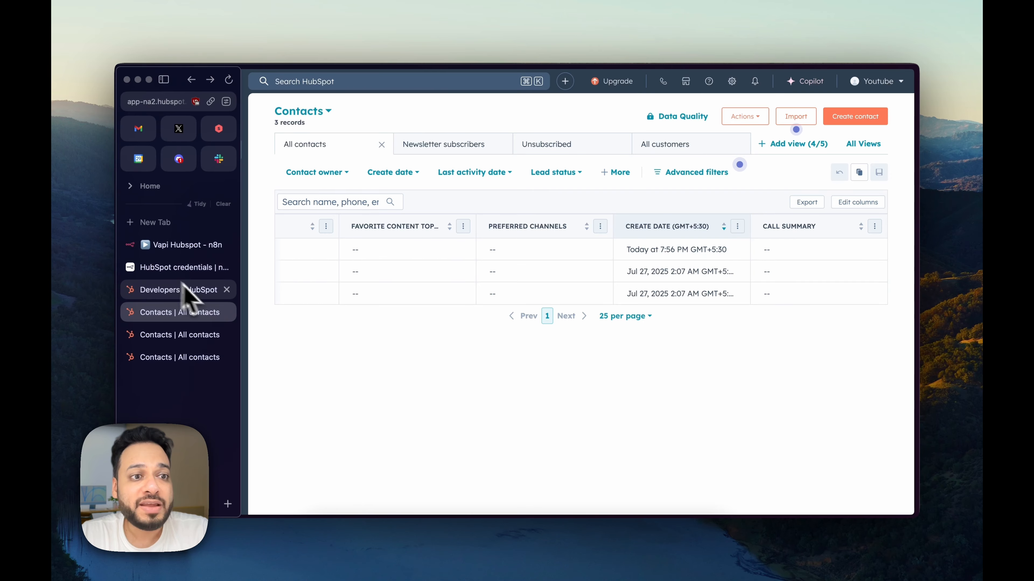
pyautogui.click(179, 245)
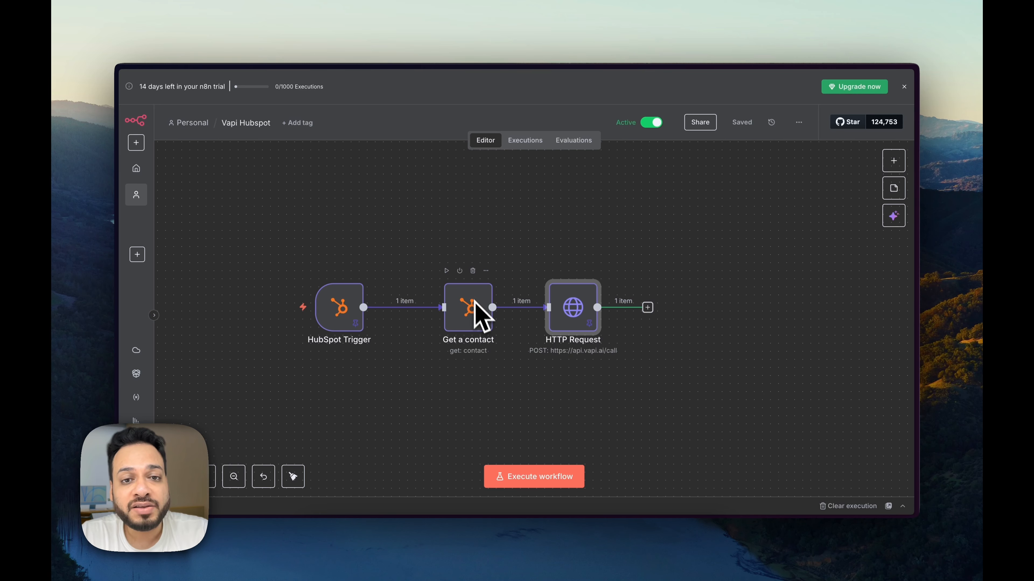
pyautogui.hotkey('ctrl', 'Tab')
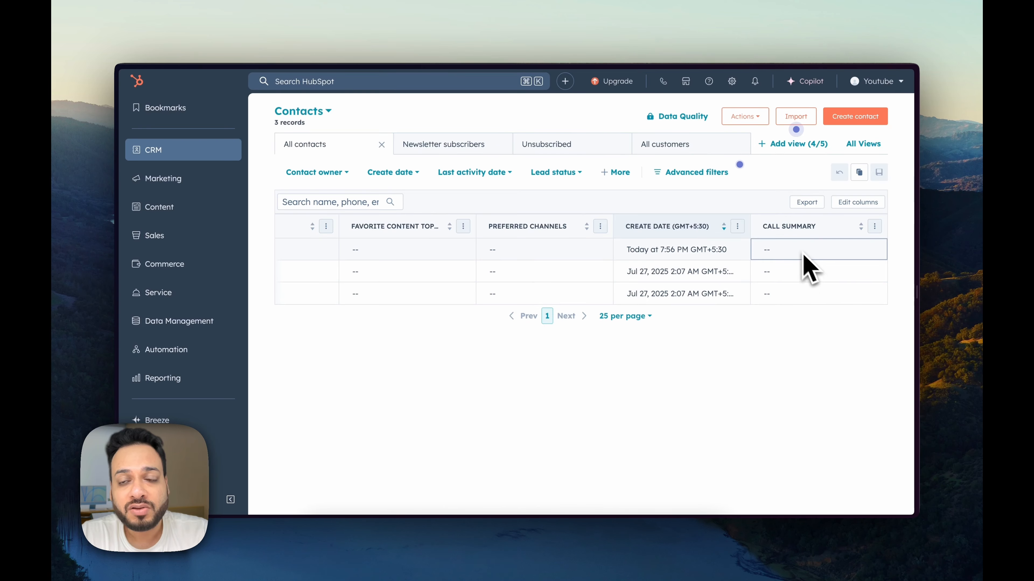
pyautogui.hotkey('ctrl', 'Tab')
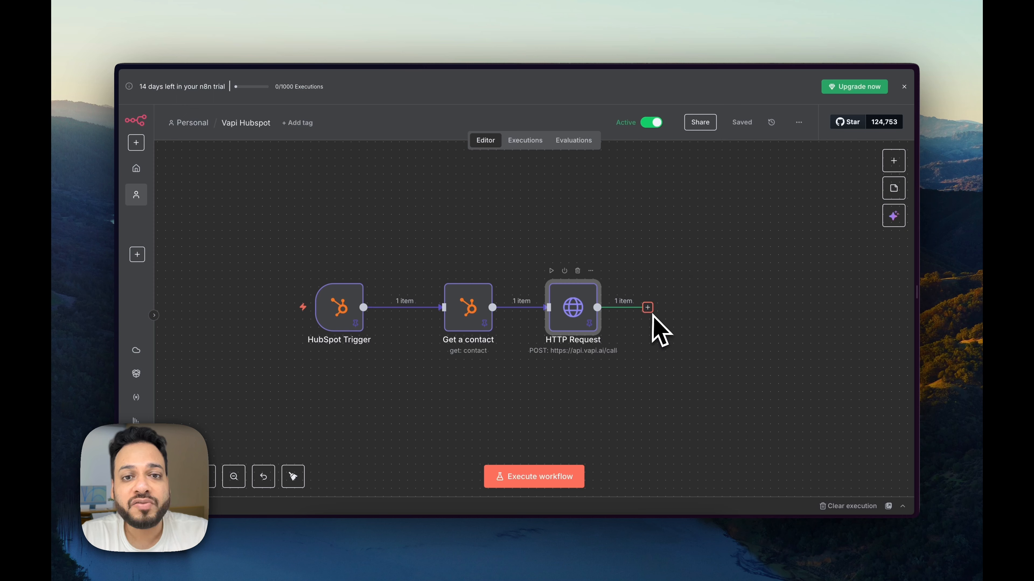
pyautogui.click(647, 308)
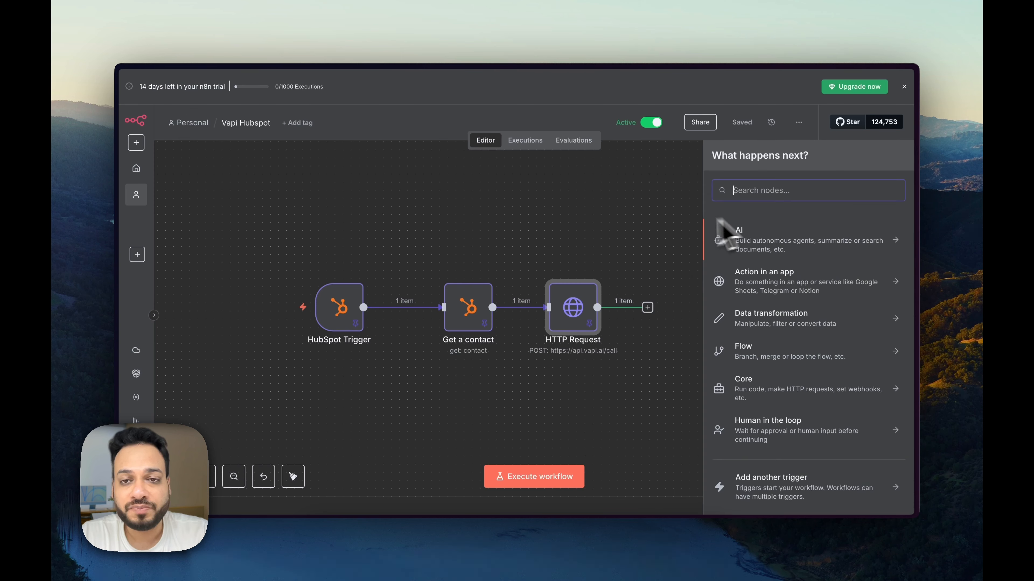
pyautogui.click(680, 234)
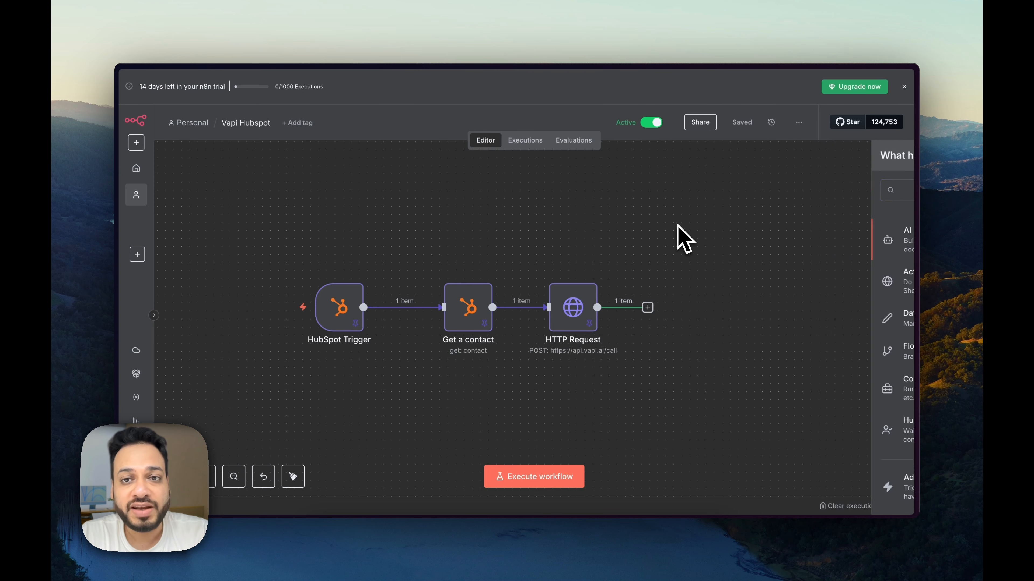
pyautogui.click(647, 307)
pyautogui.click(614, 279)
# Step: Confirm Get a contact's HubSpot account 2 credential is connected, then review the HTTP Request settings
pyautogui.doubleClick(468, 324)
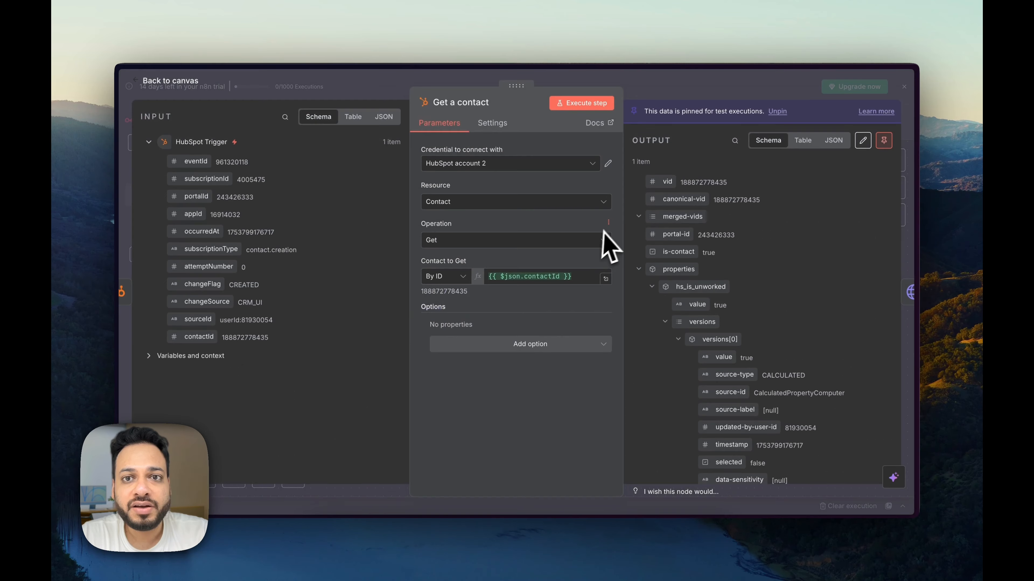
pyautogui.click(607, 163)
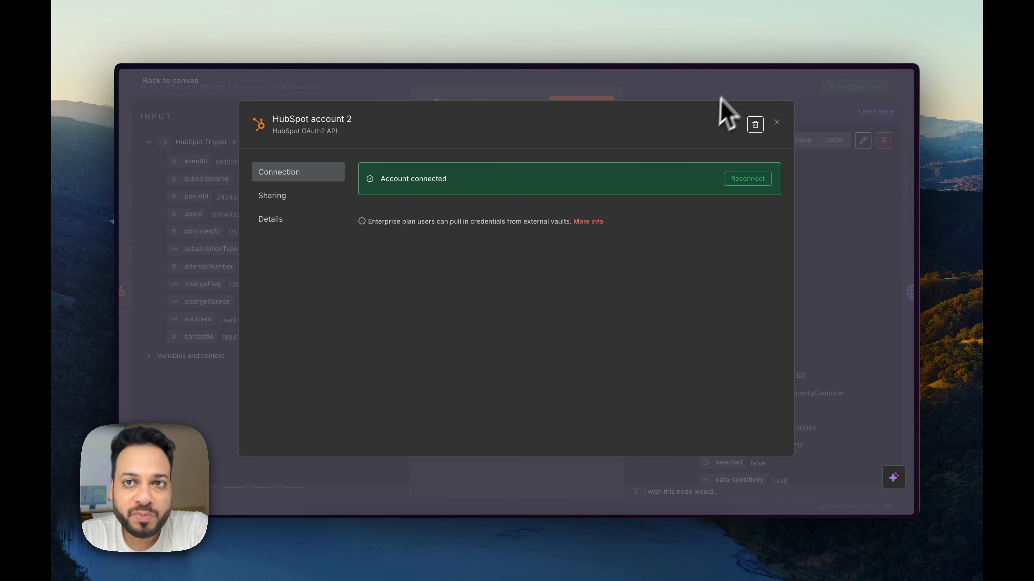
pyautogui.click(732, 81)
pyautogui.click(723, 88)
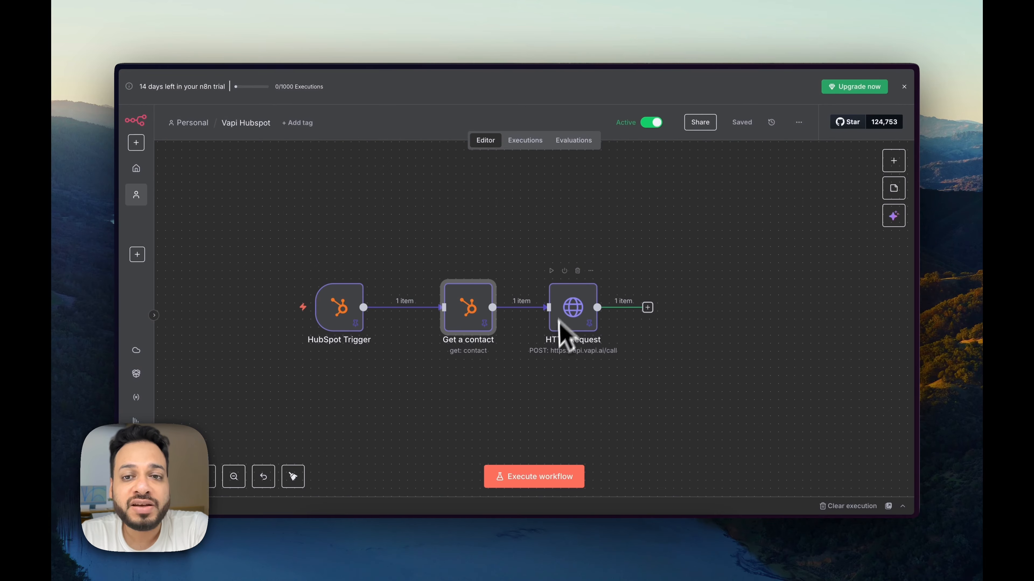
pyautogui.doubleClick(572, 310)
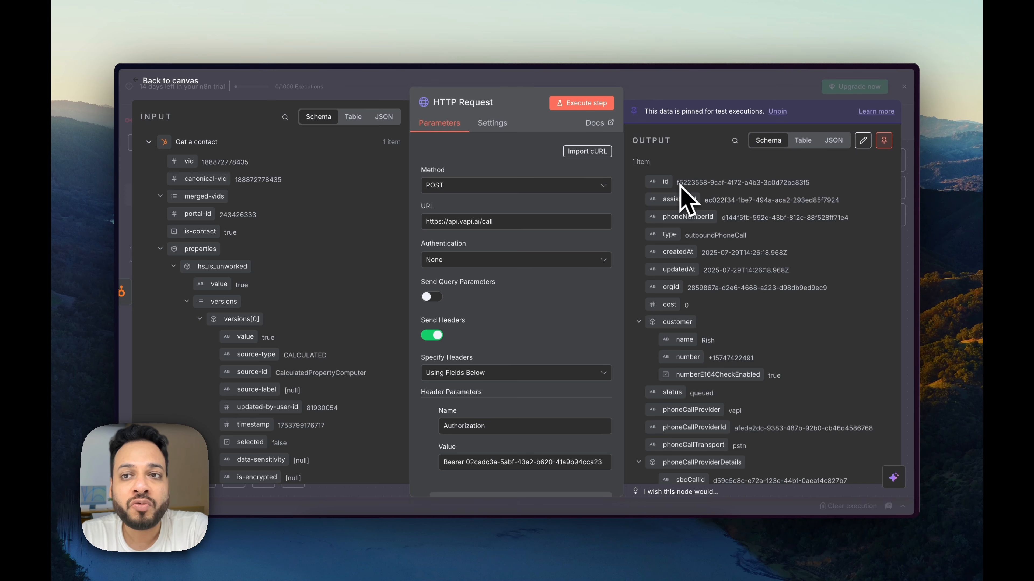
pyautogui.click(770, 94)
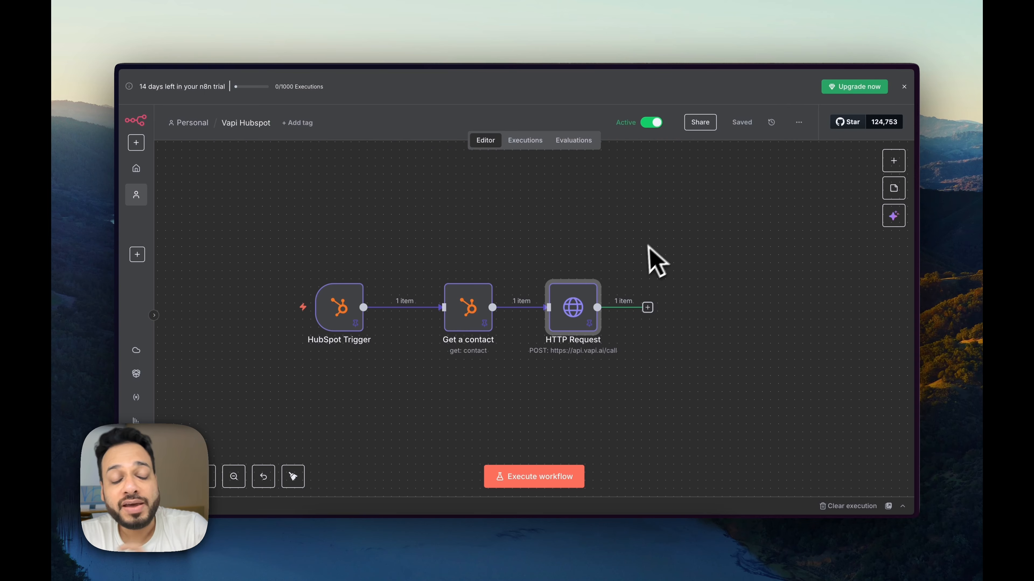
# Step: Scroll the Hubspot Assistant's Advanced settings to Call Timeout: 30 s silence, 600 s maximum
pyautogui.click(617, 542)
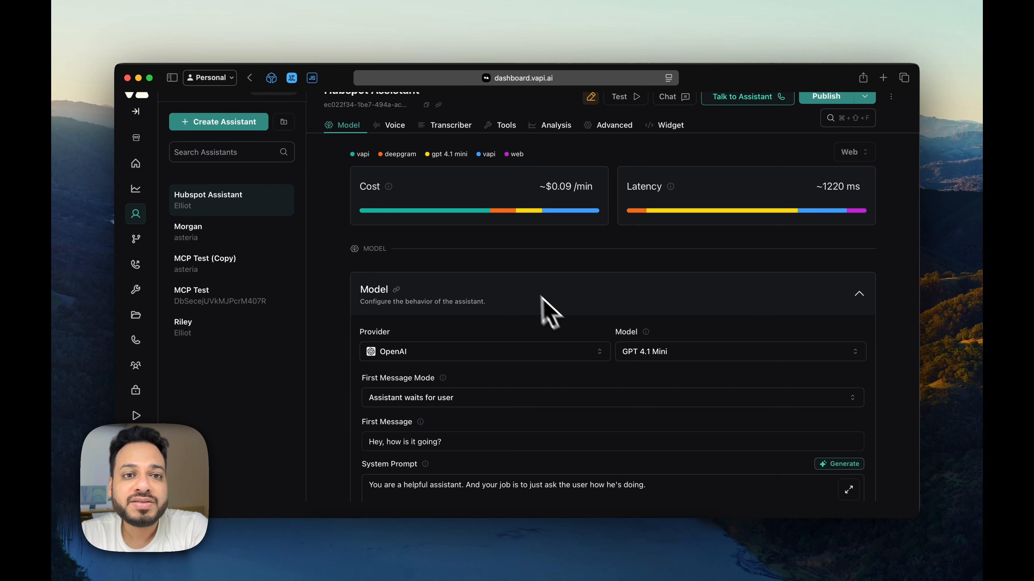
pyautogui.scroll(-20, 590, 277)
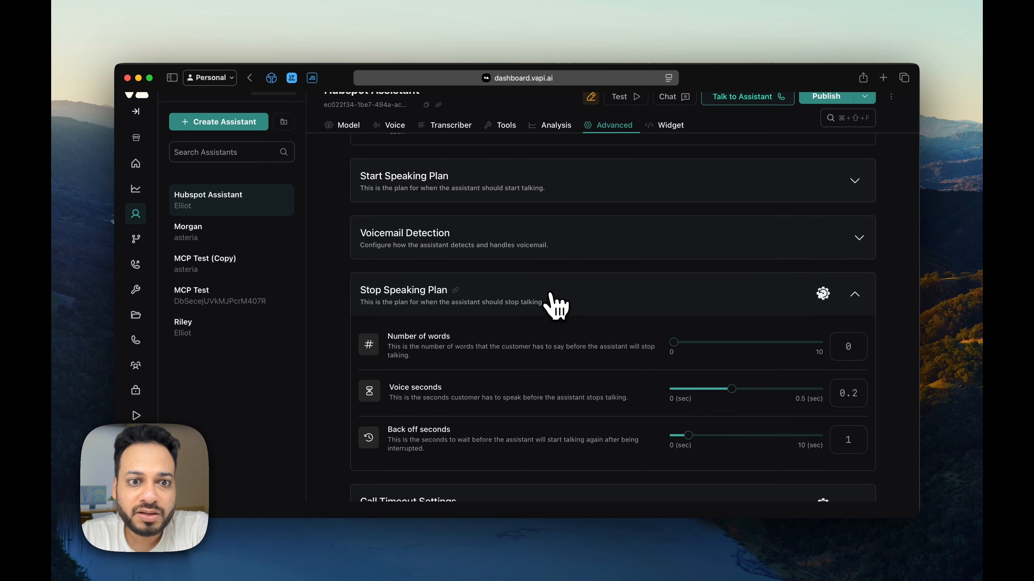
pyautogui.scroll(-10, 547, 301)
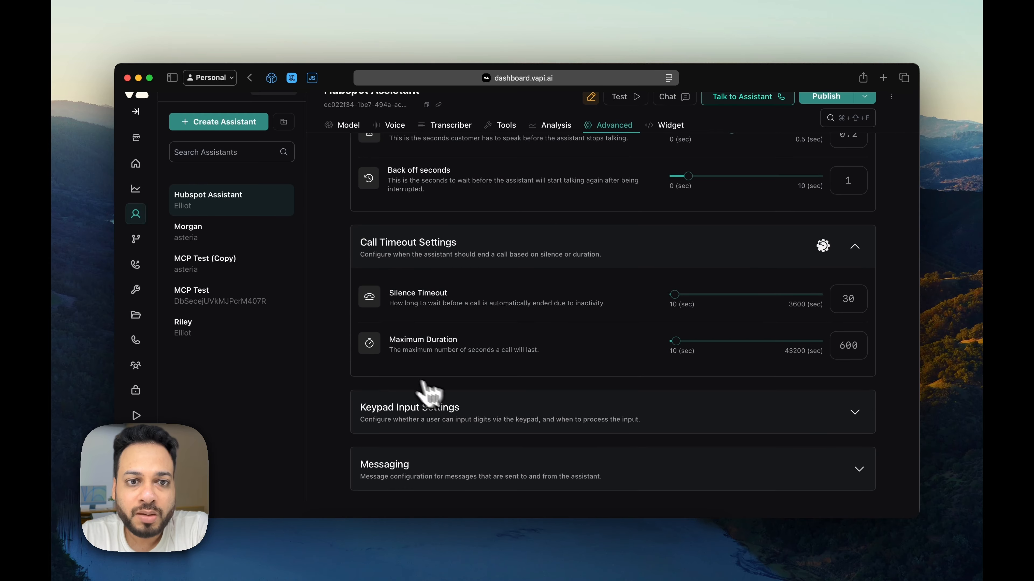
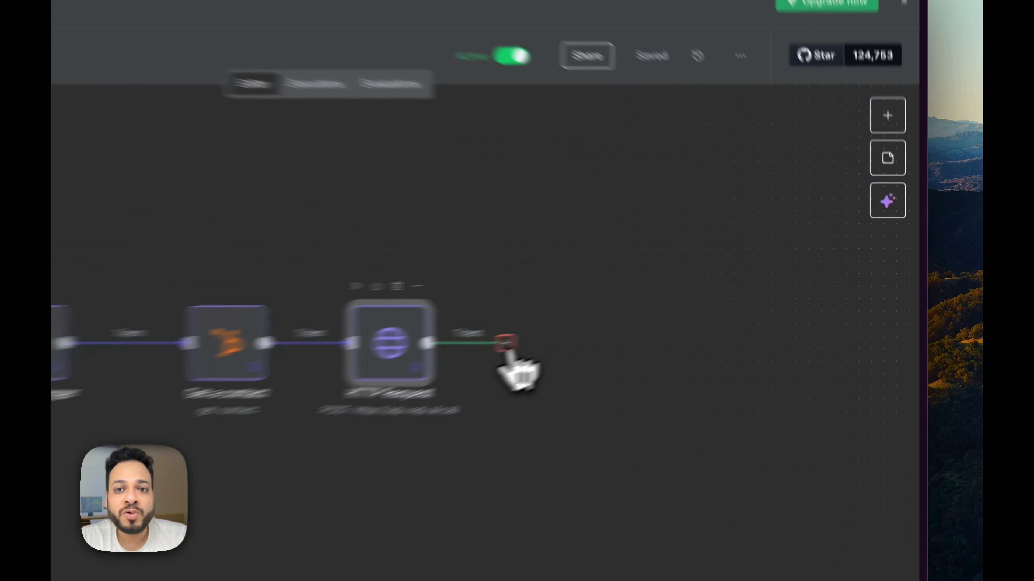
# Step: Add a Wait node after HTTP Request, keep its unit in Seconds, and select the Wait Amount
pyautogui.click(648, 307)
pyautogui.write('wai')
pyautogui.click(728, 228)
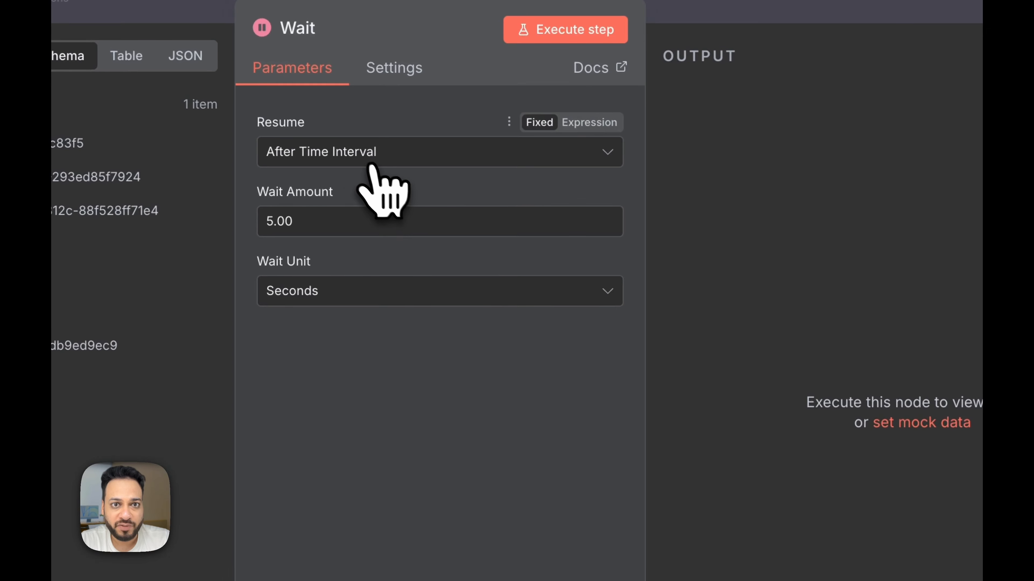
pyautogui.click(346, 289)
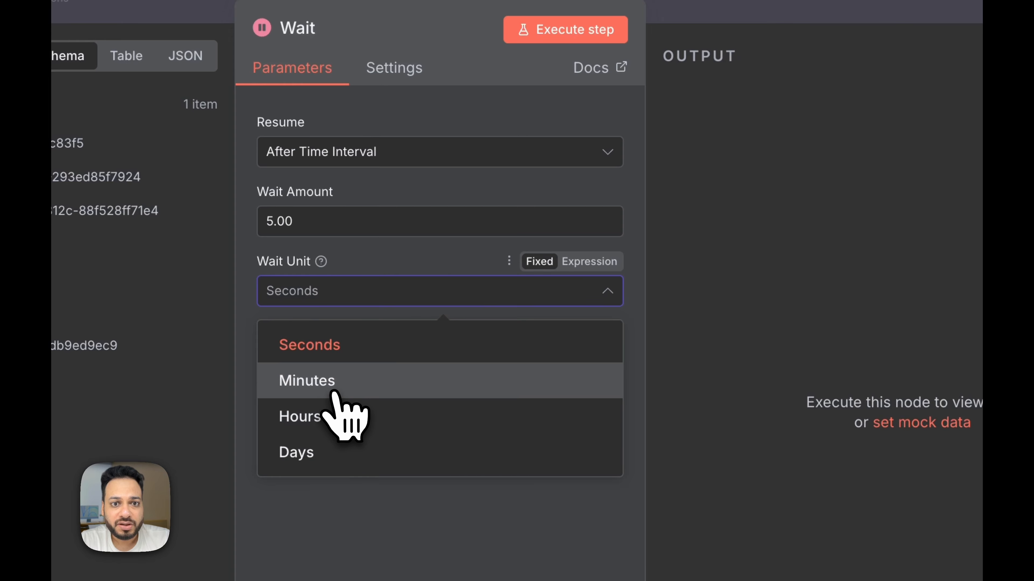
pyautogui.click(335, 382)
pyautogui.click(341, 290)
pyautogui.click(346, 345)
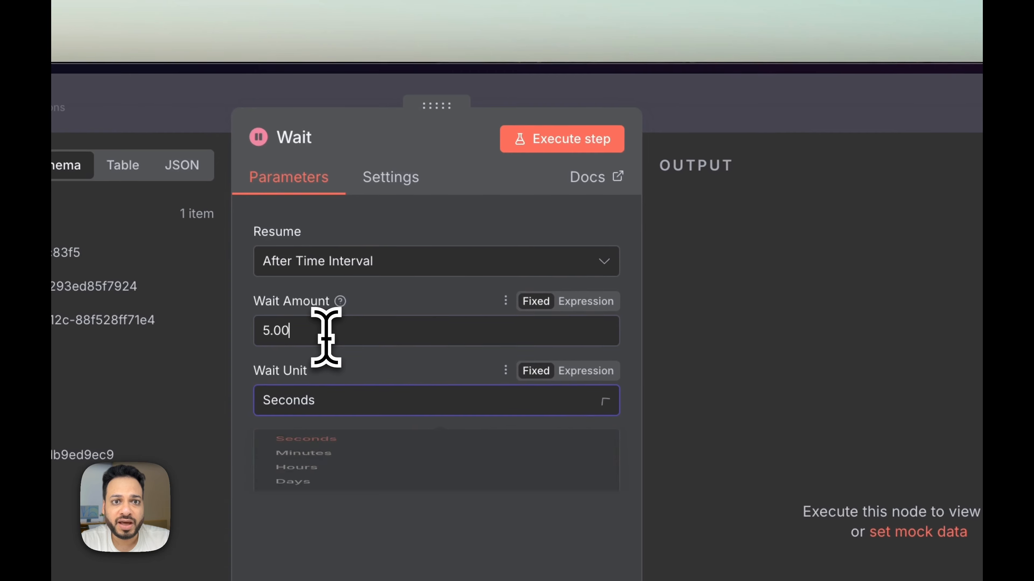
pyautogui.doubleClick(328, 338)
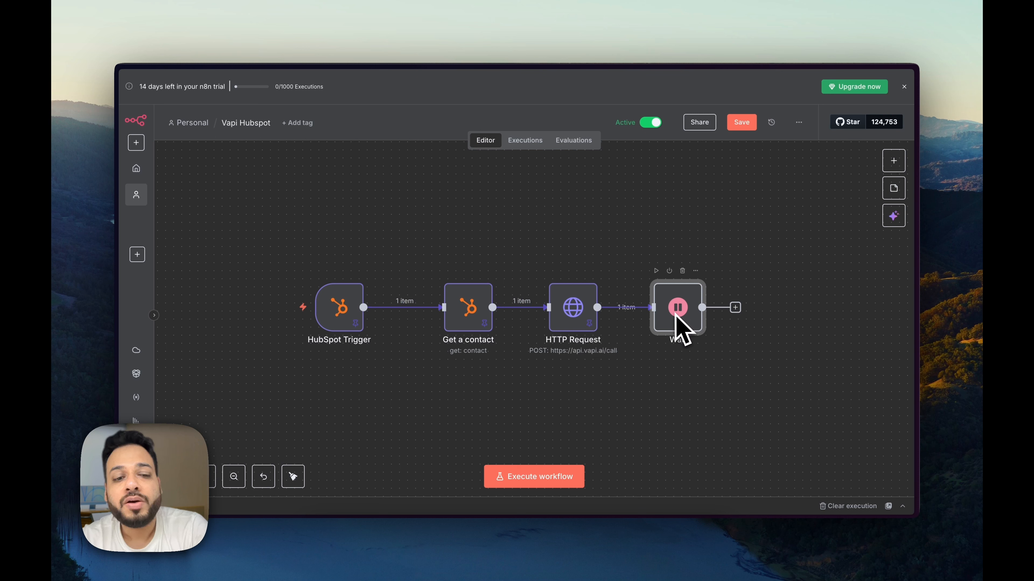
# Step: Copy the call id from HTTP Request output and open Vapi Docs' Get Call API reference
pyautogui.doubleClick(580, 311)
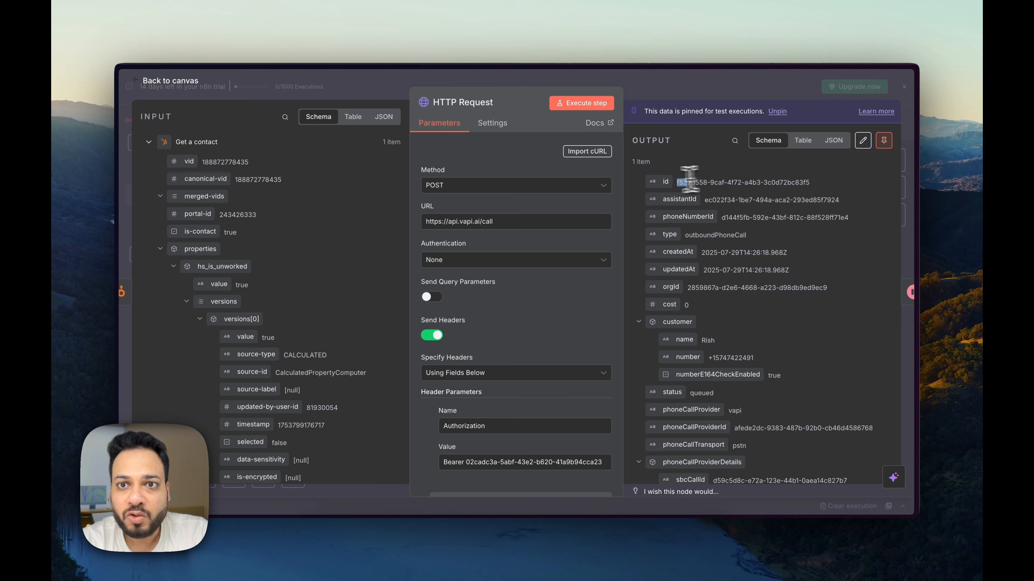
pyautogui.moveTo(703, 182); pyautogui.dragTo(810, 184)
pyautogui.click(787, 88)
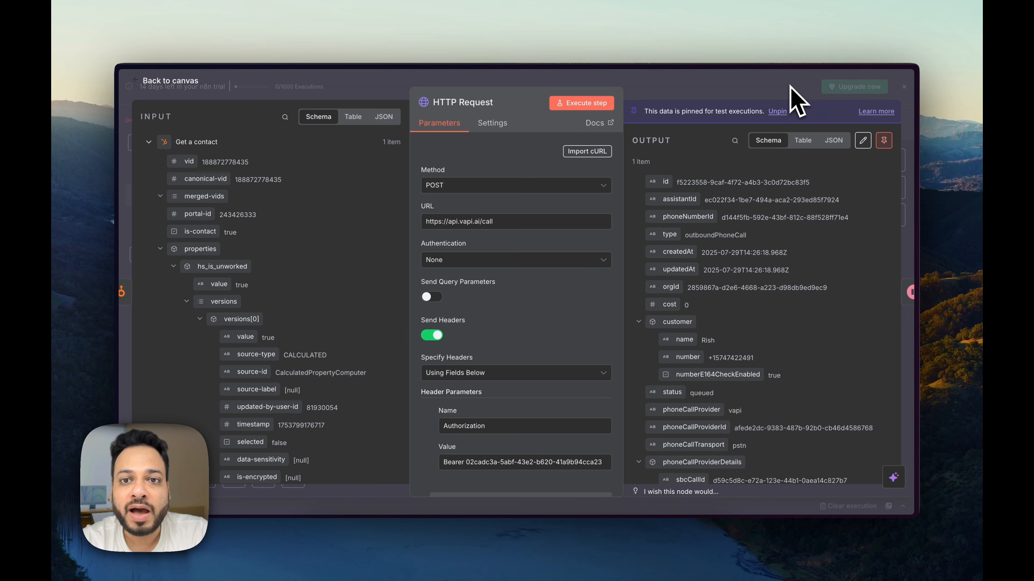
pyautogui.press('super+Tab')
pyautogui.press('super+t')
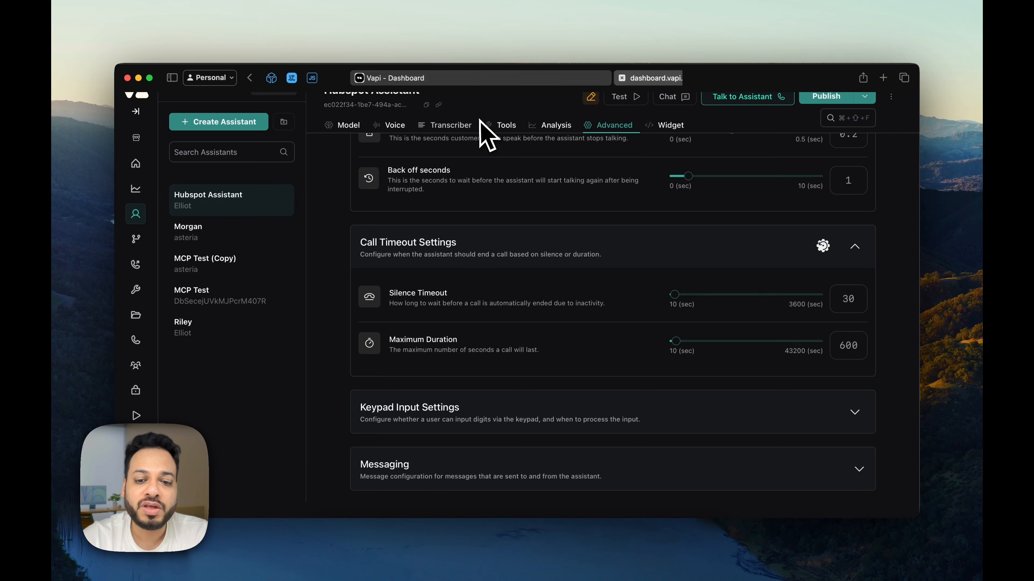
pyautogui.write('doc')
pyautogui.press('Return')
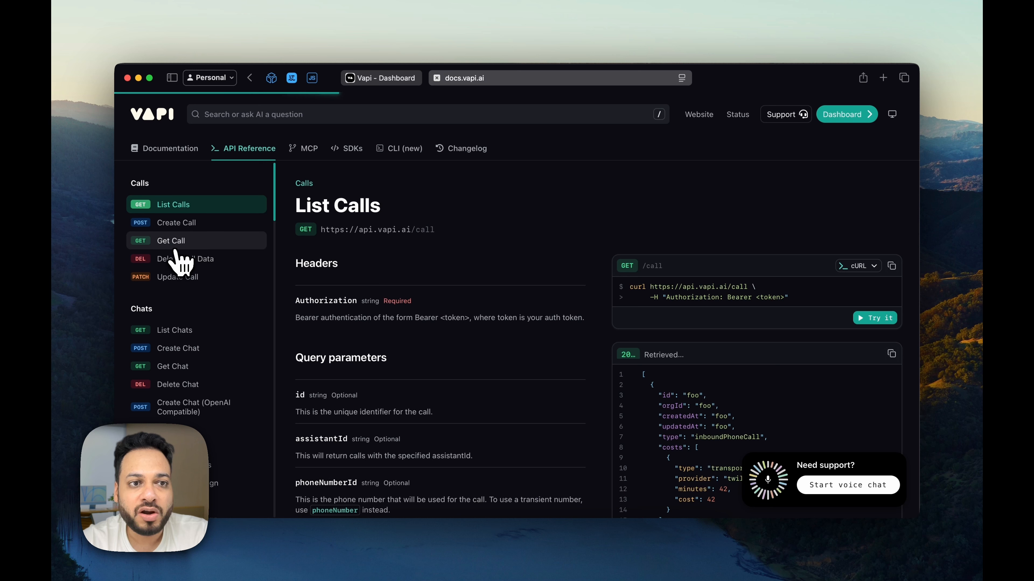
pyautogui.click(175, 249)
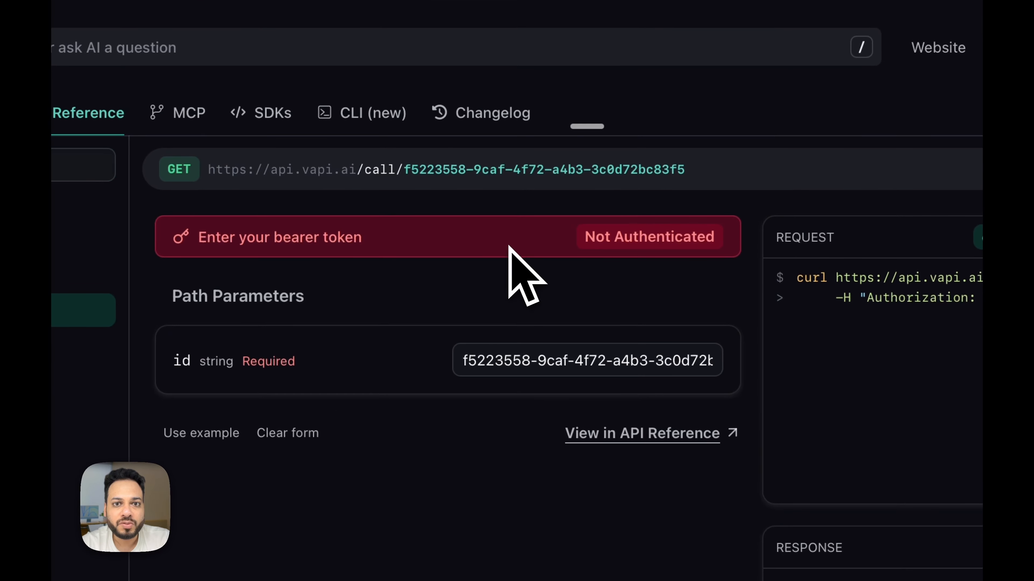
# Step: Paste the bearer token, send the Get Call request, and review the 200 response
pyautogui.click(475, 219)
pyautogui.click(577, 244)
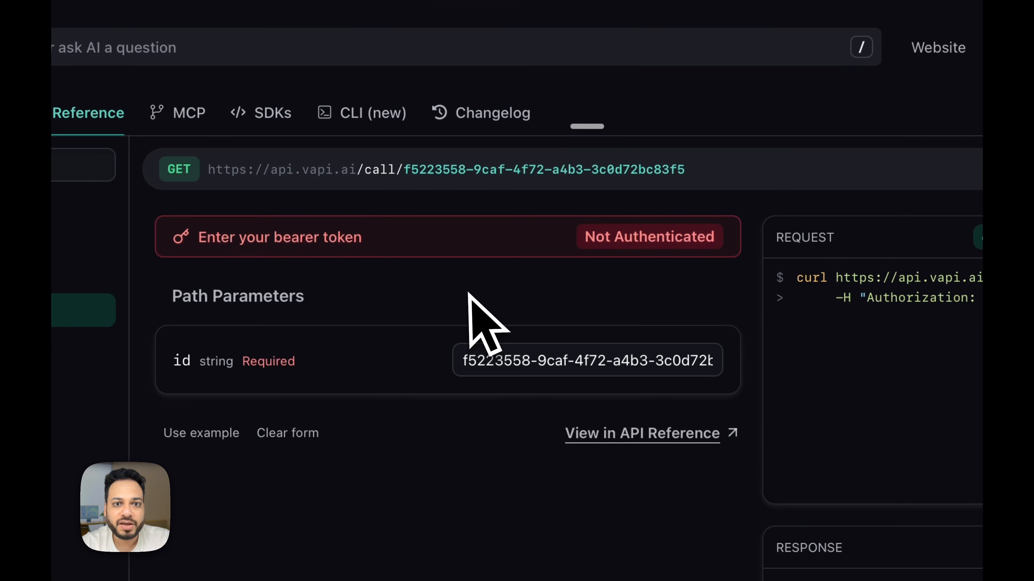
pyautogui.click(599, 243)
pyautogui.click(490, 342)
pyautogui.press('super+v')
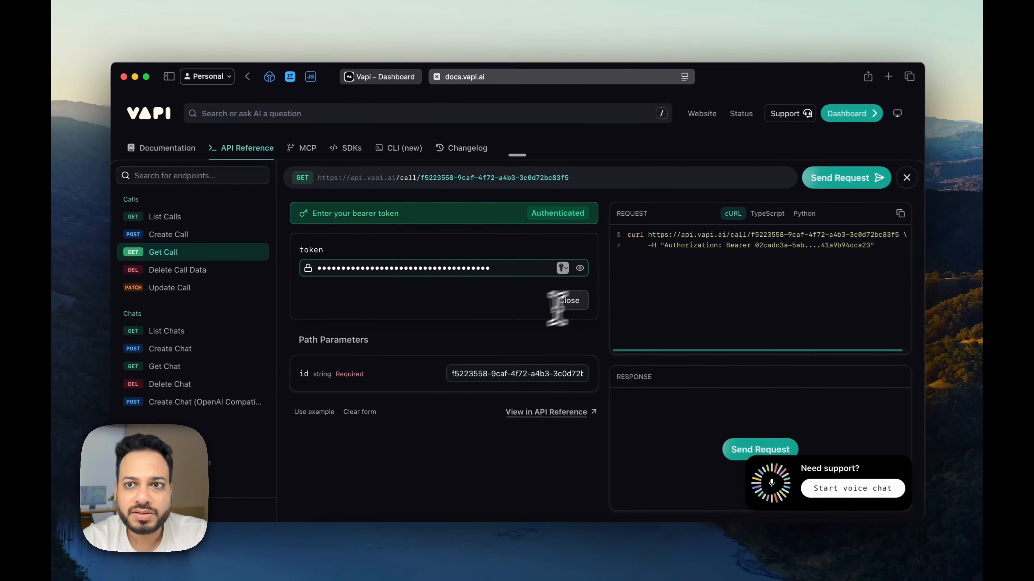
pyautogui.click(844, 181)
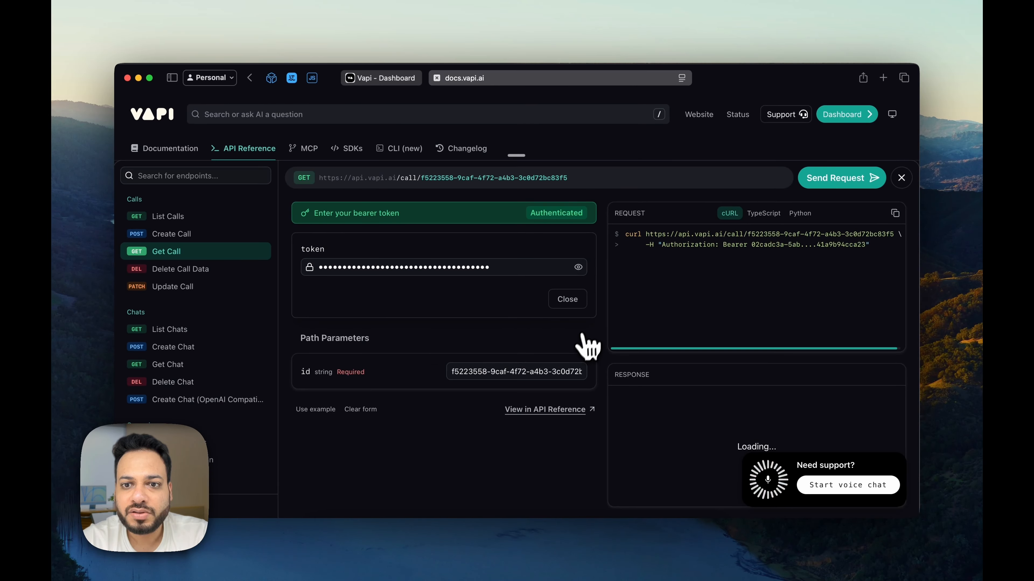
pyautogui.scroll(-10, 694, 450)
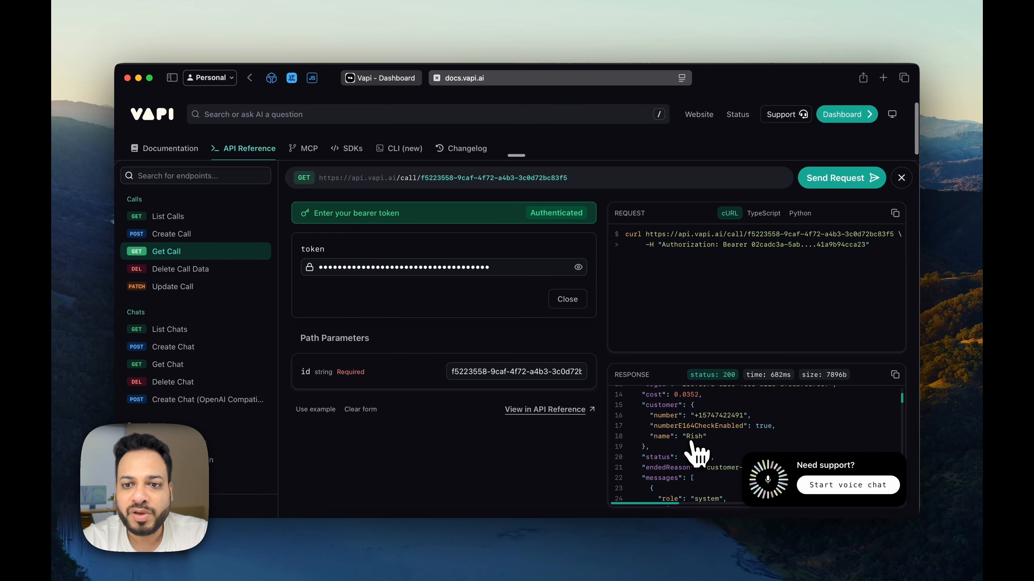
pyautogui.scroll(-8, 694, 449)
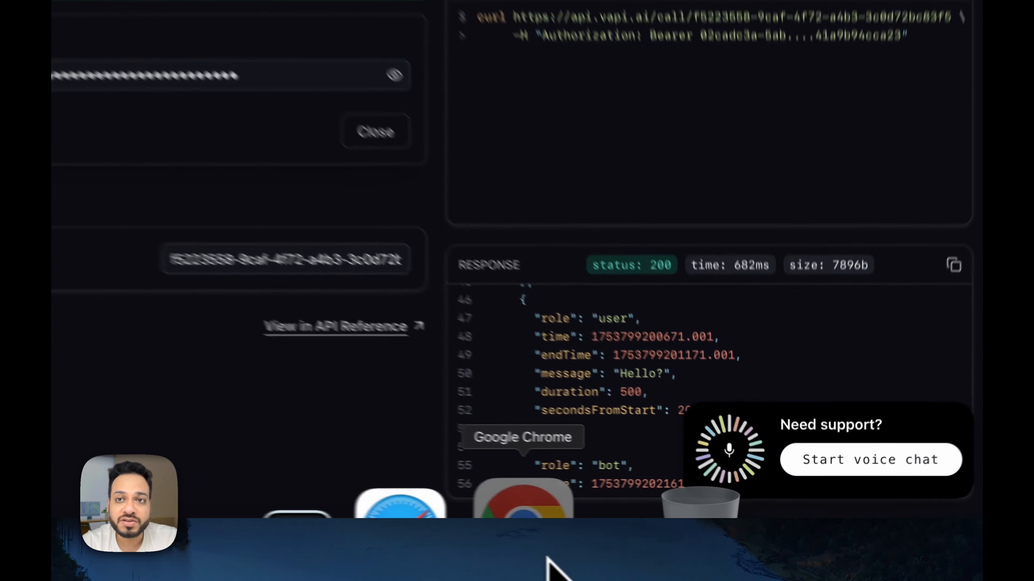
# Step: Run Get Call in the VAPI Inspector extension and browse the call's customer and messages
pyautogui.click(546, 559)
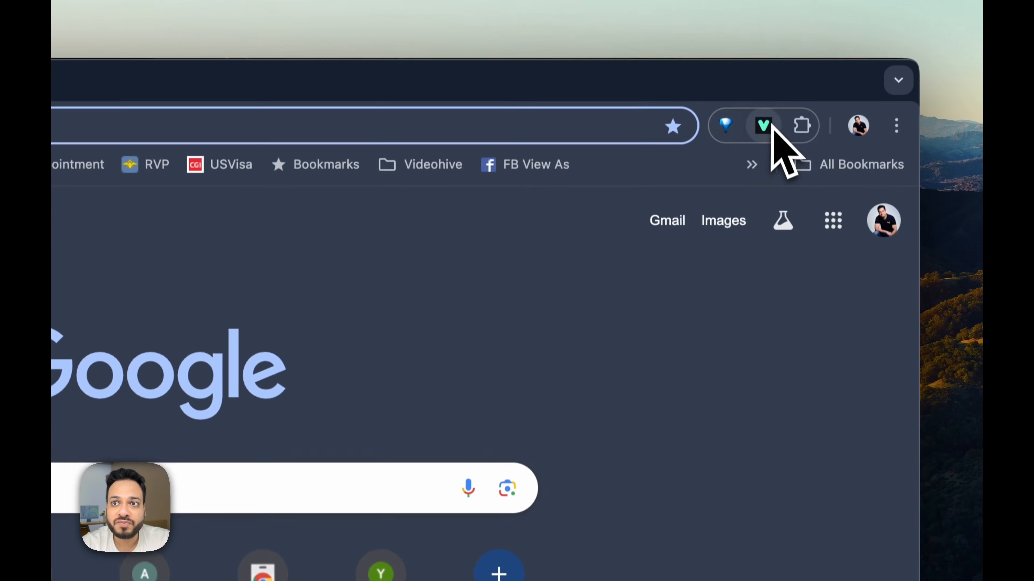
pyautogui.click(764, 130)
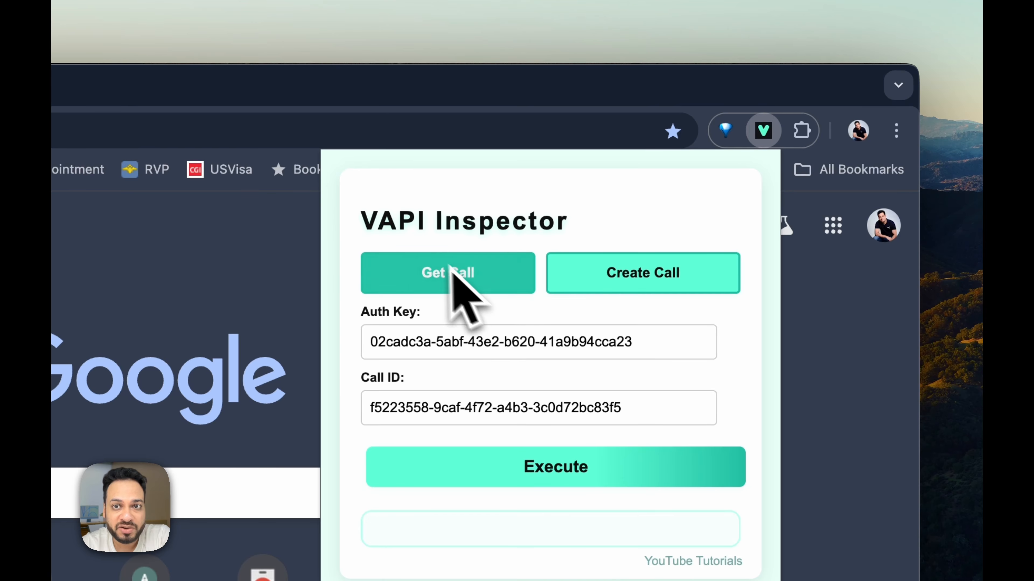
pyautogui.click(456, 275)
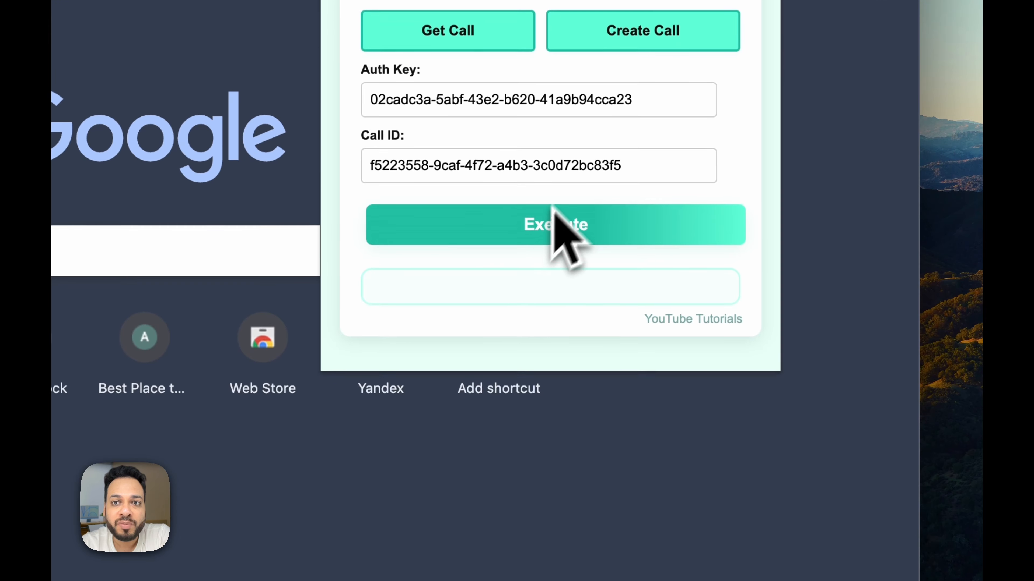
pyautogui.click(552, 220)
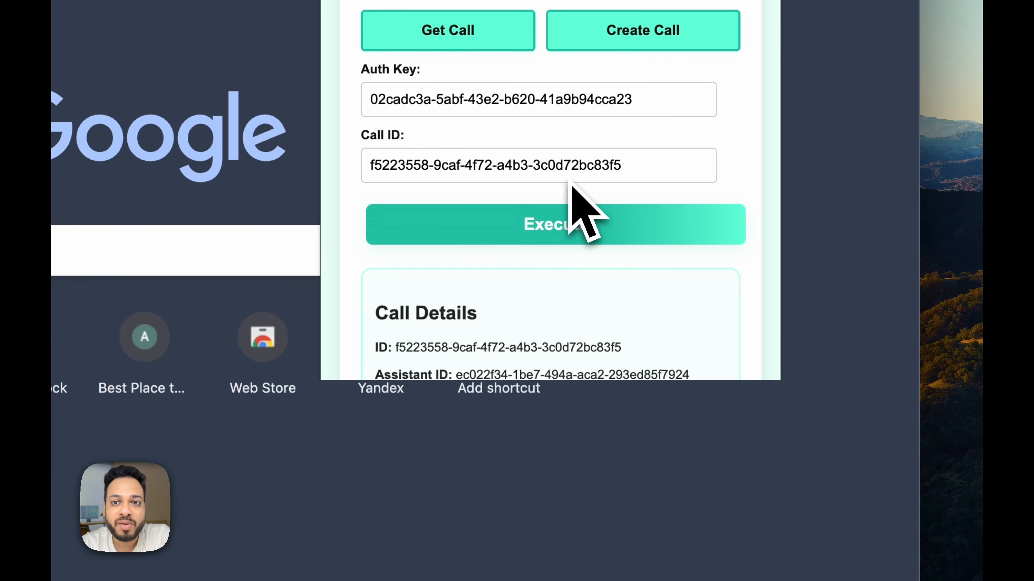
pyautogui.scroll(-5, 533, 322)
pyautogui.scroll(-10, 528, 311)
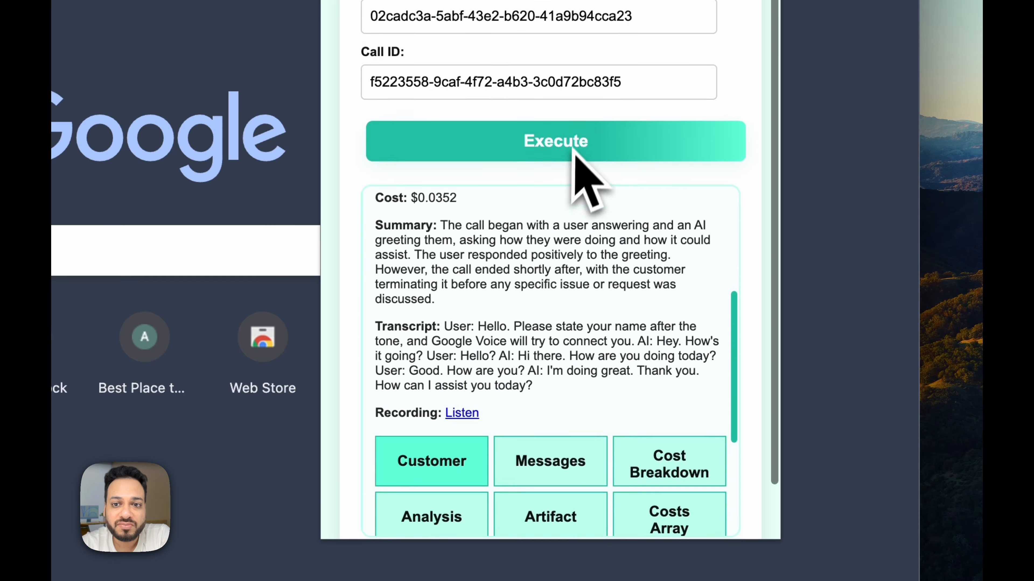
pyautogui.click(561, 206)
pyautogui.scroll(-5, 610, 205)
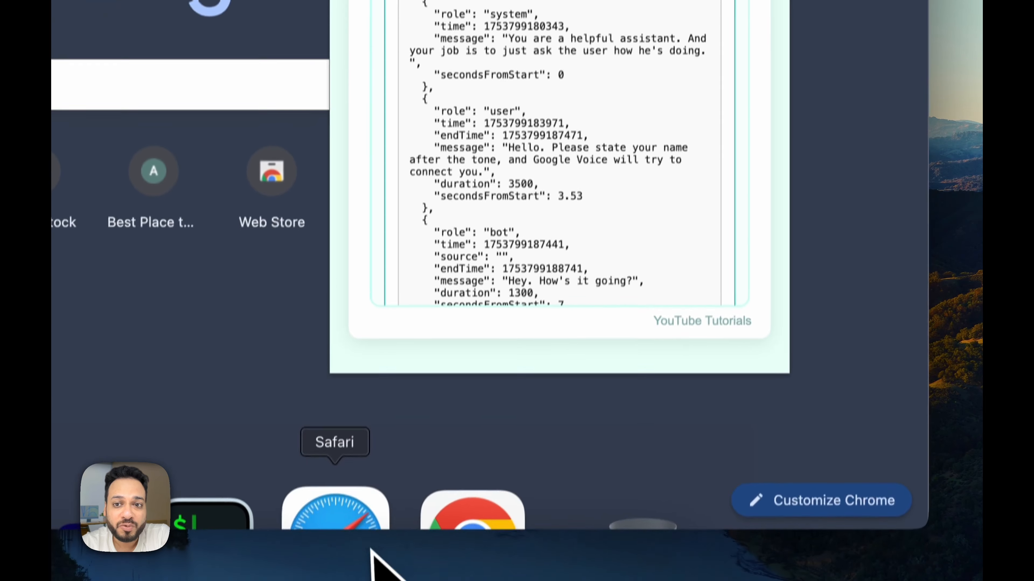
pyautogui.click(460, 519)
pyautogui.scroll(-10, 651, 325)
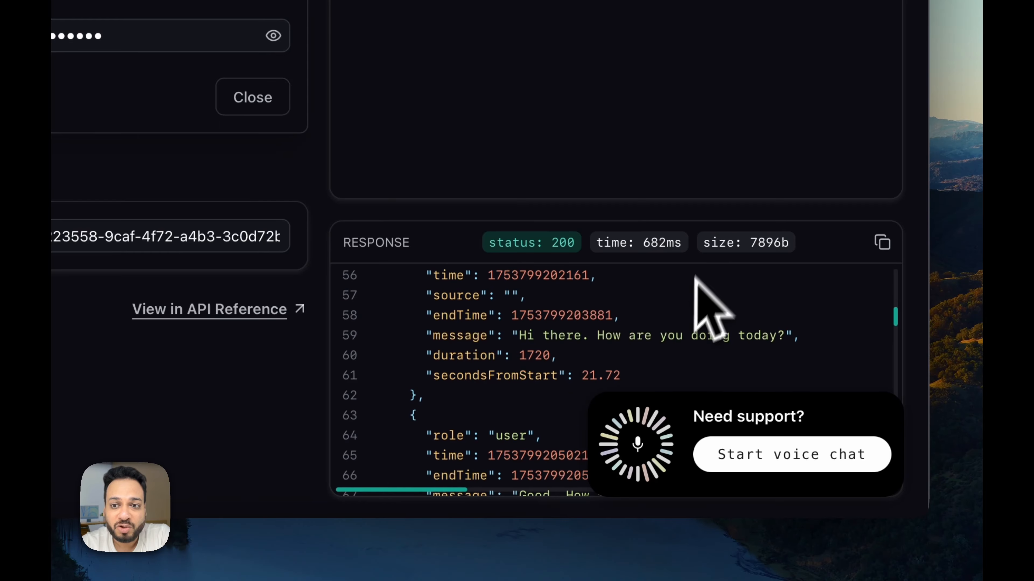
# Step: Rerun the Inspector lookup, then copy the docs' Get Call request as cURL
pyautogui.click(431, 556)
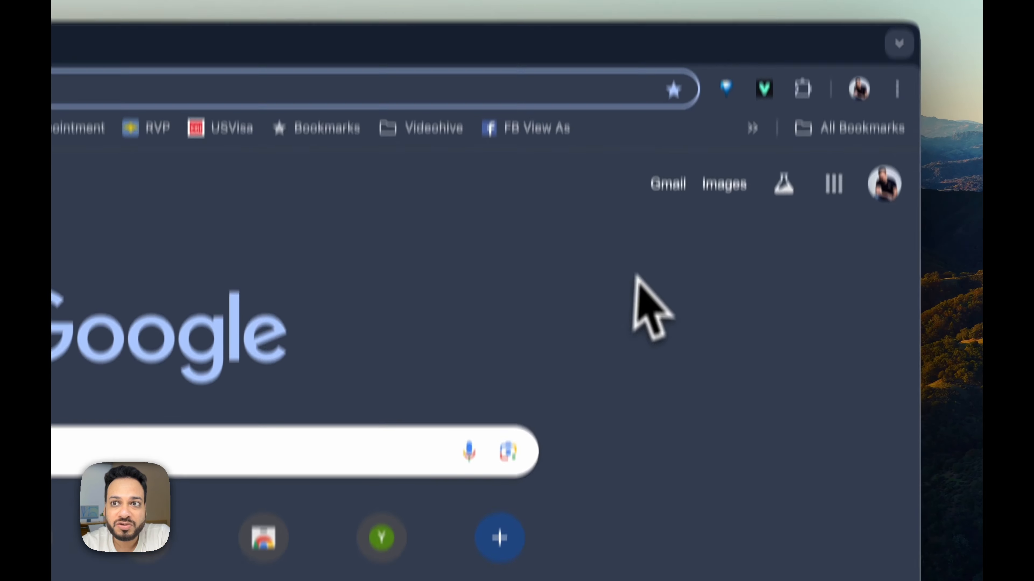
pyautogui.click(765, 124)
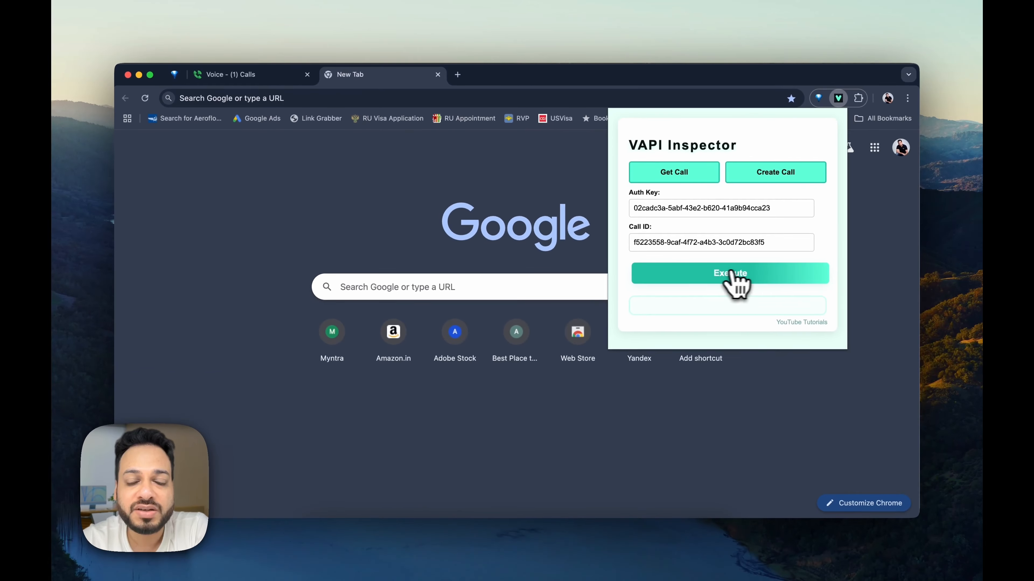
pyautogui.click(719, 290)
pyautogui.scroll(-3, 715, 402)
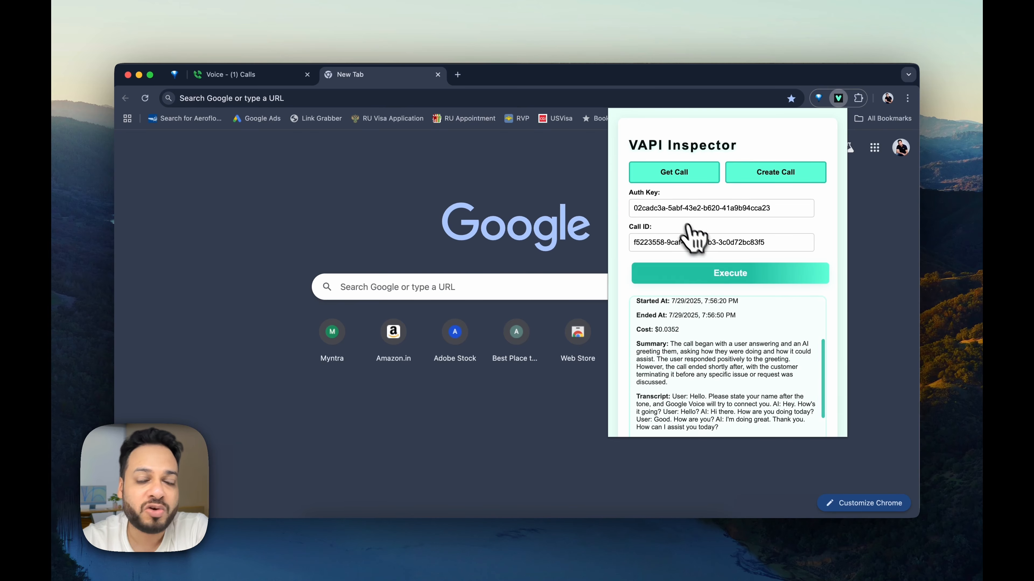
pyautogui.scroll(-8, 697, 362)
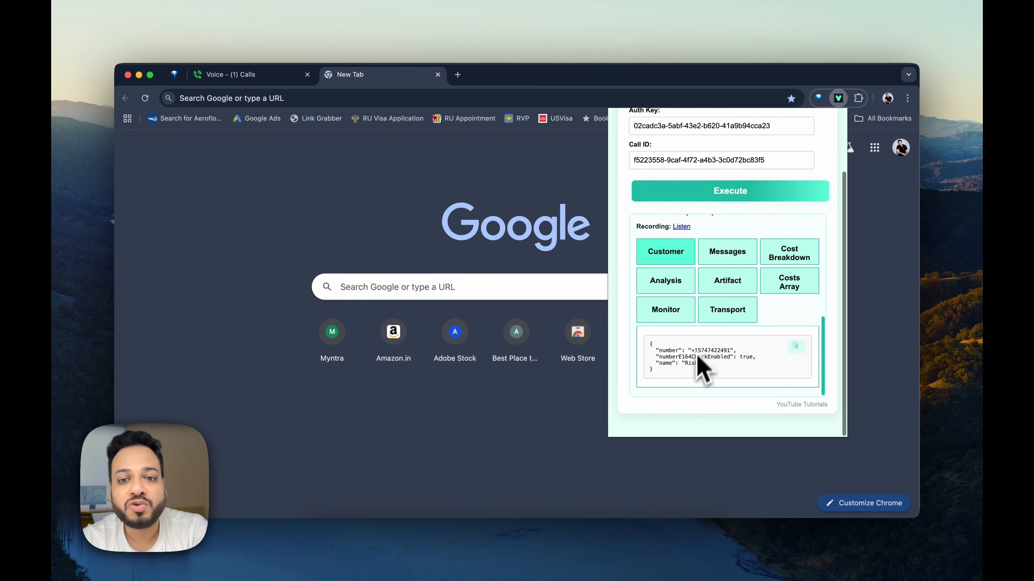
pyautogui.click(621, 534)
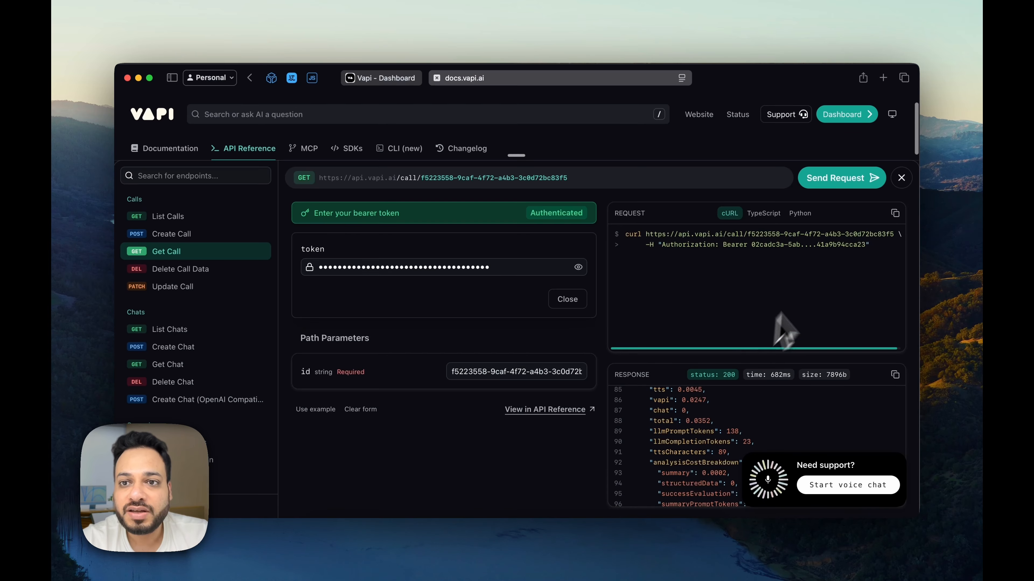
pyautogui.click(895, 213)
pyautogui.click(546, 537)
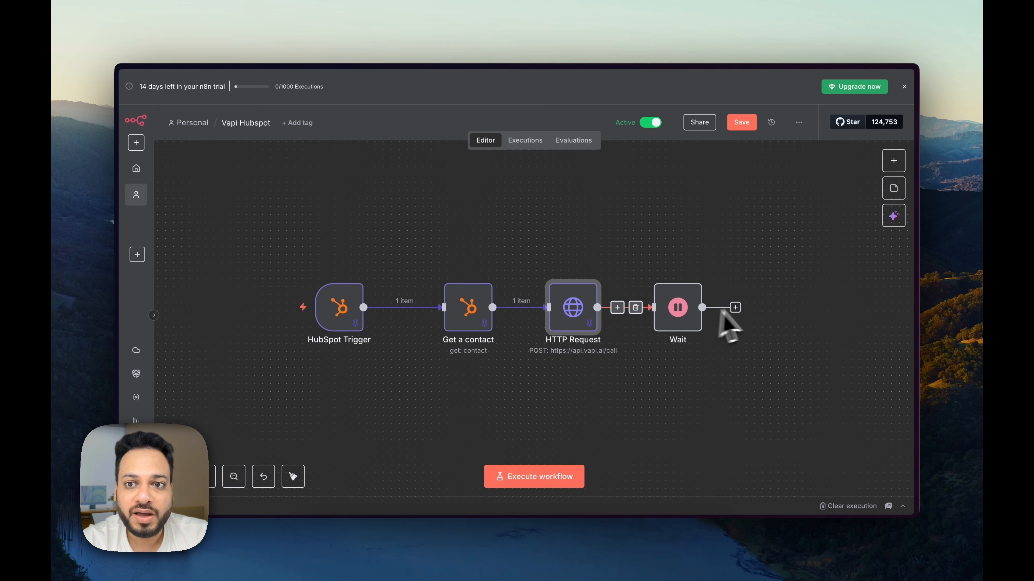
# Step: Add an HTTP Request node after Wait, import the copied cURL, and test it
pyautogui.click(735, 307)
pyautogui.write('http')
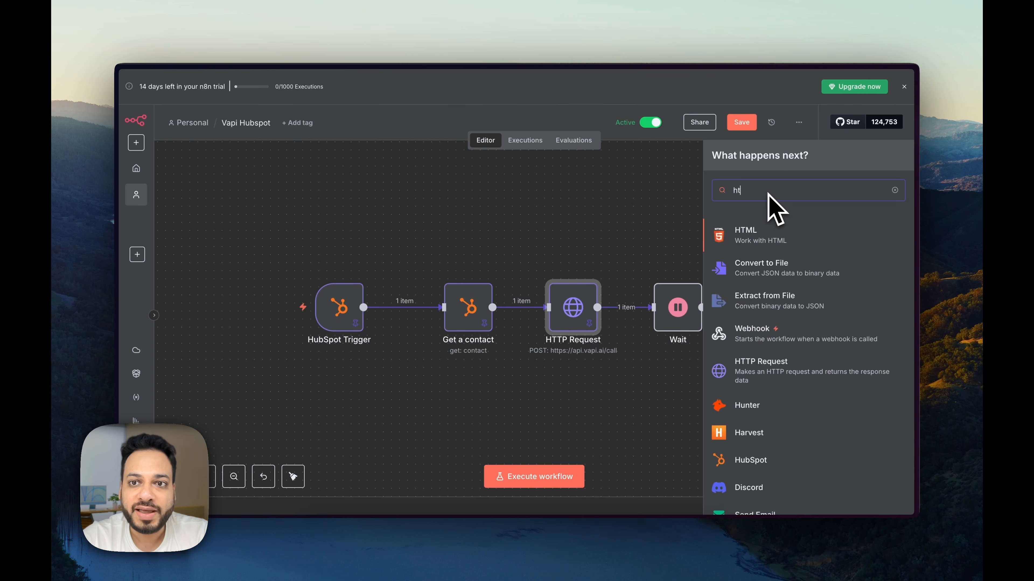
pyautogui.click(769, 236)
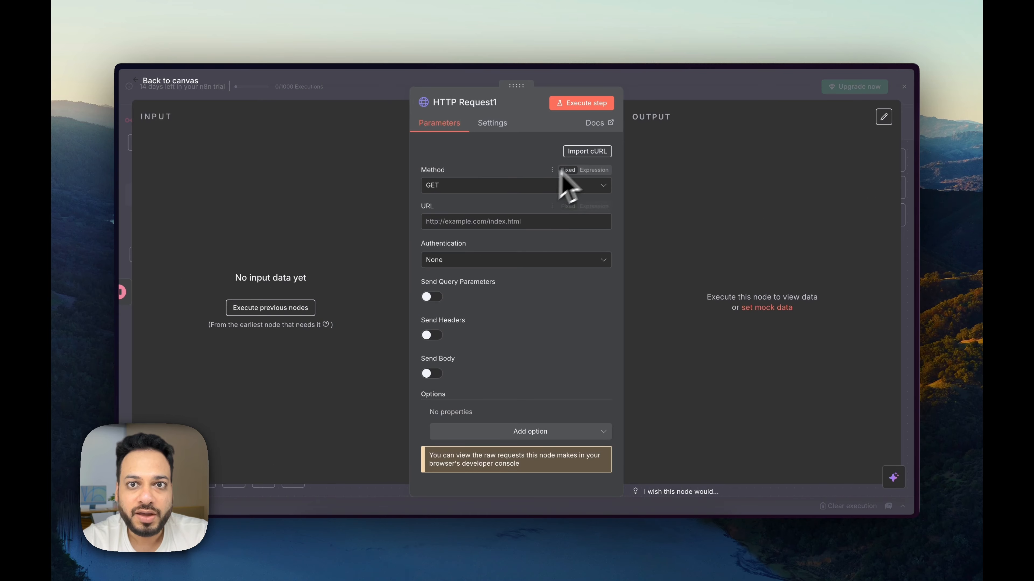
pyautogui.click(586, 152)
pyautogui.click(685, 335)
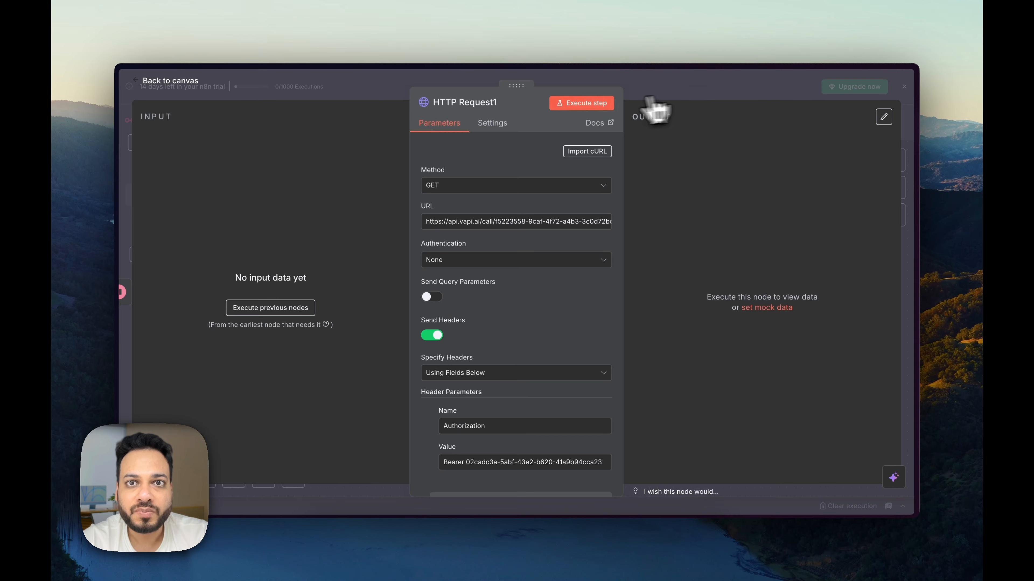
pyautogui.click(584, 106)
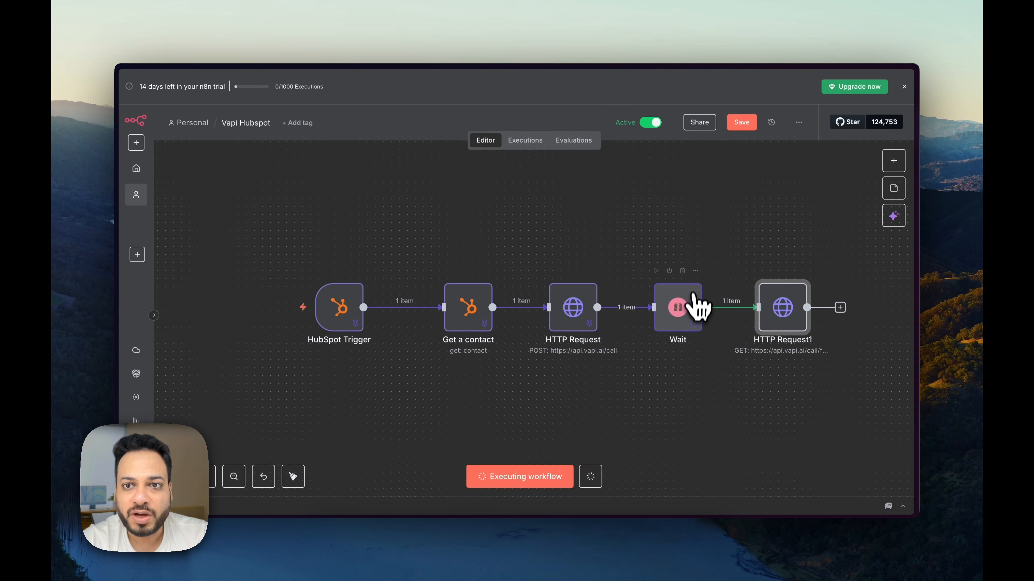
# Step: Delete the Wait node and move HTTP Request1 directly beside HTTP Request, then run it
pyautogui.click(682, 271)
pyautogui.moveTo(773, 307); pyautogui.dragTo(696, 299)
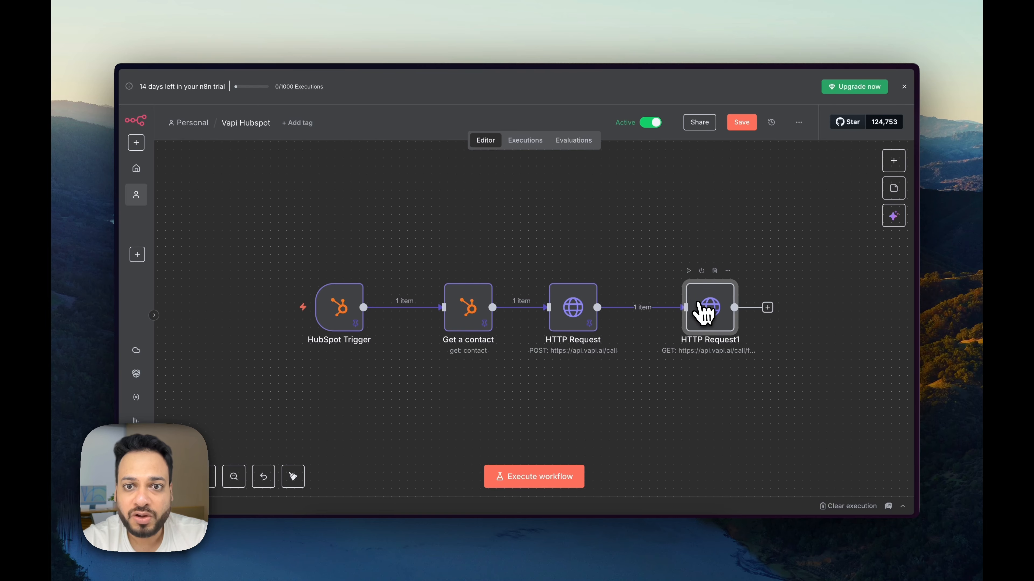
pyautogui.click(688, 270)
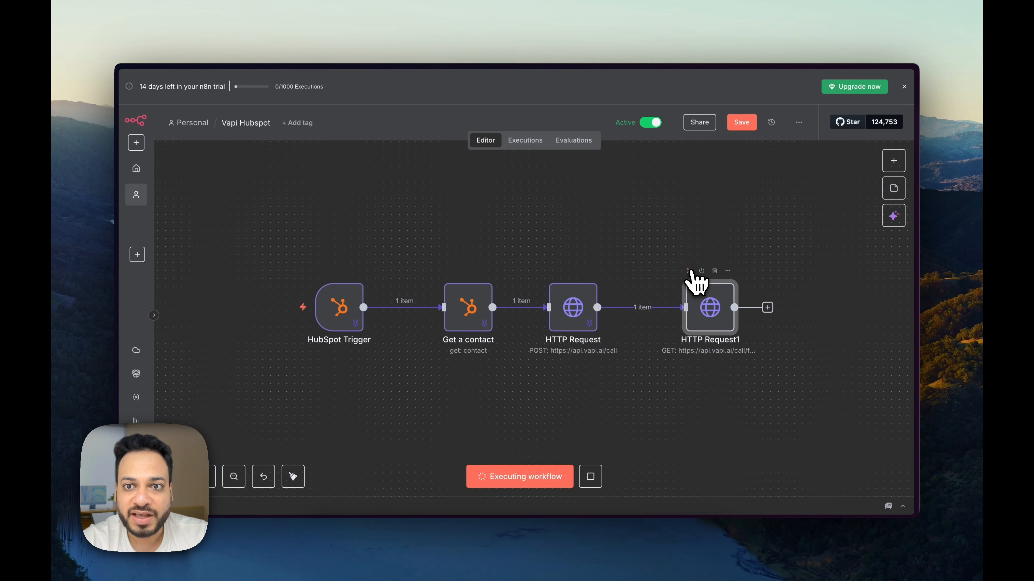
# Step: Inspect HTTP Request1's output containing the call transcript and summary
pyautogui.doubleClick(715, 321)
pyautogui.scroll(-10, 786, 311)
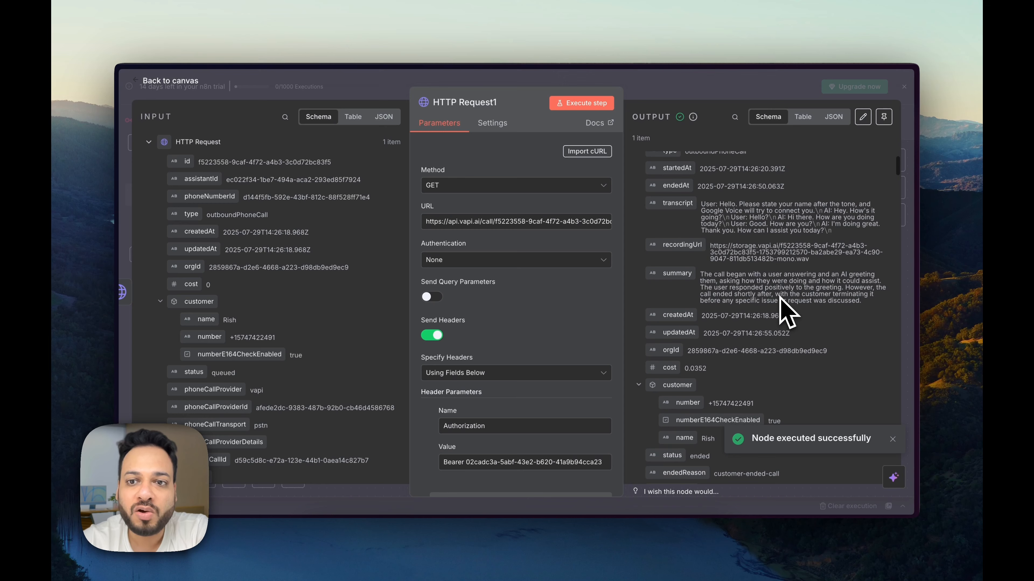
pyautogui.scroll(-10, 787, 311)
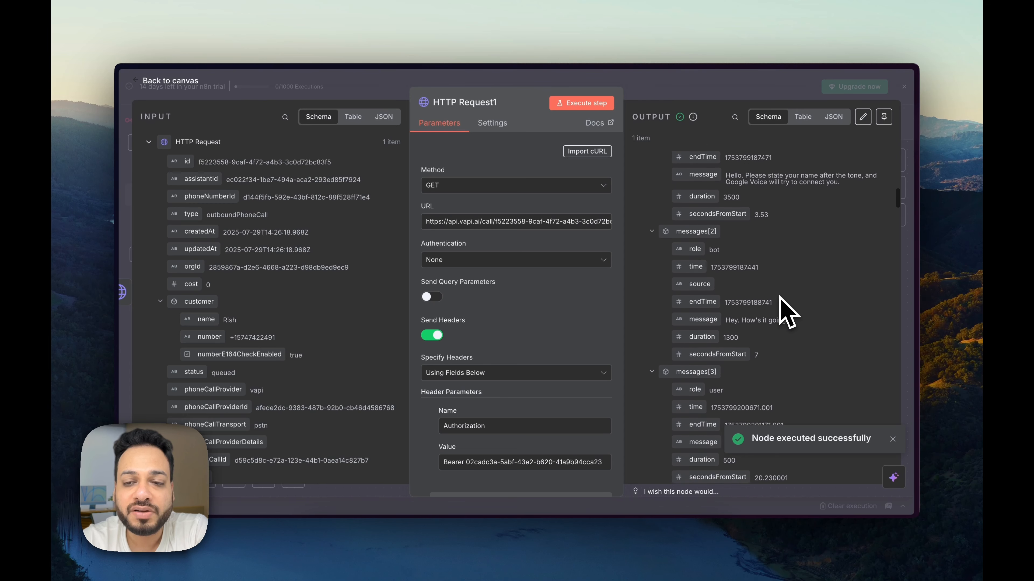
pyautogui.scroll(-10, 780, 298)
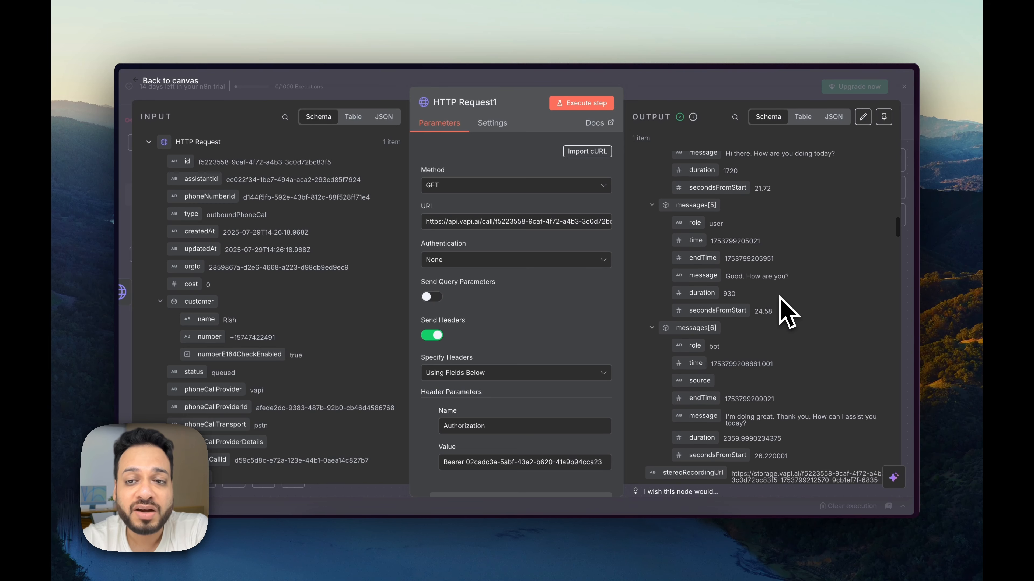
pyautogui.scroll(5, 787, 311)
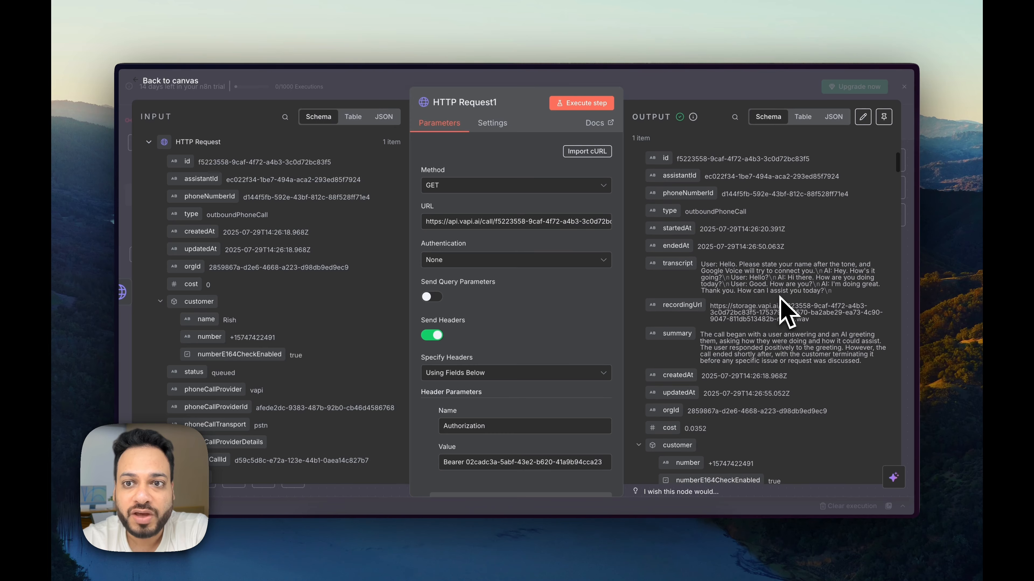
pyautogui.scroll(-8, 744, 362)
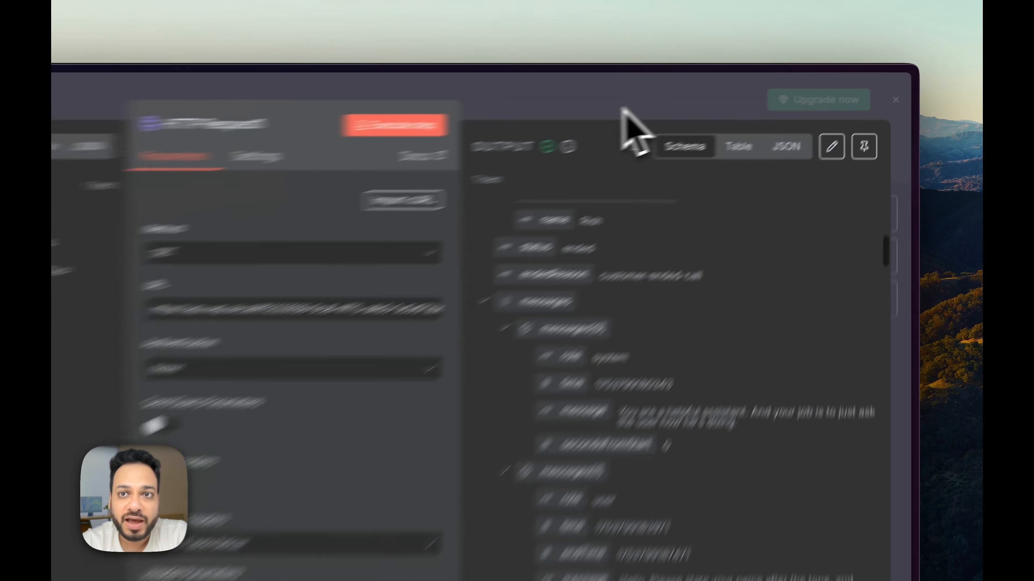
pyautogui.press('Escape')
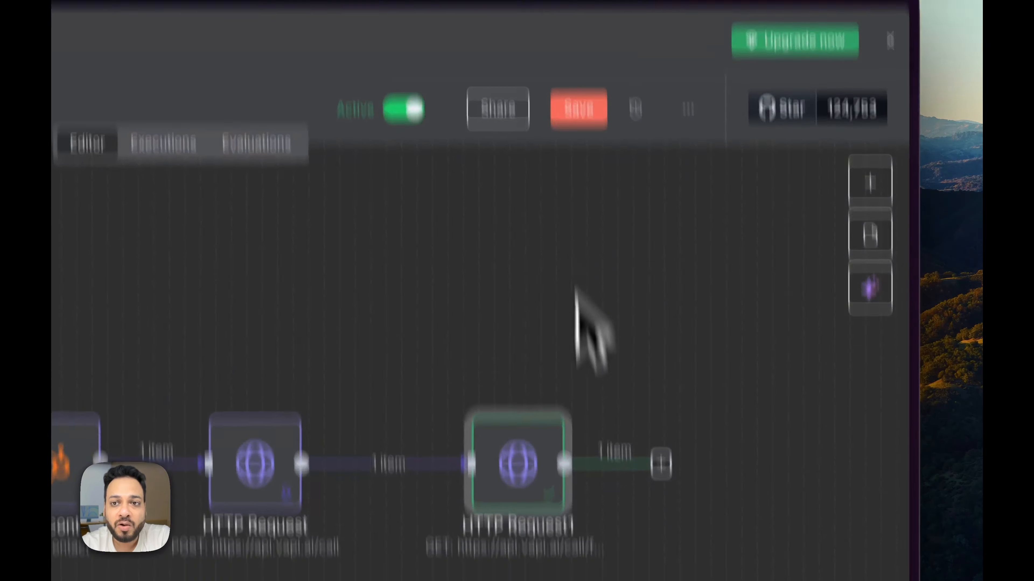
# Step: Add a HubSpot 'Create or update a contact' node after HTTP Request1
pyautogui.click(659, 290)
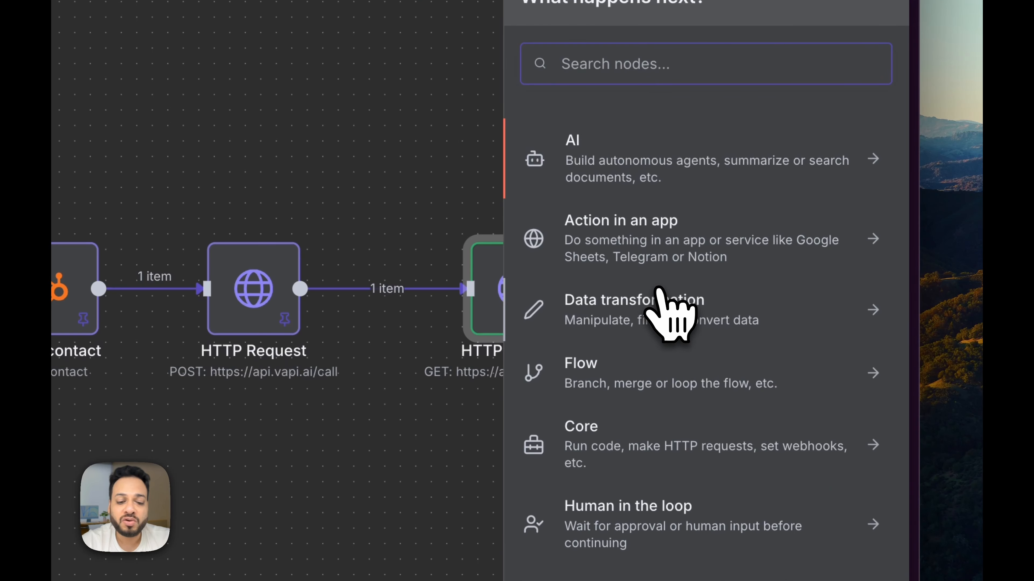
pyautogui.write('hub')
pyautogui.click(669, 146)
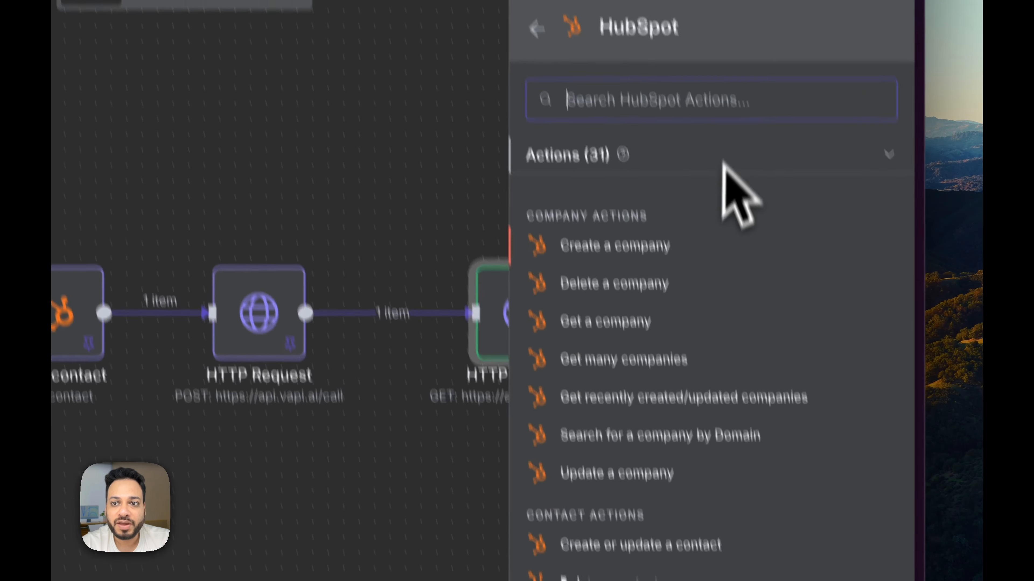
pyautogui.write('upd')
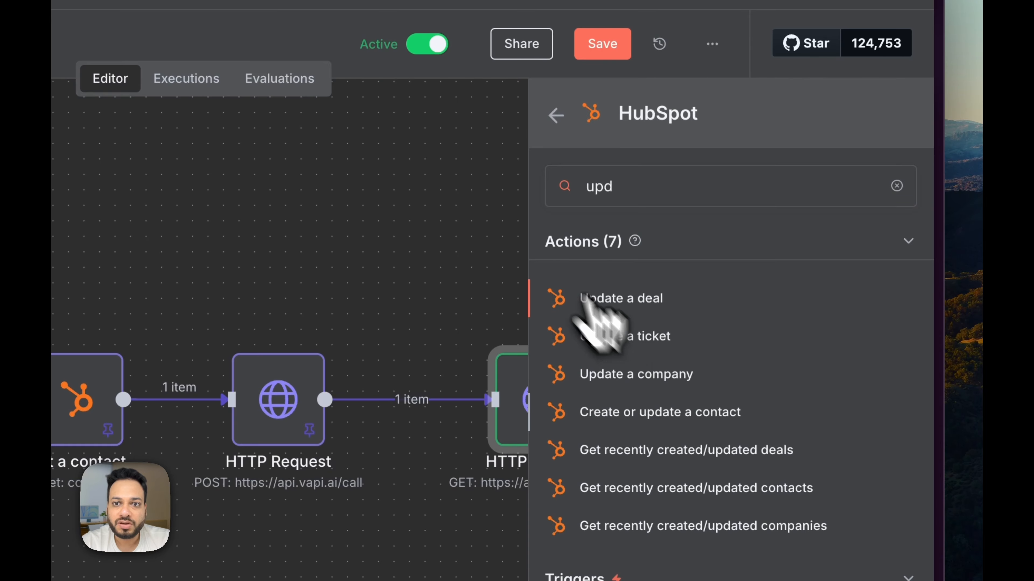
pyautogui.click(659, 412)
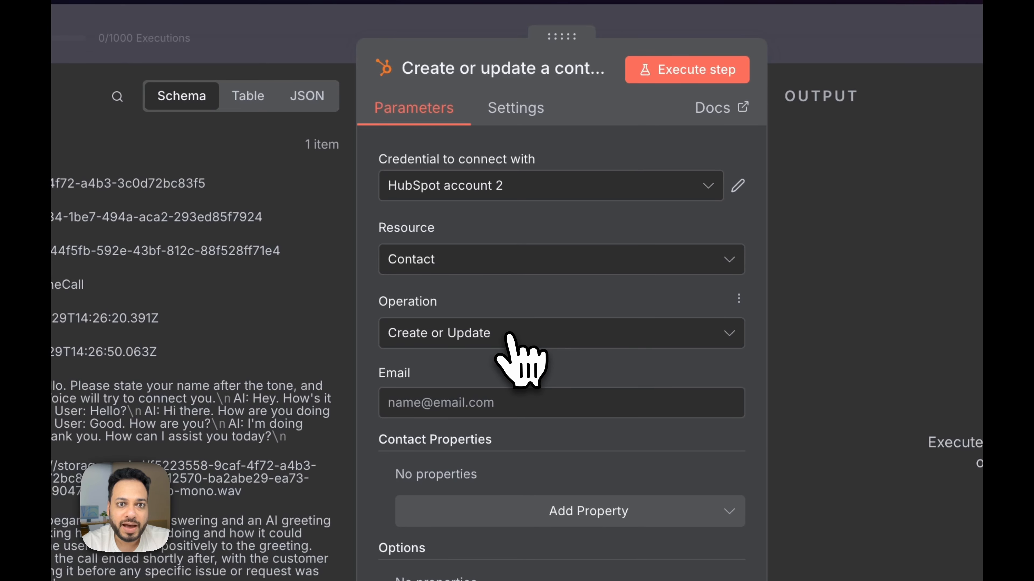
pyautogui.click(508, 334)
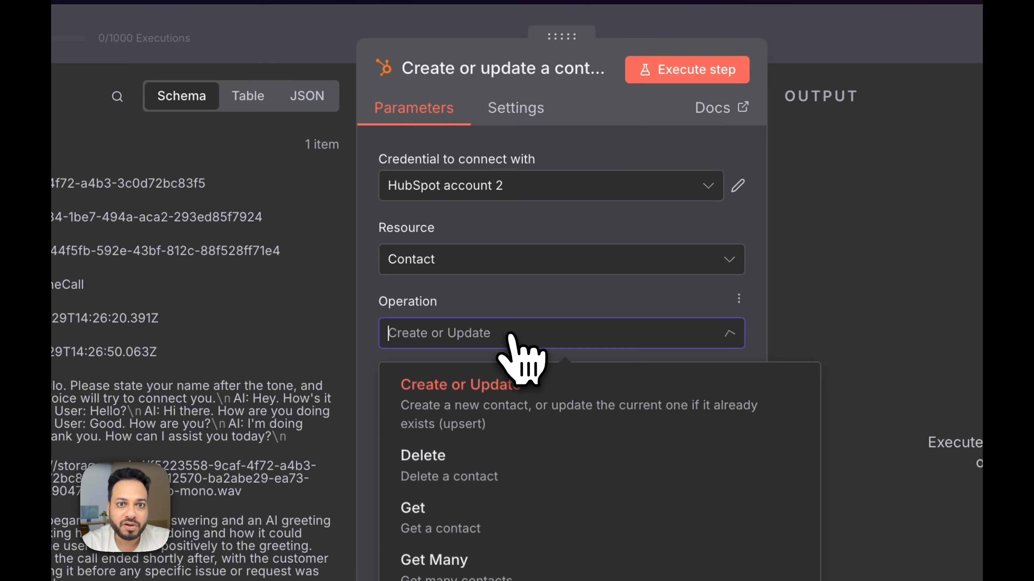
pyautogui.click(510, 336)
pyautogui.scroll(-5, 428, 351)
pyautogui.scroll(15, 438, 369)
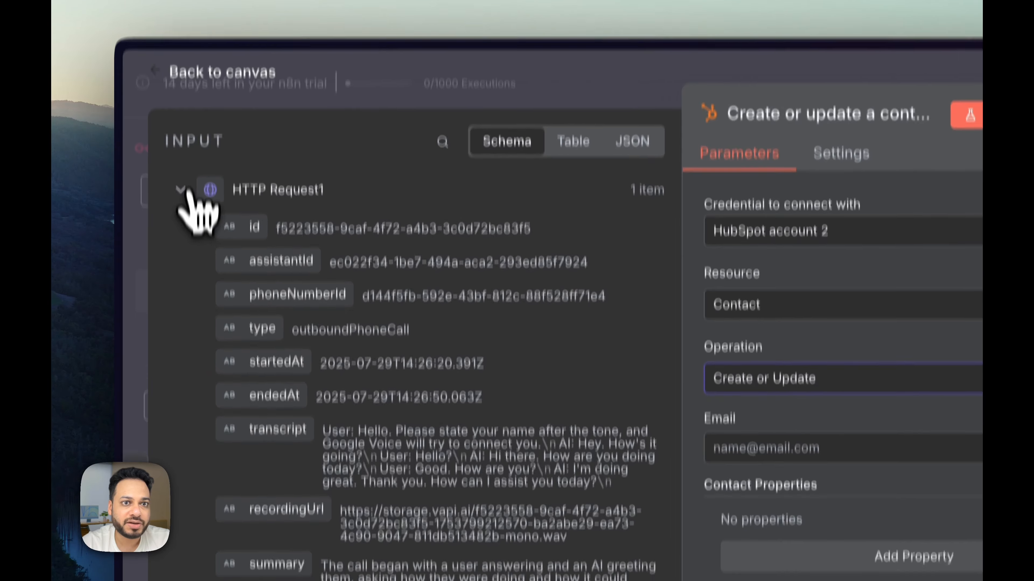
# Step: Map the Get a contact email value into the Email field
pyautogui.click(181, 190)
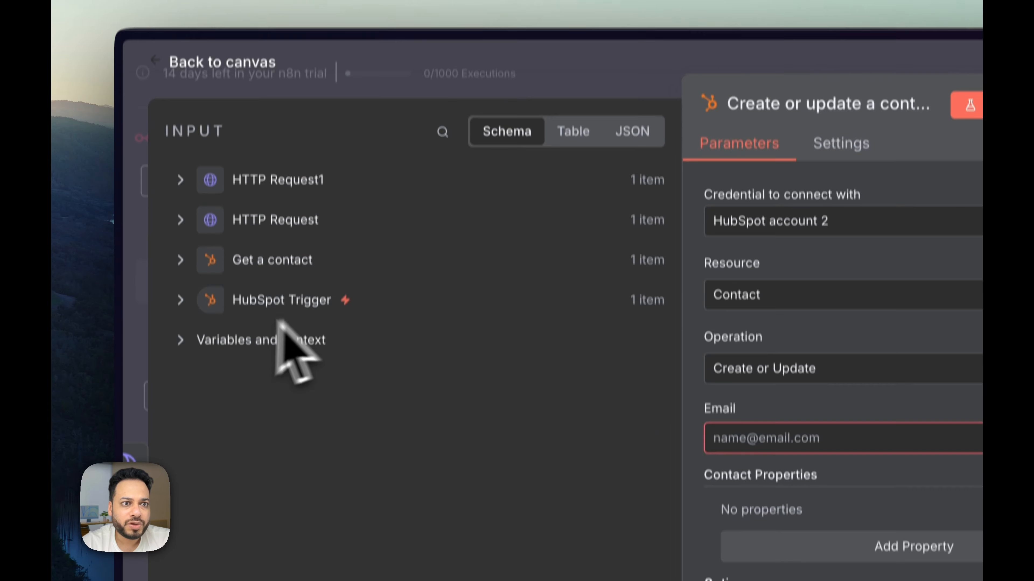
pyautogui.click(179, 271)
pyautogui.scroll(-1, 366, 273)
pyautogui.click(443, 154)
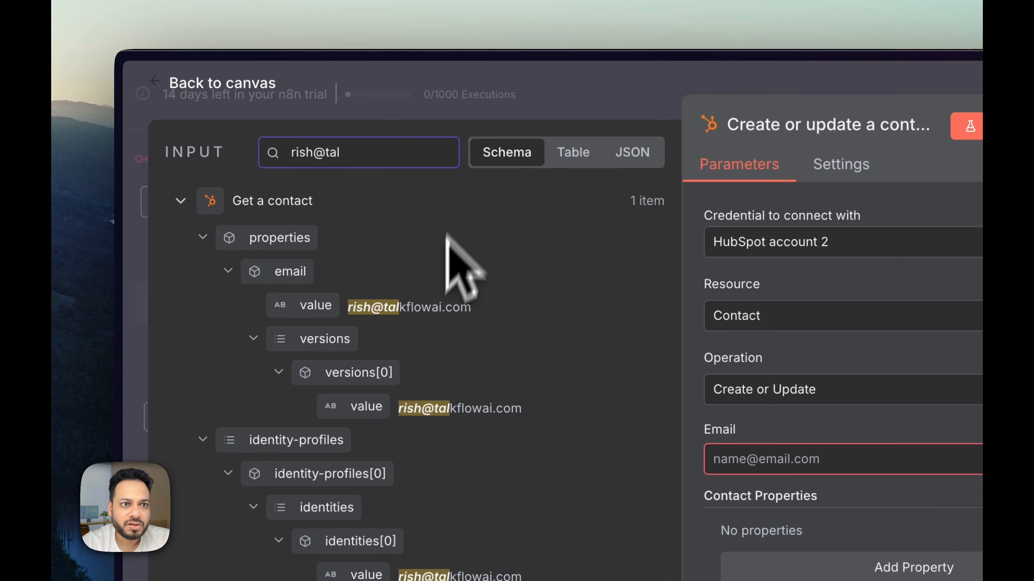
pyautogui.moveTo(303, 305); pyautogui.dragTo(673, 442)
pyautogui.moveTo(482, 260); pyautogui.dragTo(480, 254)
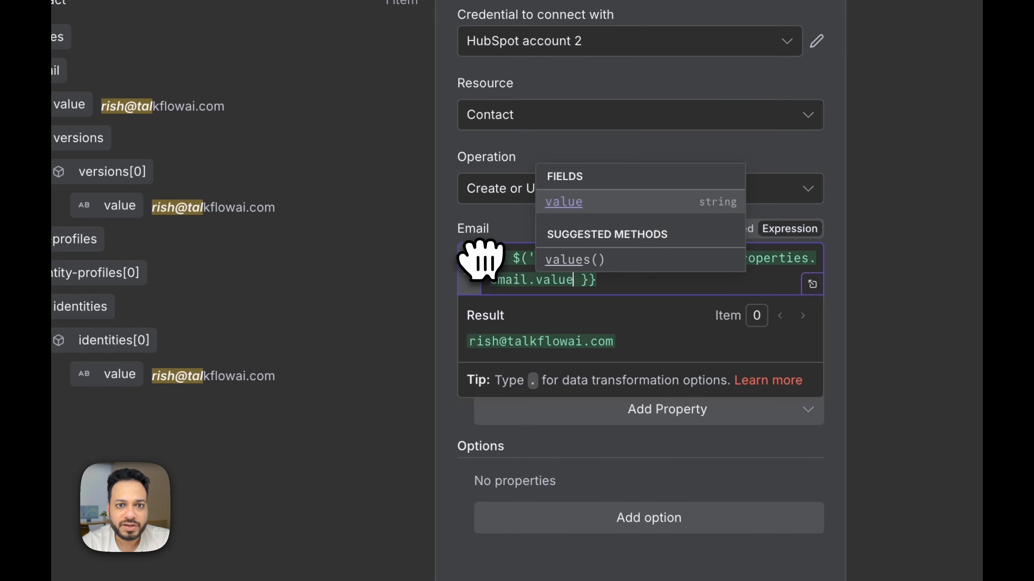
pyautogui.click(627, 180)
# Step: Add a Custom Properties entry with Call Summary as the property
pyautogui.click(647, 409)
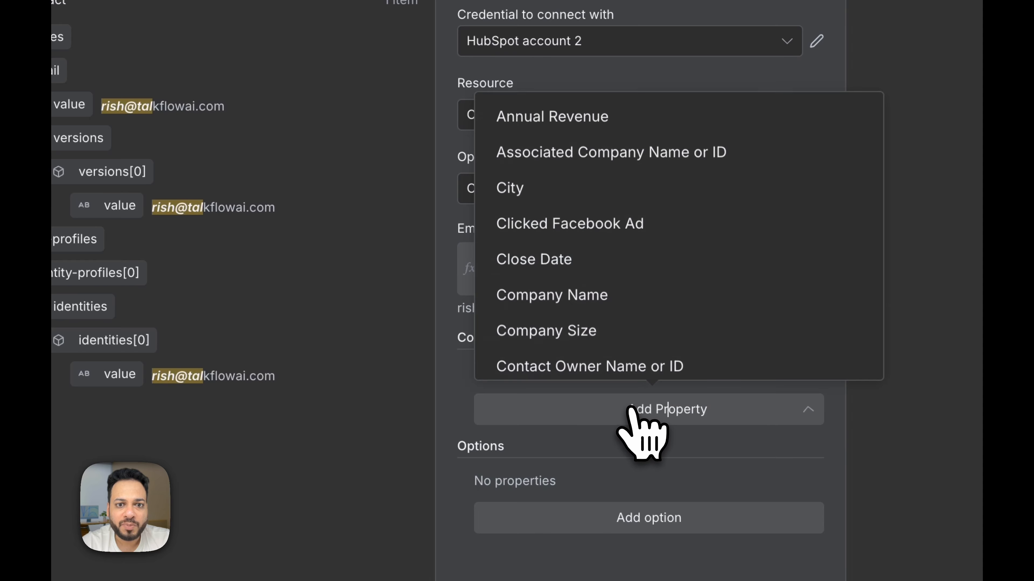
pyautogui.scroll(-10, 653, 314)
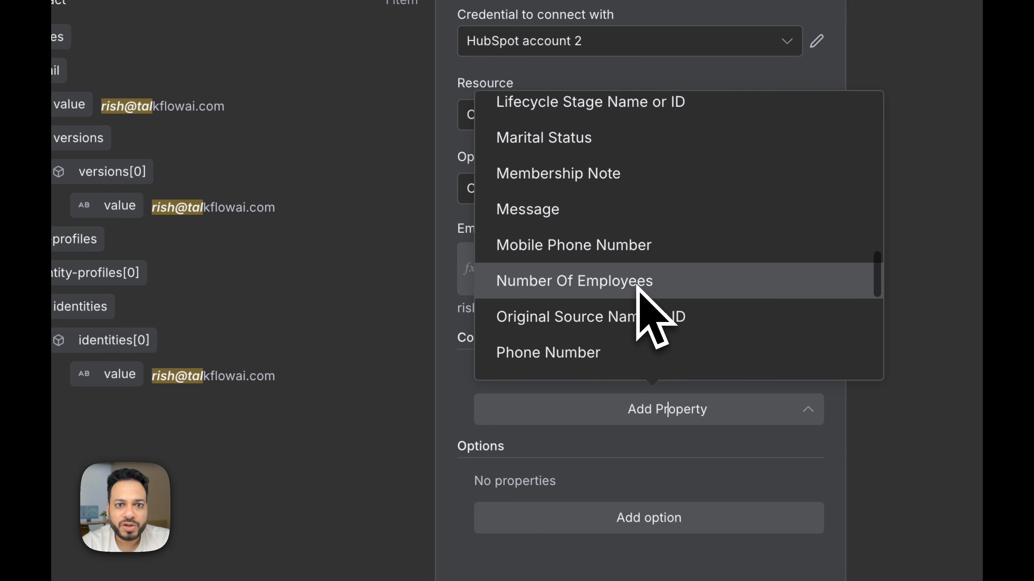
pyautogui.scroll(4, 651, 309)
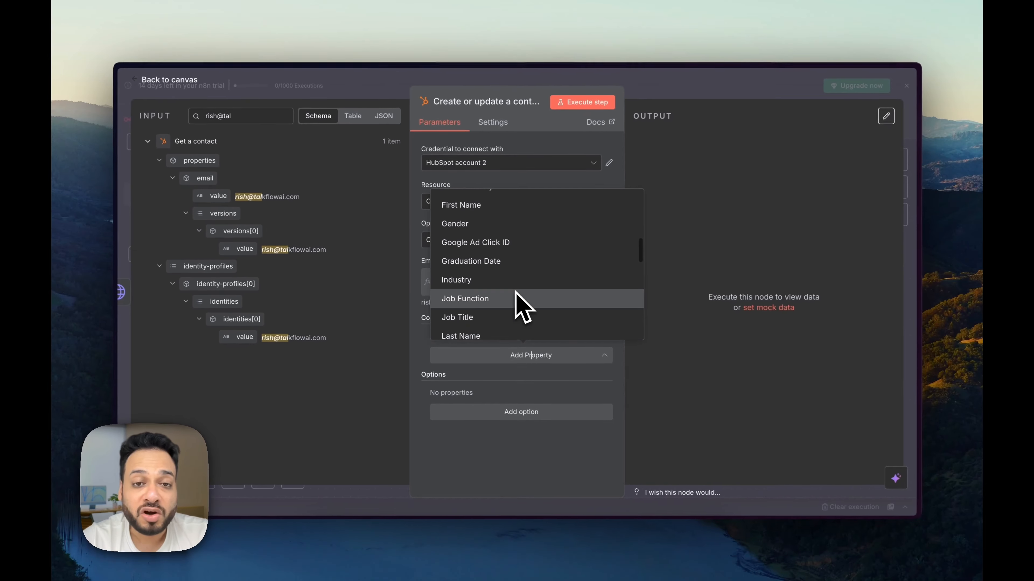
pyautogui.scroll(1, 515, 291)
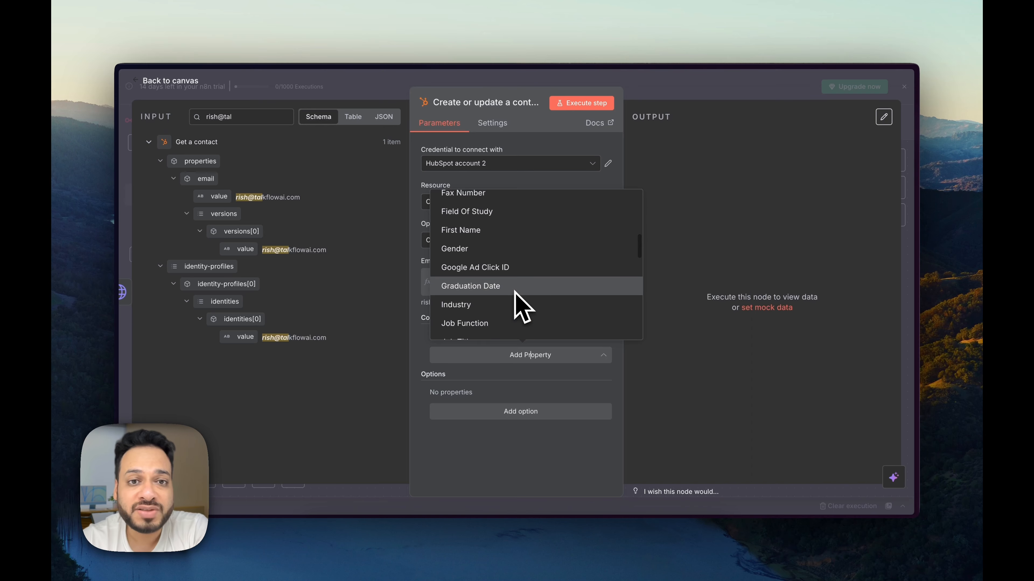
pyautogui.scroll(-5, 515, 290)
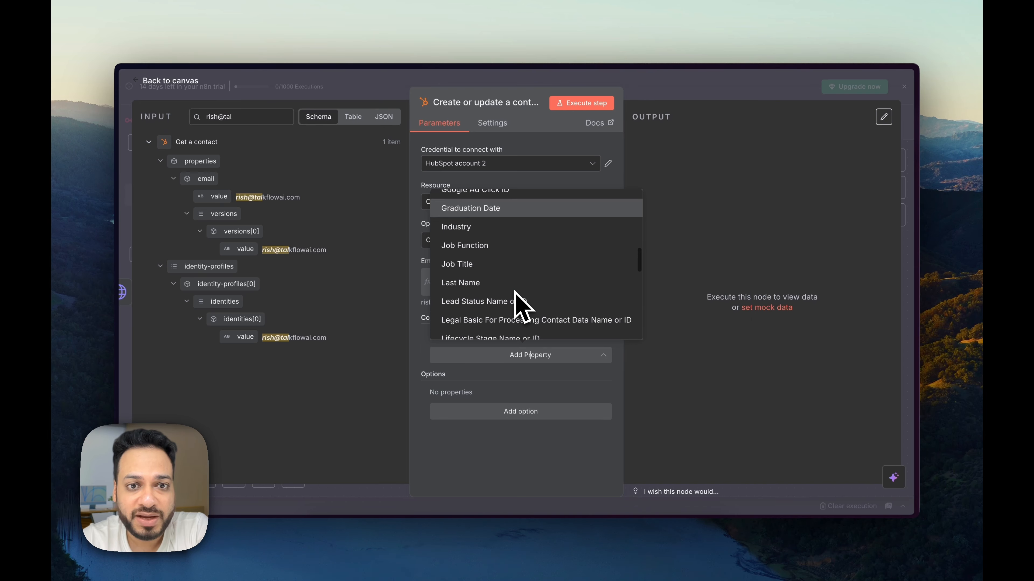
pyautogui.write('cus')
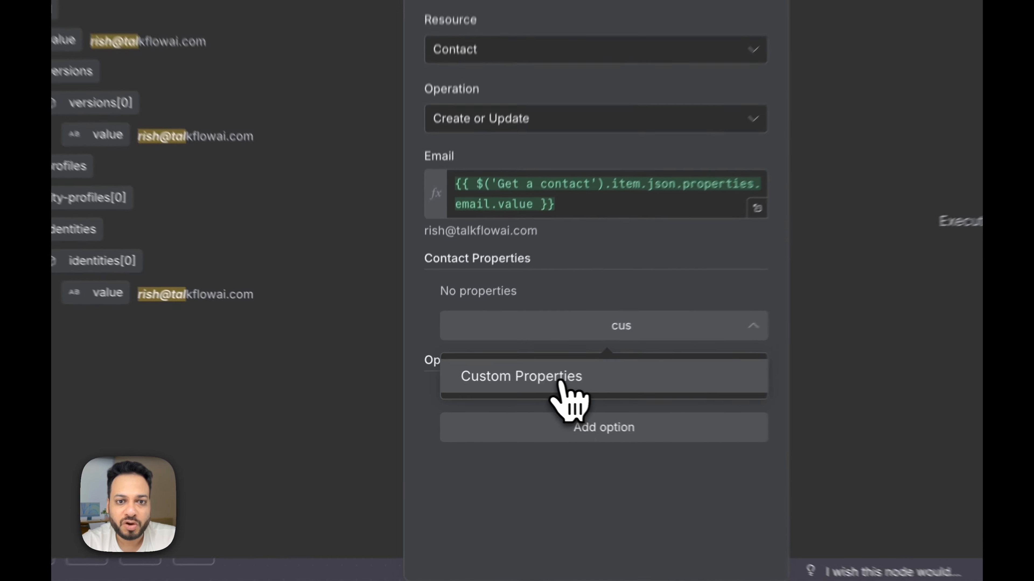
pyautogui.click(509, 384)
pyautogui.click(519, 374)
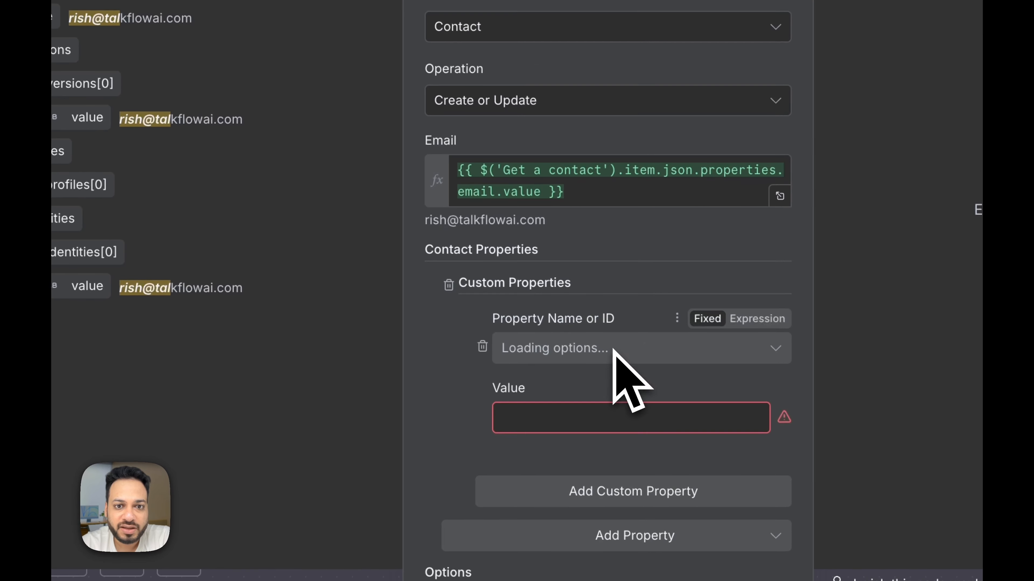
pyautogui.click(615, 350)
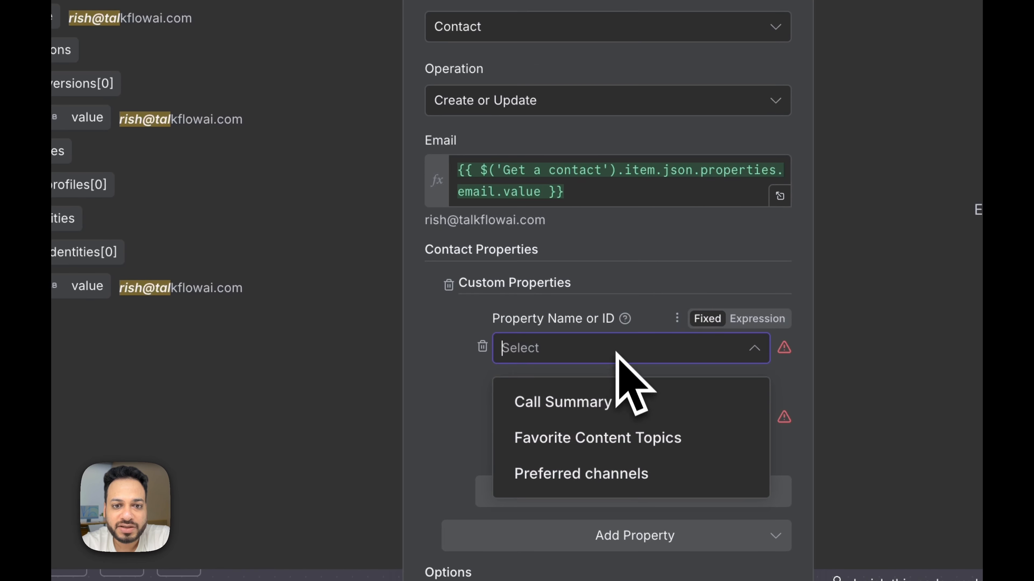
pyautogui.click(610, 403)
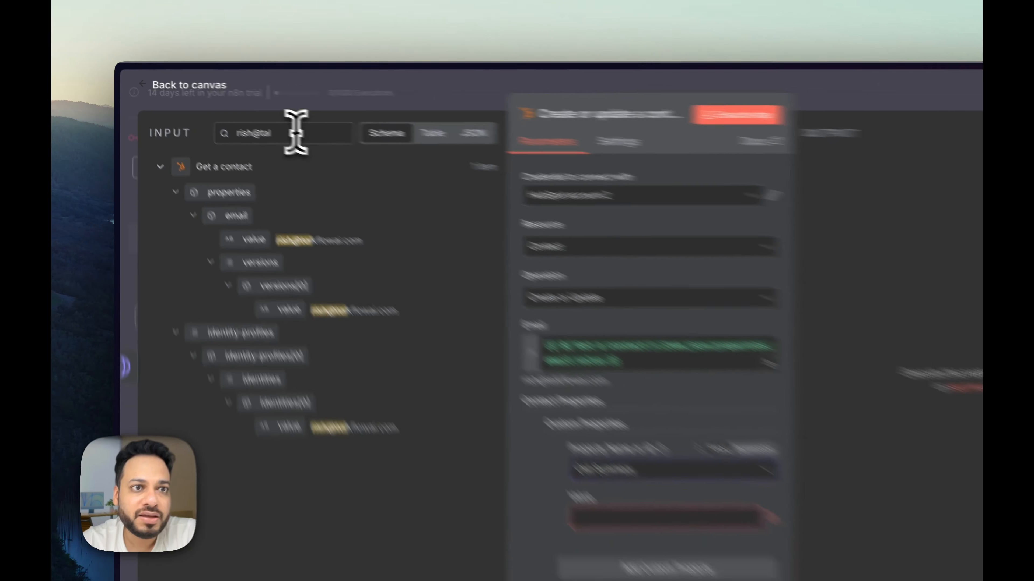
# Step: Map HTTP Request1's summary field into the Call Summary value
pyautogui.hotkey('ctrl', 'a')
pyautogui.press('BackSpace')
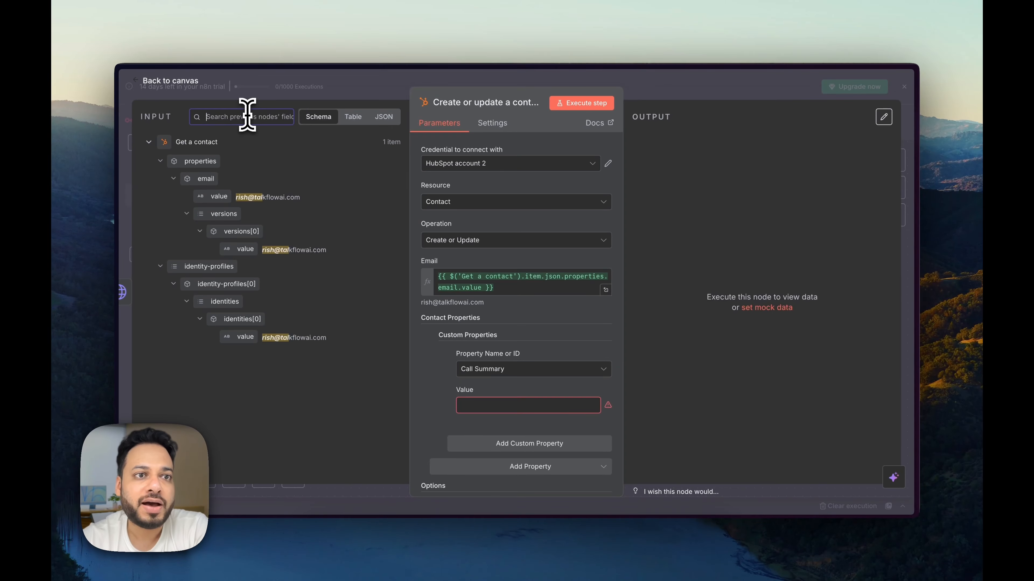
pyautogui.click(149, 142)
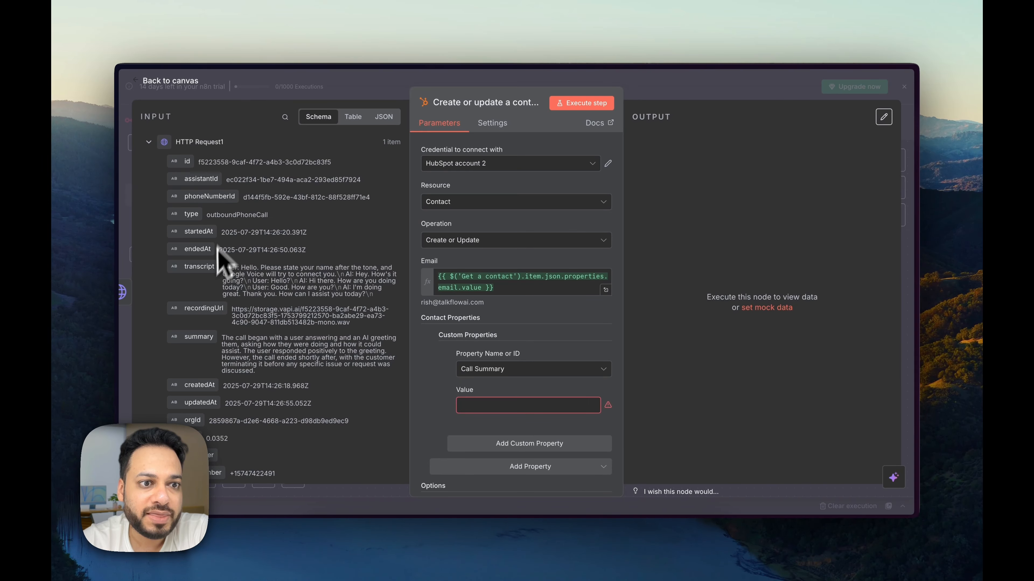
pyautogui.moveTo(195, 336); pyautogui.dragTo(285, 328)
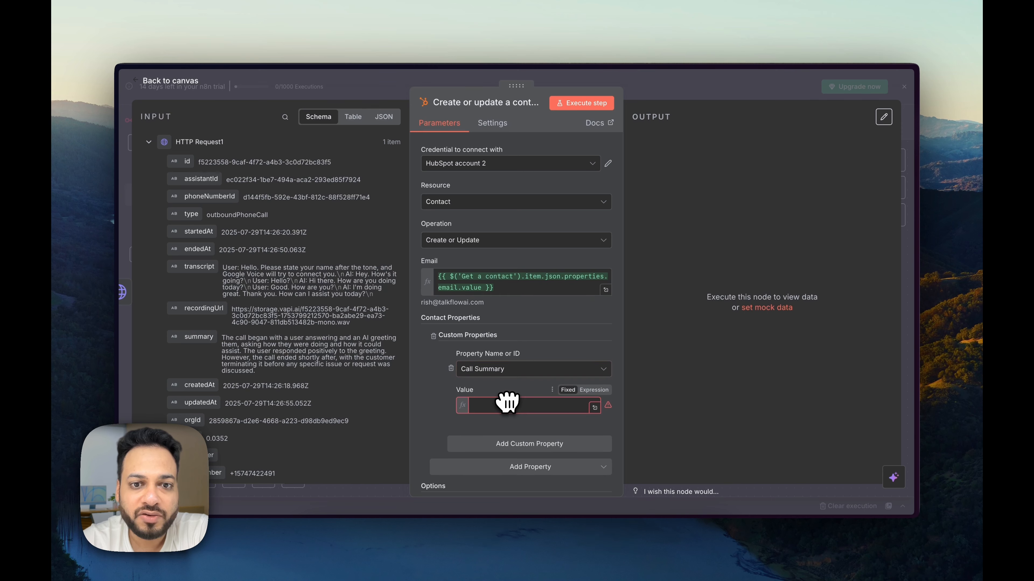
pyautogui.moveTo(508, 402); pyautogui.dragTo(507, 402)
pyautogui.click(664, 93)
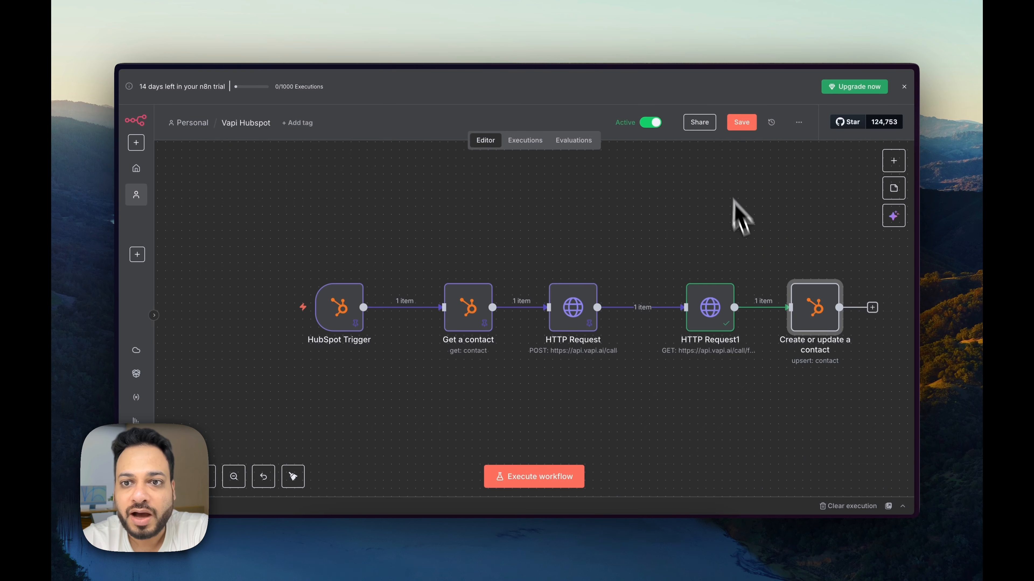
# Step: Tidy the n8n workflow layout and bring up the HubSpot contacts list
pyautogui.click(293, 476)
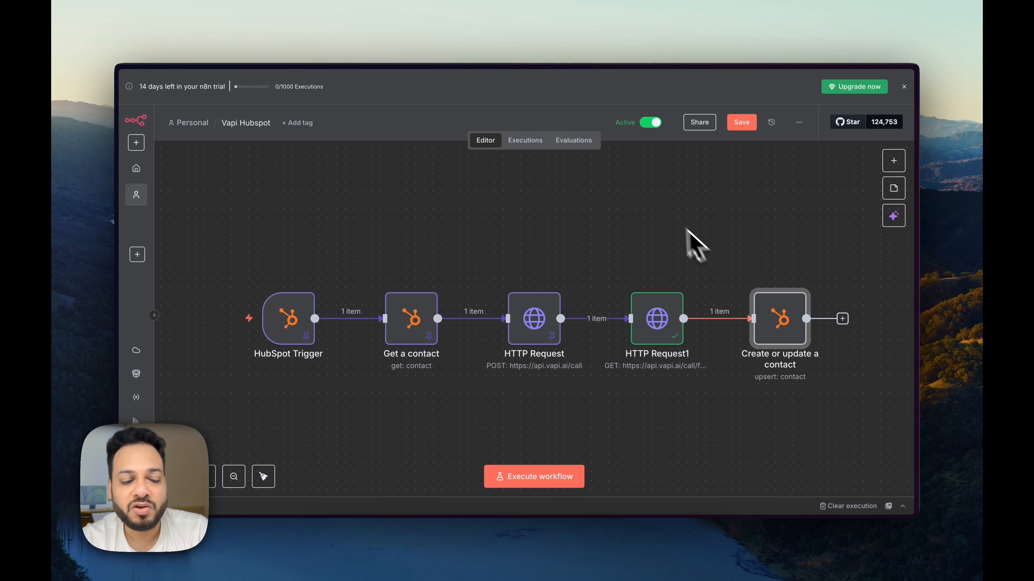
pyautogui.hotkey('alt', 'Tab')
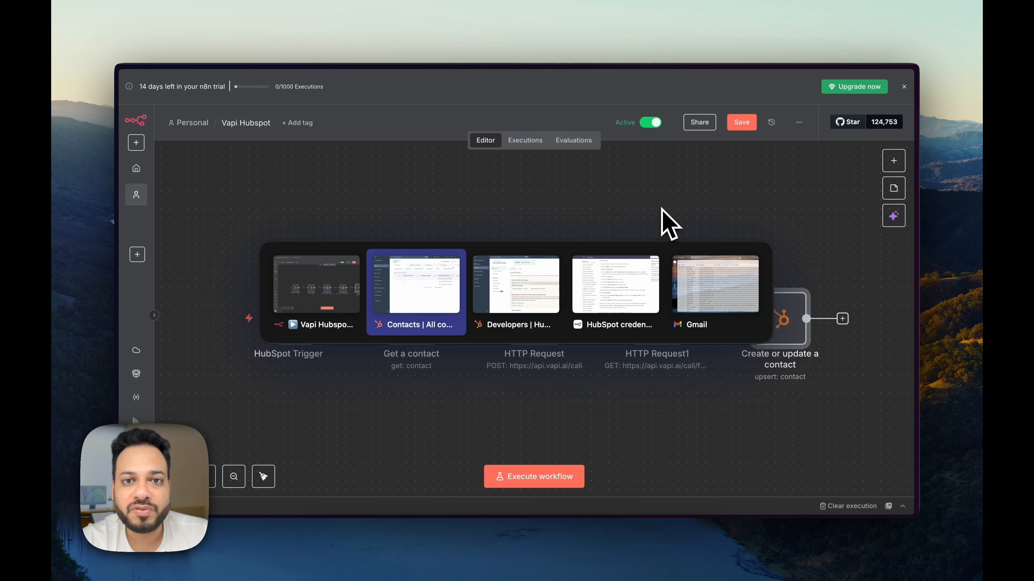
pyautogui.click(438, 281)
pyautogui.hscroll(-5, 527, 301)
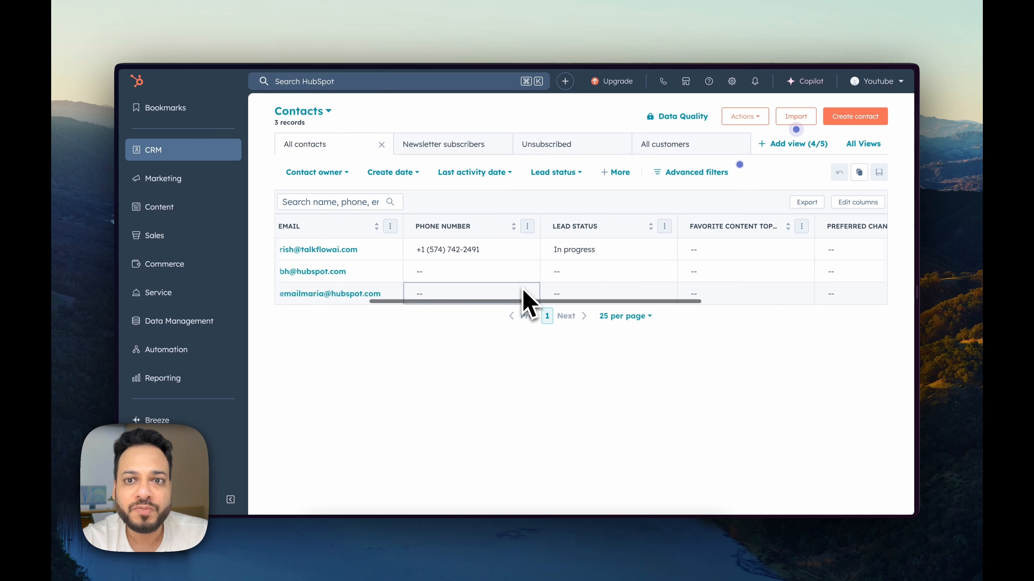
pyautogui.hscroll(5, 527, 300)
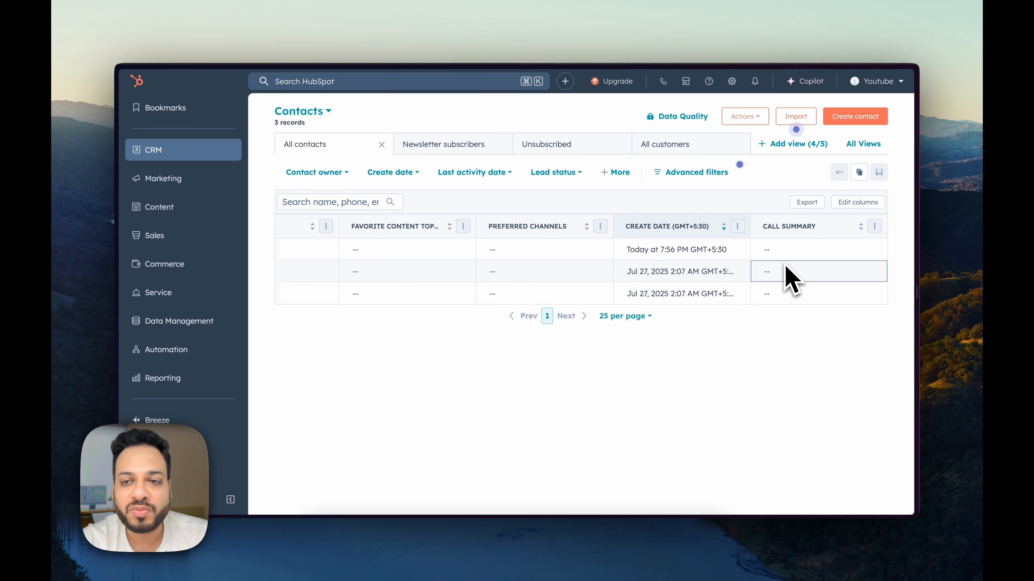
pyautogui.hotkey('alt', 'Tab')
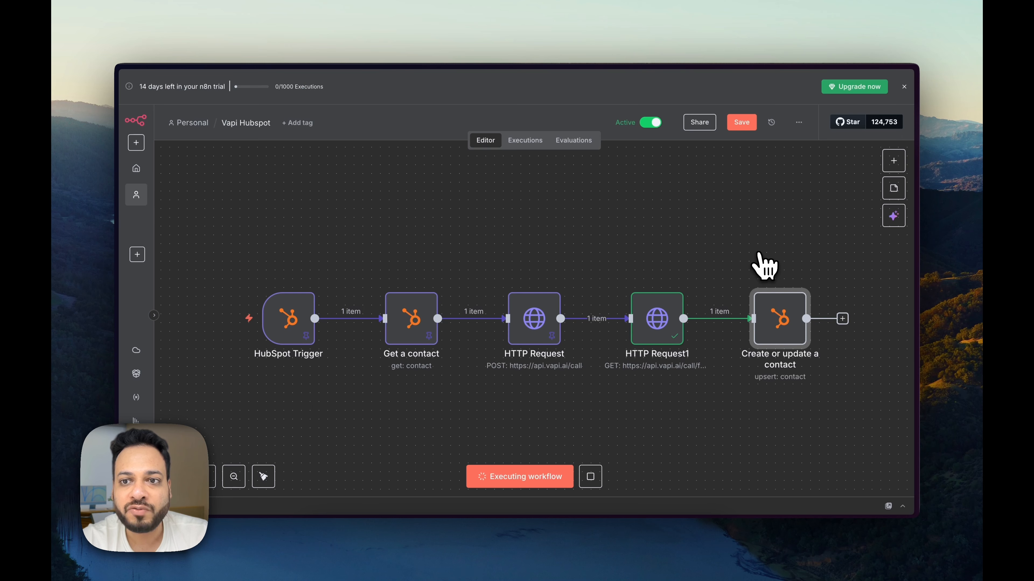
pyautogui.hotkey('alt', 'Tab')
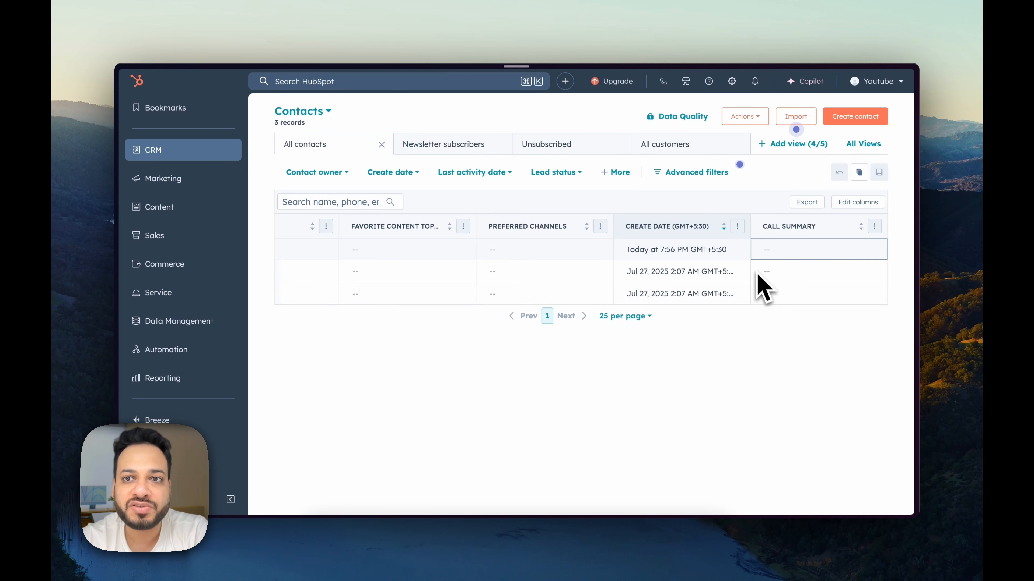
# Step: Reload HubSpot contacts and read the first contact's full Call Summary text
pyautogui.press('super+r')
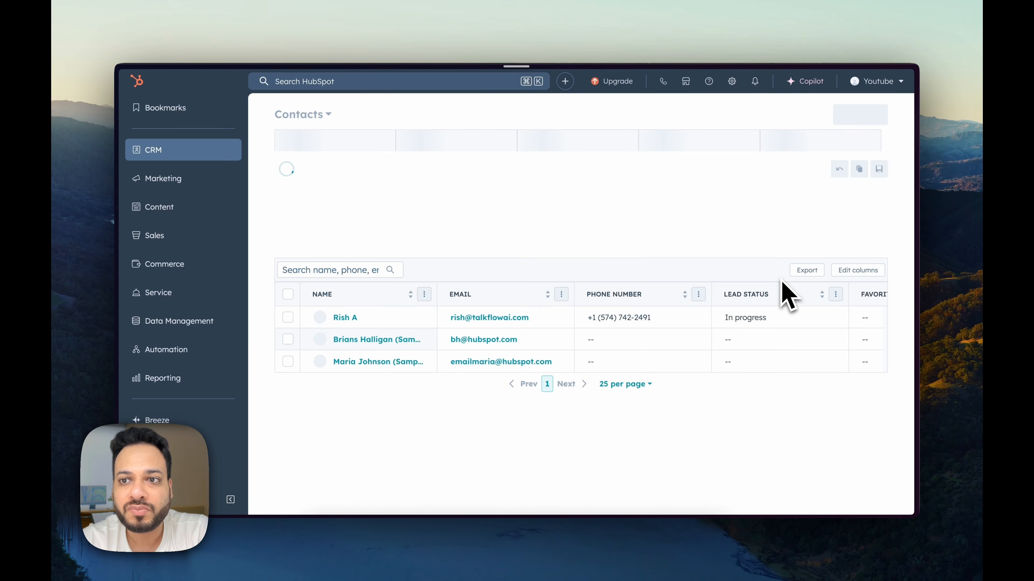
pyautogui.hscroll(5, 773, 293)
pyautogui.hscroll(3, 769, 301)
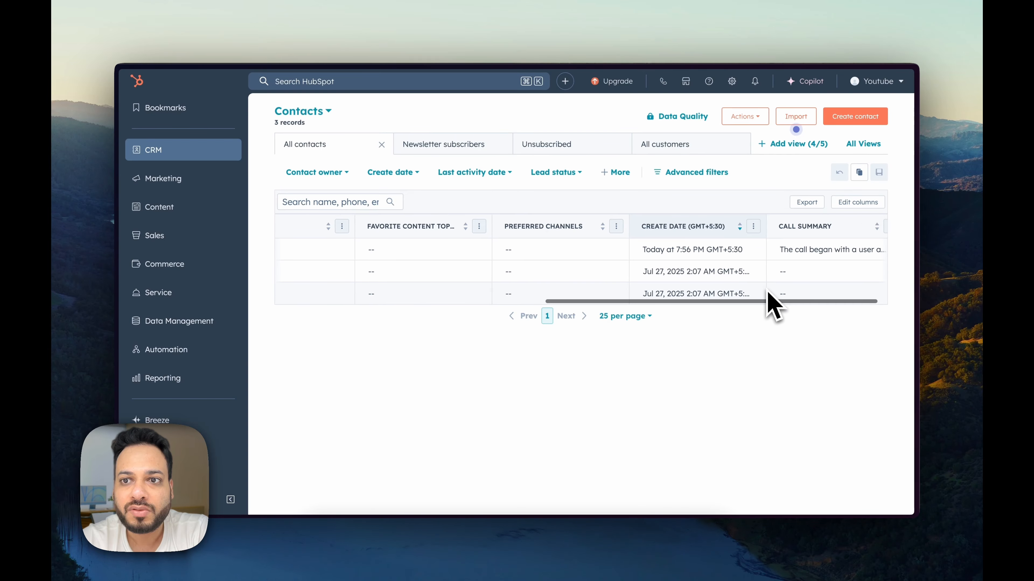
pyautogui.click(789, 250)
pyautogui.scroll(-2, 660, 263)
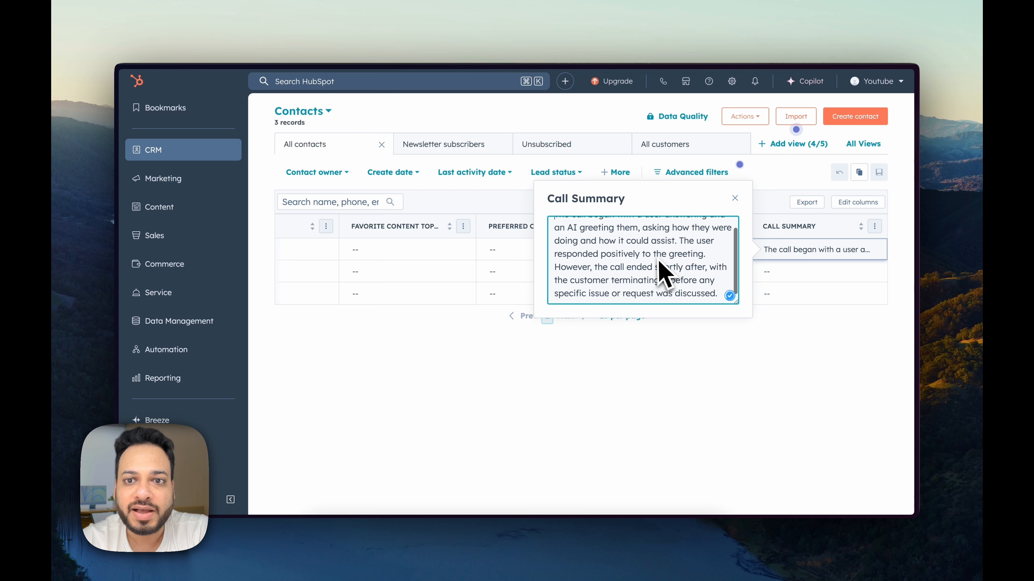
pyautogui.moveTo(737, 303); pyautogui.dragTo(750, 416)
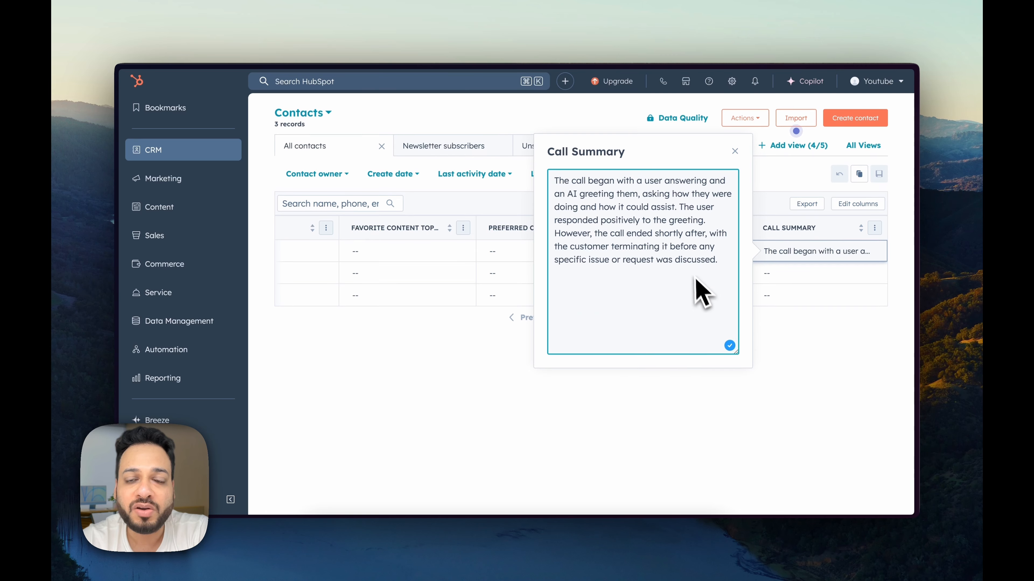
pyautogui.click(632, 119)
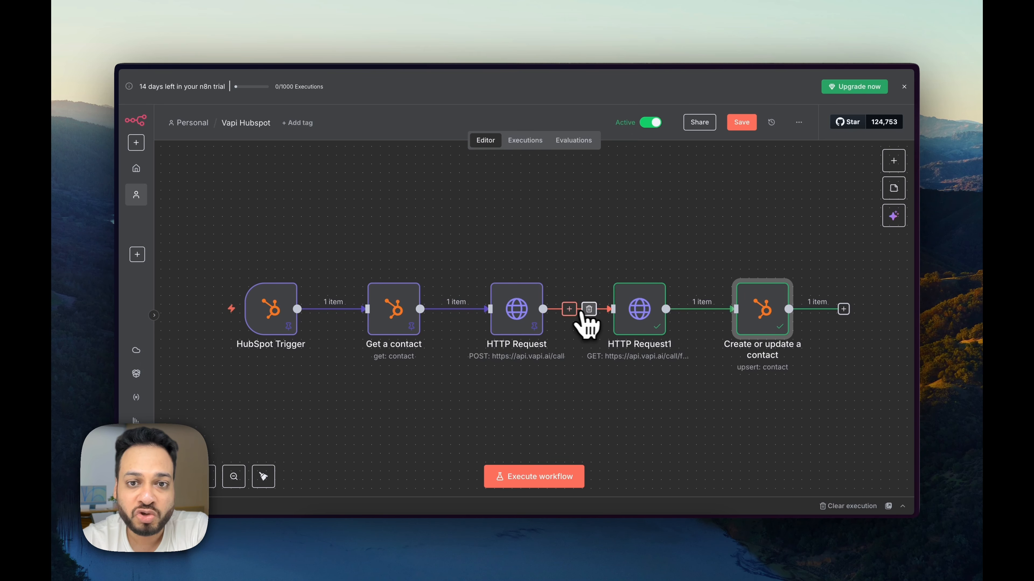
pyautogui.click(569, 310)
pyautogui.click(616, 242)
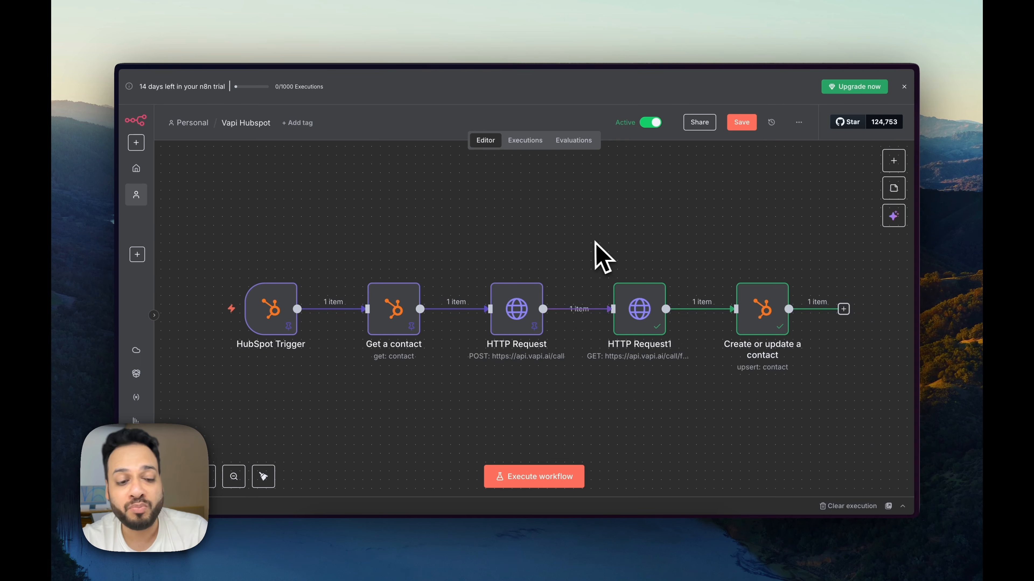
pyautogui.press('Tab')
pyautogui.press('super+Tab')
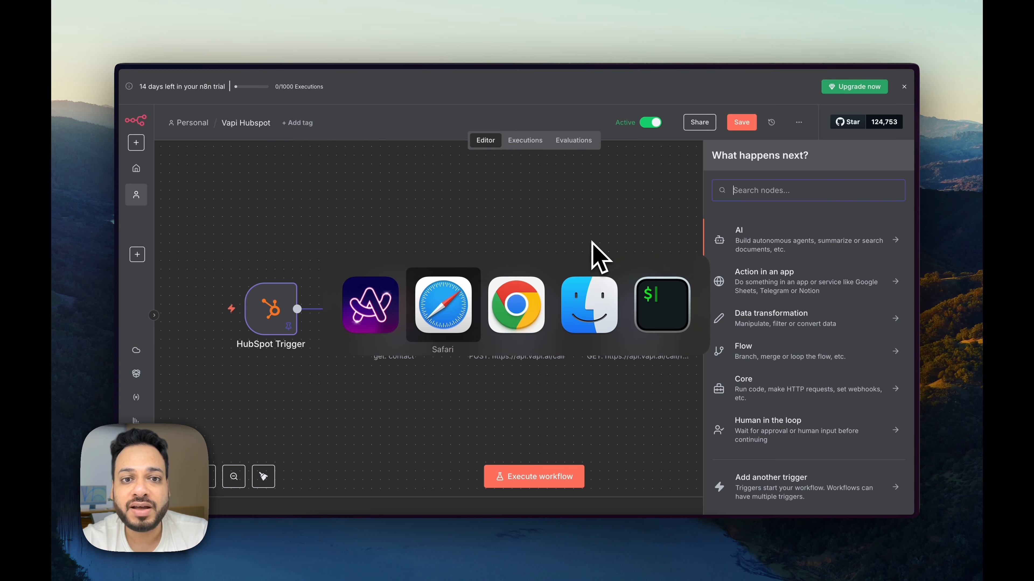
pyautogui.click(381, 80)
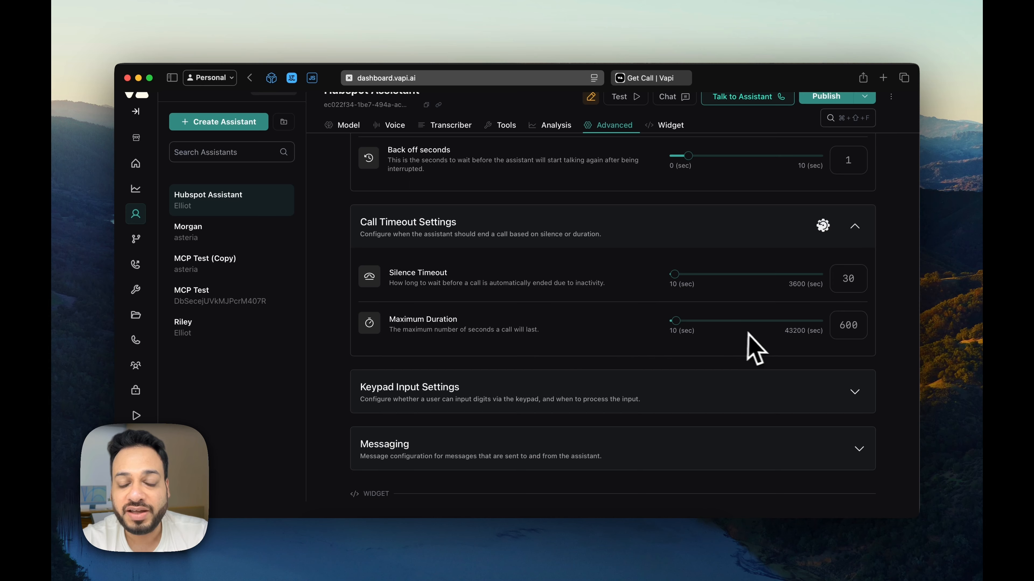
pyautogui.moveTo(618, 477)
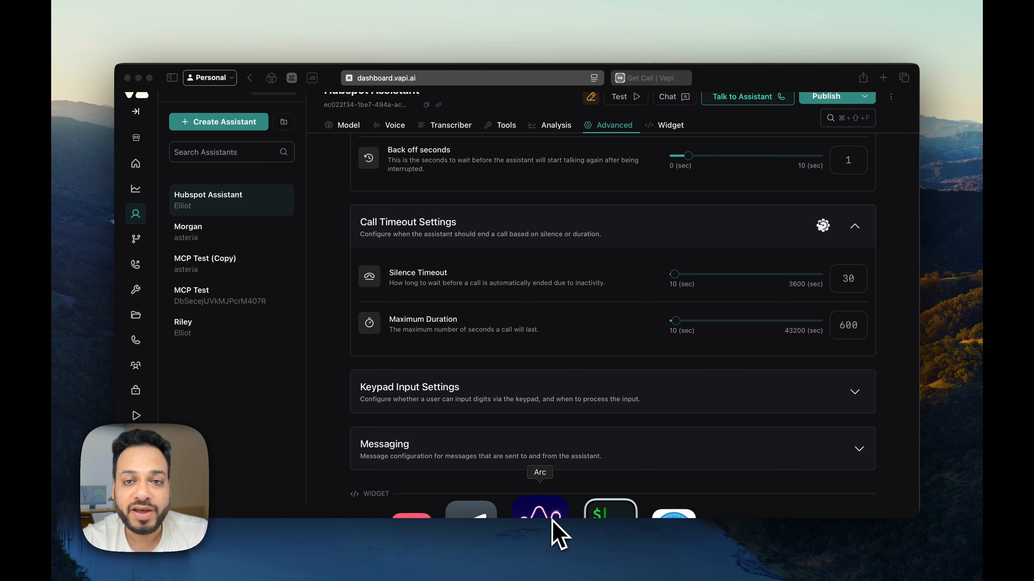
pyautogui.click(554, 522)
pyautogui.click(611, 277)
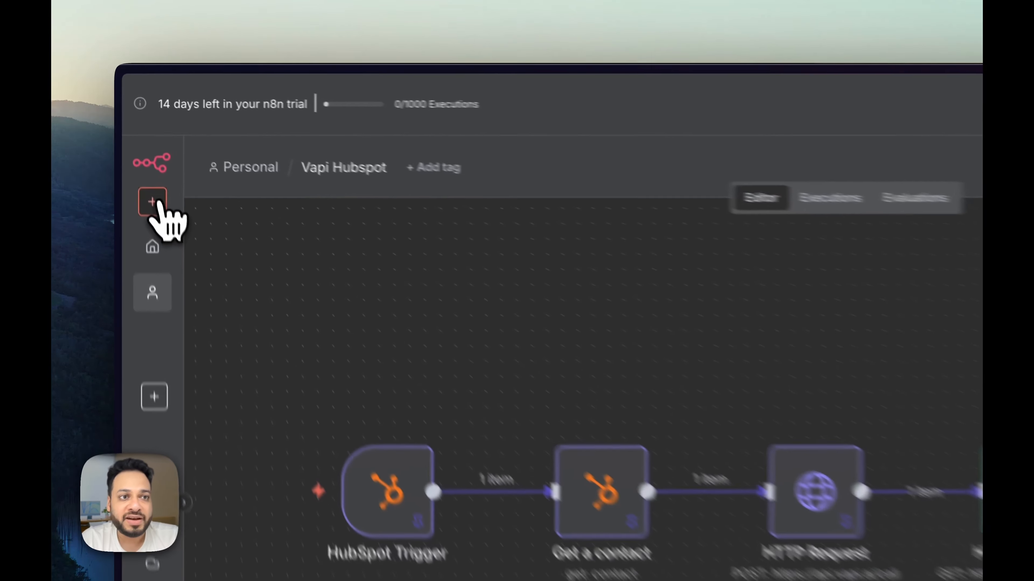
# Step: Save the Vapi Hubspot workflow and return to the workflows overview
pyautogui.click(153, 201)
pyautogui.moveTo(234, 247)
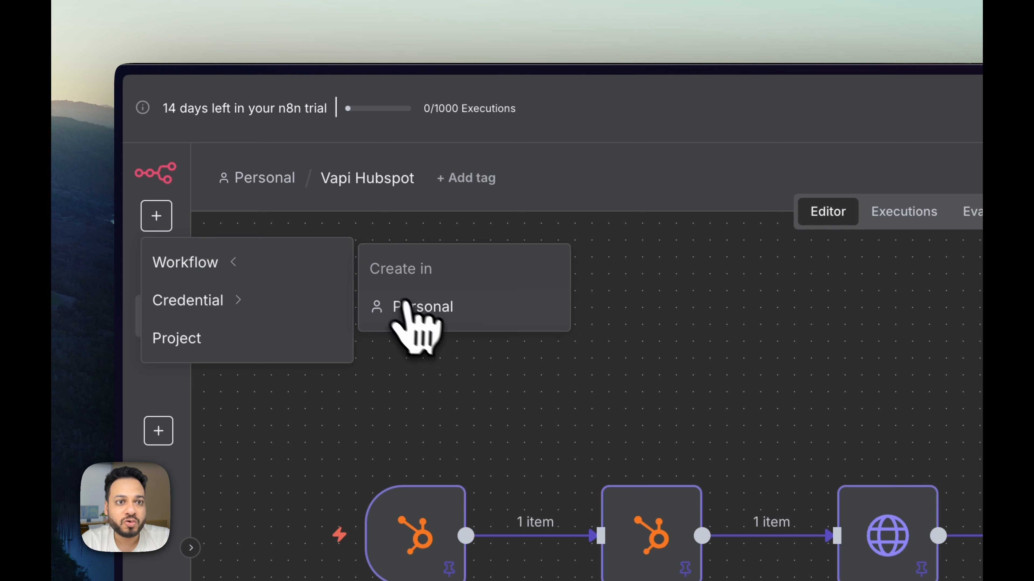
pyautogui.click(407, 308)
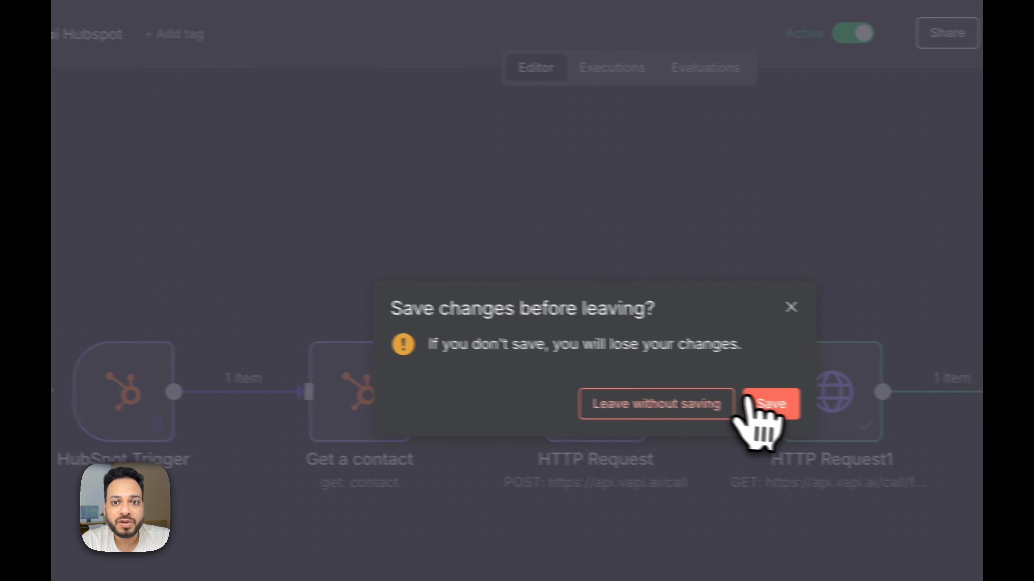
pyautogui.click(768, 402)
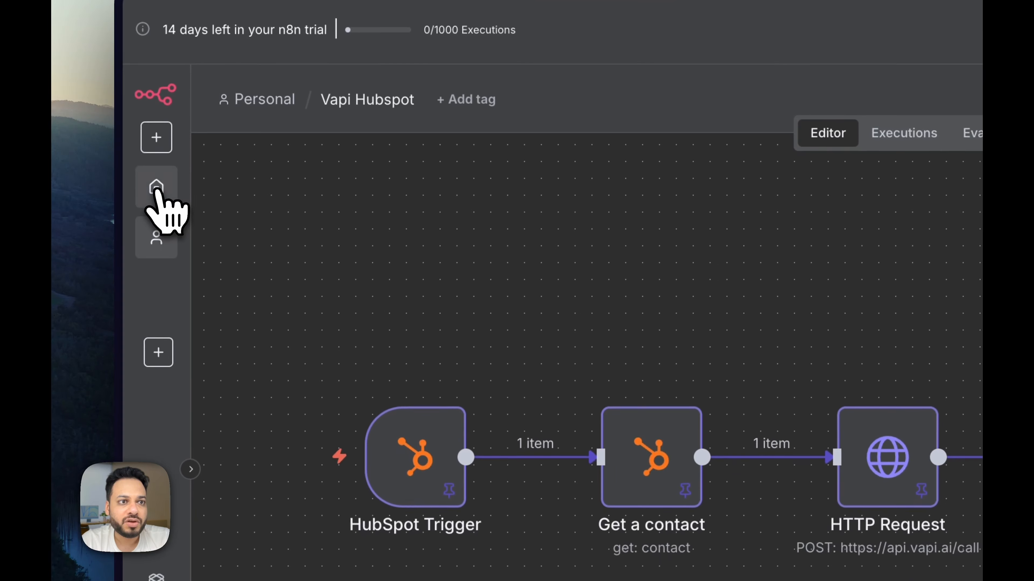
pyautogui.click(156, 234)
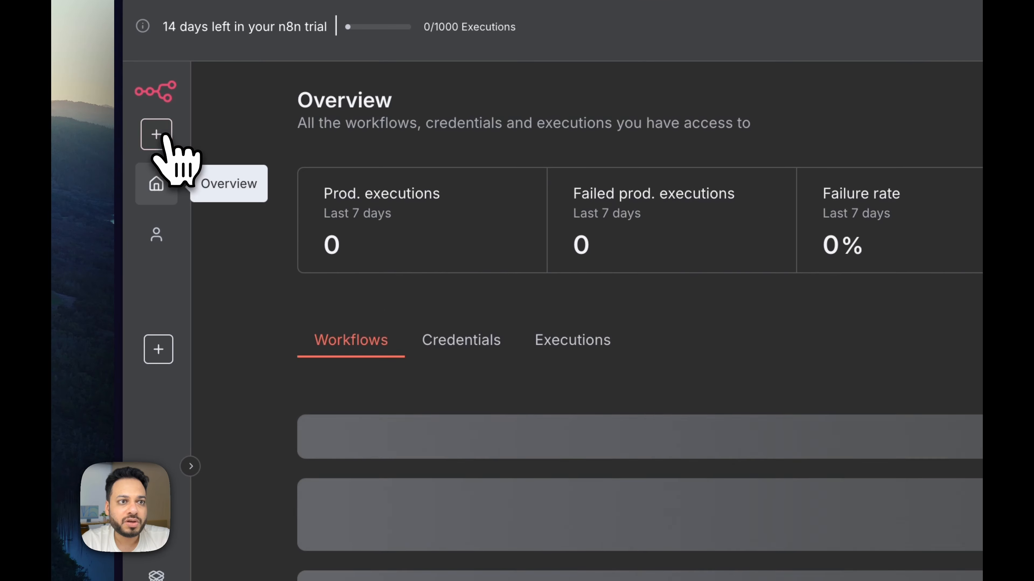
# Step: Create a new workflow with a Webhook trigger and copy its production URL
pyautogui.click(163, 135)
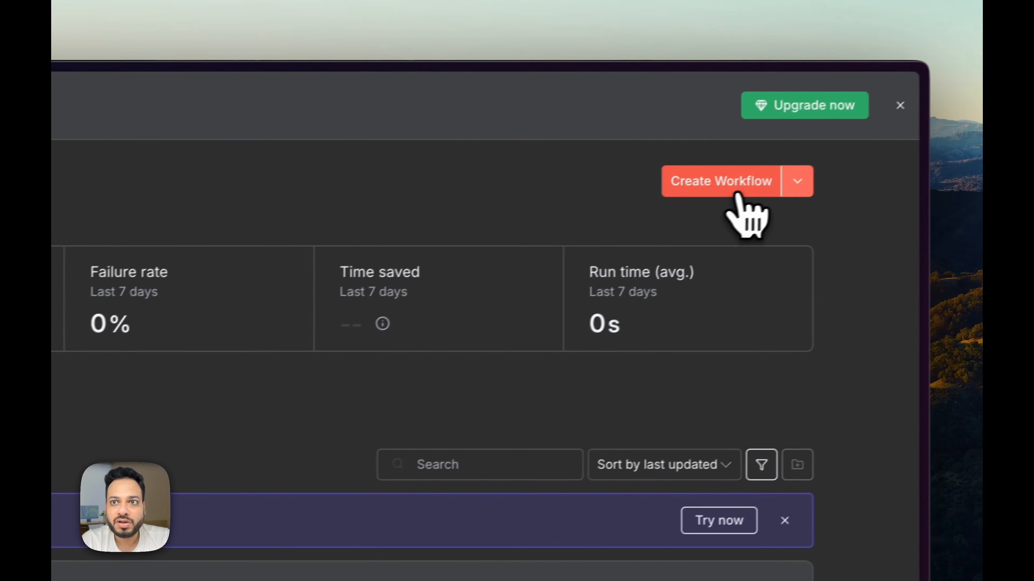
pyautogui.click(737, 195)
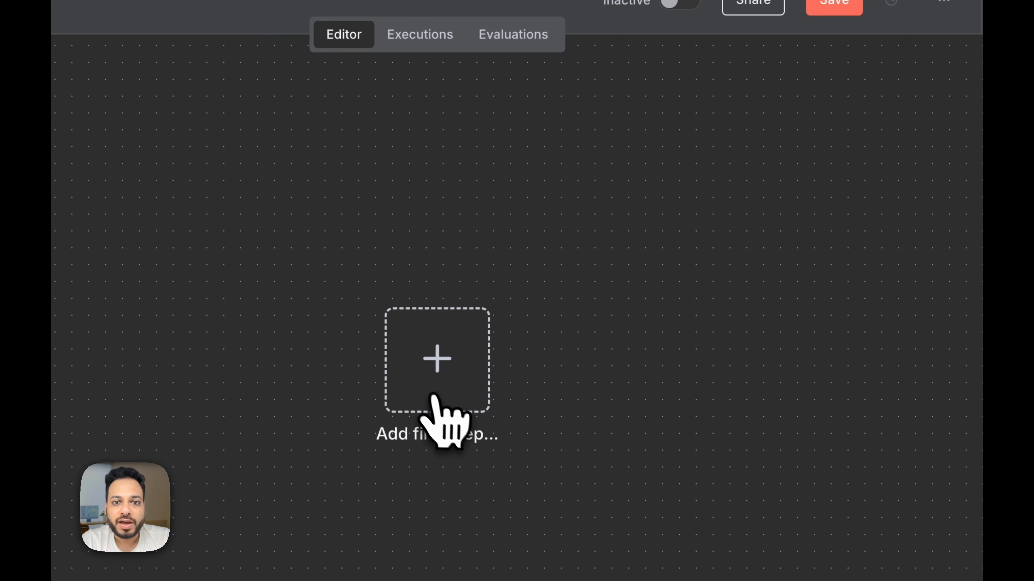
pyautogui.click(433, 397)
pyautogui.write('web')
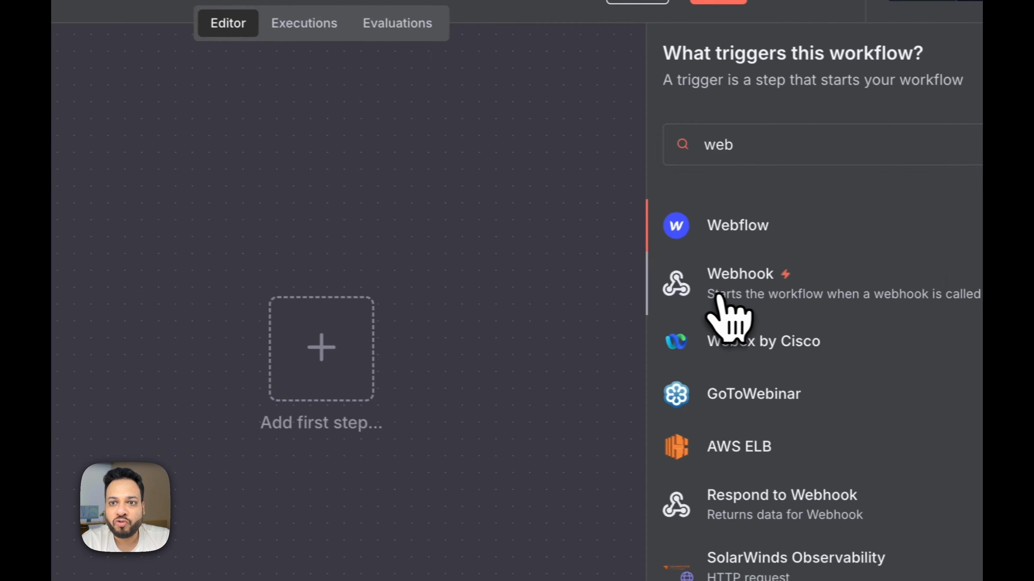
pyautogui.click(718, 297)
pyautogui.click(372, 134)
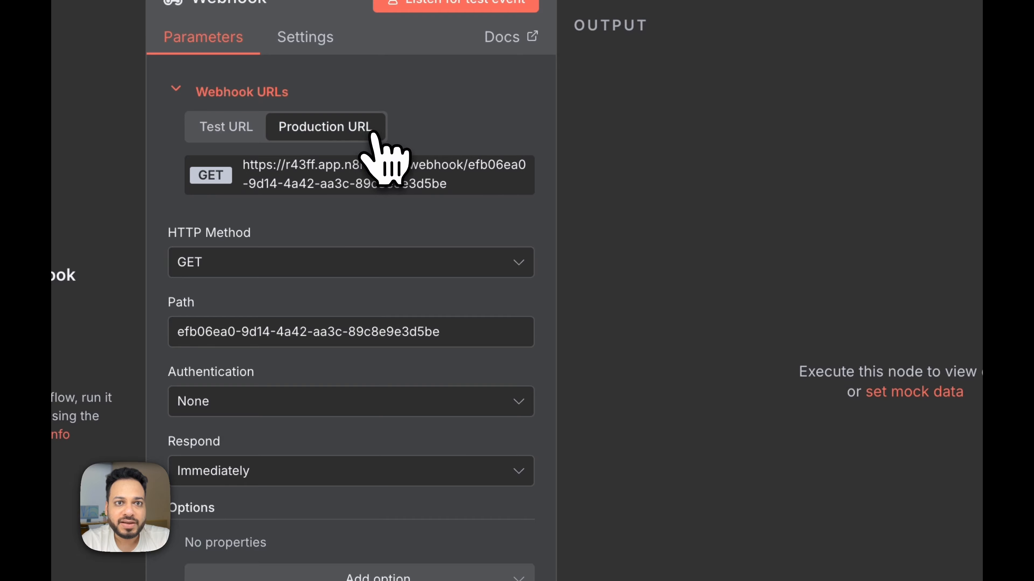
pyautogui.click(373, 181)
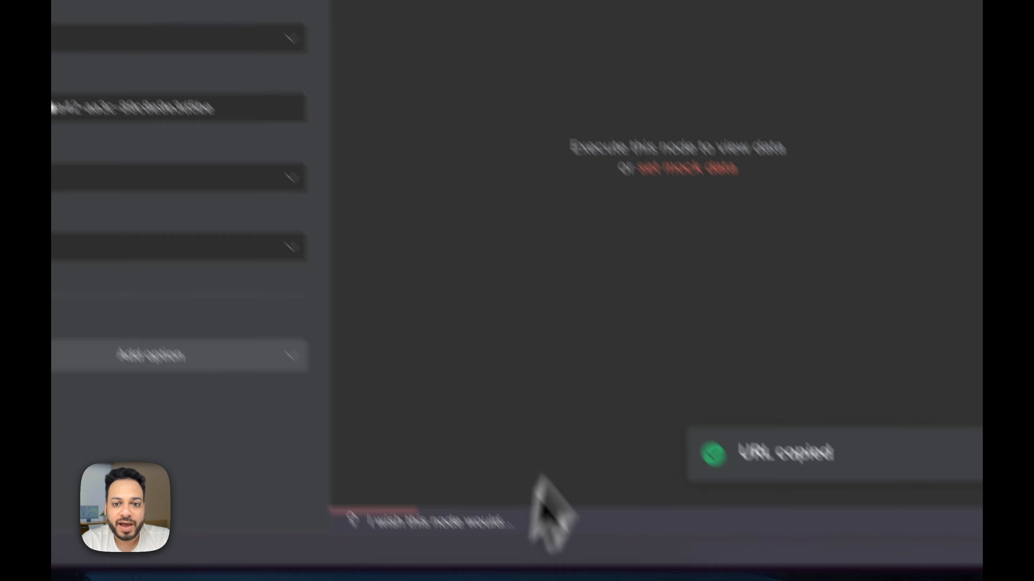
pyautogui.click(487, 529)
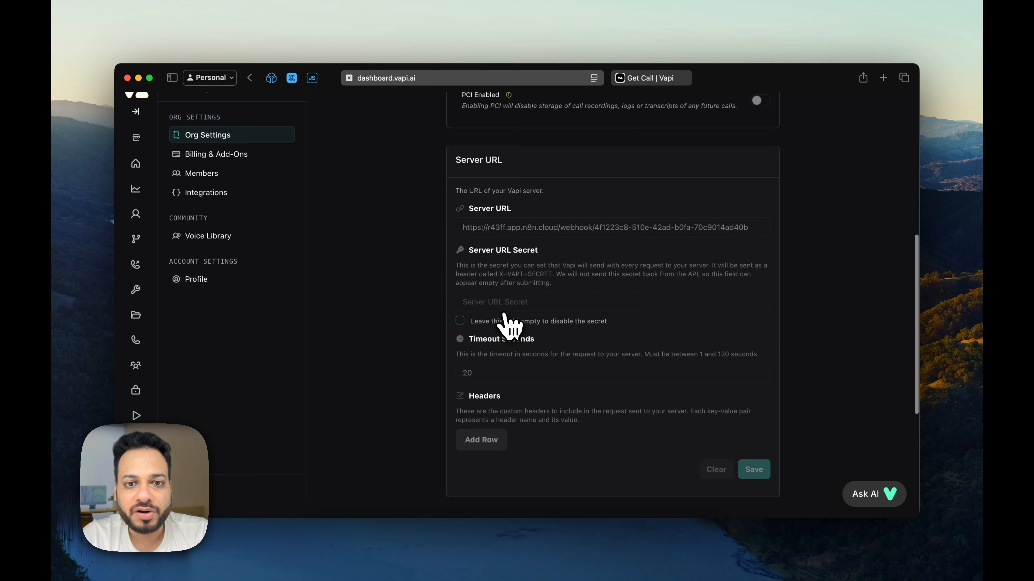
# Step: Replace Vapi's Server URL with the n8n webhook URL, keep the secret disabled, and save
pyautogui.scroll(-5, 504, 324)
pyautogui.scroll(4, 505, 324)
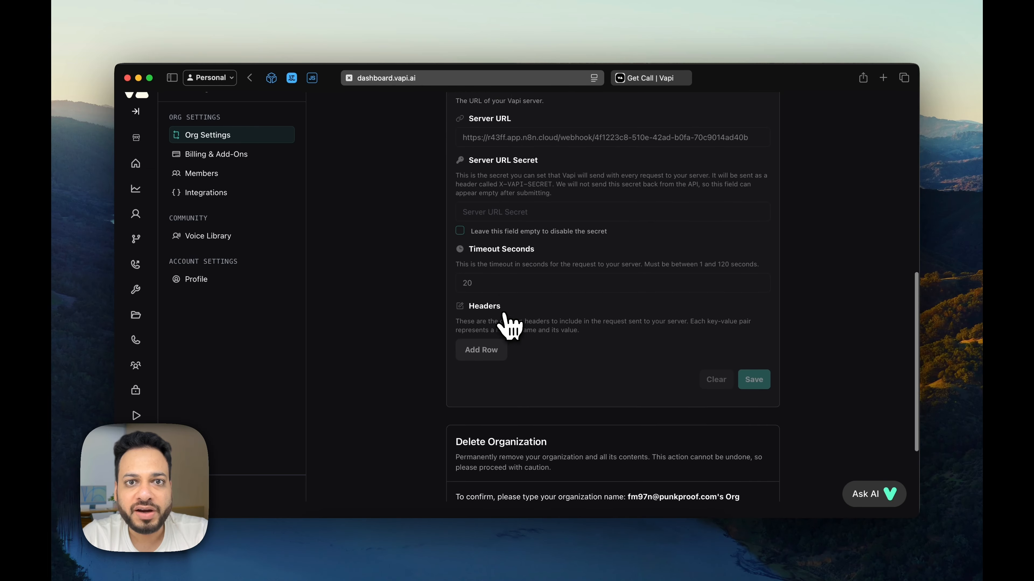
pyautogui.scroll(1, 451, 138)
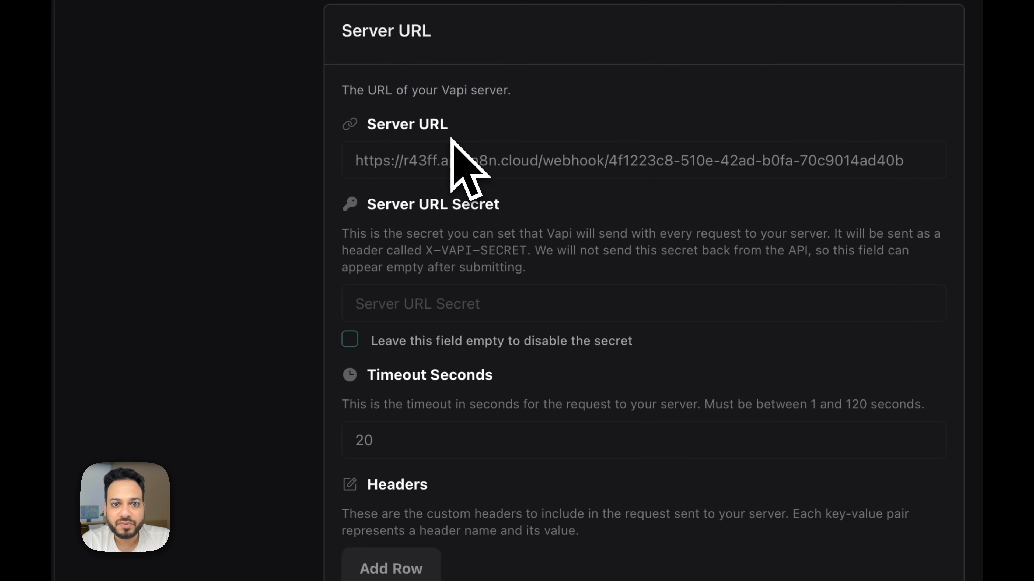
pyautogui.click(435, 163)
pyautogui.press('super+a')
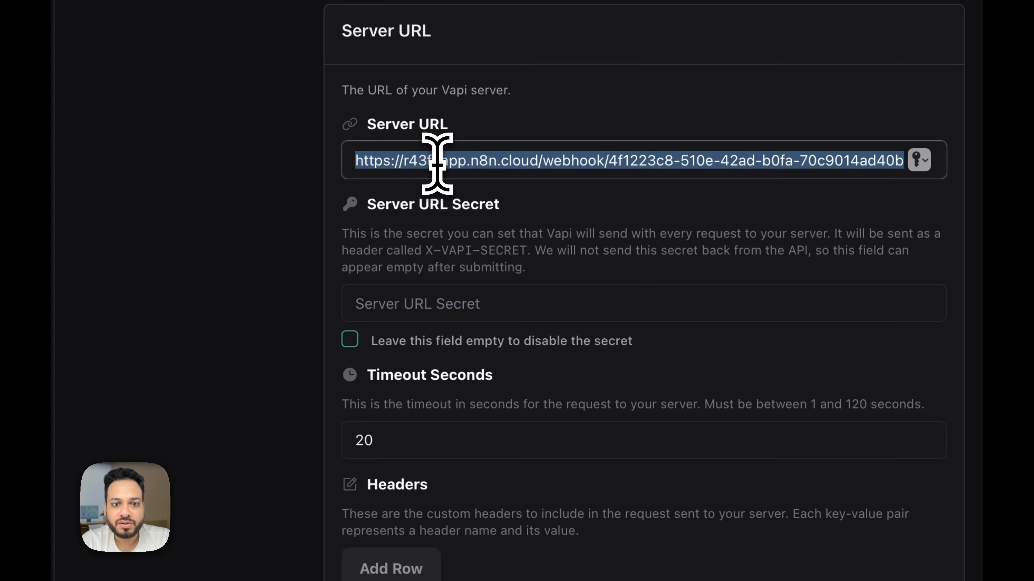
pyautogui.press('super+v')
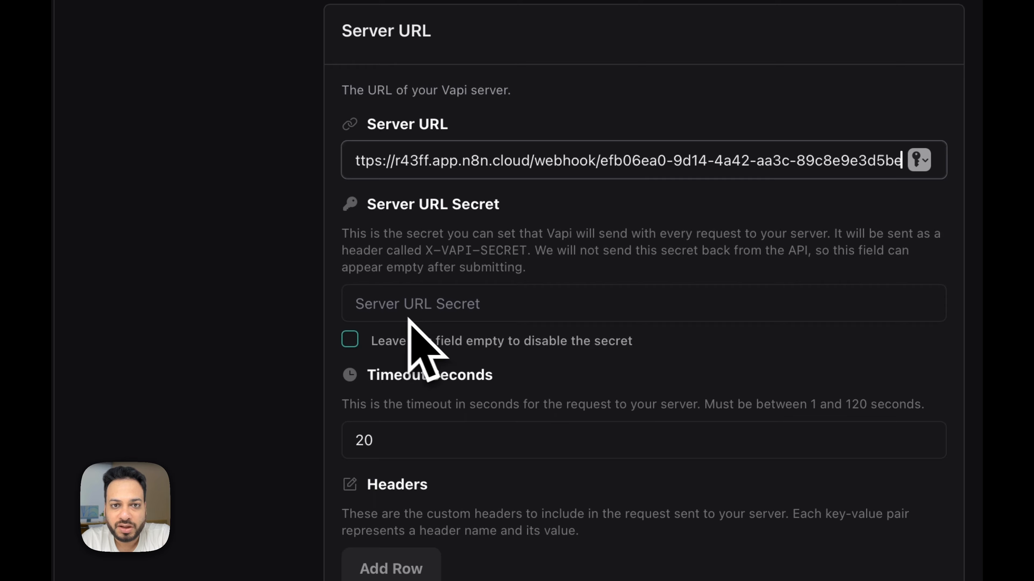
pyautogui.click(354, 344)
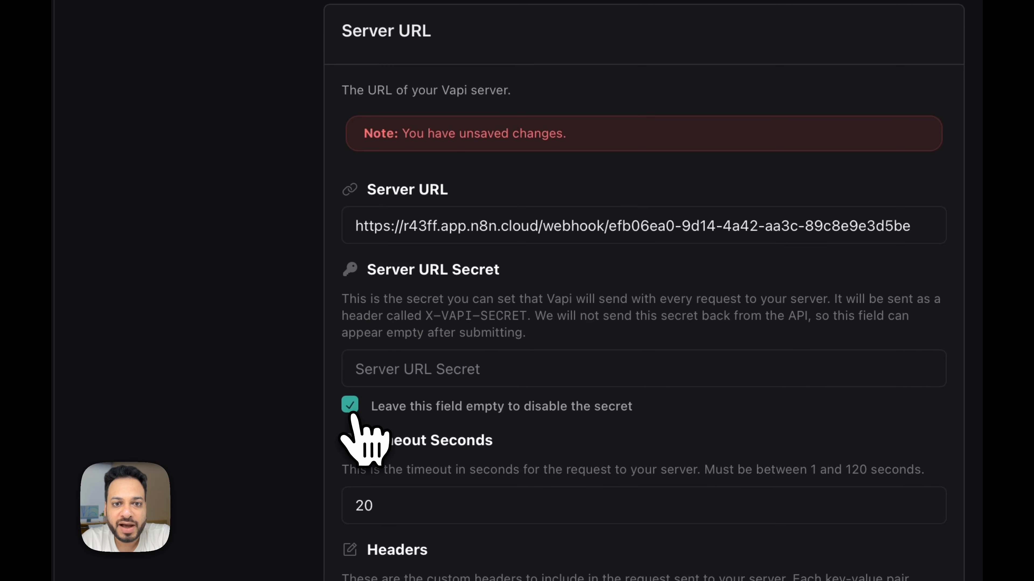
pyautogui.click(669, 434)
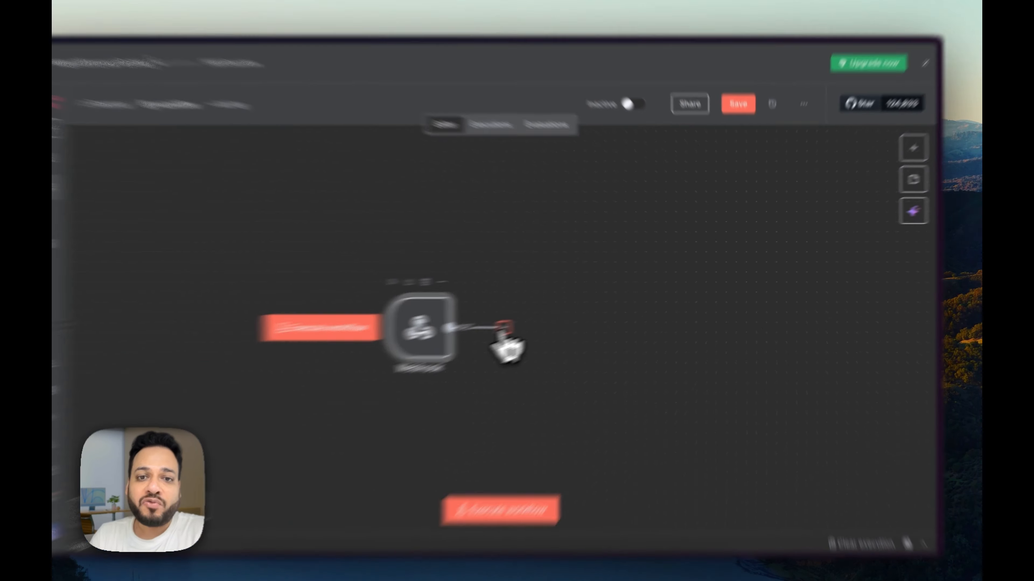
# Step: Add a HubSpot Search contacts step after the Webhook
pyautogui.click(537, 317)
pyautogui.write('hub')
pyautogui.click(712, 228)
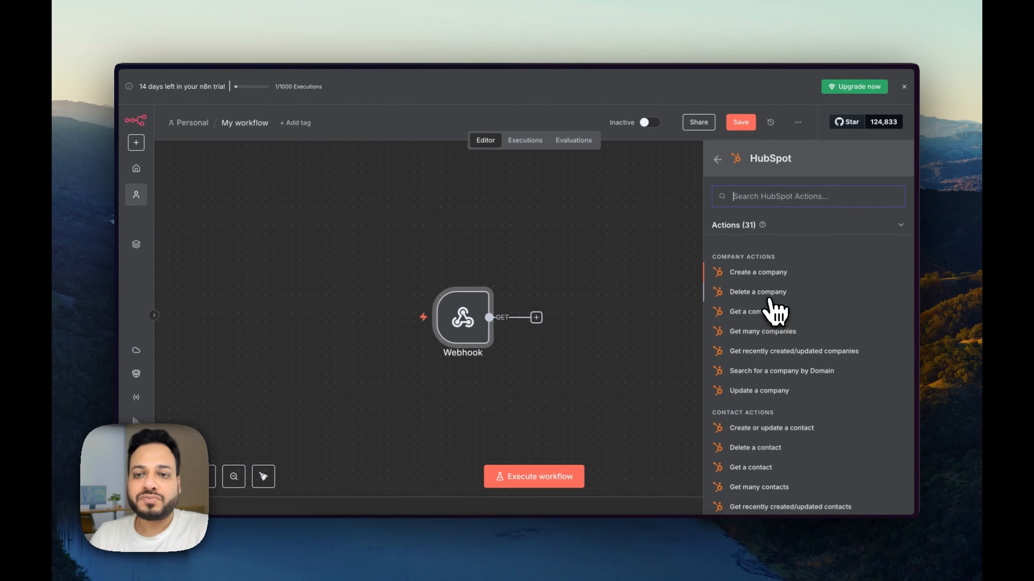
pyautogui.write('sear')
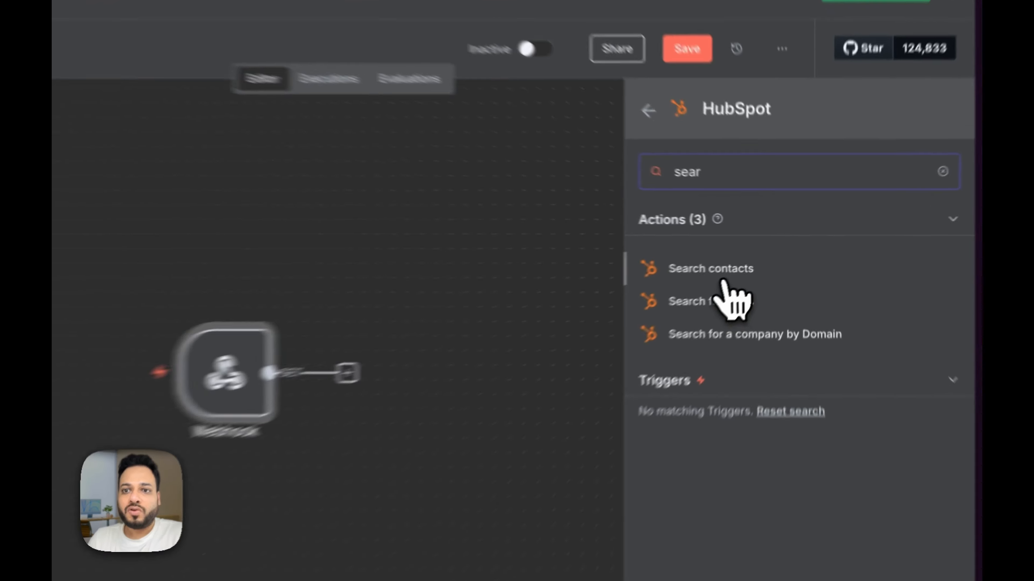
pyautogui.click(761, 260)
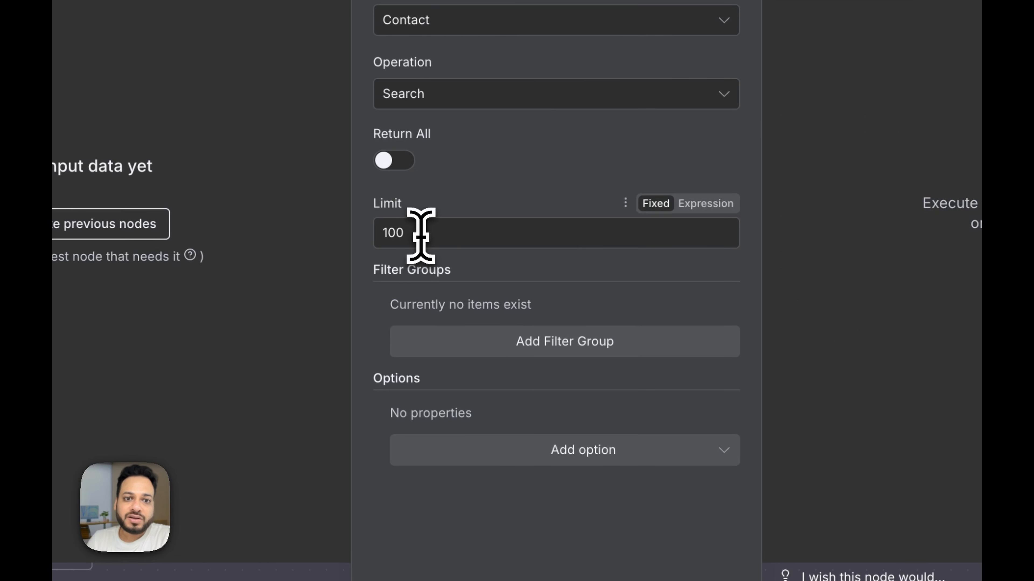
# Step: Add a filter group that filters the contact search on Phone Number
pyautogui.click(493, 329)
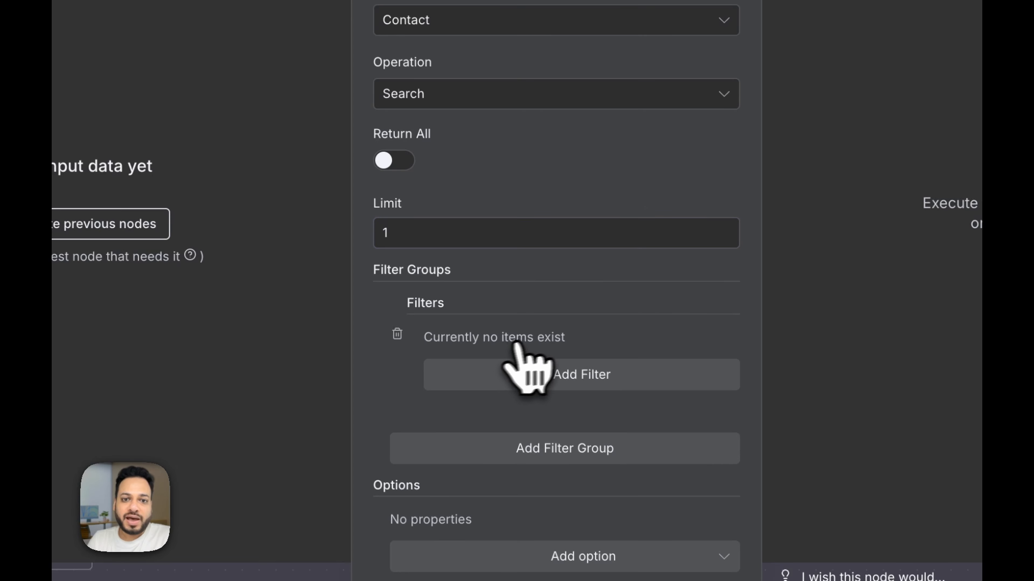
pyautogui.click(545, 372)
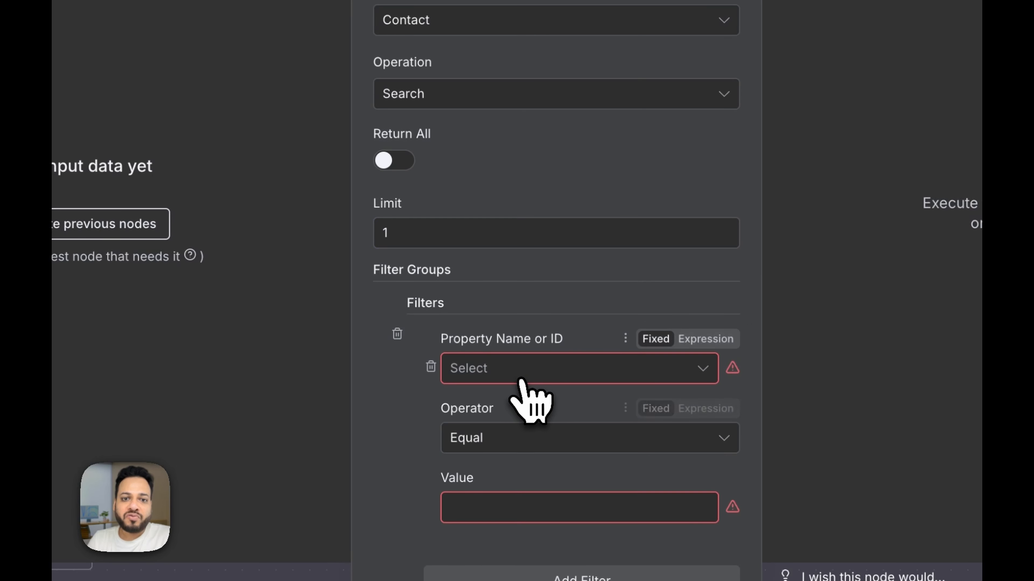
pyautogui.click(529, 377)
pyautogui.write('phon')
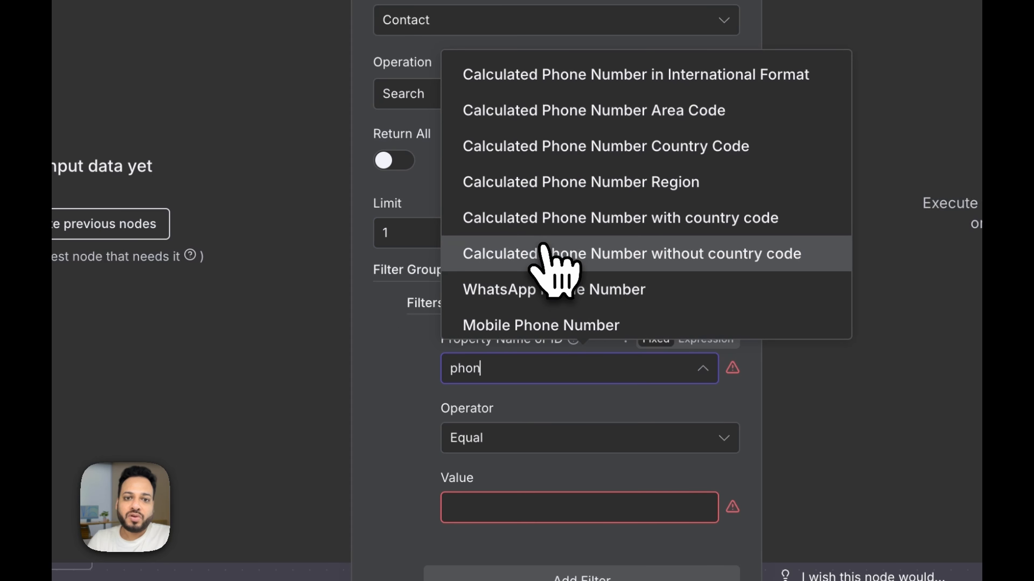
pyautogui.scroll(-1, 578, 285)
pyautogui.click(571, 314)
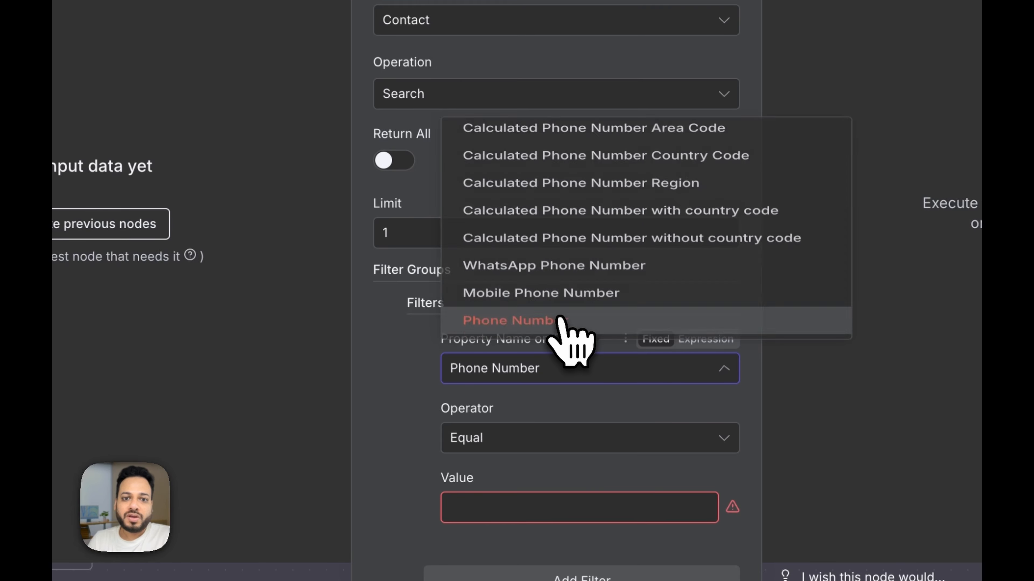
pyautogui.click(544, 499)
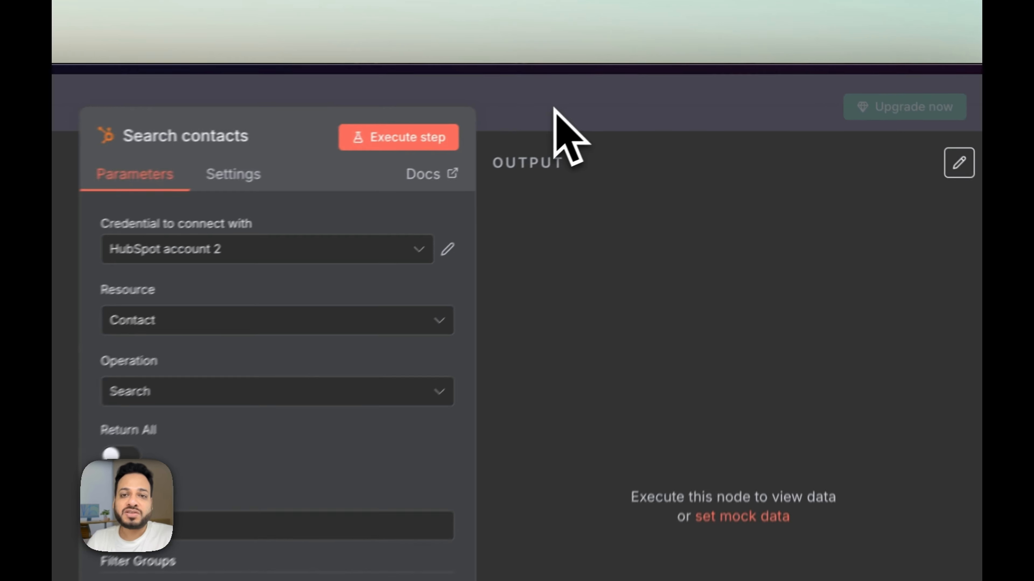
pyautogui.click(664, 89)
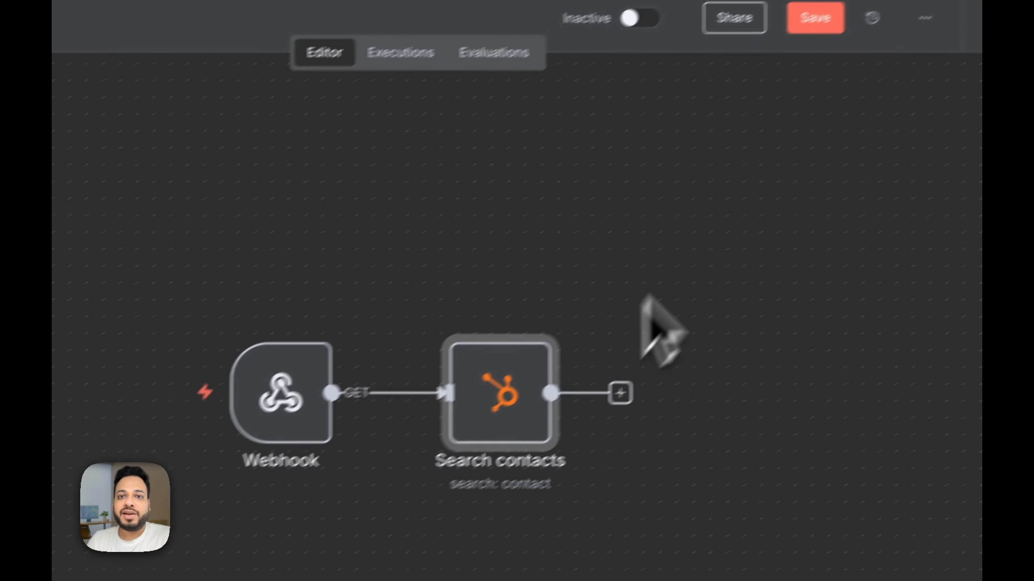
# Step: Save the workflow and switch it to Active
pyautogui.moveTo(426, 412)
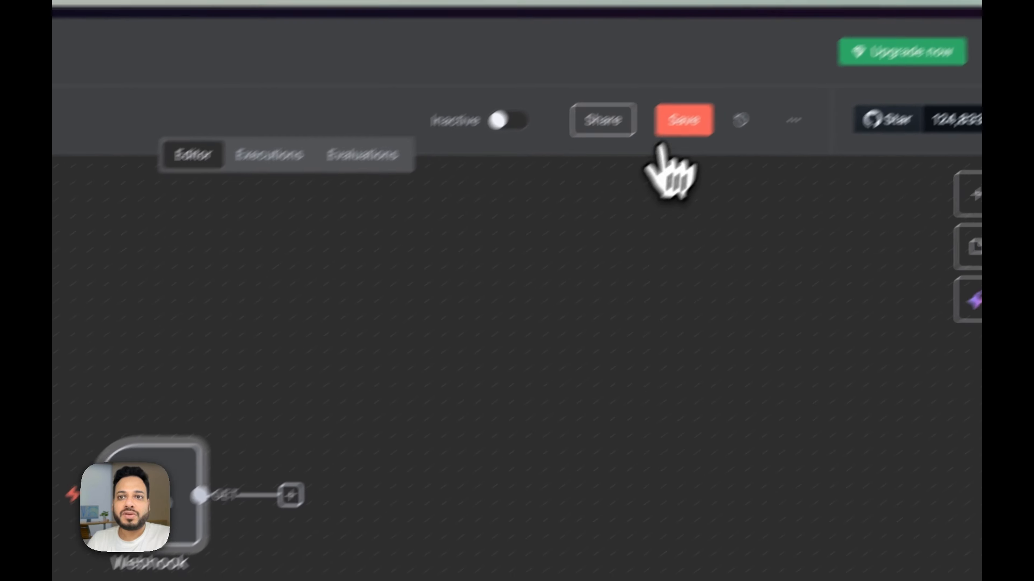
pyautogui.click(845, 5)
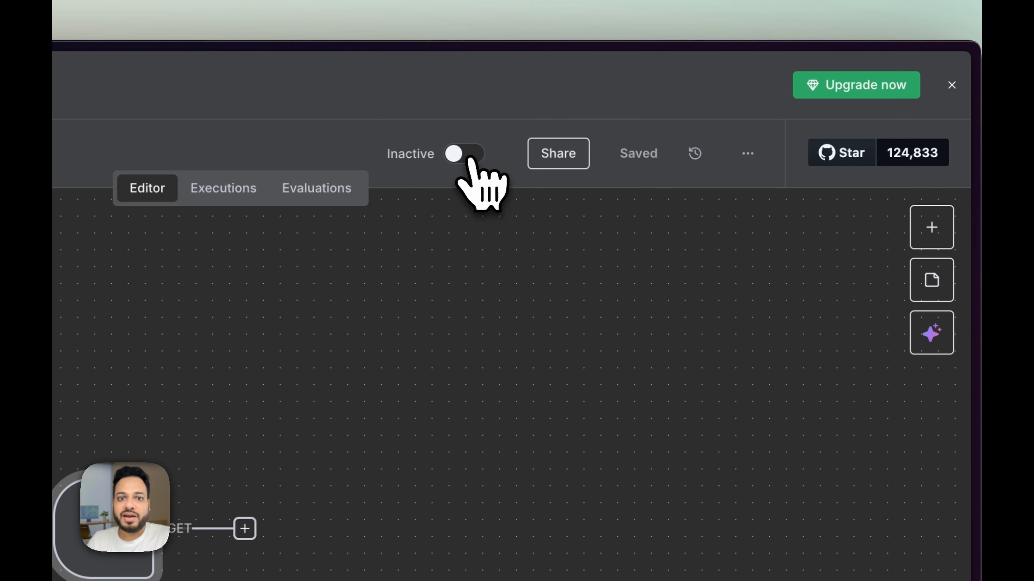
pyautogui.click(469, 156)
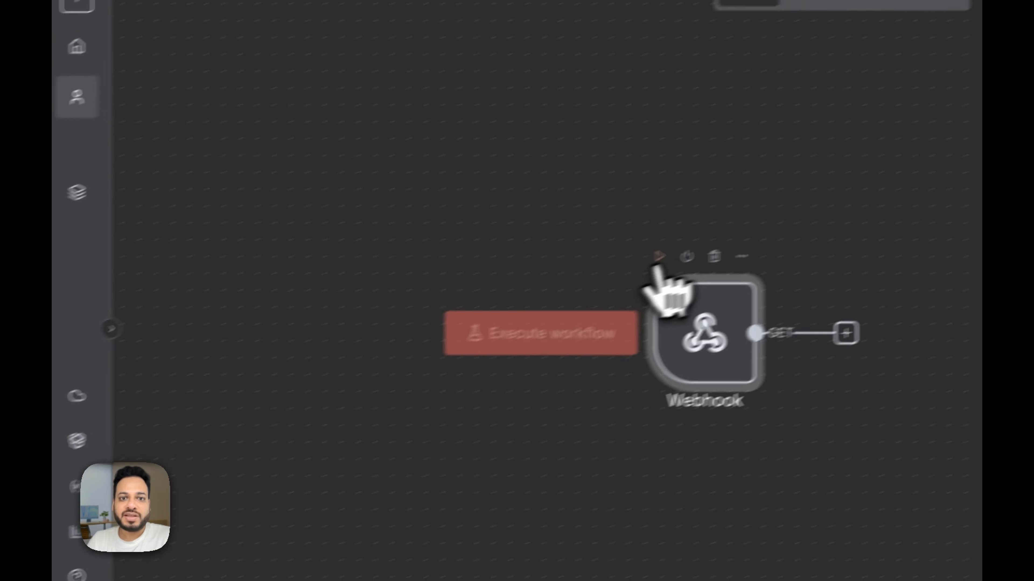
pyautogui.click(658, 258)
# Step: In the Vapi Hubspot workflow, unpin the HubSpot Trigger's test data and save
pyautogui.click(197, 147)
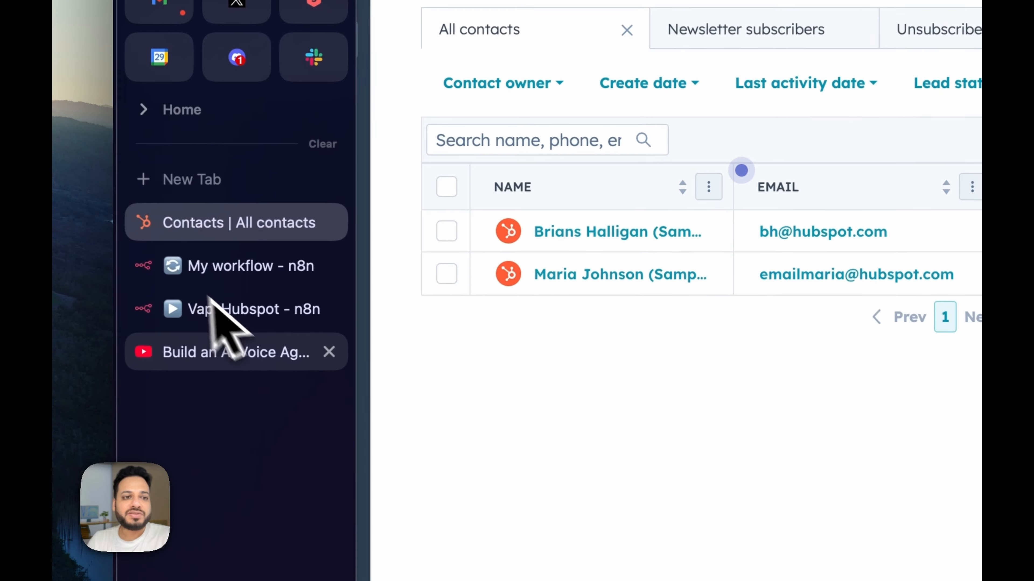
pyautogui.click(215, 308)
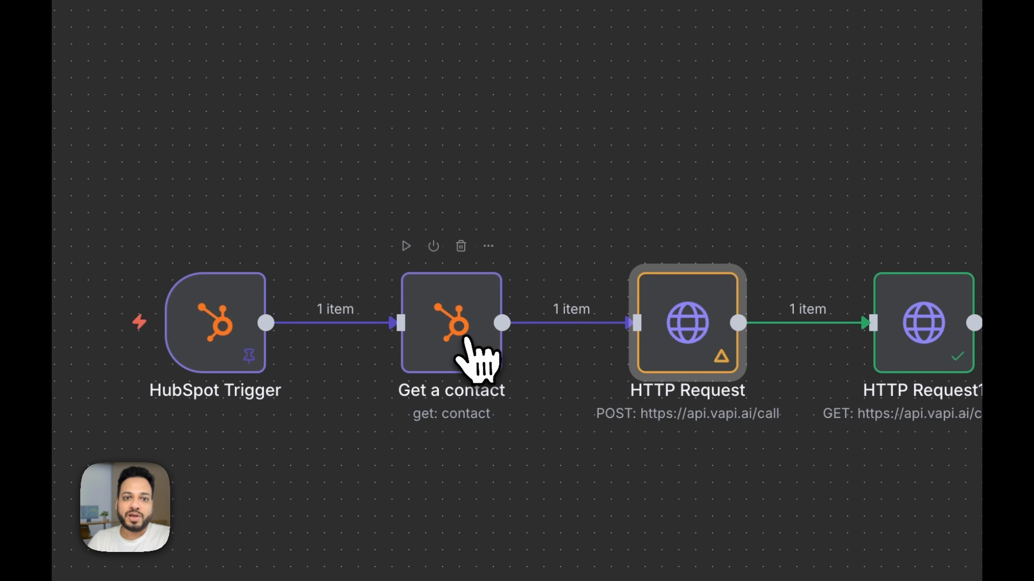
pyautogui.click(238, 347)
pyautogui.press('p')
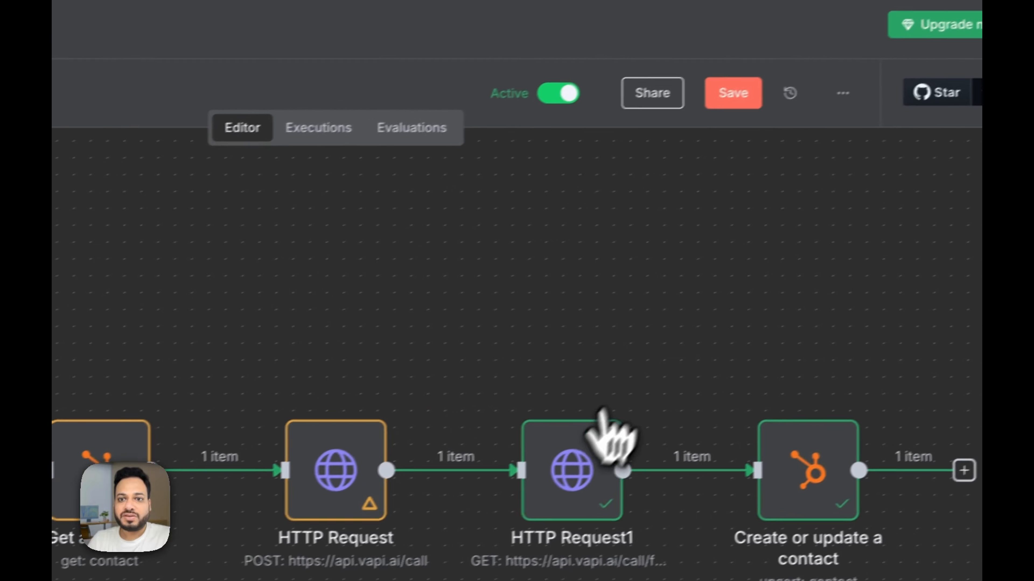
pyautogui.click(572, 473)
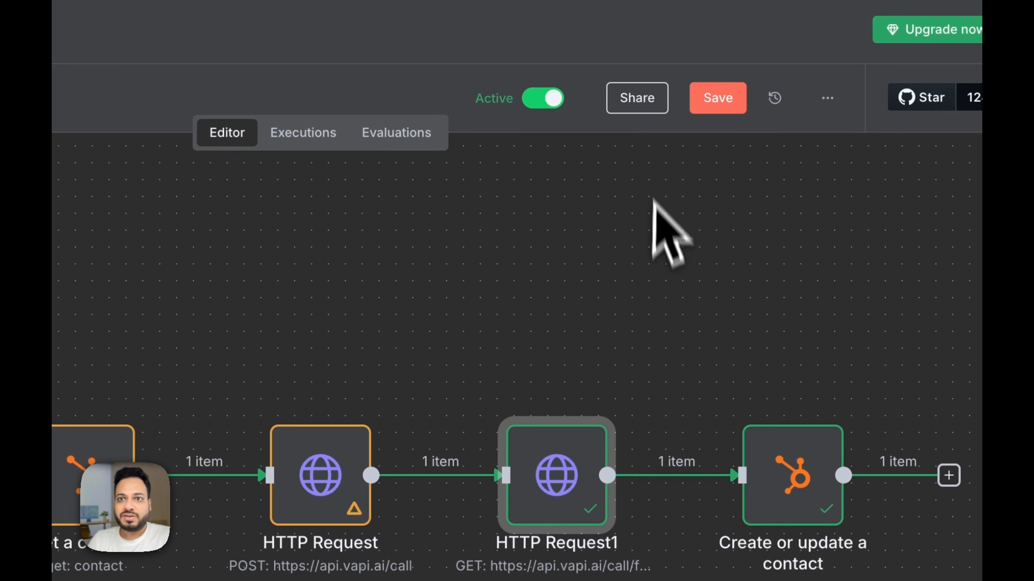
pyautogui.click(655, 122)
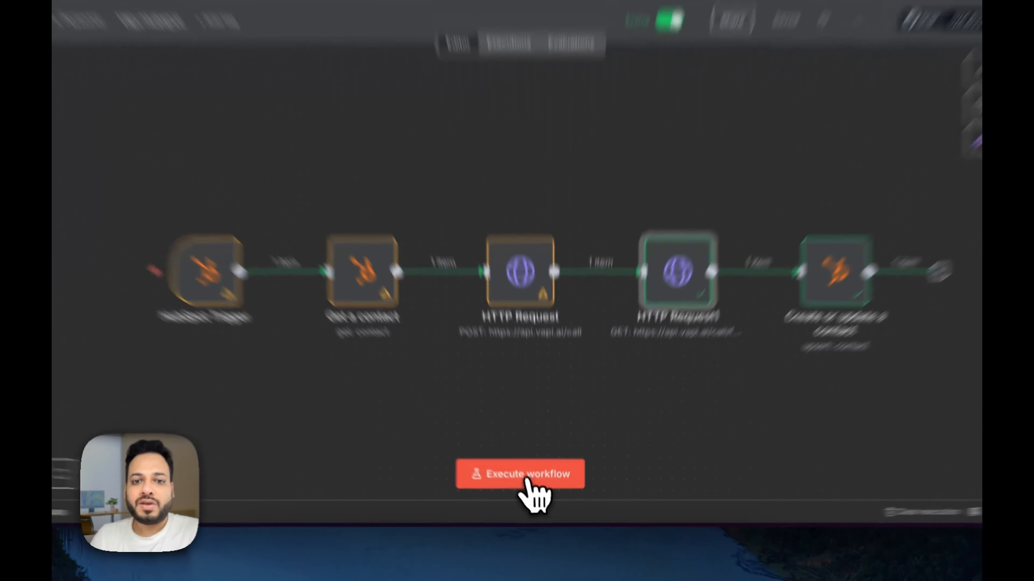
# Step: Execute the workflow to wait for a HubSpot event, then return to HubSpot Contacts
pyautogui.click(525, 478)
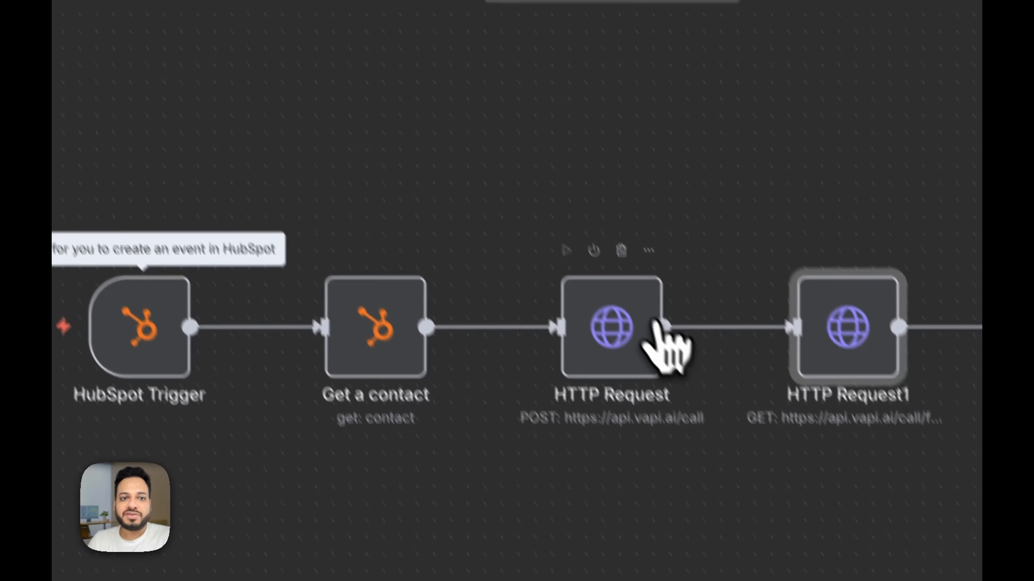
pyautogui.moveTo(104, 392)
pyautogui.click(220, 204)
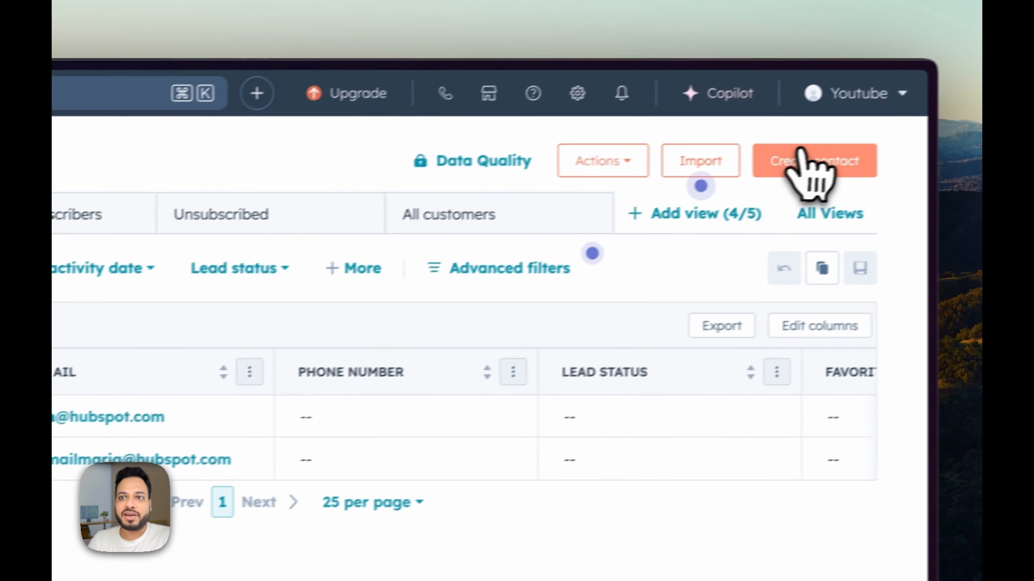
# Step: Start a new HubSpot contact and enter its e-mail, first name and last name
pyautogui.click(813, 156)
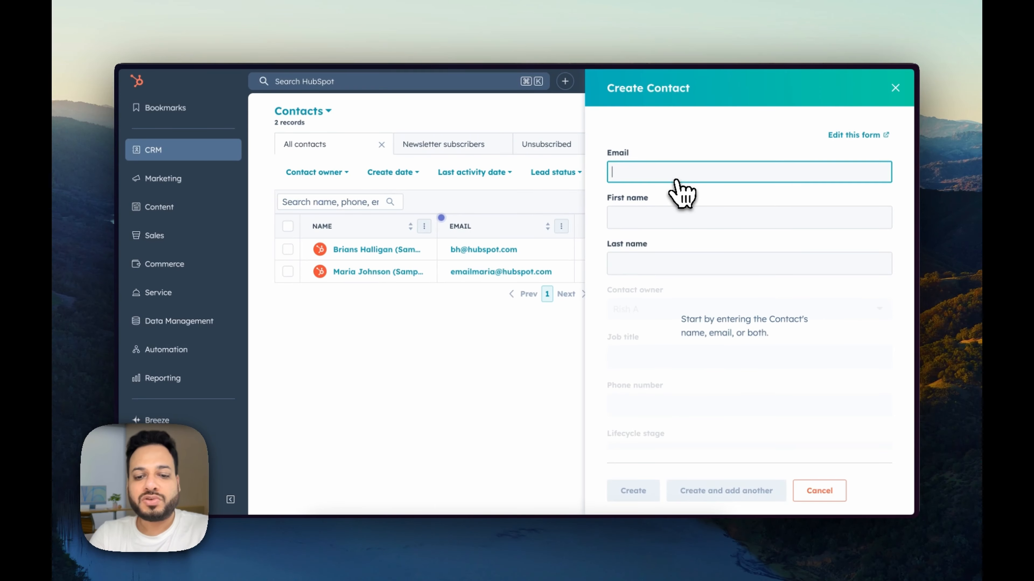
pyautogui.write('rish@')
pyautogui.write('example.com')
pyautogui.press('Tab')
pyautogui.write('Rish')
pyautogui.press('Tab')
pyautogui.write('A')
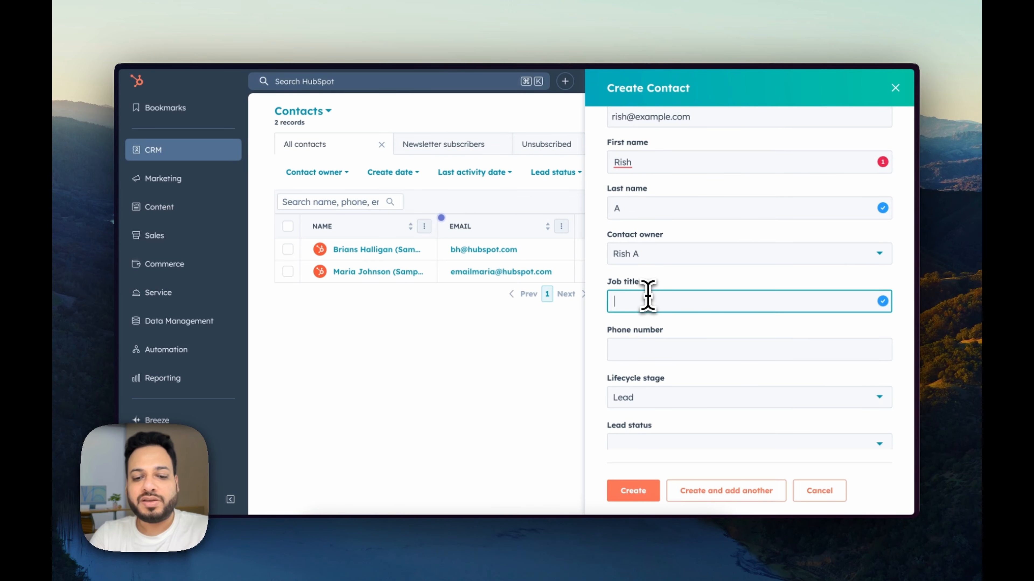
# Step: Paste in the contact's phone number, set lead status to New, and create the contact
pyautogui.click(640, 349)
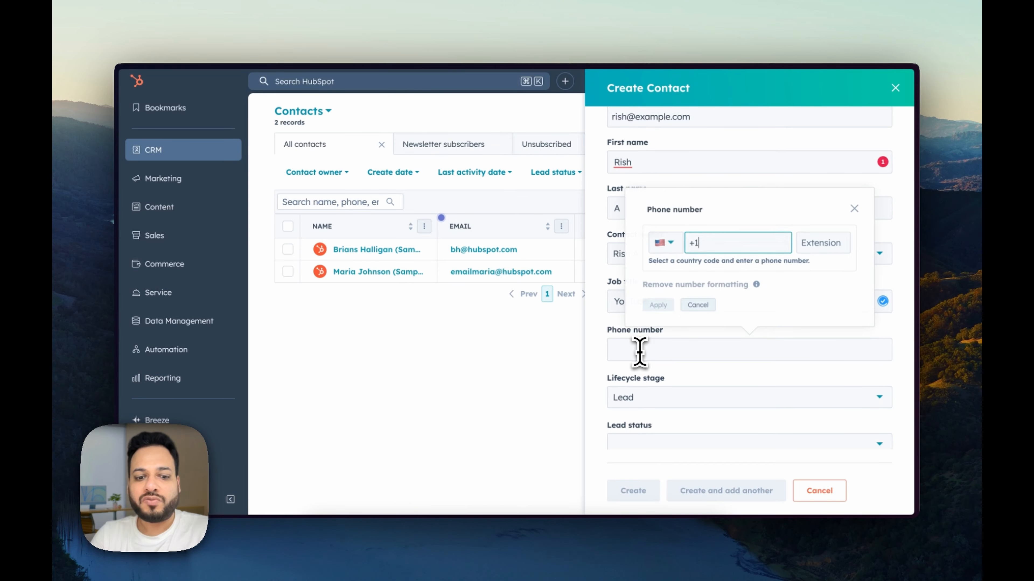
pyautogui.press('super+shift+v')
pyautogui.press('Down')
pyautogui.press('Down')
pyautogui.press('Return')
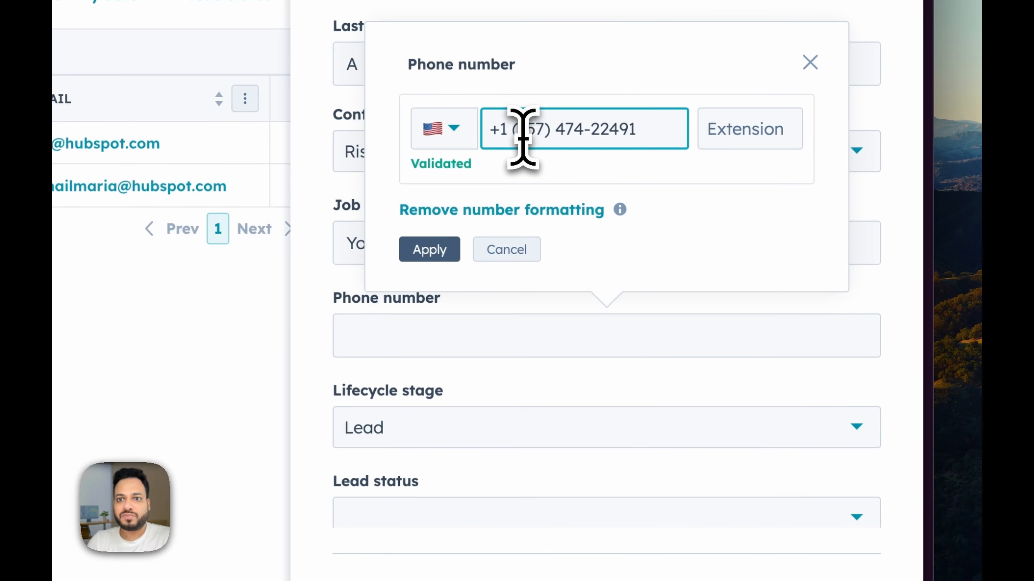
pyautogui.click(448, 254)
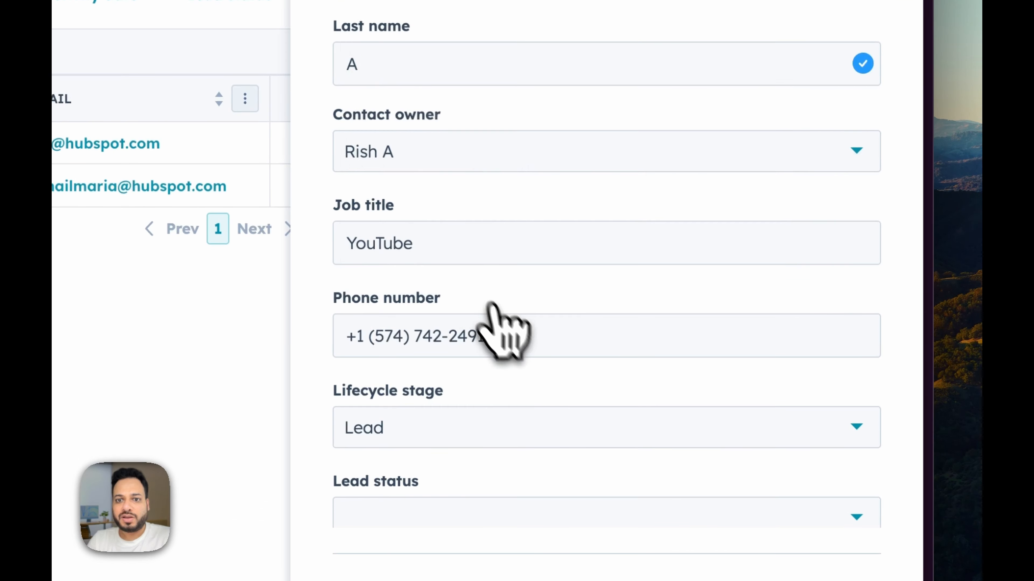
pyautogui.click(416, 464)
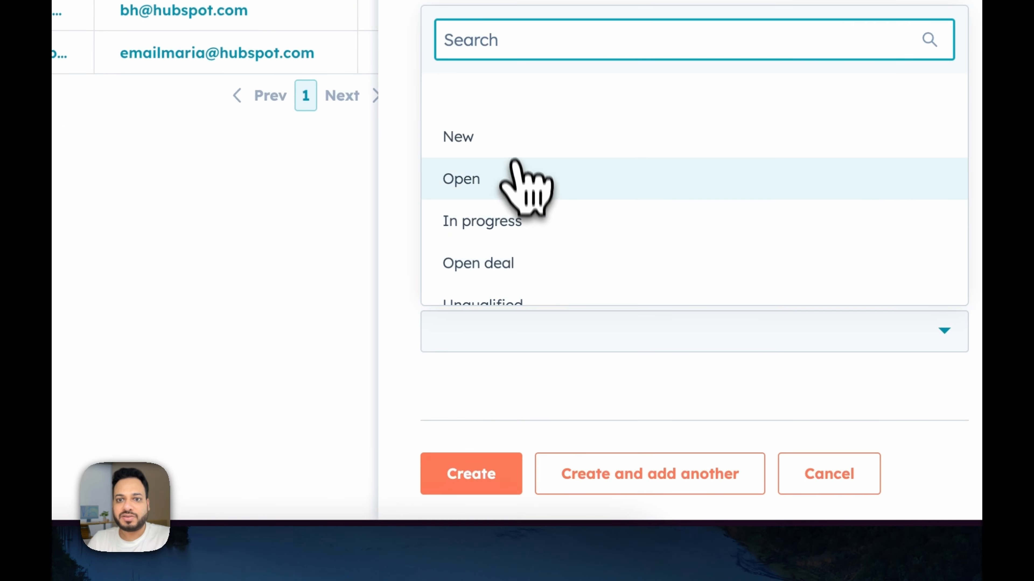
pyautogui.click(425, 275)
pyautogui.click(474, 473)
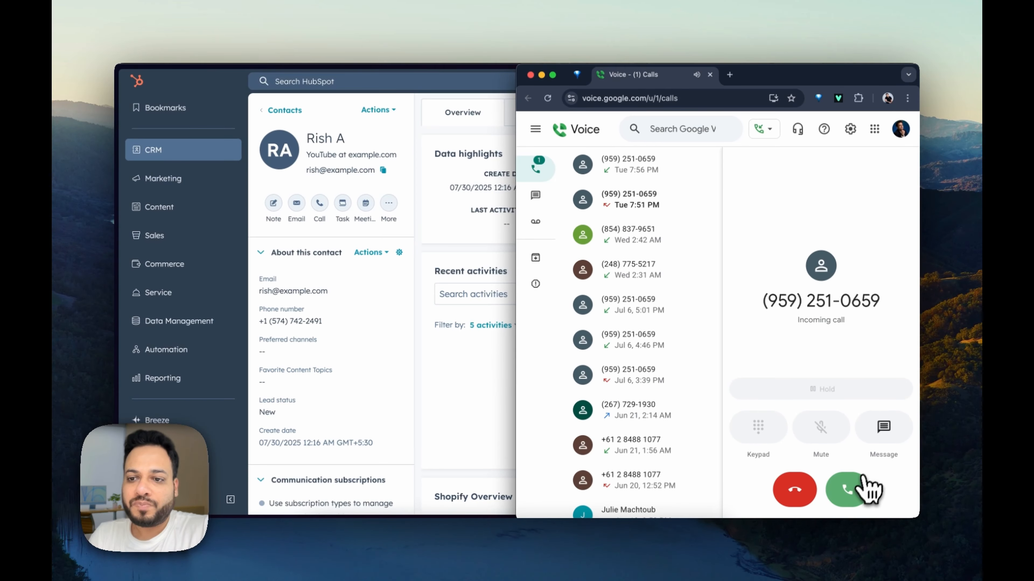
# Step: Answer the incoming Google Voice call, briefly opening and closing the keypad
pyautogui.click(848, 490)
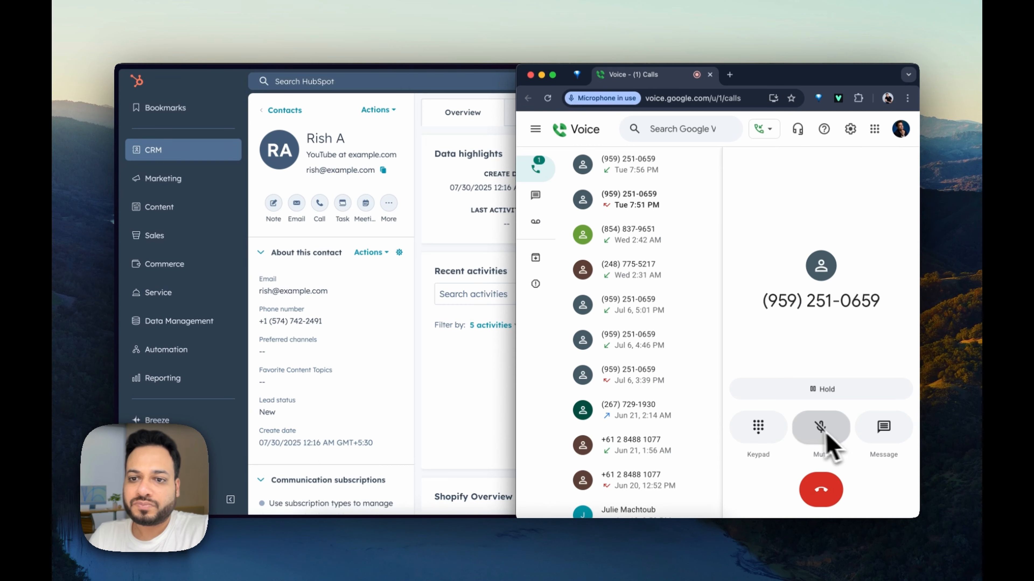
pyautogui.click(769, 431)
pyautogui.click(901, 262)
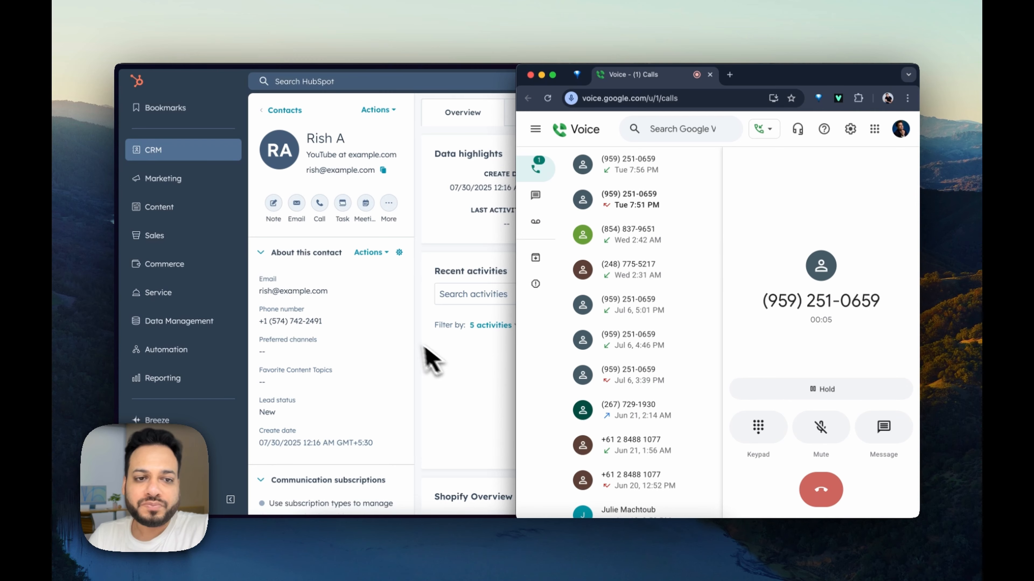
# Step: Bring the browser forward and return to the n8n workflow tab
pyautogui.click(468, 377)
pyautogui.moveTo(132, 376)
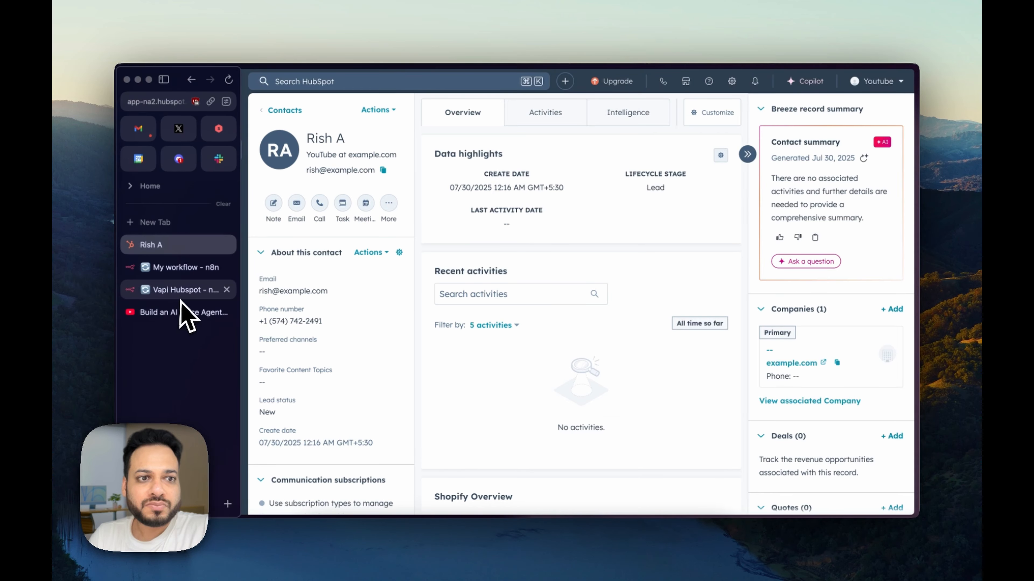
pyautogui.click(183, 294)
# Step: In My workflow, stop the Webhook, check its Production URL, then re-listen on the test URL
pyautogui.click(172, 268)
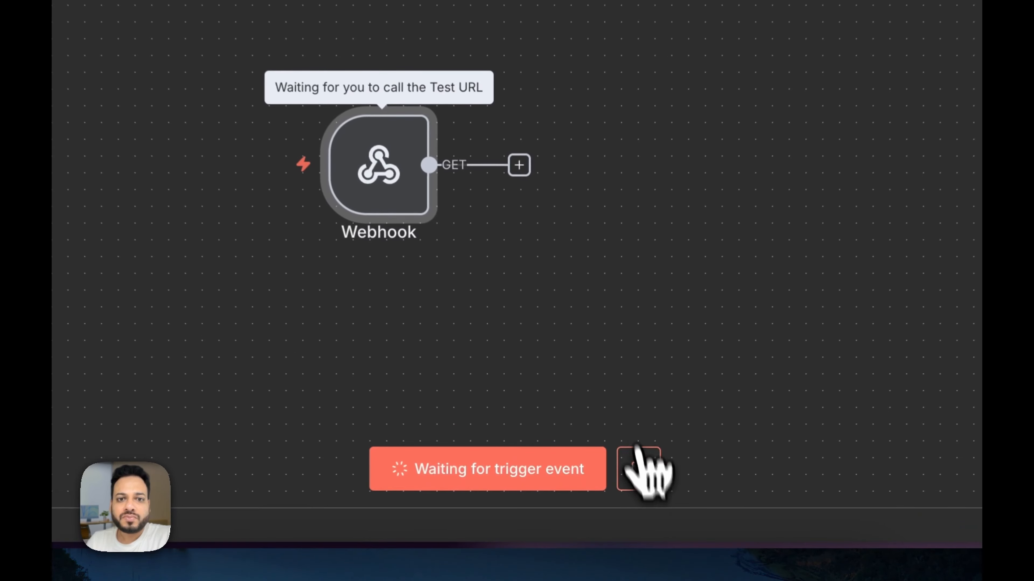
pyautogui.click(599, 477)
pyautogui.moveTo(477, 326)
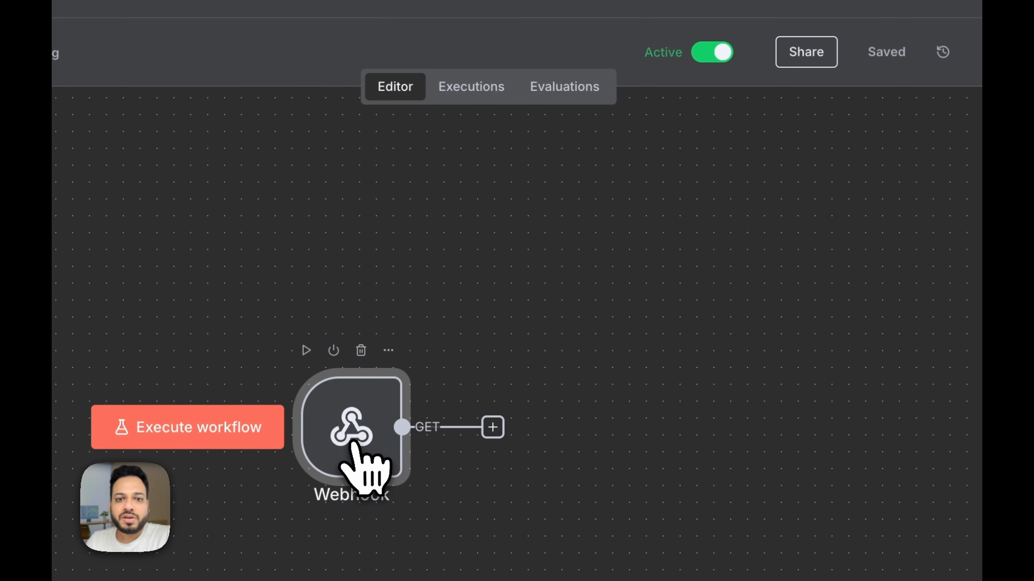
pyautogui.doubleClick(353, 448)
pyautogui.click(328, 271)
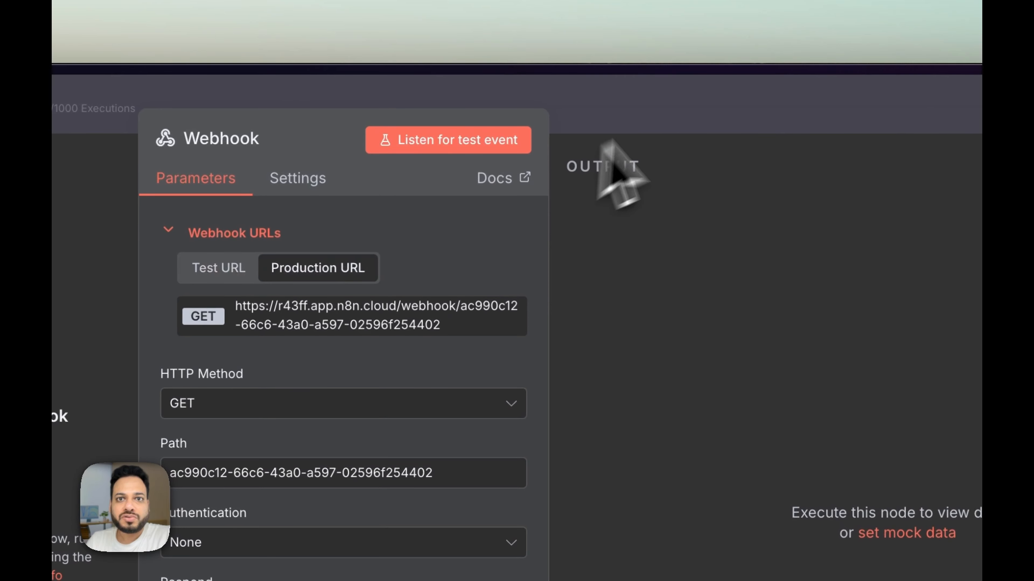
pyautogui.click(698, 130)
pyautogui.click(281, 553)
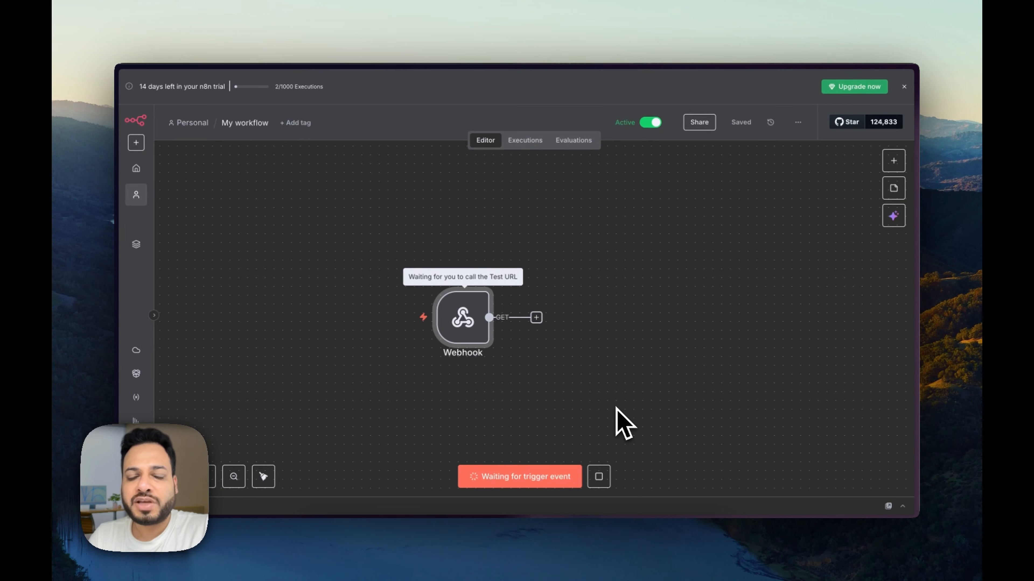
# Step: Hang up the Google Voice test call and return to the n8n editor
pyautogui.click(629, 540)
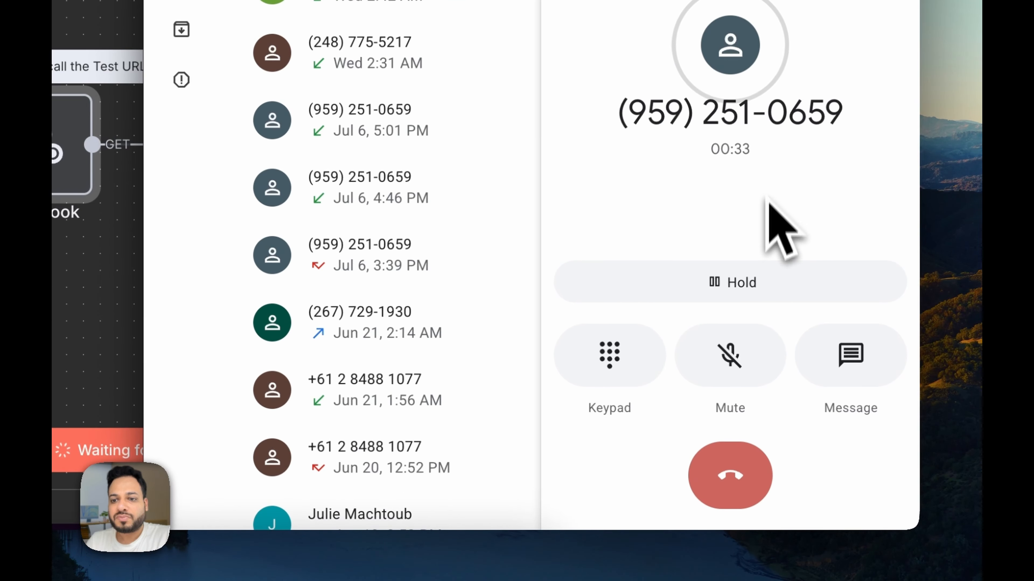
pyautogui.click(745, 475)
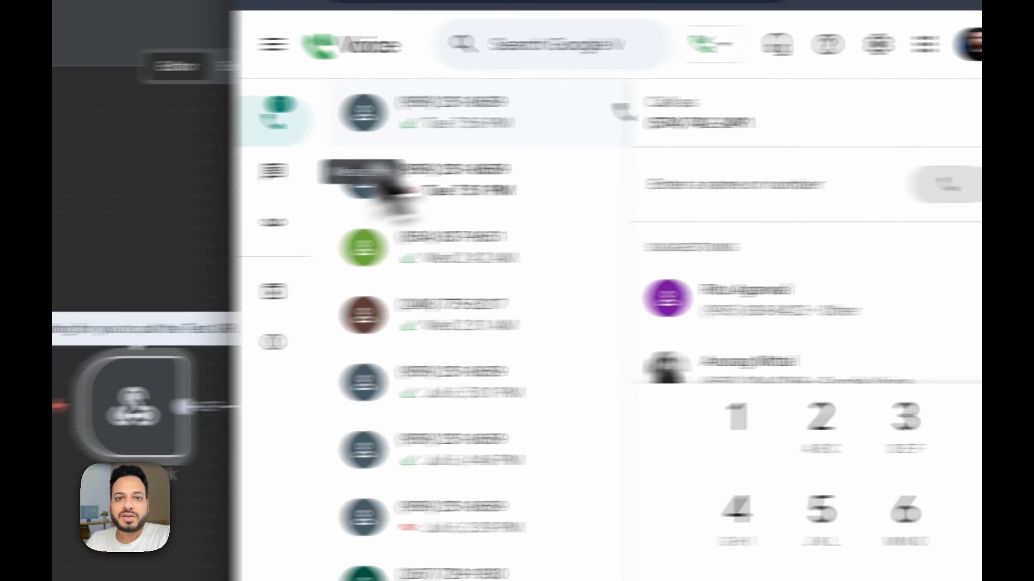
pyautogui.click(314, 162)
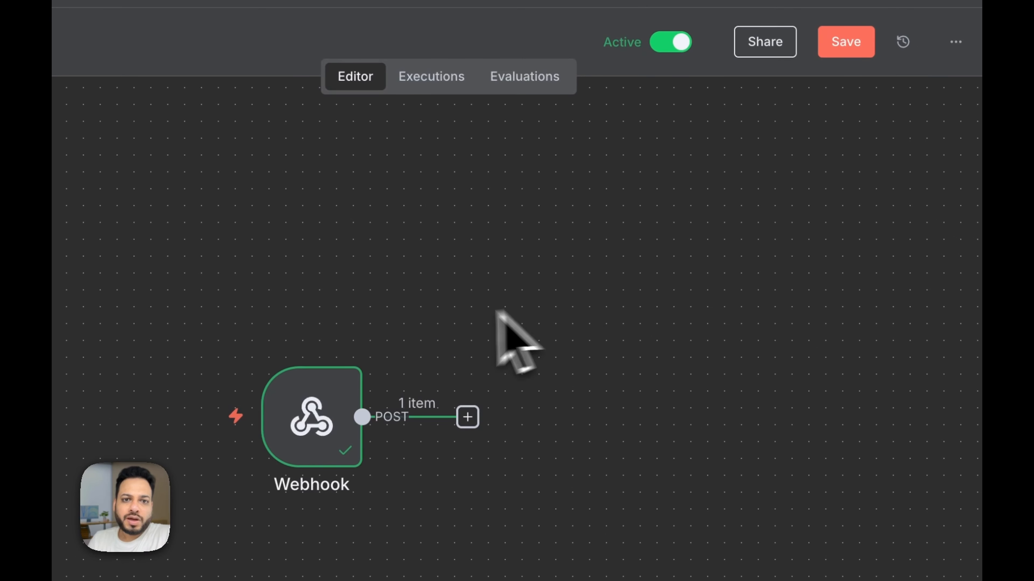
# Step: Browse the Webhook's received Vapi end-of-call report as JSON, then start a step after it
pyautogui.doubleClick(325, 431)
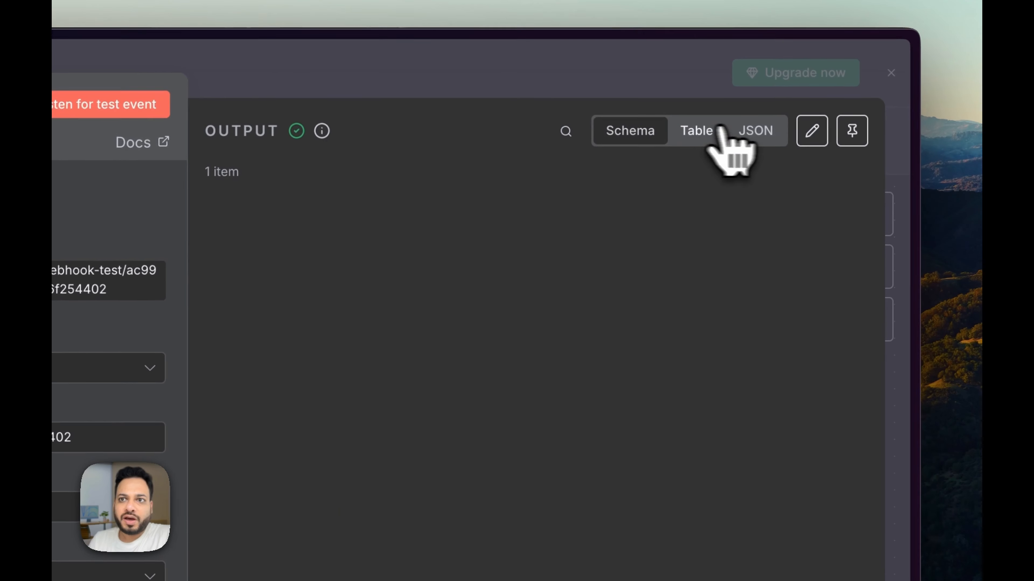
pyautogui.click(753, 130)
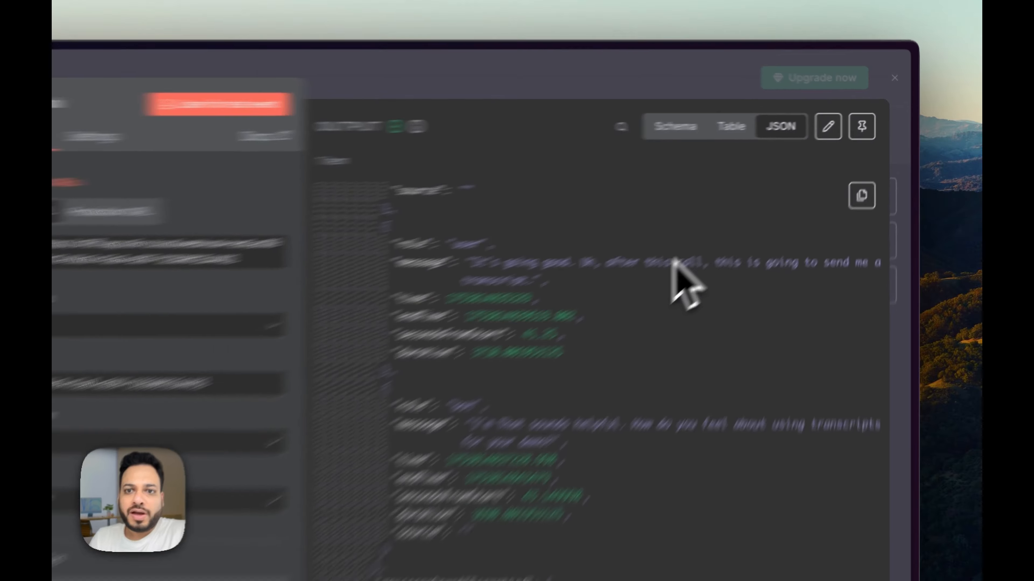
pyautogui.scroll(-5, 515, 478)
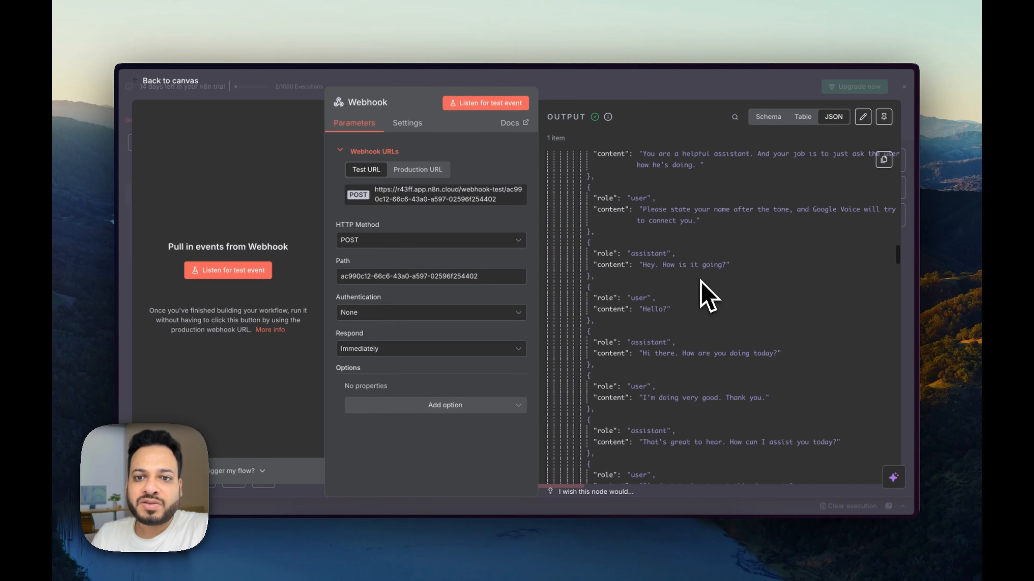
pyautogui.scroll(-5, 708, 295)
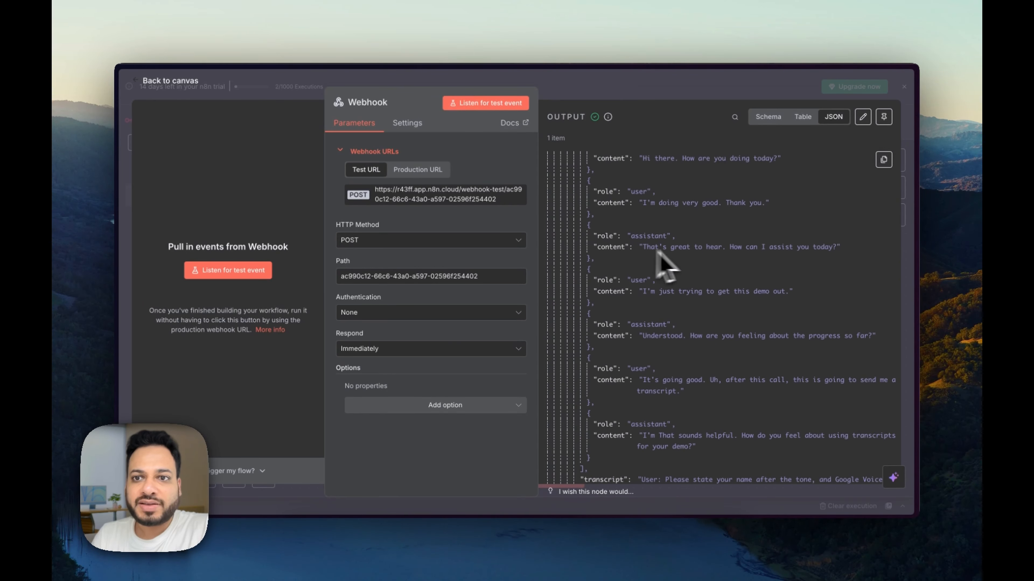
pyautogui.scroll(-15, 711, 293)
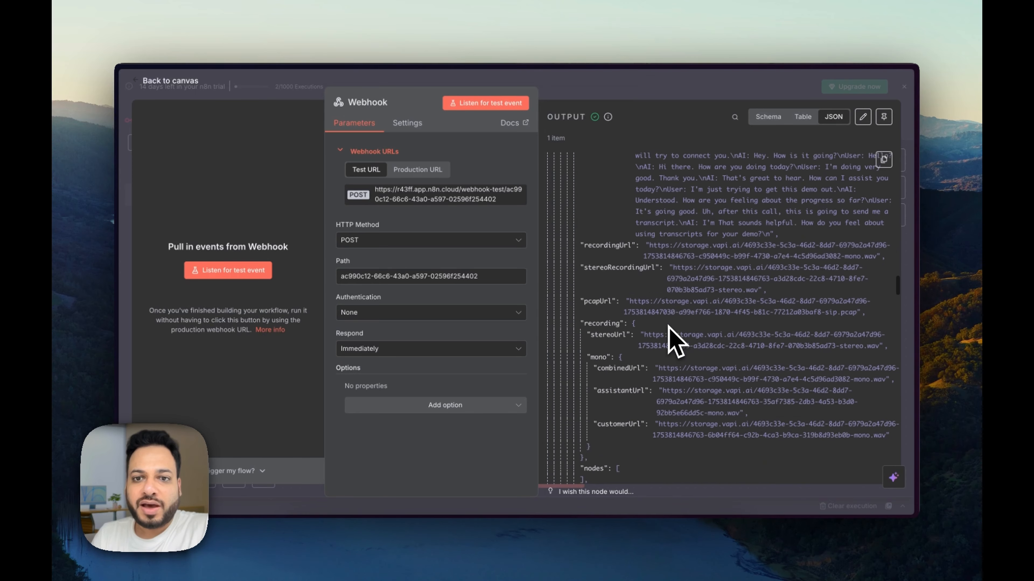
pyautogui.scroll(5, 660, 286)
pyautogui.scroll(-15, 659, 326)
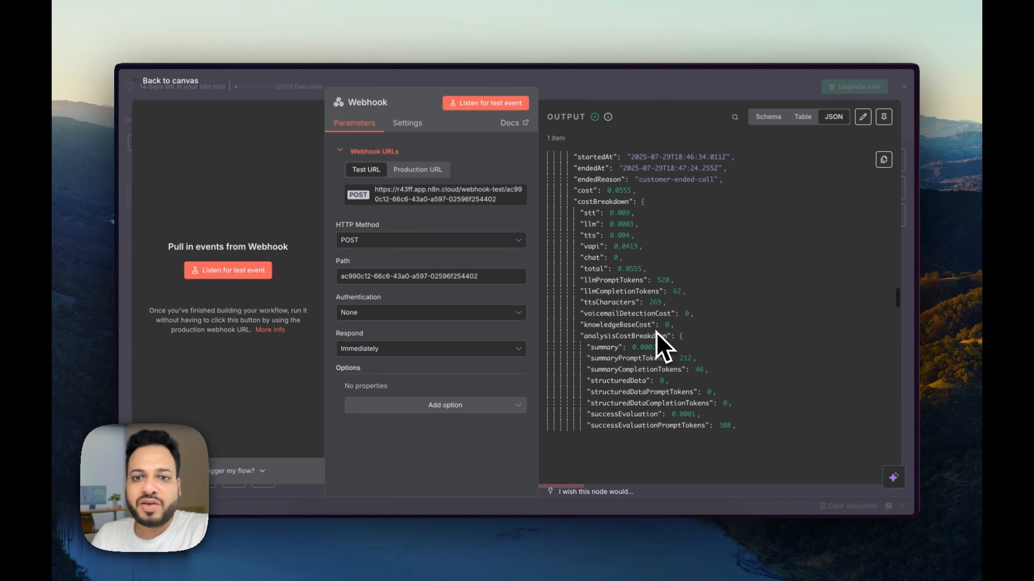
pyautogui.scroll(-8, 660, 344)
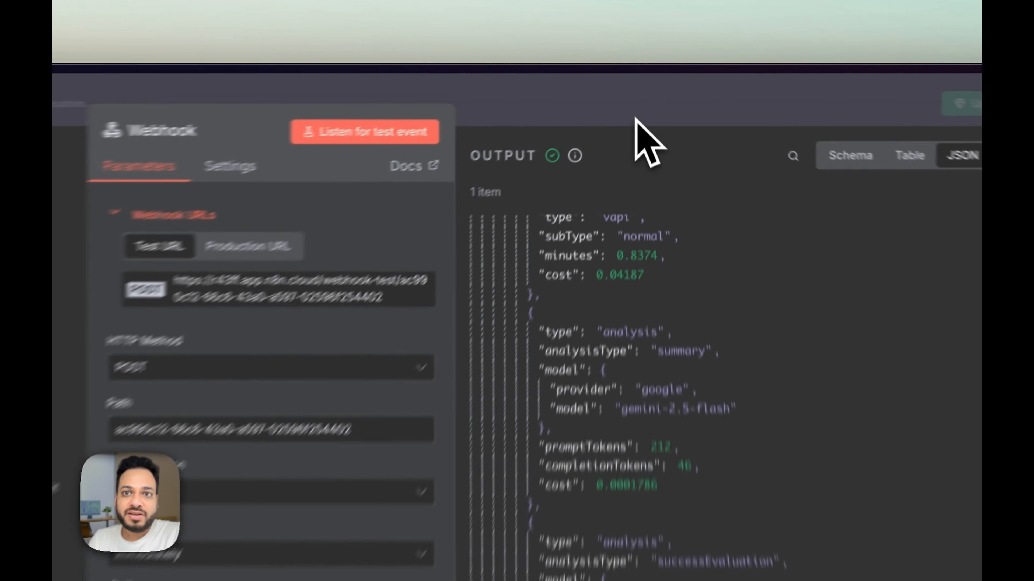
pyautogui.click(640, 93)
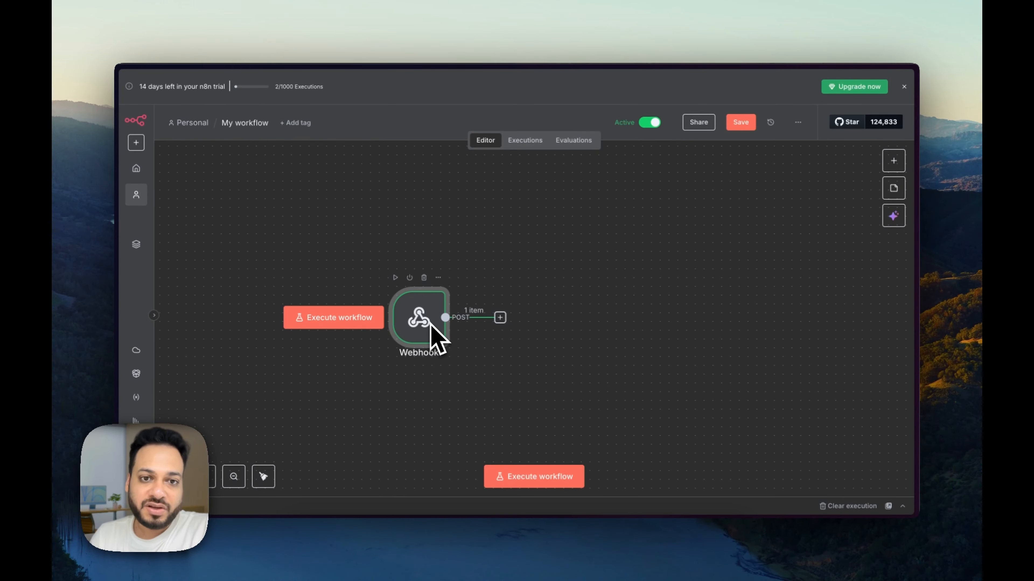
pyautogui.click(500, 317)
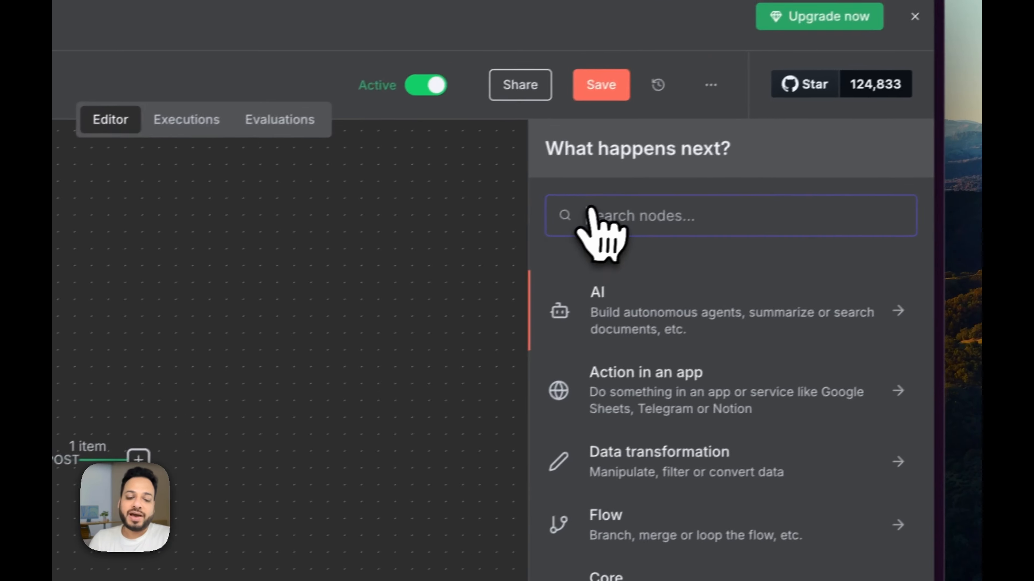
# Step: Add a HubSpot Search contacts step with the result limit set to 1
pyautogui.write('hub')
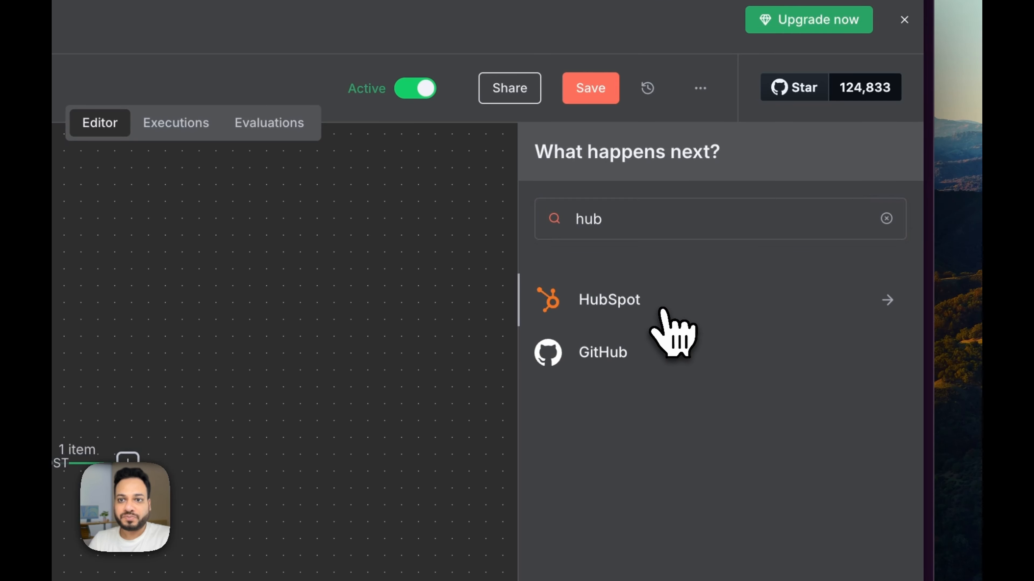
pyautogui.click(664, 307)
pyautogui.write('s')
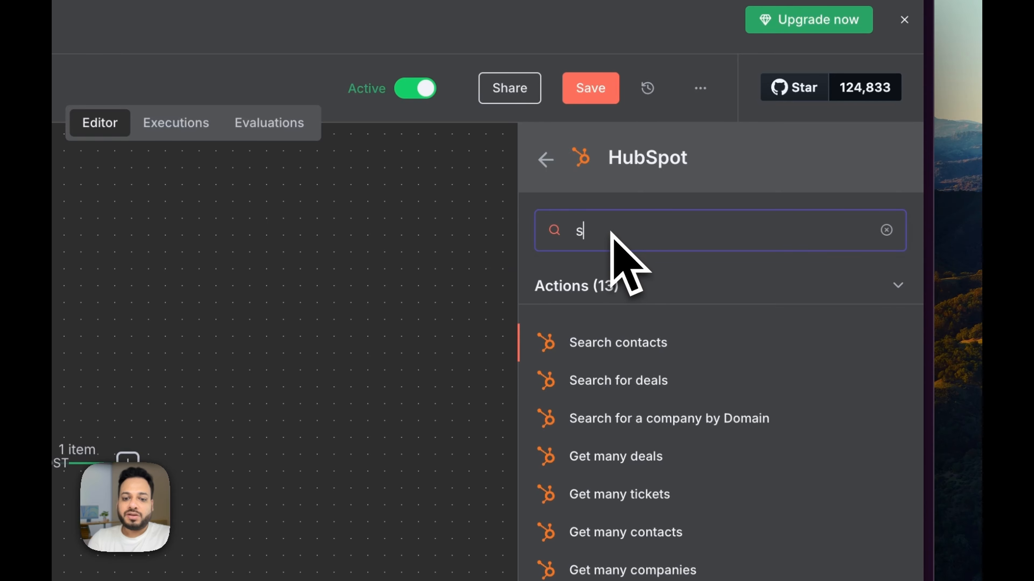
pyautogui.press('BackSpace')
pyautogui.write('sear')
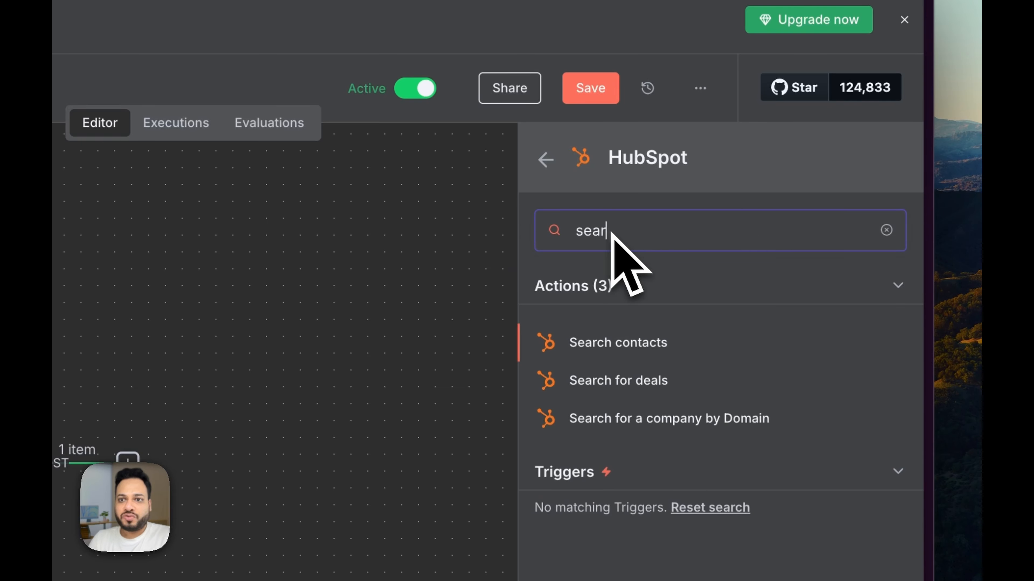
pyautogui.click(656, 346)
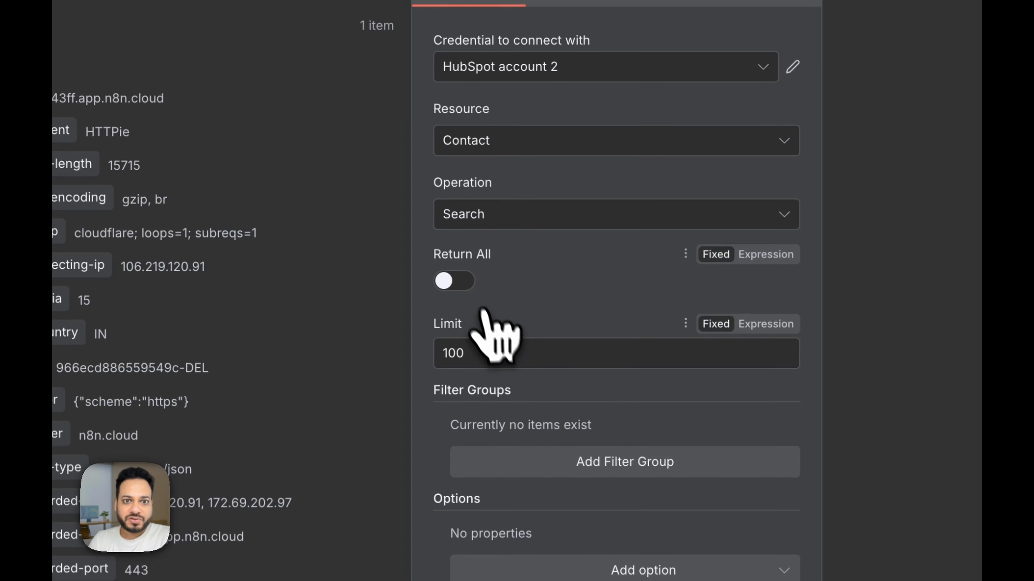
pyautogui.click(468, 351)
pyautogui.write('1')
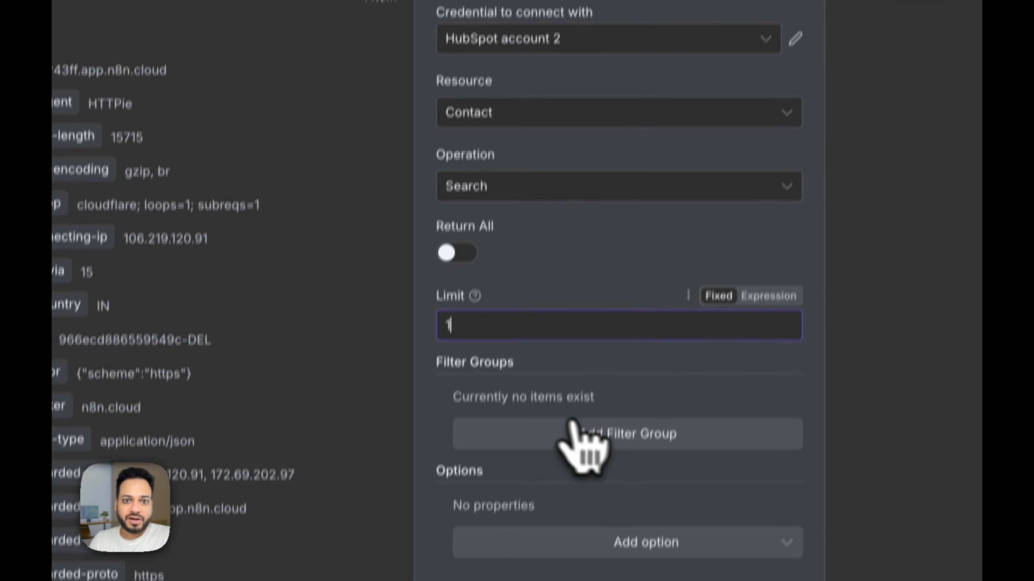
# Step: Add a filter group with a Phone Number filter to the contact search
pyautogui.click(583, 461)
pyautogui.click(576, 423)
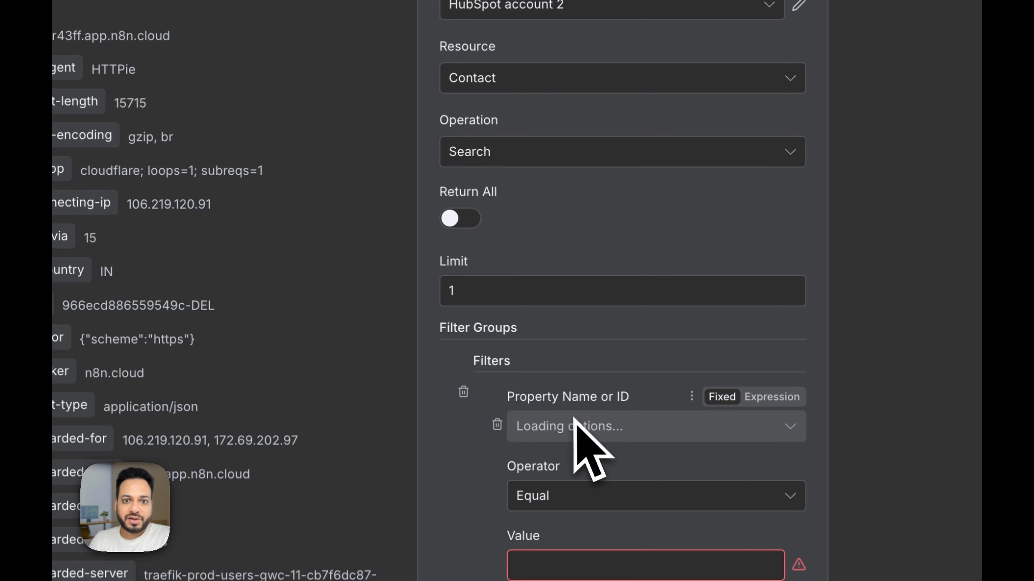
pyautogui.click(581, 431)
pyautogui.write('phone')
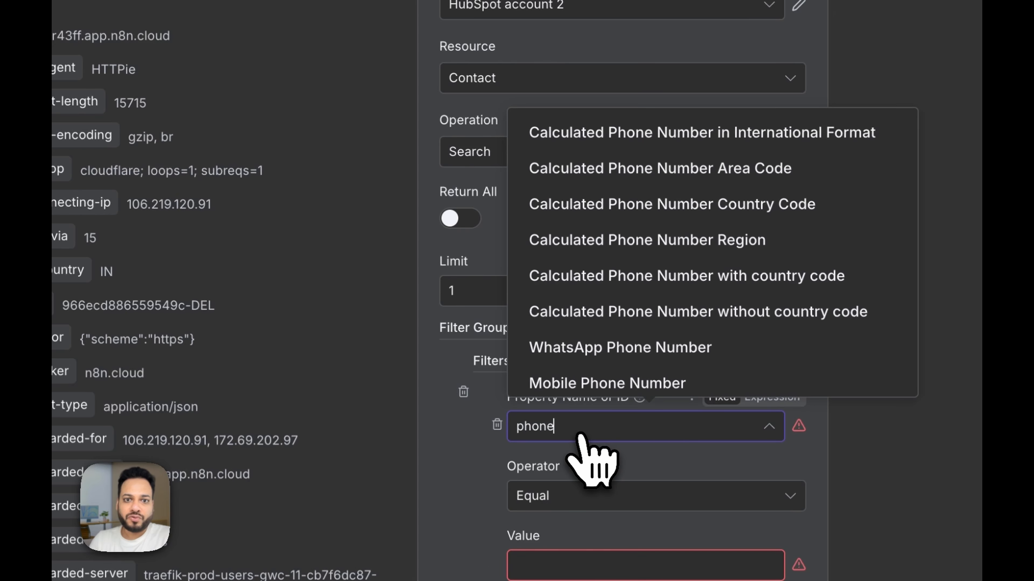
pyautogui.scroll(-1, 635, 358)
pyautogui.click(620, 384)
pyautogui.scroll(-3, 621, 379)
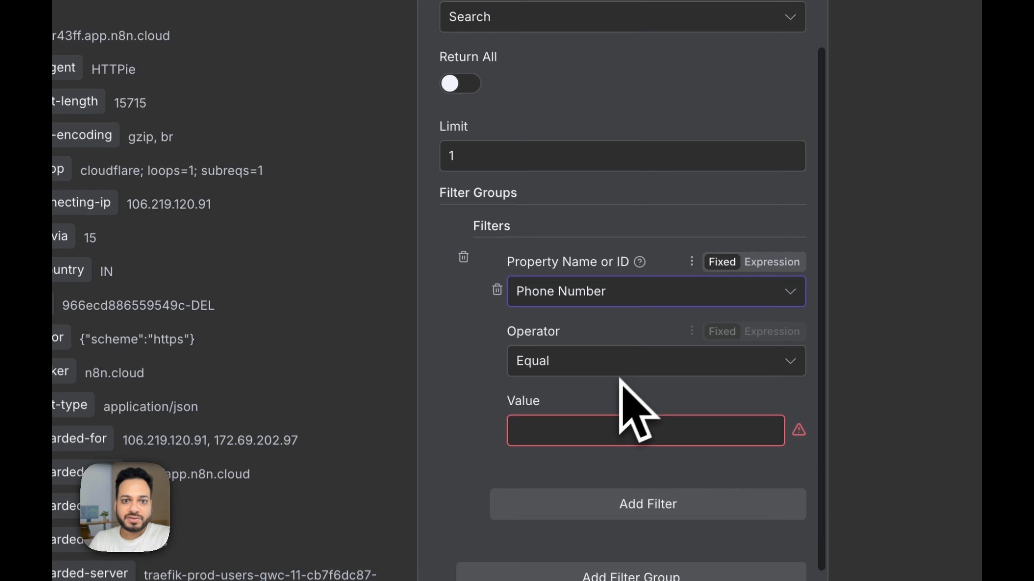
pyautogui.click(583, 427)
# Step: Map the call's customer number into the filter Value and run the search to confirm a match
pyautogui.click(441, 145)
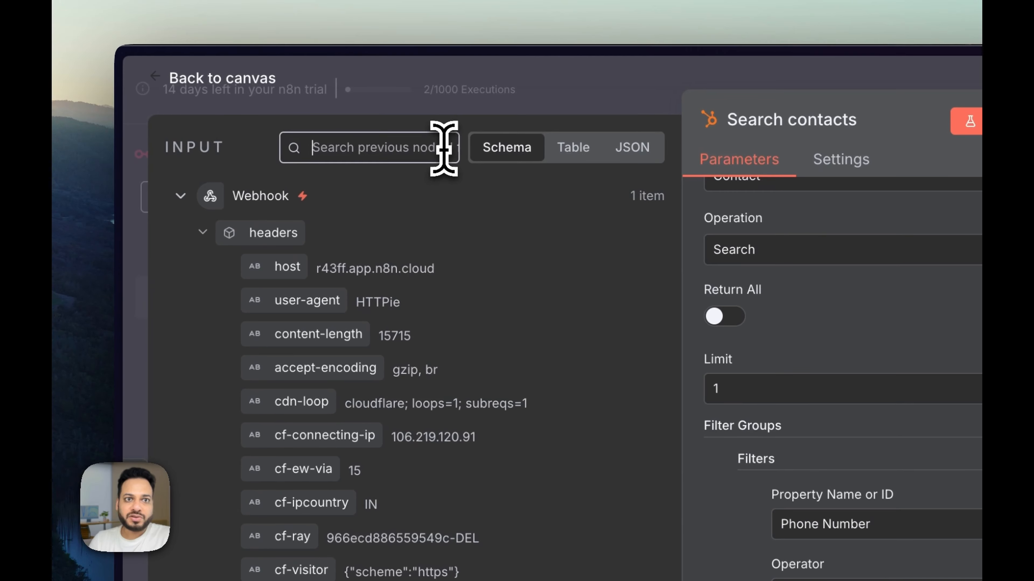
pyautogui.write('+1')
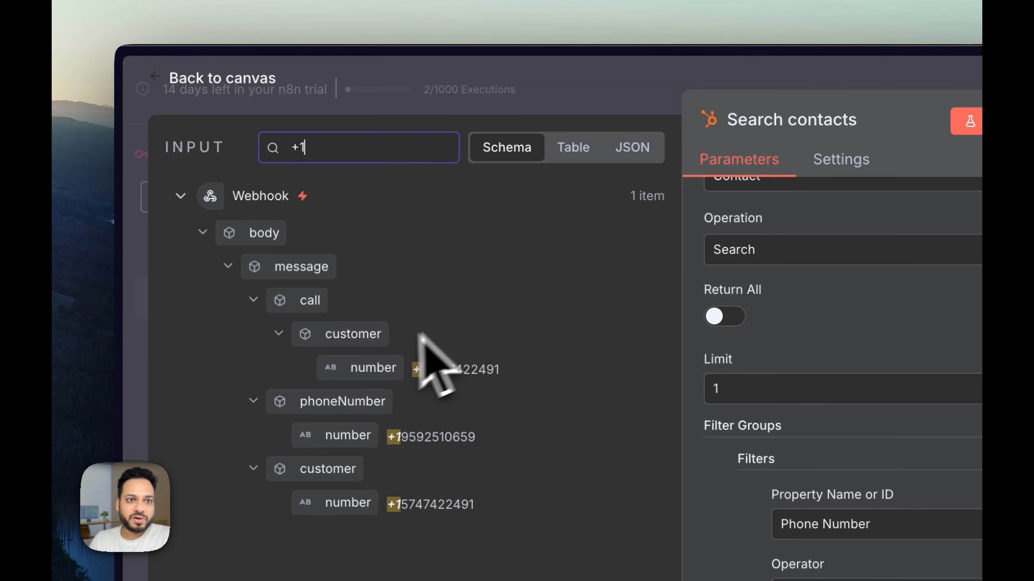
pyautogui.moveTo(366, 369); pyautogui.dragTo(561, 443)
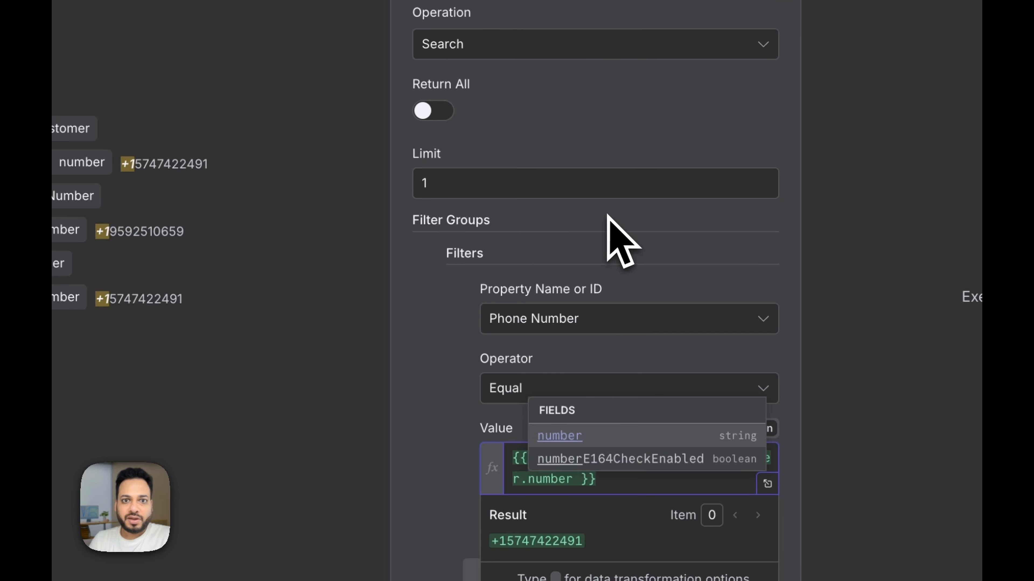
pyautogui.click(615, 217)
pyautogui.scroll(-2, 637, 228)
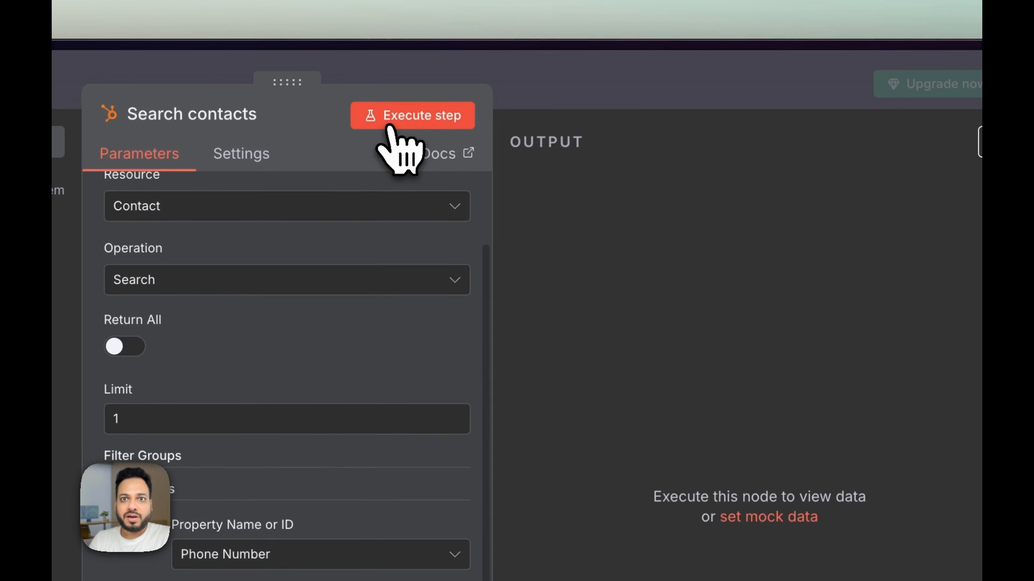
pyautogui.click(389, 127)
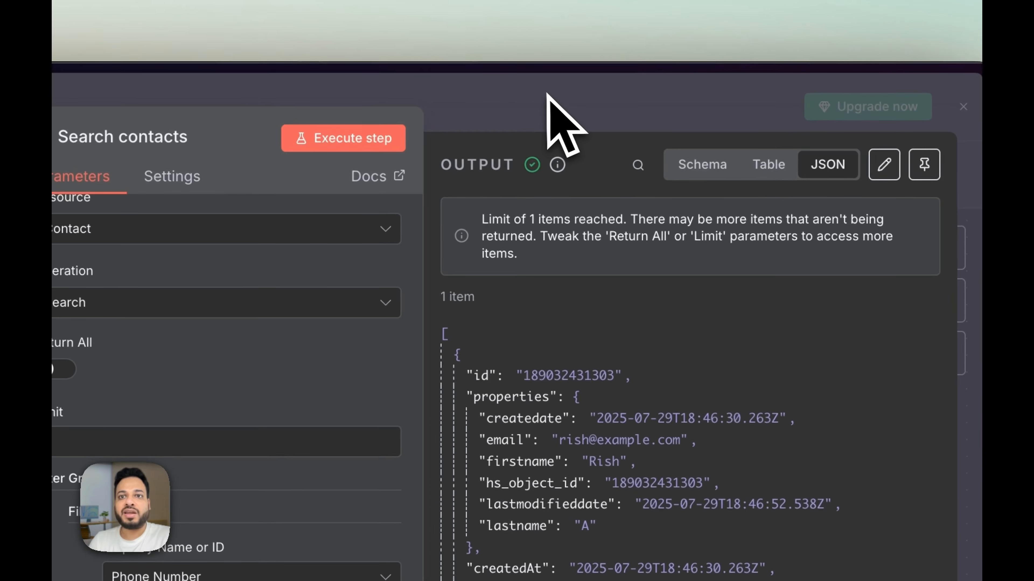
pyautogui.click(549, 104)
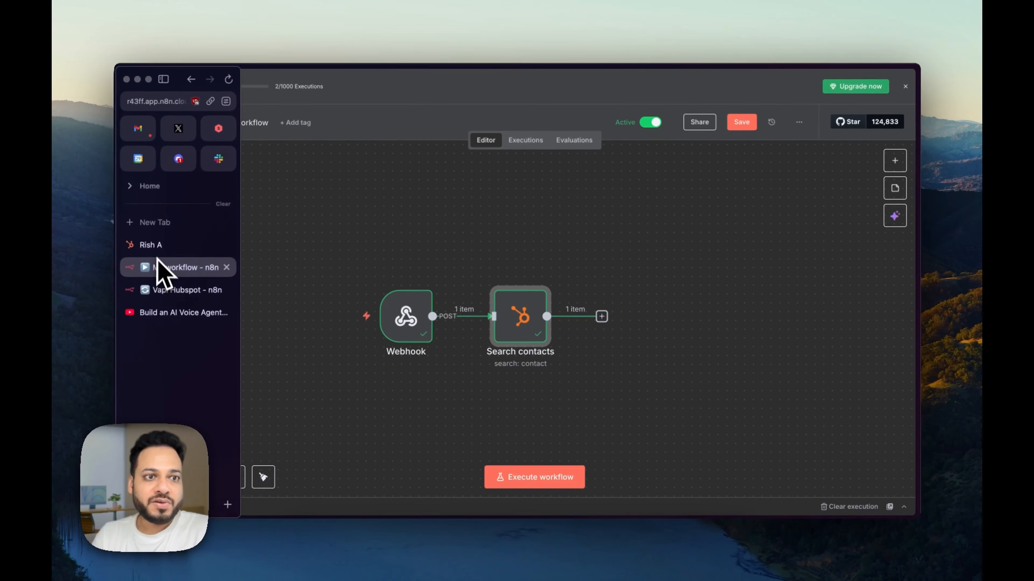
# Step: Go back to HubSpot's contacts list, then open n8n's Search contacts step to view the matched contact
pyautogui.click(162, 270)
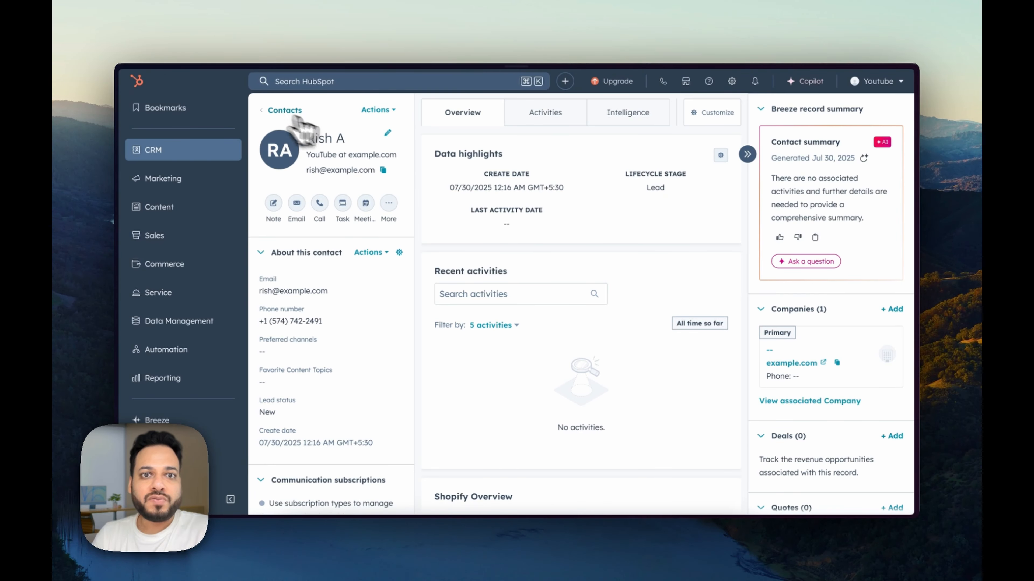
pyautogui.click(187, 155)
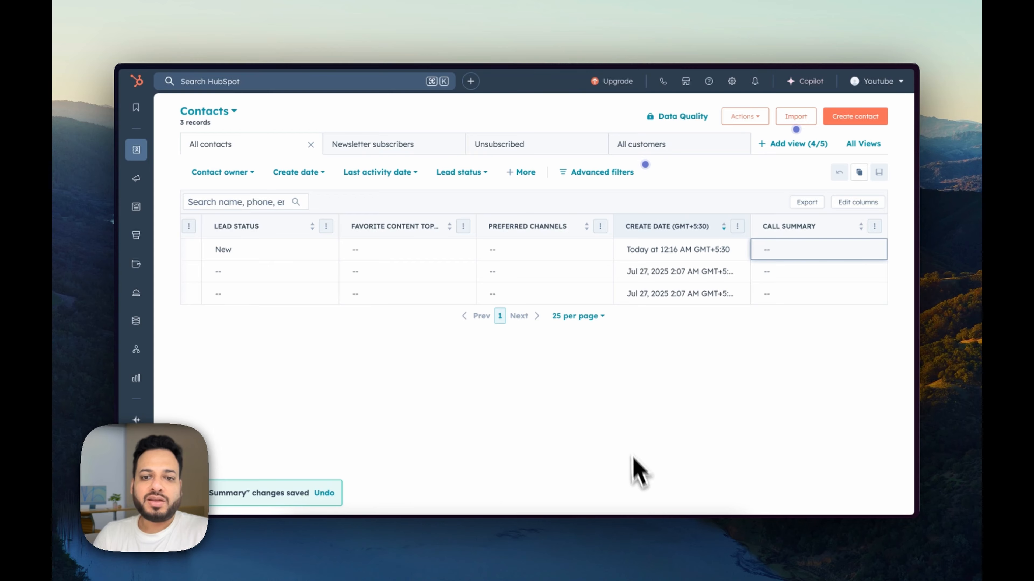
pyautogui.moveTo(526, 557)
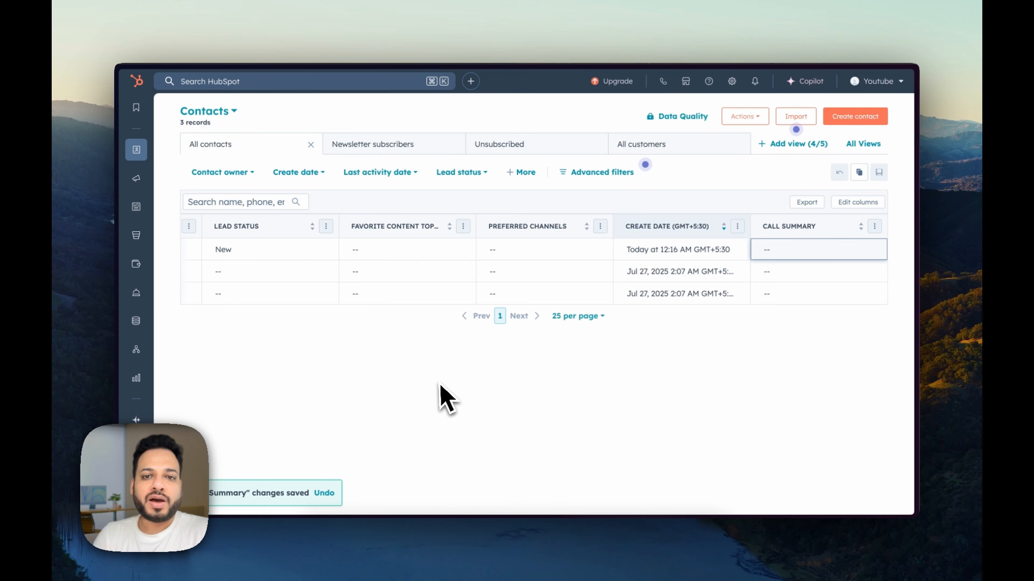
pyautogui.moveTo(168, 307)
pyautogui.click(173, 269)
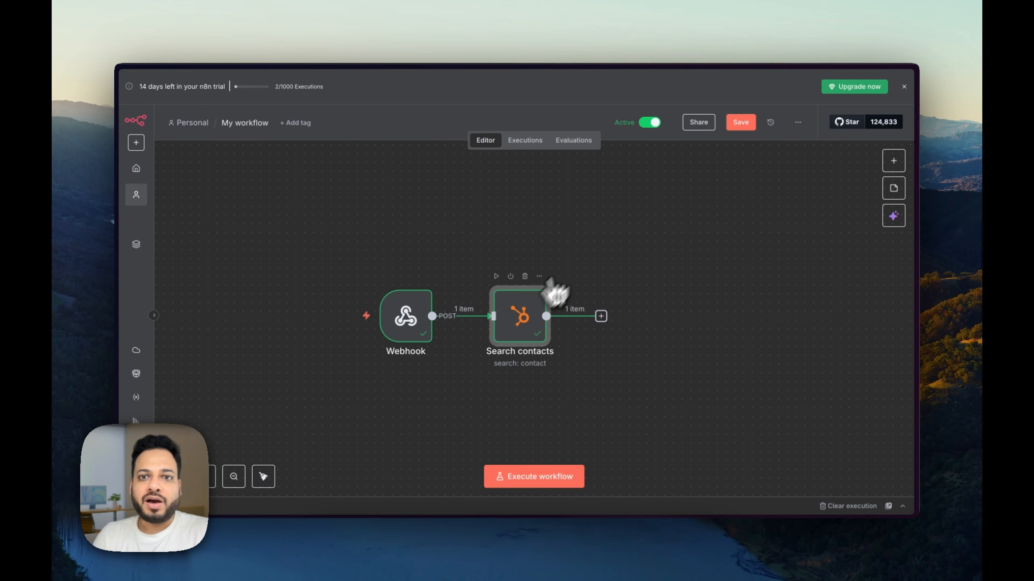
pyautogui.doubleClick(547, 294)
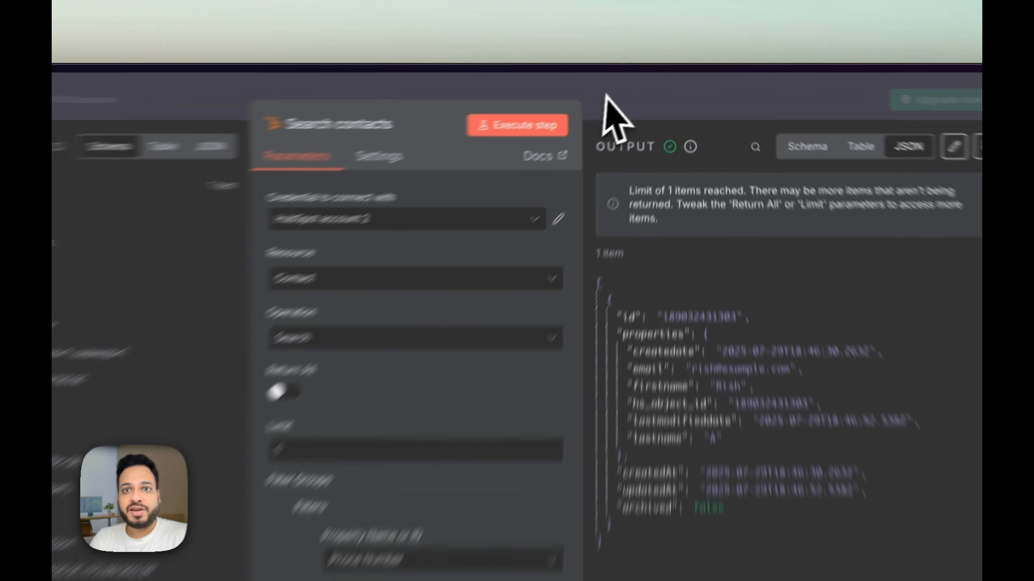
# Step: Add a HubSpot Create or update a contact step after Search contacts
pyautogui.click(638, 84)
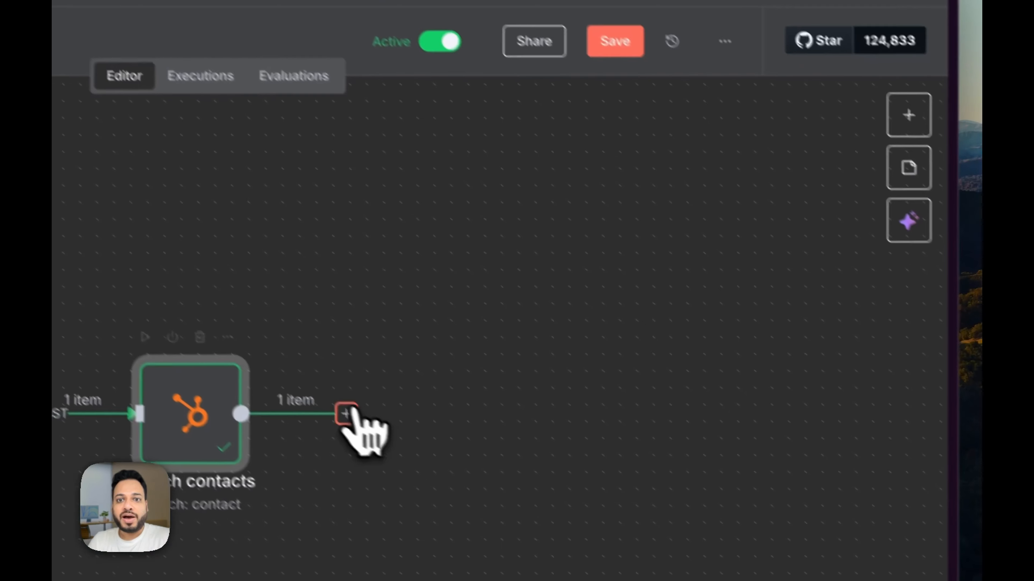
pyautogui.click(603, 314)
pyautogui.write('hub')
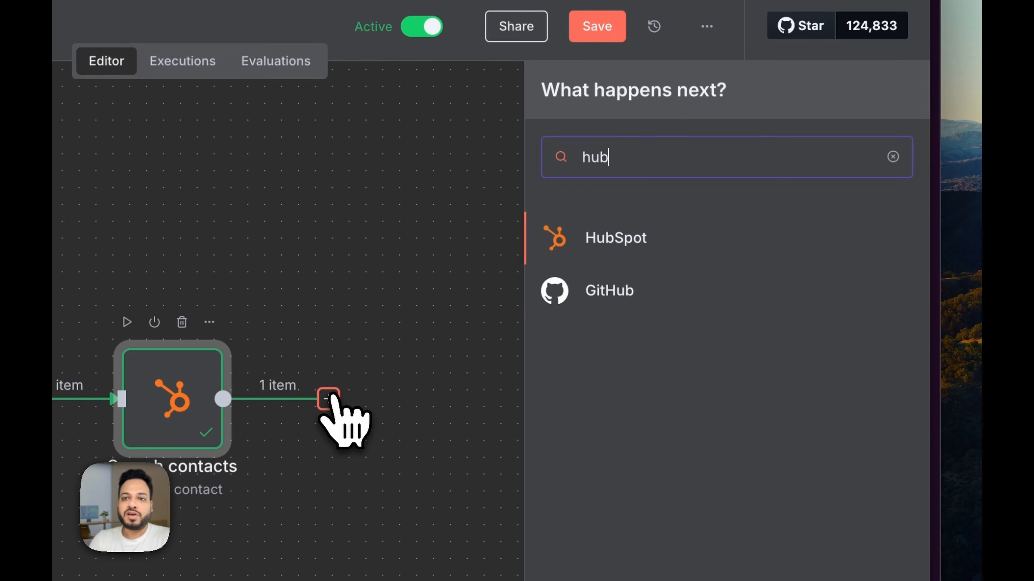
pyautogui.click(640, 246)
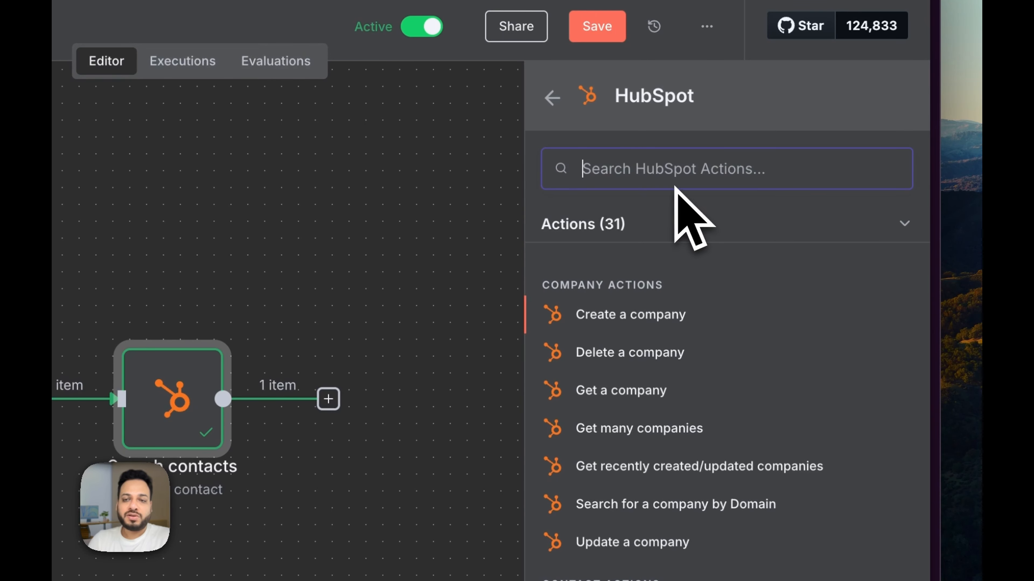
pyautogui.write('upd')
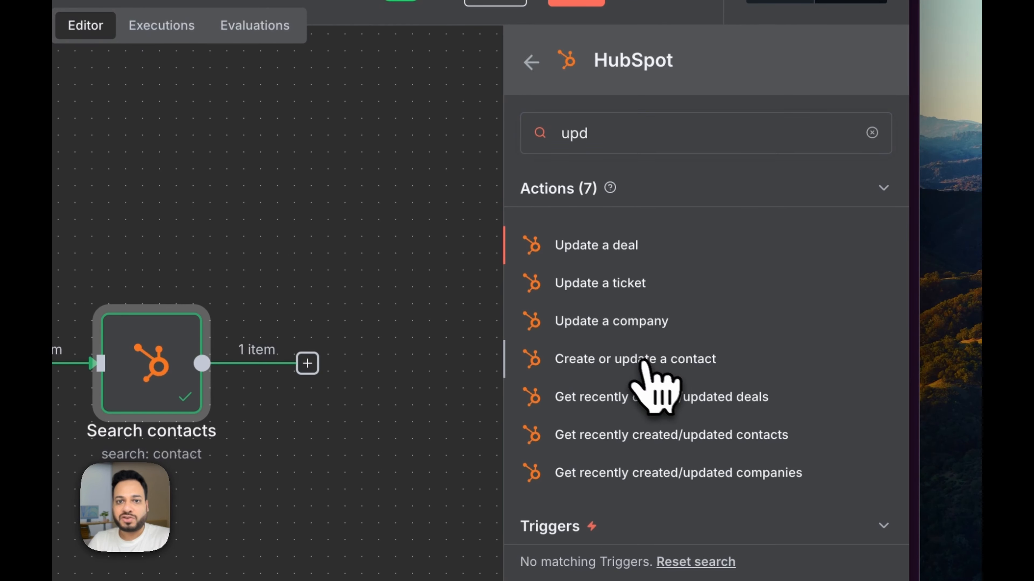
pyautogui.click(642, 361)
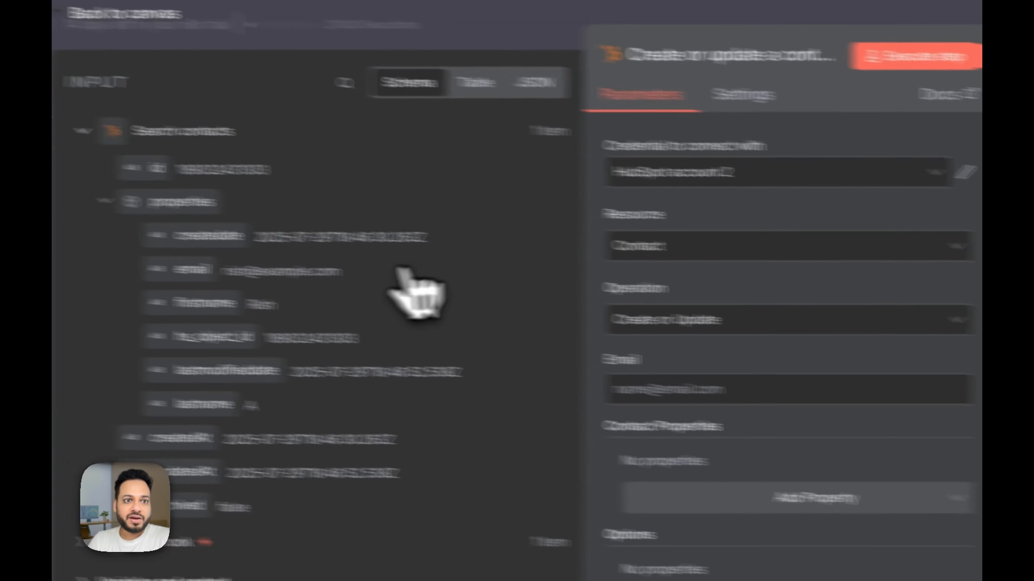
# Step: Map the found contact's email into Email and add a Call Summary custom property
pyautogui.moveTo(191, 271); pyautogui.dragTo(668, 385)
pyautogui.moveTo(443, 195); pyautogui.dragTo(444, 198)
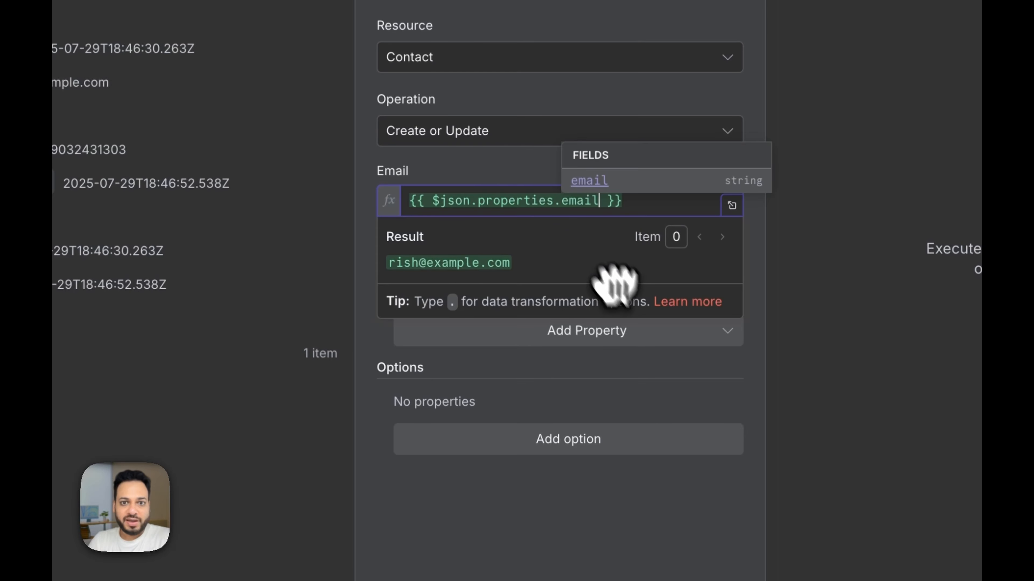
pyautogui.click(636, 339)
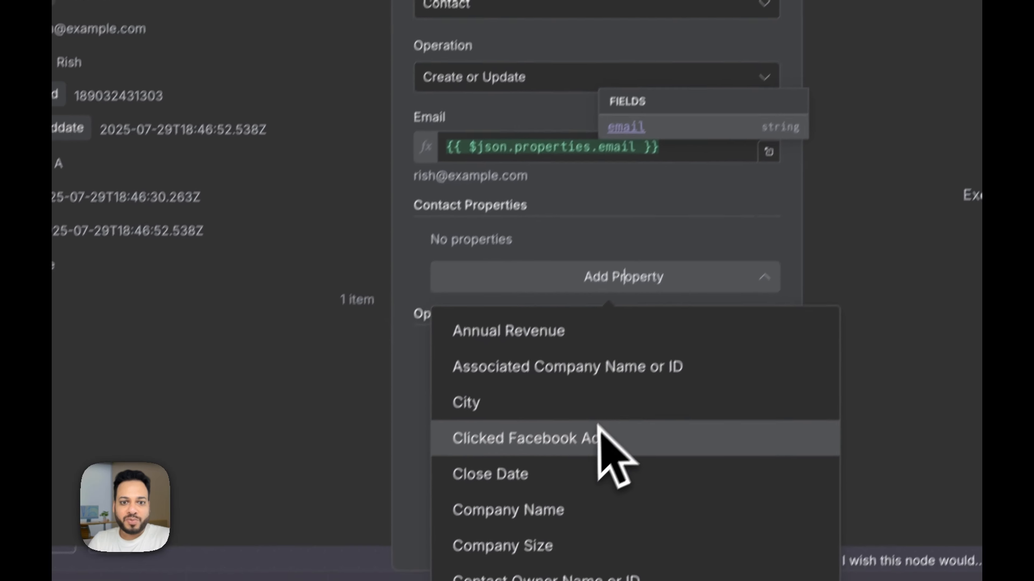
pyautogui.scroll(-1, 598, 426)
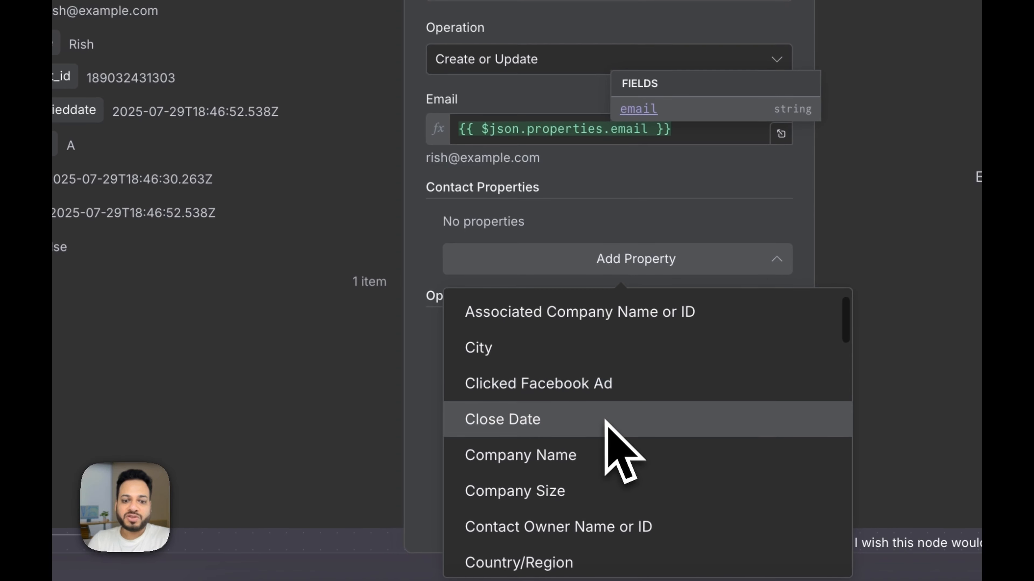
pyautogui.write('cus')
pyautogui.click(527, 326)
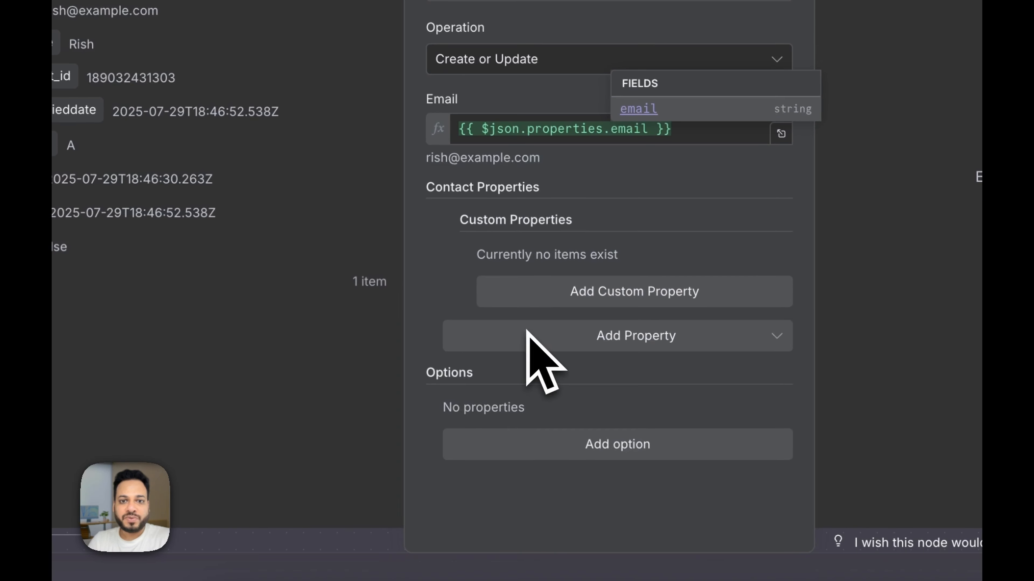
pyautogui.click(642, 291)
pyautogui.click(566, 291)
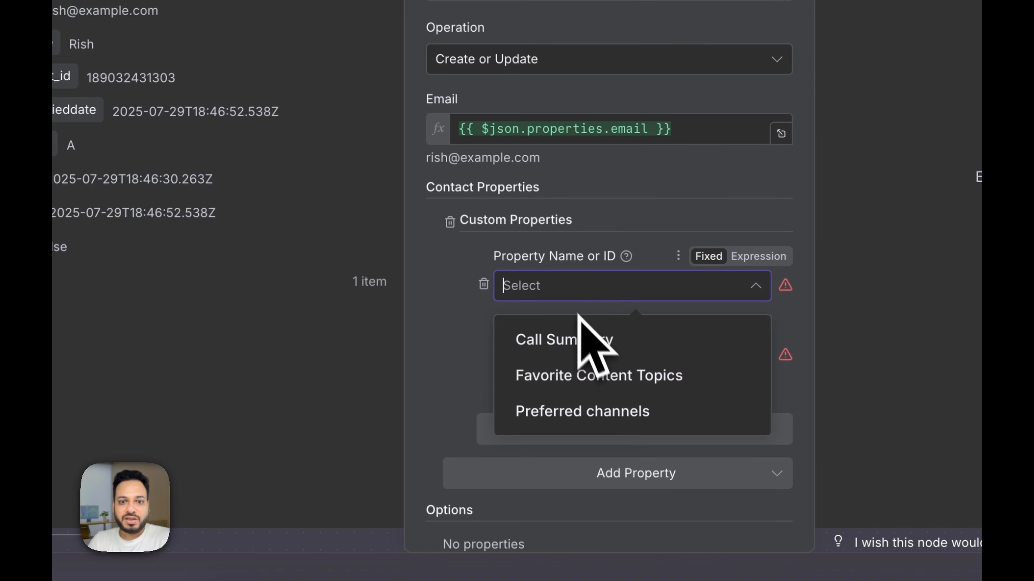
pyautogui.click(586, 337)
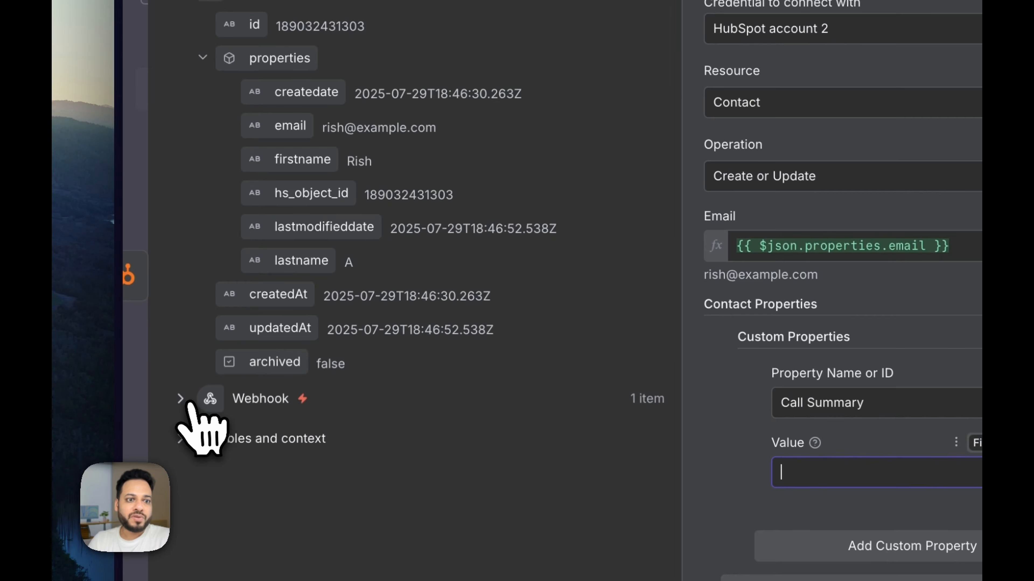
# Step: Map the webhook's analysis summary into the Call Summary value
pyautogui.click(196, 399)
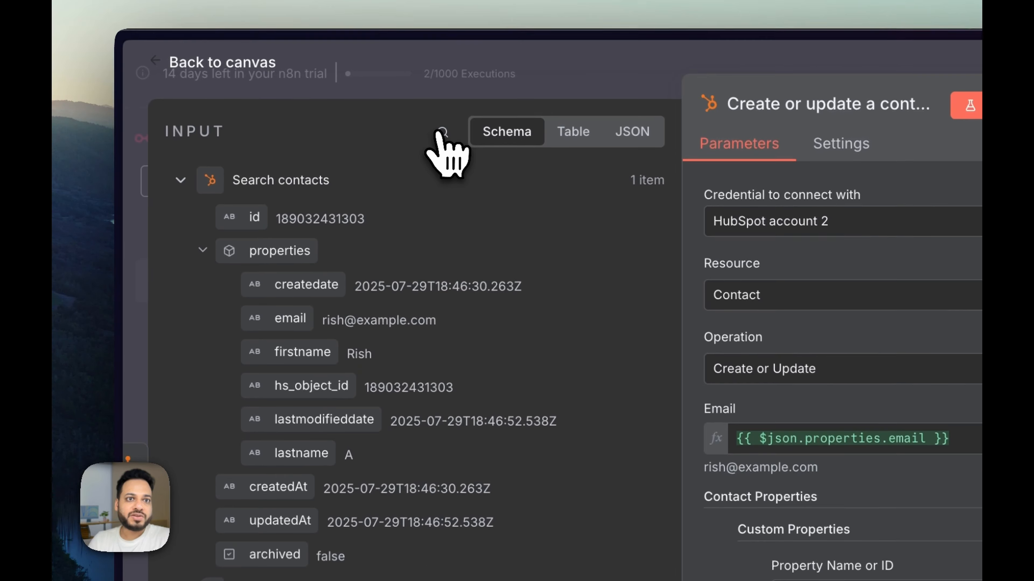
pyautogui.click(442, 36)
pyautogui.write('summary')
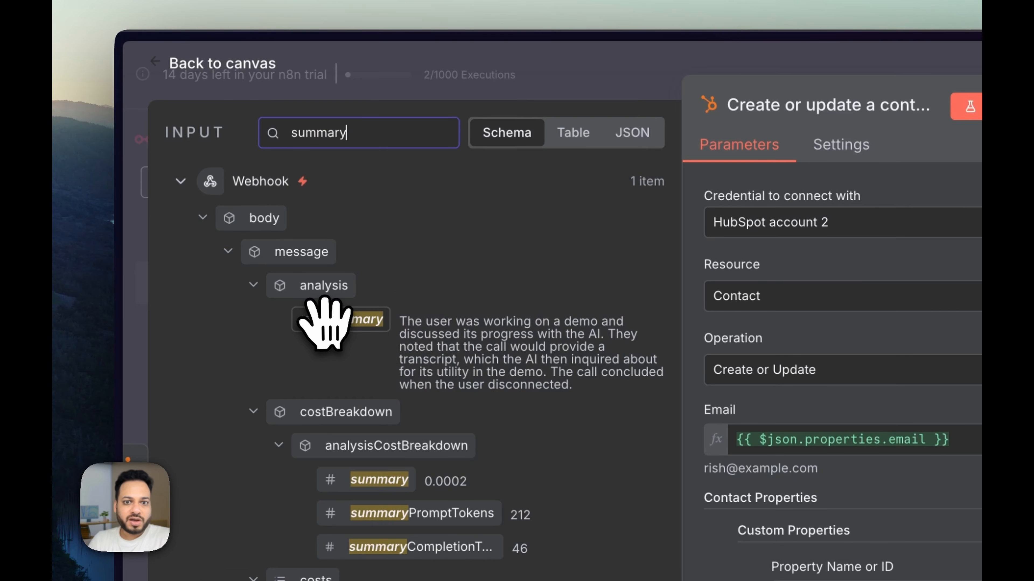
pyautogui.moveTo(326, 321); pyautogui.dragTo(461, 429)
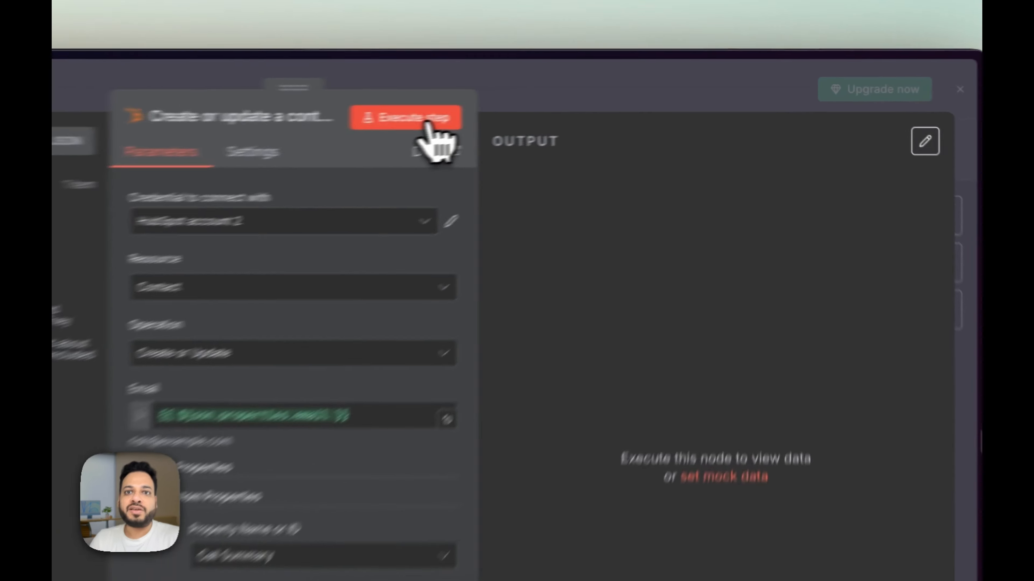
# Step: Run the Create or update contact step and confirm the first contact's Call Summary shows the demo discussion
pyautogui.click(578, 102)
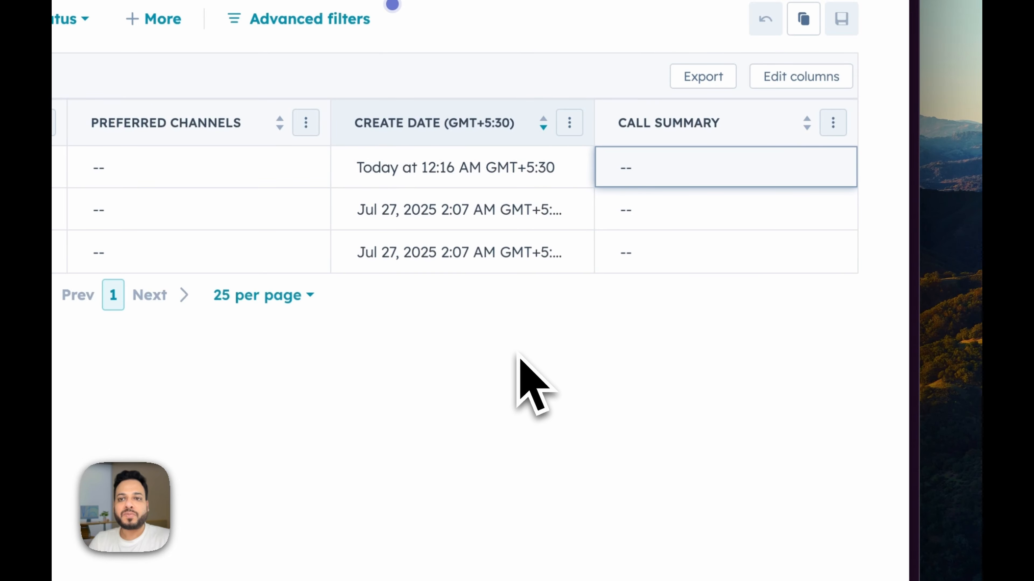
pyautogui.press('super+r')
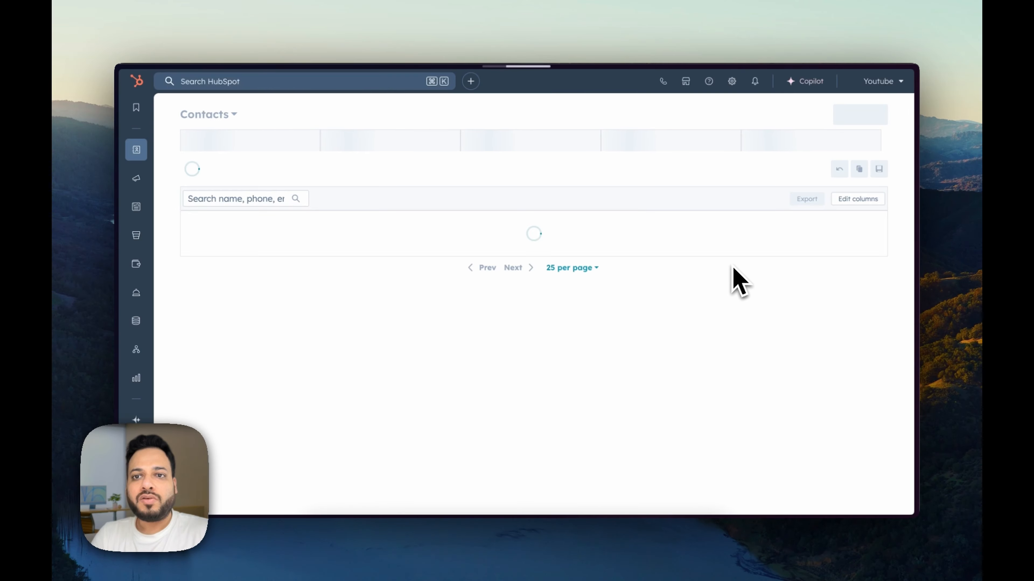
pyautogui.hscroll(10, 742, 263)
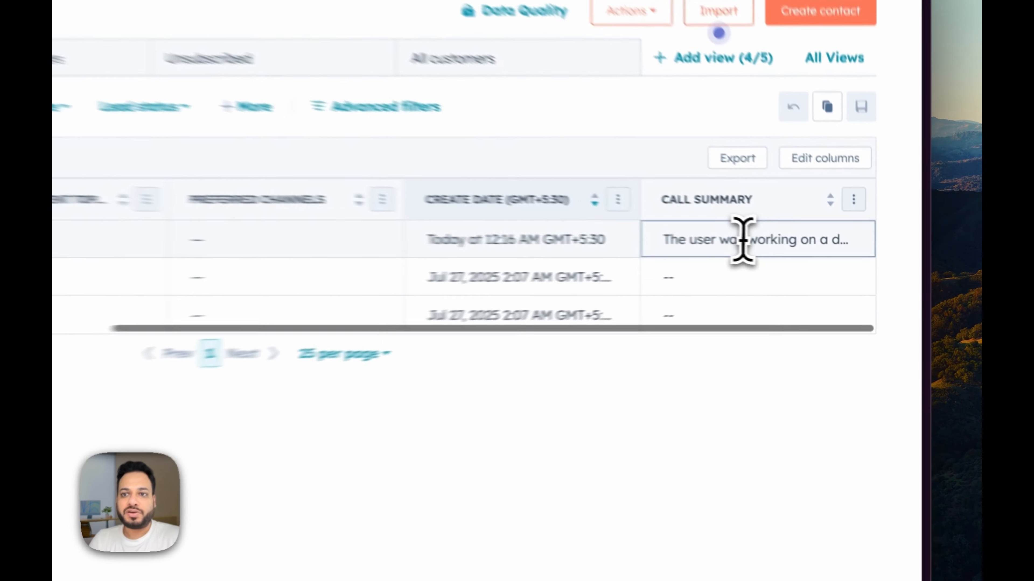
pyautogui.click(806, 249)
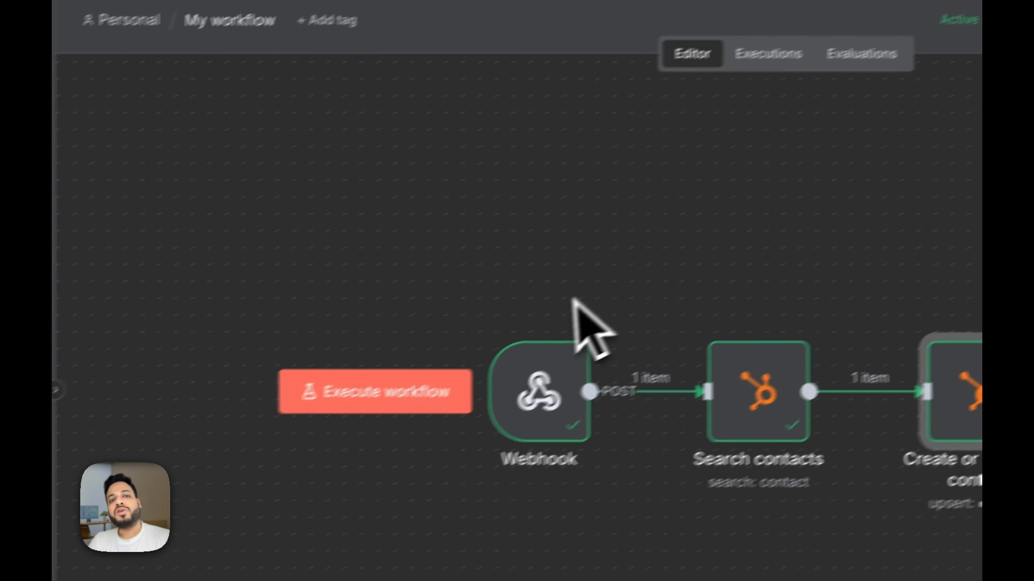
# Step: Deactivate the Create or update a contact node in the Vapi Hubspot workflow
pyautogui.moveTo(129, 338)
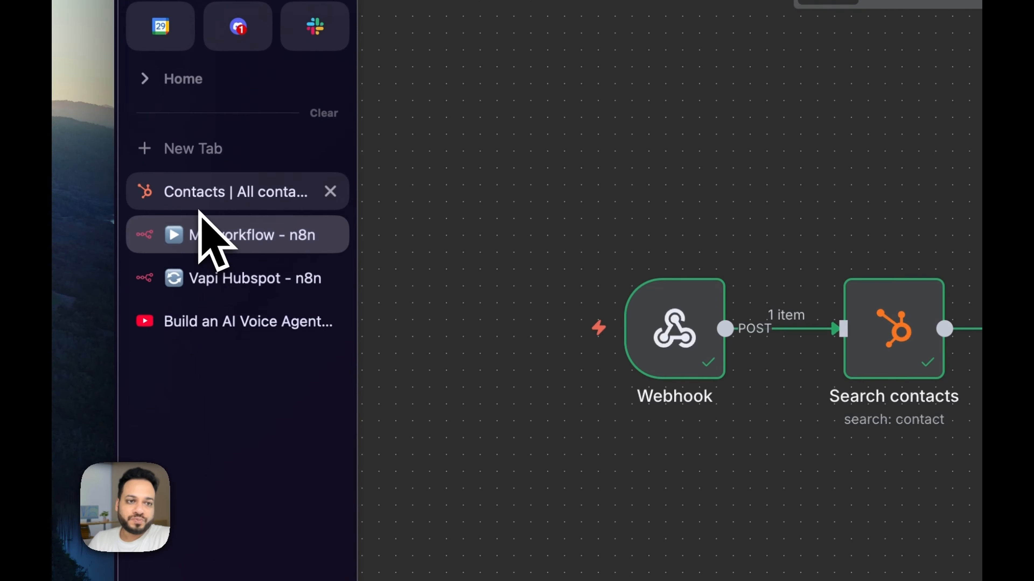
pyautogui.click(203, 194)
pyautogui.click(219, 248)
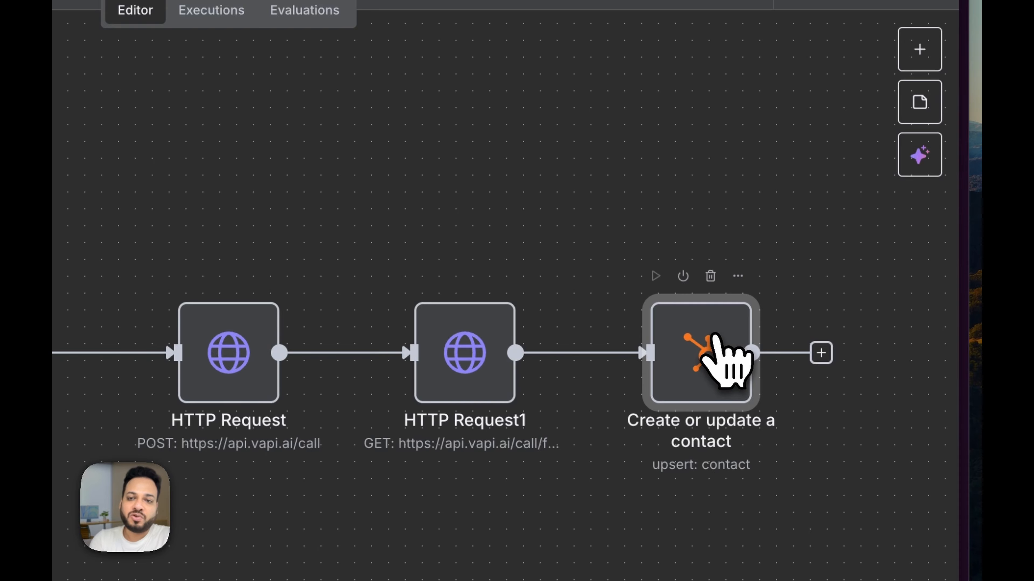
pyautogui.press('d')
pyautogui.hscroll(-2, 507, 312)
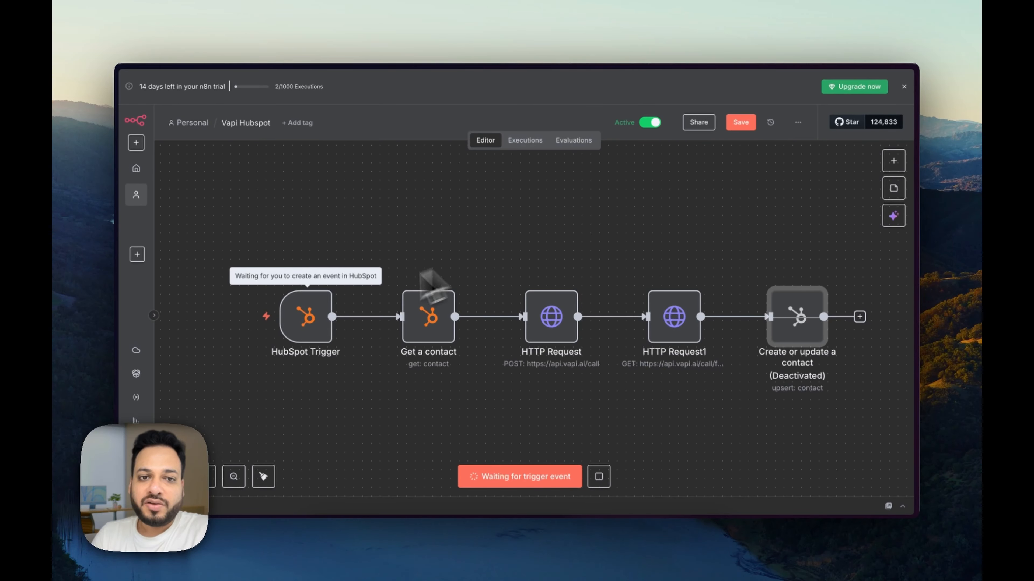
# Step: Return to My workflow and review the Search contacts step's details
pyautogui.moveTo(146, 358)
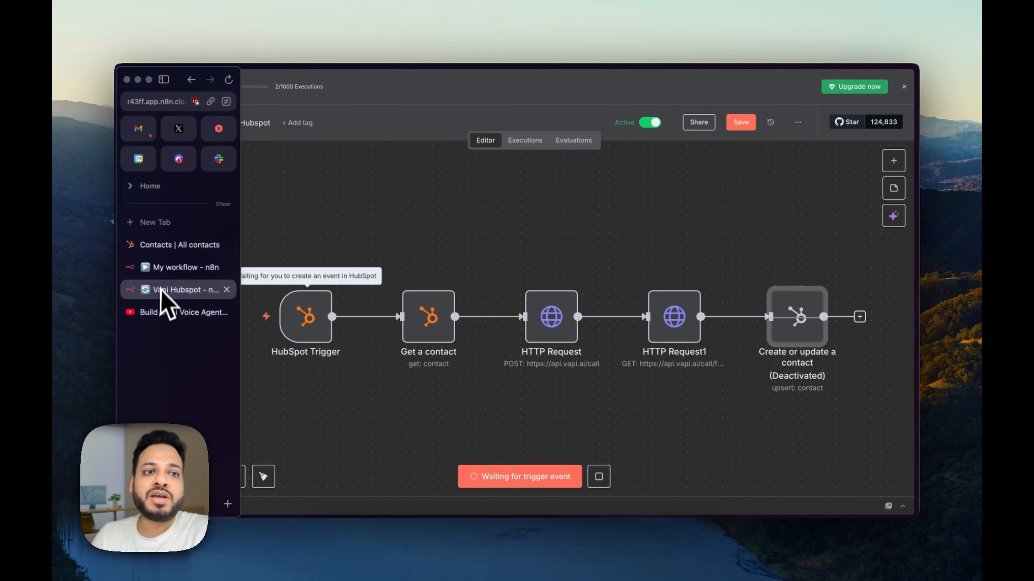
pyautogui.click(188, 268)
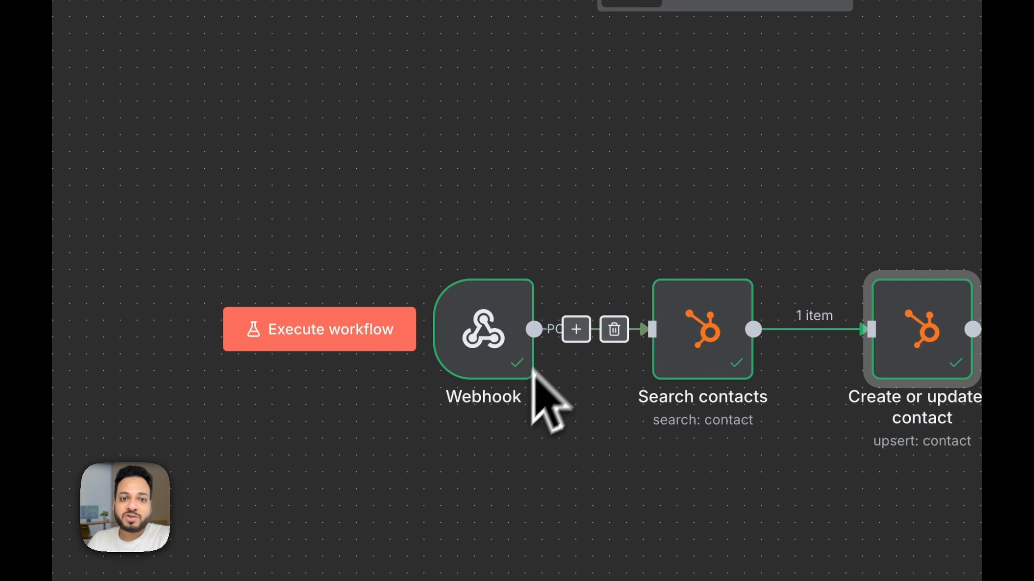
pyautogui.click(706, 331)
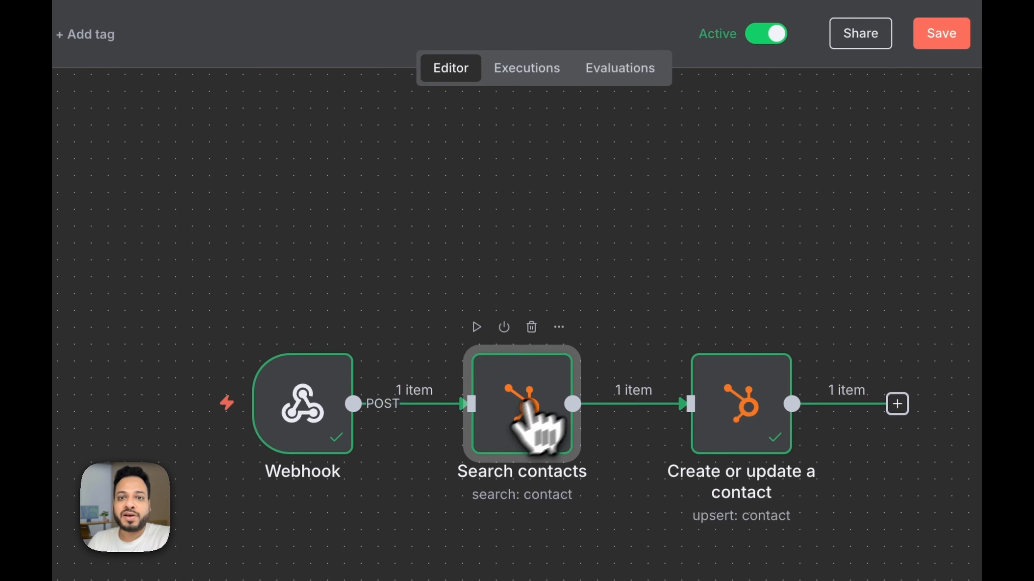
pyautogui.doubleClick(527, 403)
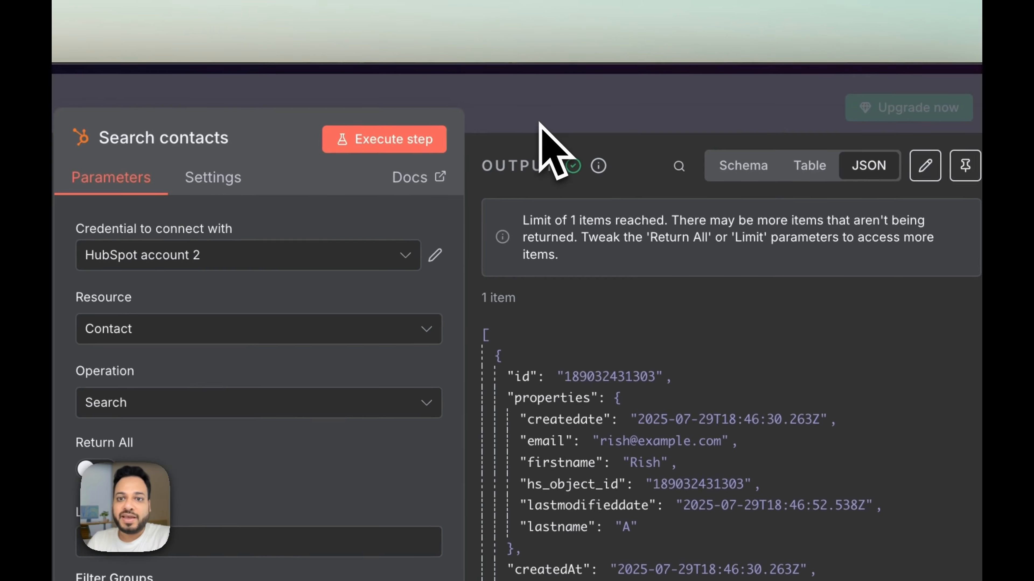
pyautogui.click(540, 123)
# Step: Inspect the Create or update a contact step, then go back to the HubSpot contacts list
pyautogui.click(483, 505)
pyautogui.doubleClick(452, 447)
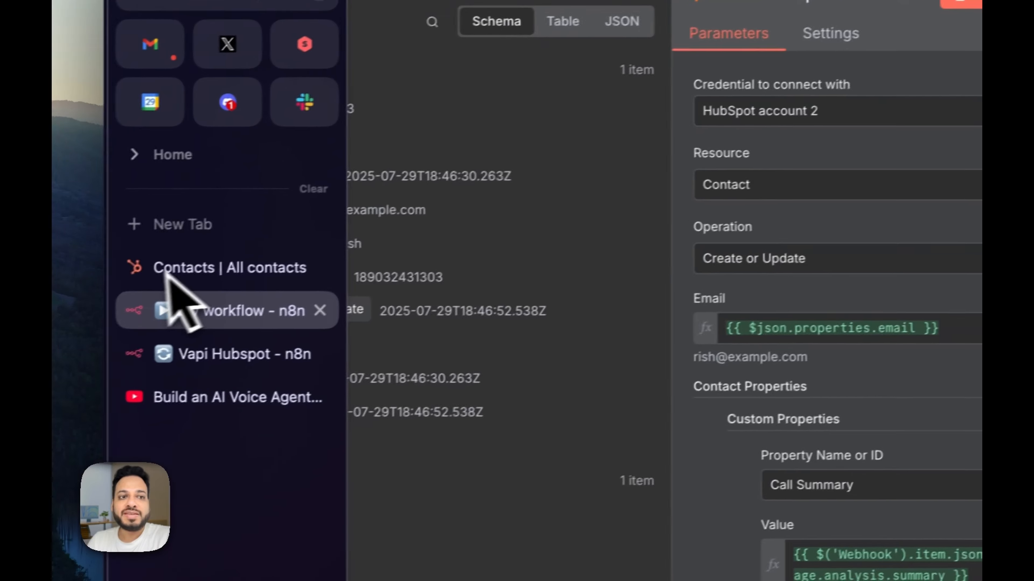
pyautogui.click(207, 266)
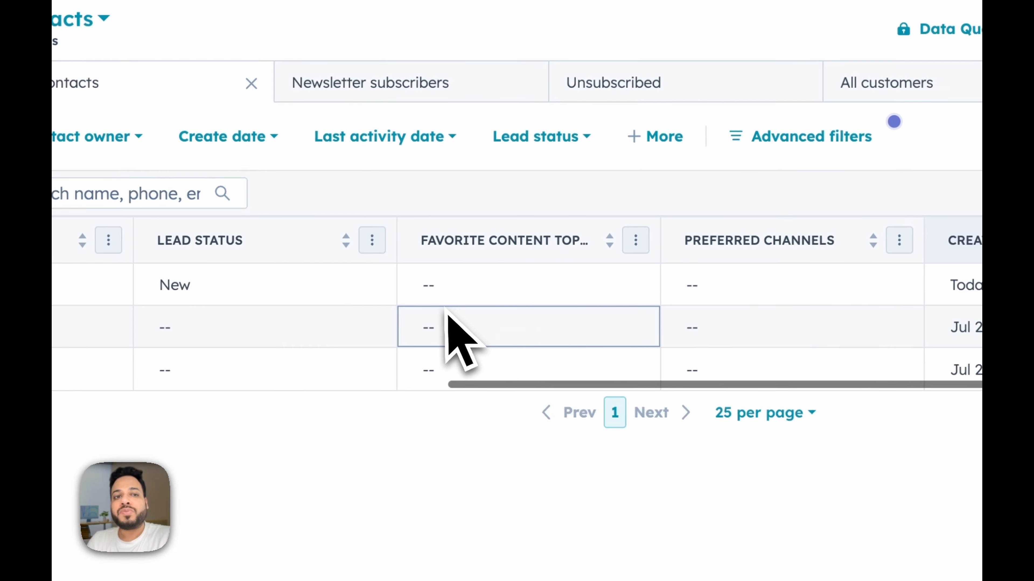
pyautogui.hscroll(-5, 446, 313)
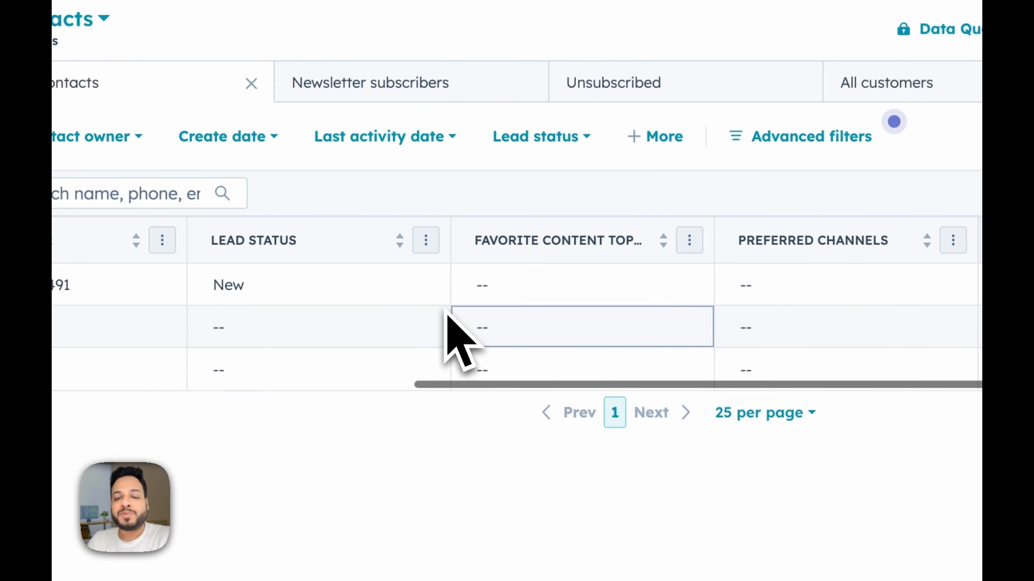